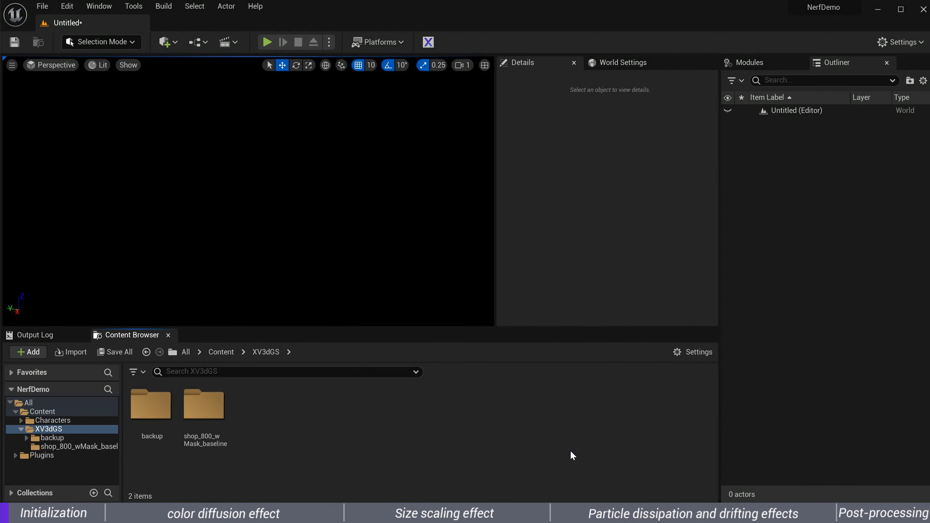
Import the OuPai.ply Gaussian splatting file with the XV3dGS plugin and close its window
click(436, 41)
click(656, 333)
click(593, 239)
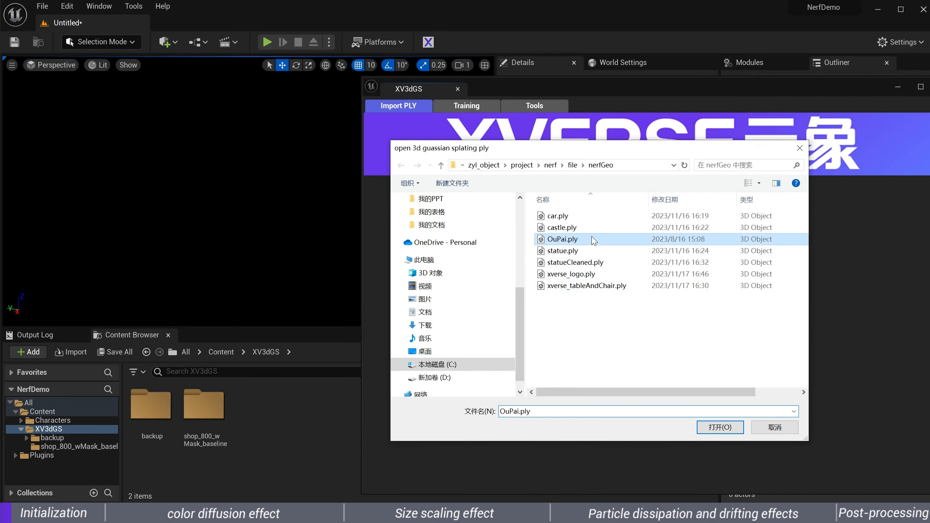
click(701, 429)
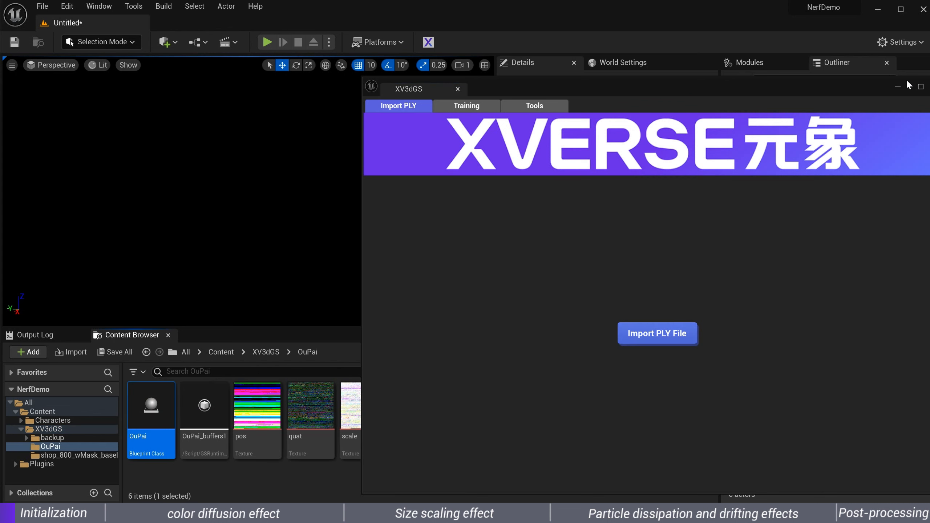
click(929, 86)
Place the OuPai blueprint in the level and reset its location to the origin
drag(147, 436, 213, 242)
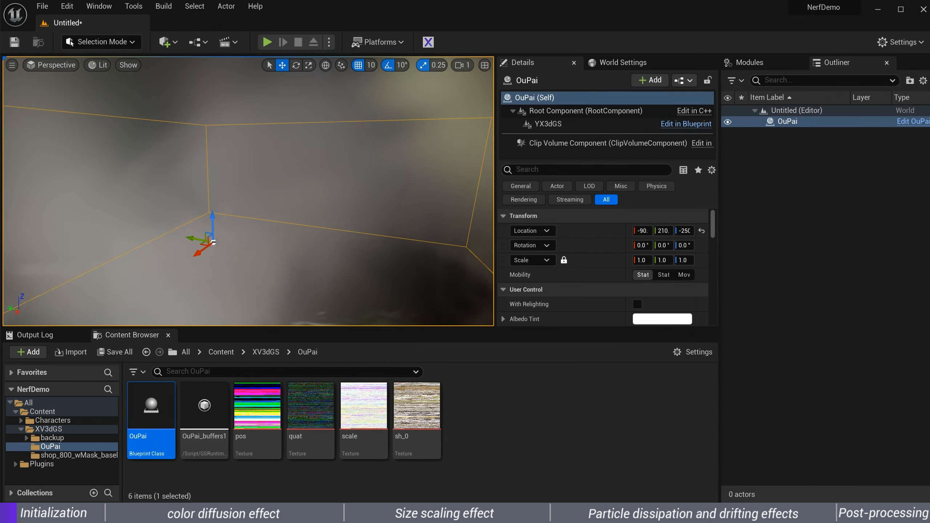
click(701, 230)
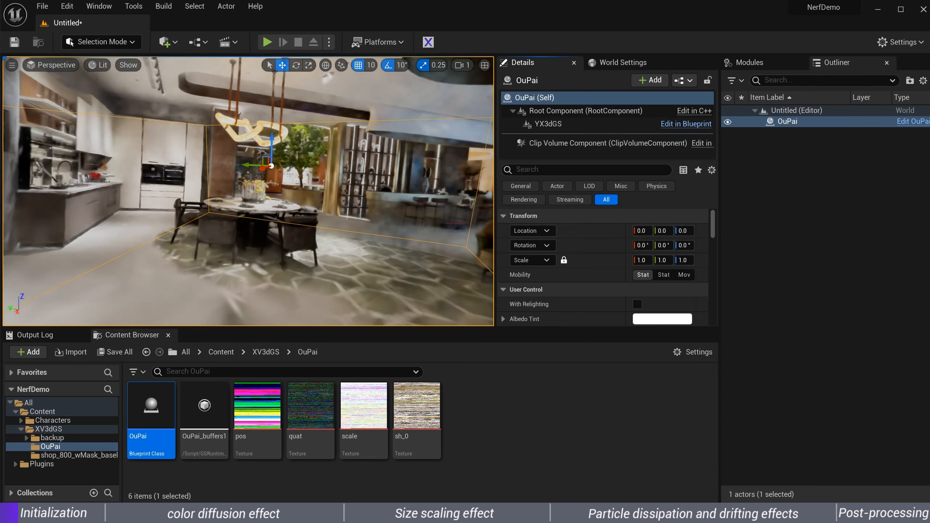
right_drag(248, 191, 183, 227)
mouse_move(449, 293)
right_down()
mouse_move(473, 301)
mouse_move(463, 301)
right_up()
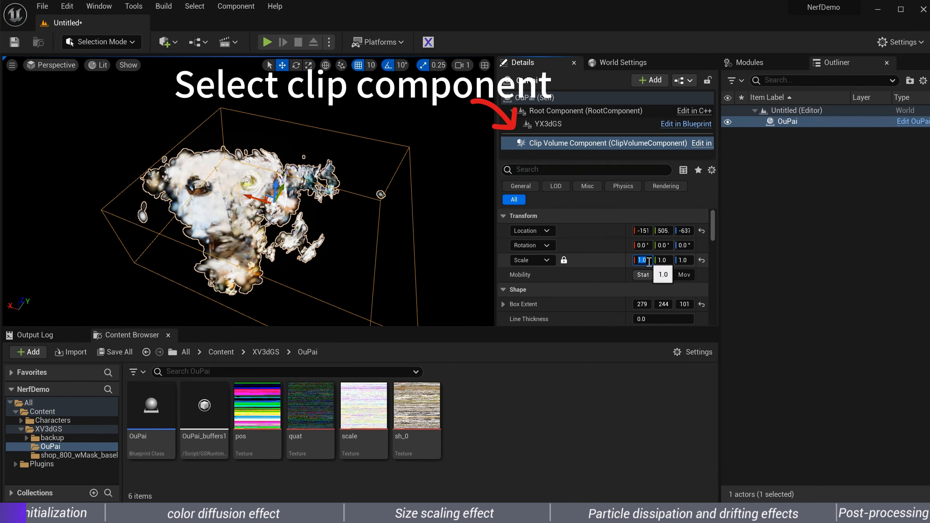
Scale the OuPai clip volume to 0.5 and try the crop type "kill inside volume"
key(Return)
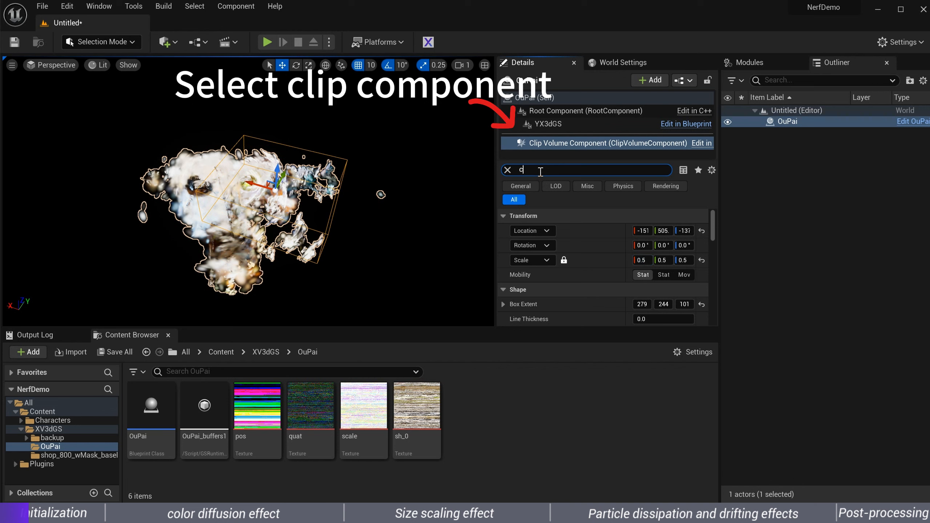
text(op)
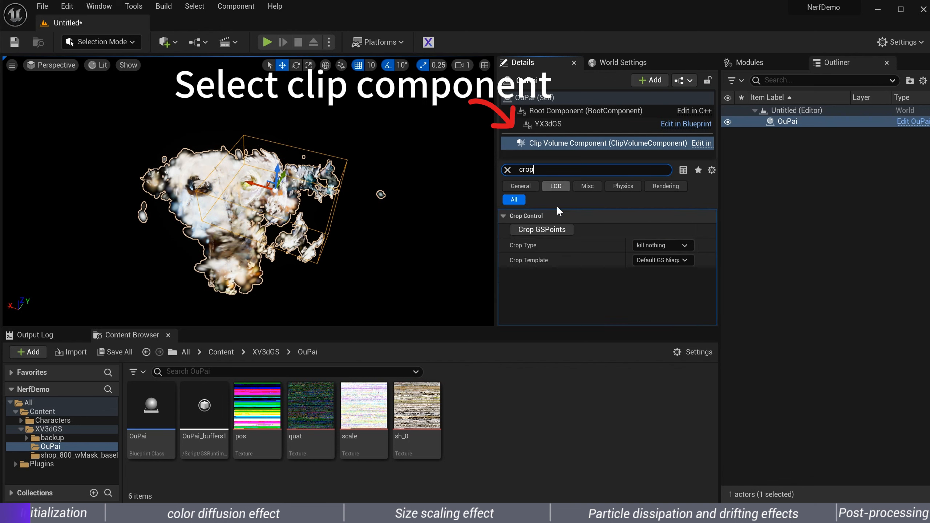
click(664, 245)
click(667, 267)
mouse_move(425, 265)
right_down()
mouse_move(373, 265)
mouse_move(410, 266)
right_up()
Set the clip volume's crop type to "kill outside volume"
click(663, 245)
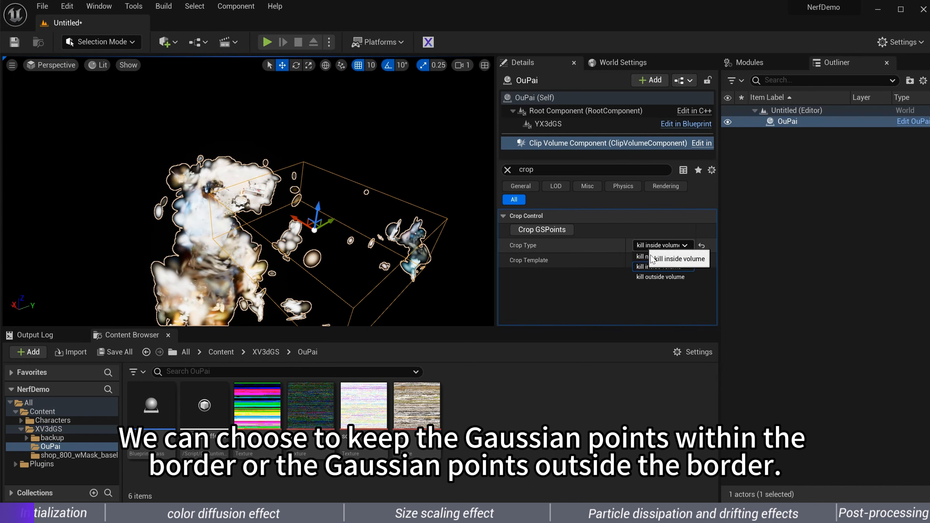
click(656, 276)
right_drag(403, 228, 419, 250)
right_drag(191, 216, 201, 202)
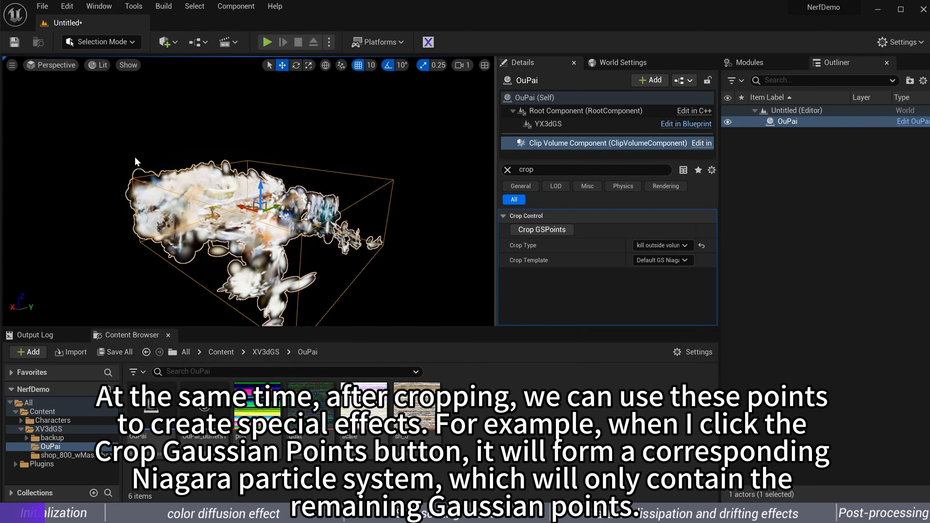
Enlarge the clip volume to a scale of 10 and crop the Gaussian points into a Niagara system
click(507, 169)
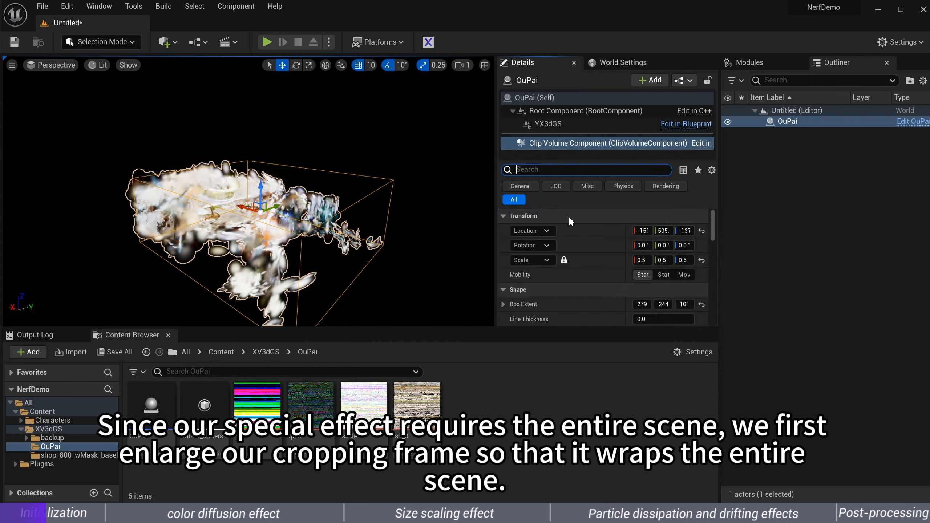
key(Return)
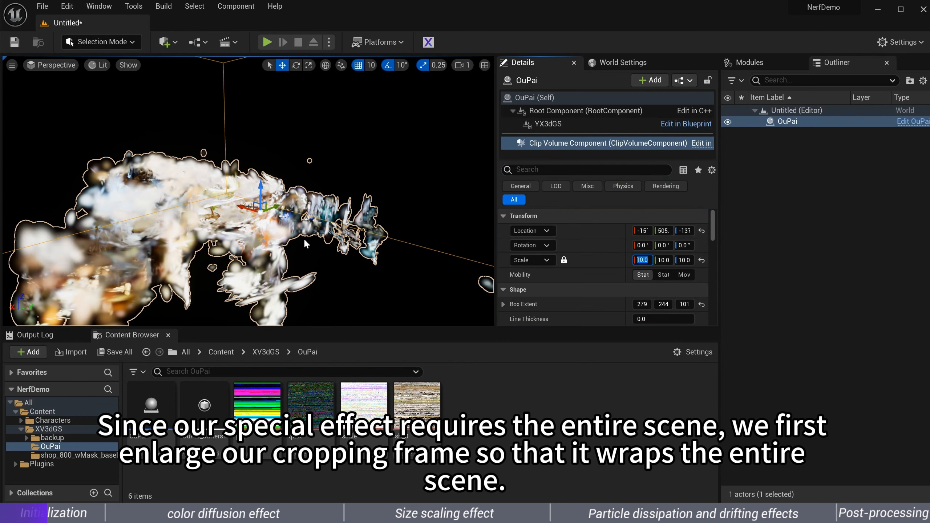
click(545, 171)
text(c)
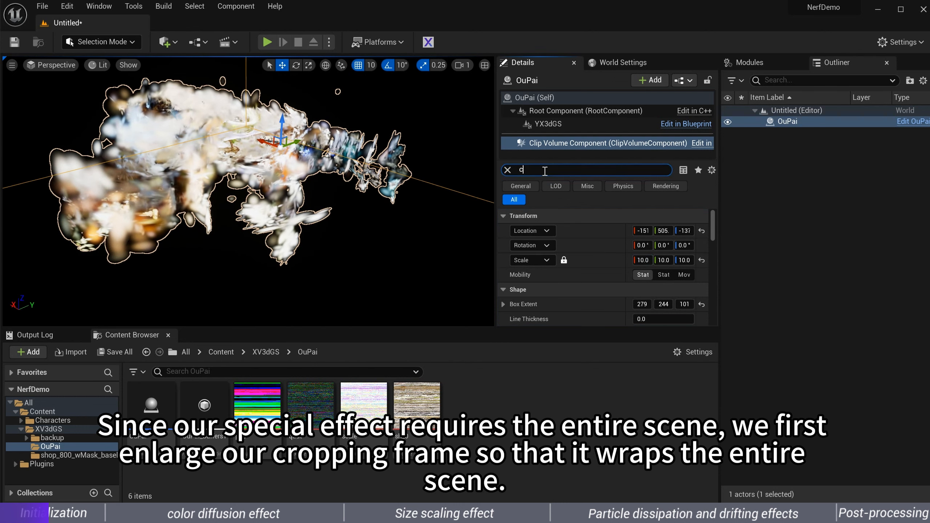
text(rop)
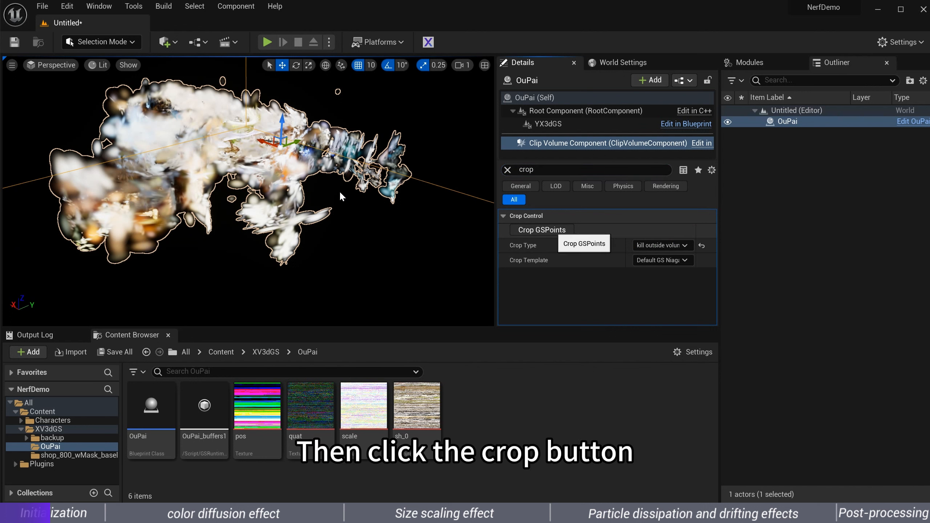
click(542, 229)
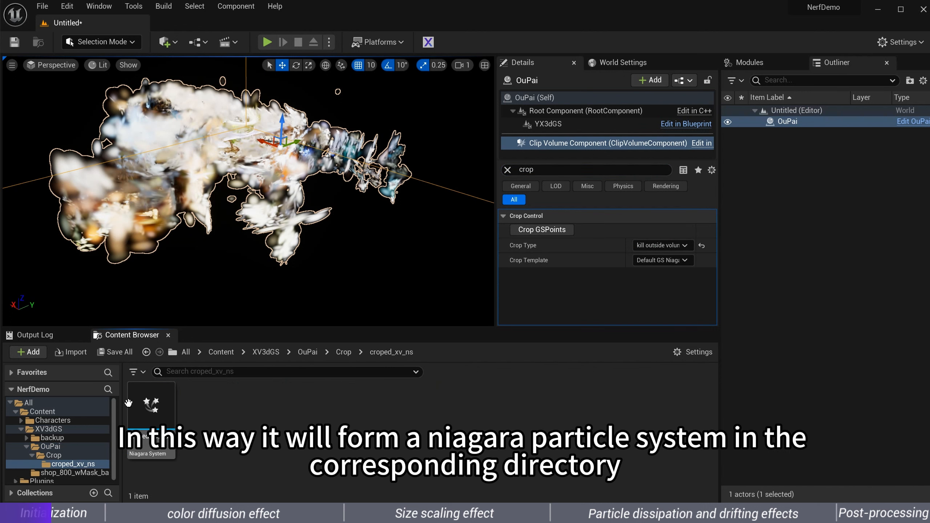
Hide the OuPai actor and place the croped_xv_ns Niagara system in the level at the origin
click(149, 403)
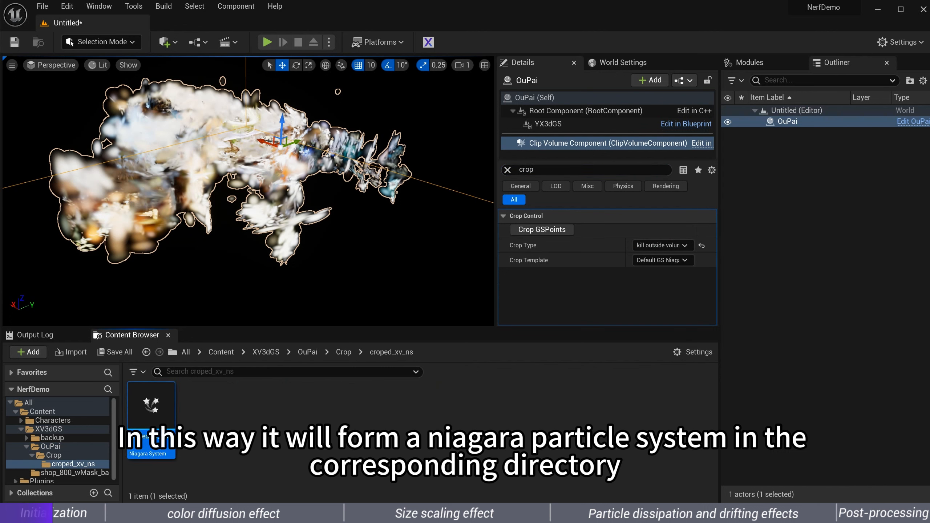
click(728, 122)
drag(149, 403, 214, 214)
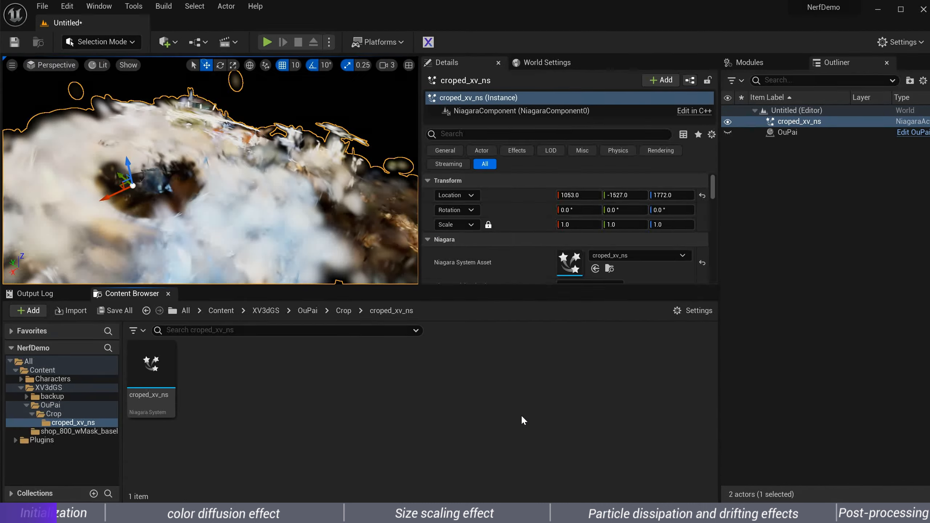
click(702, 195)
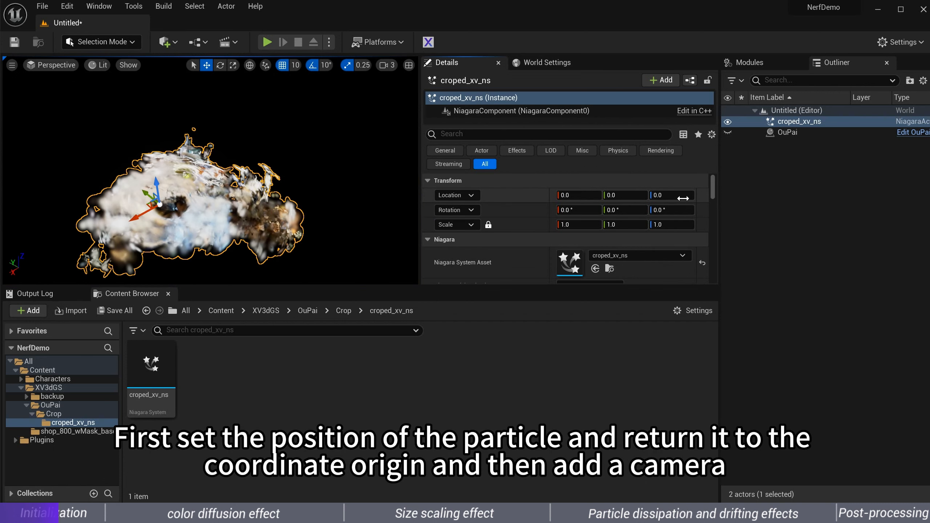
Add a Cine Camera Actor to the level
click(164, 43)
mouse_move(220, 168)
click(334, 186)
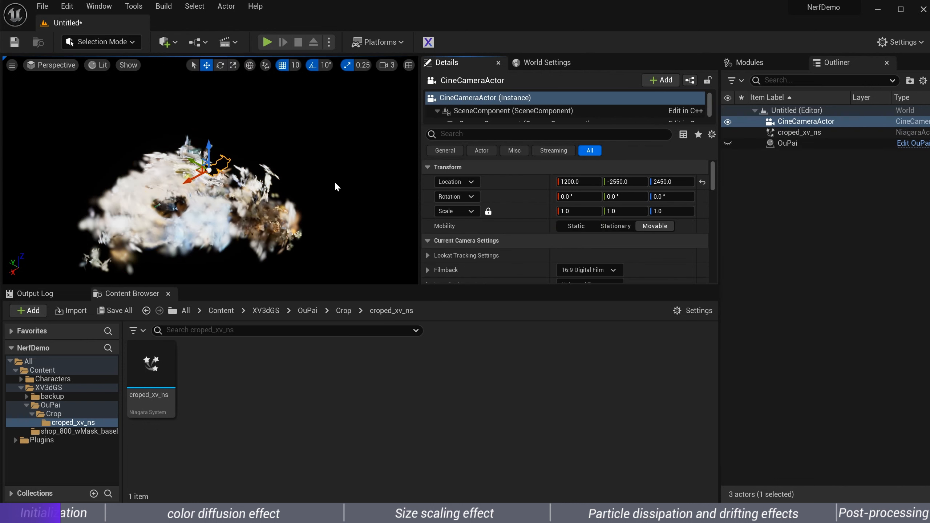
Set the cine camera's location to 562, 6, -32 and its rotation to 0, -2.6, 175 degrees
click(577, 182)
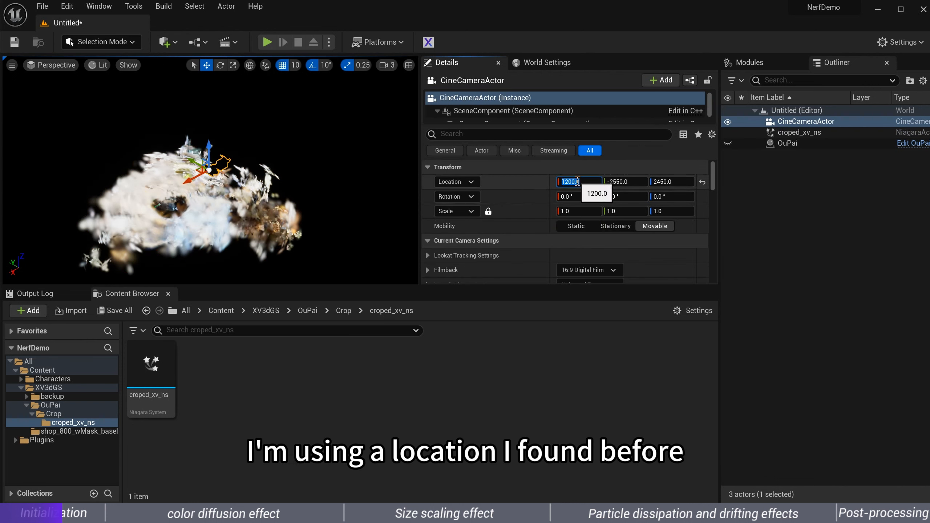
text(562)
click(621, 181)
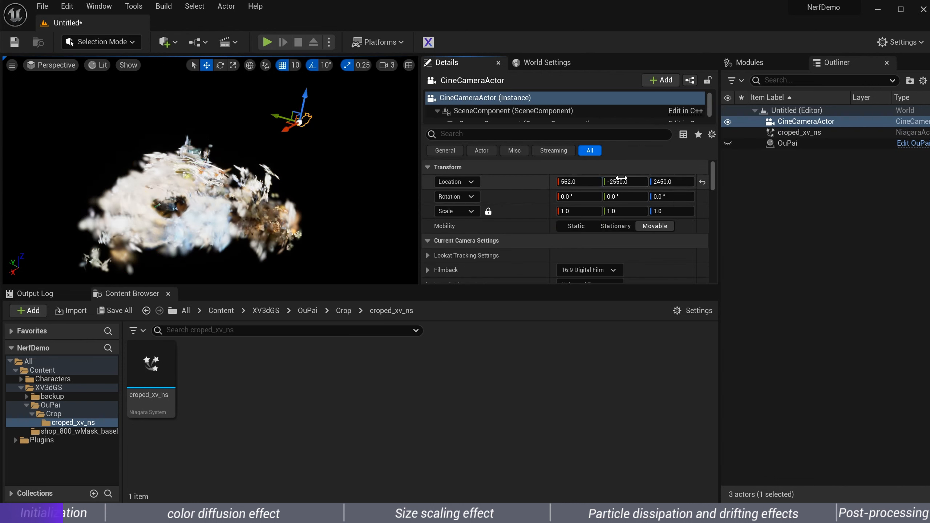
text(6)
click(672, 182)
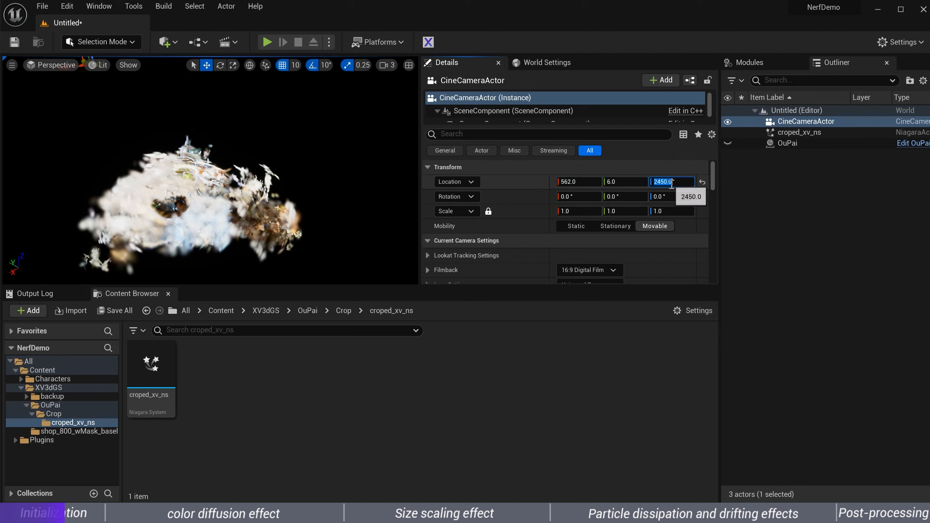
text(-32)
key(Return)
click(624, 197)
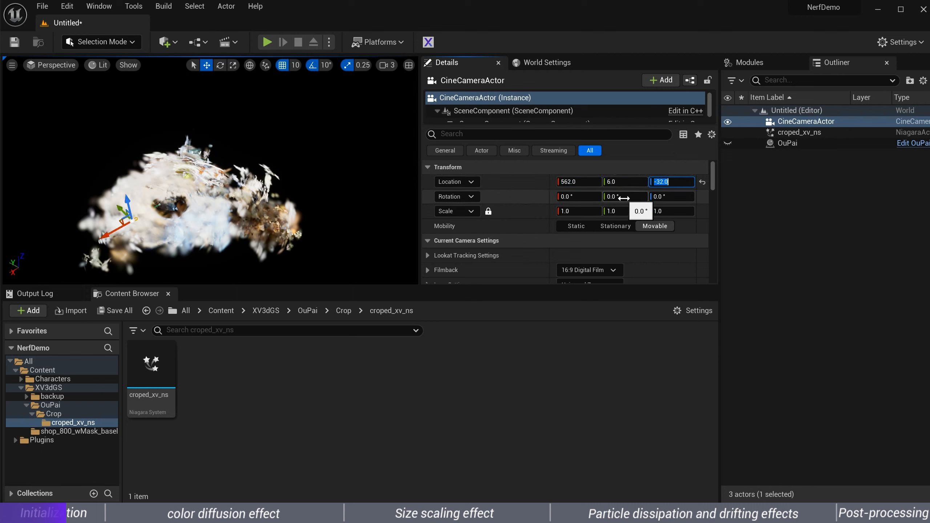
text(-2.6)
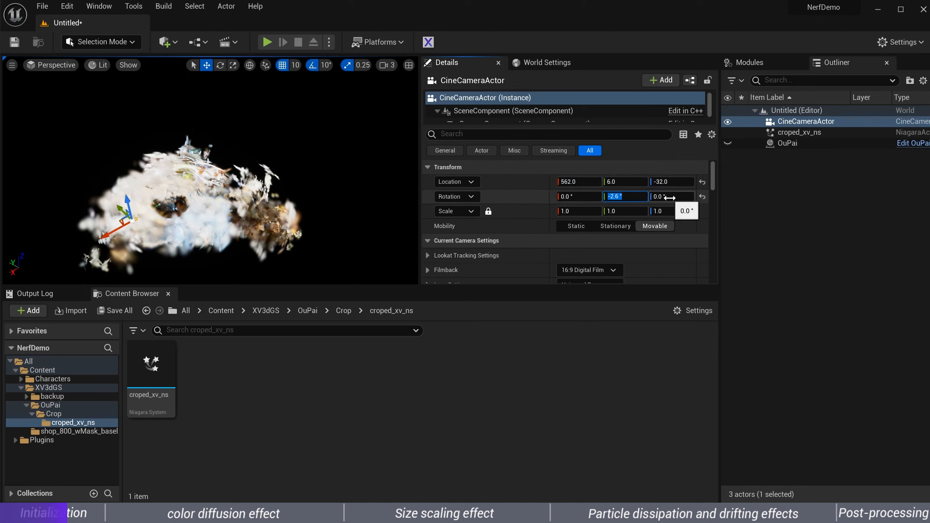
click(670, 197)
Set the camera's current focal length to 13.5 and view the scene through CineCameraActor
scroll(519, 238, down, 3)
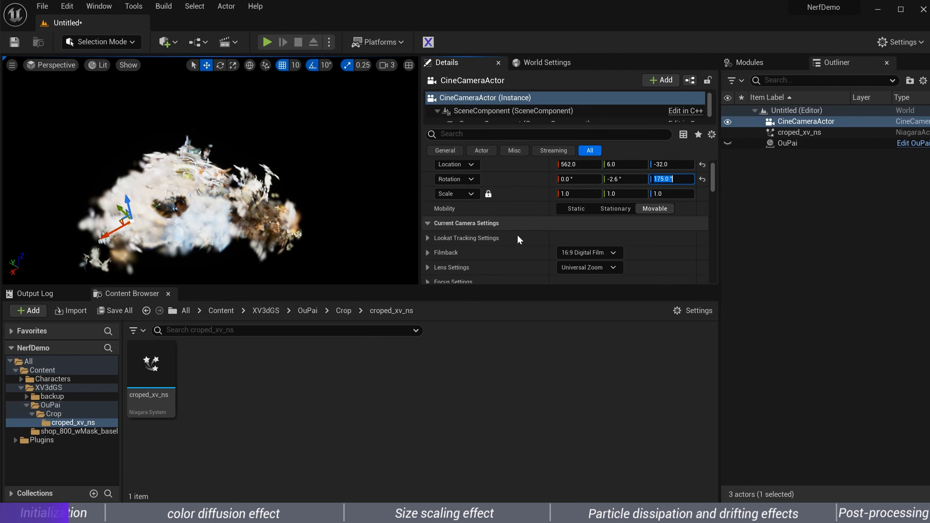
click(589, 259)
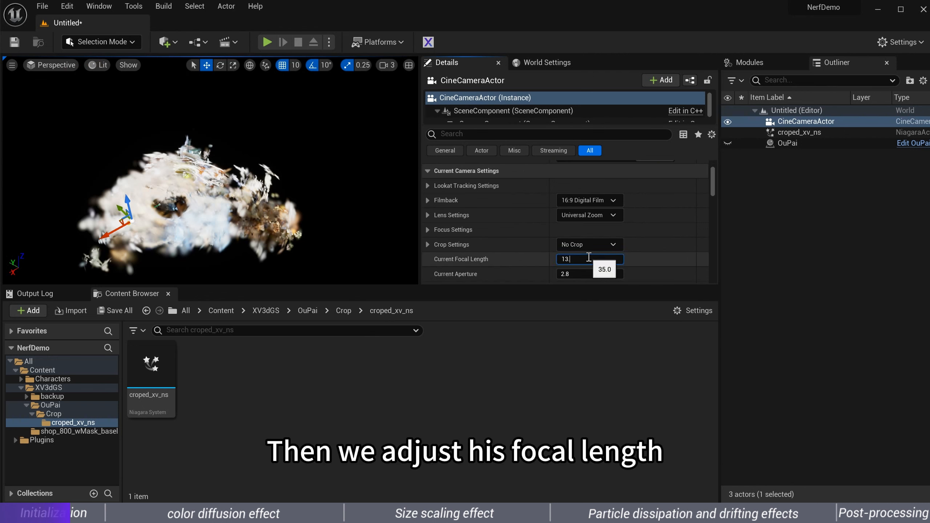
key(Return)
click(58, 64)
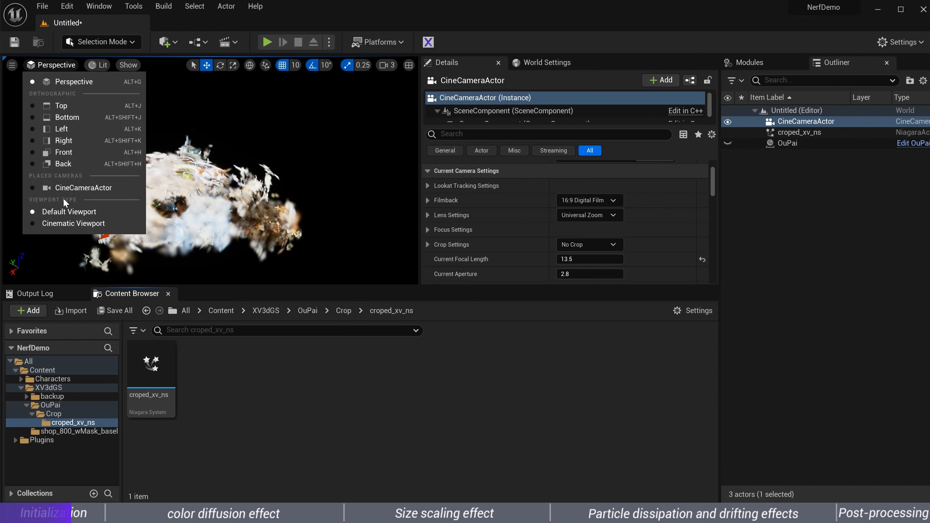
click(62, 189)
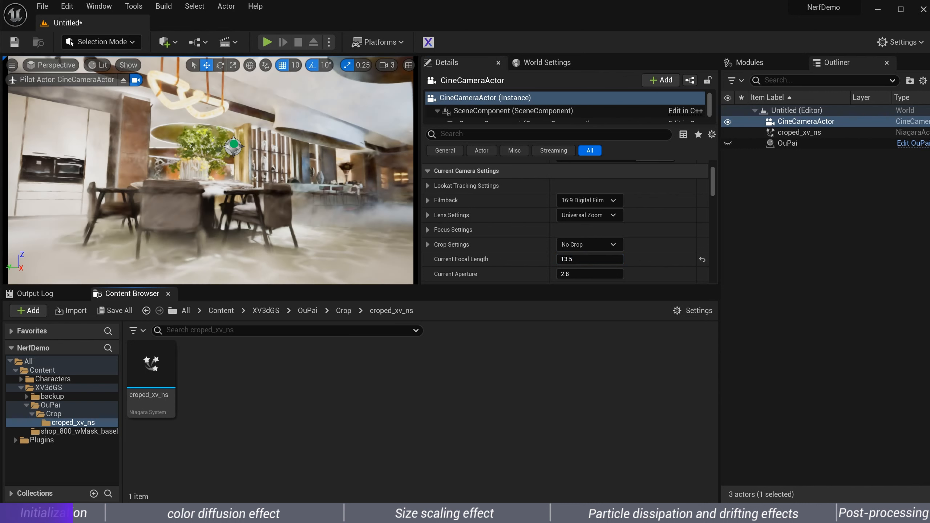
Create a level sequence with the default name in the croped_xv_ns folder and open it
right_click(298, 367)
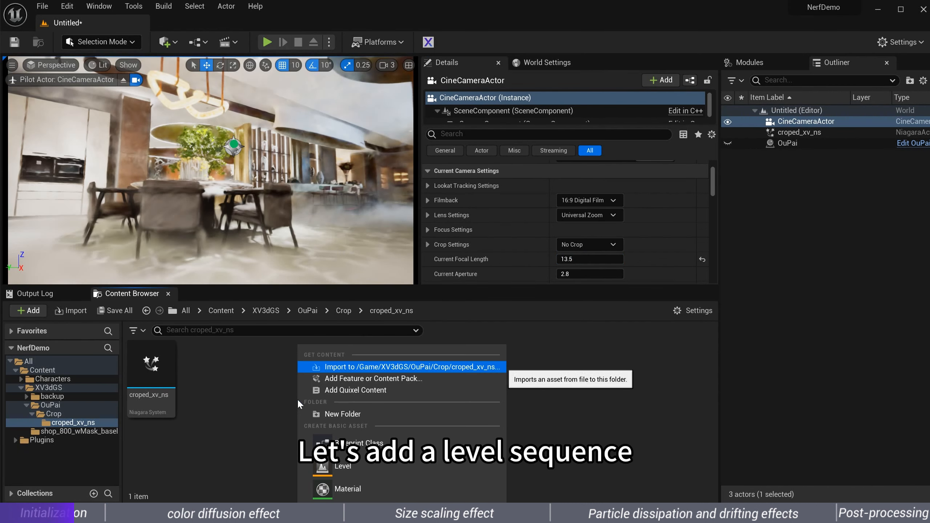
click(528, 520)
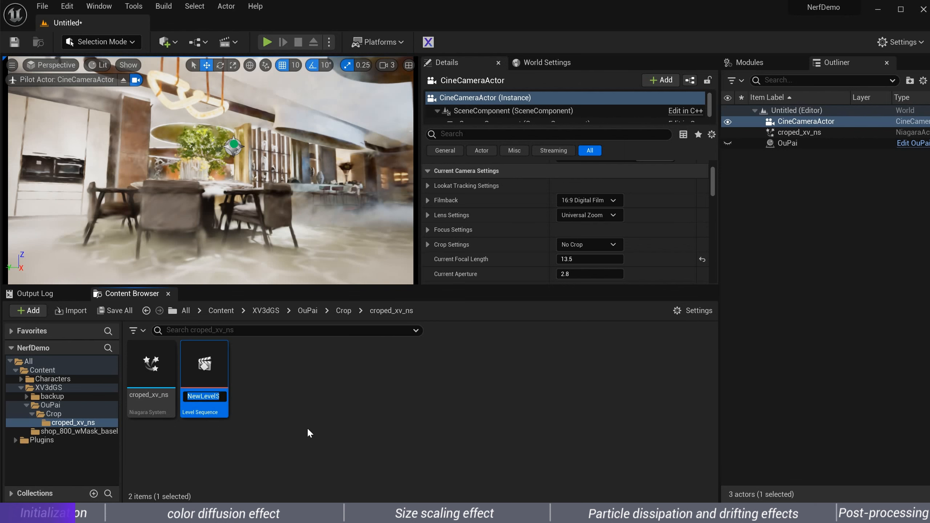
double_click(202, 363)
Add the CineCameraActor and the croped_xv_ns particle actor to the level sequence as tracks
drag(770, 127, 219, 365)
drag(794, 133, 176, 370)
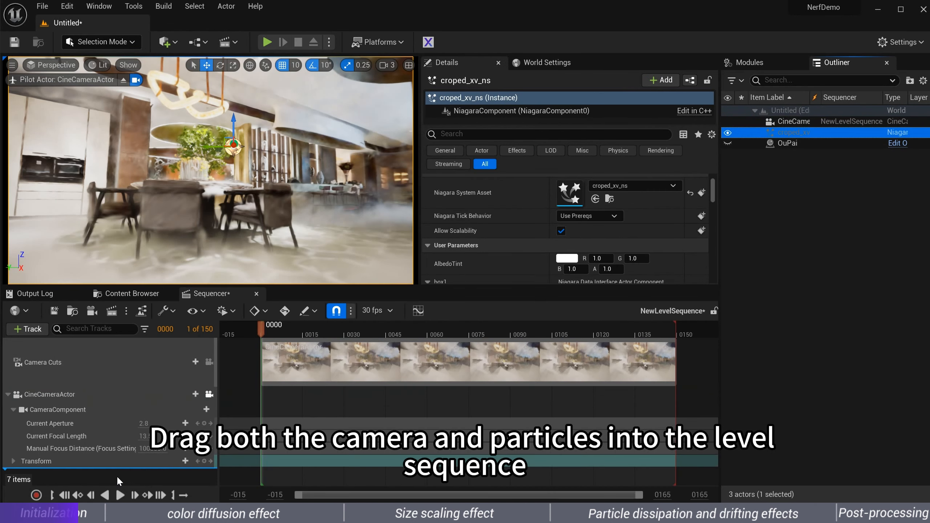
click(7, 394)
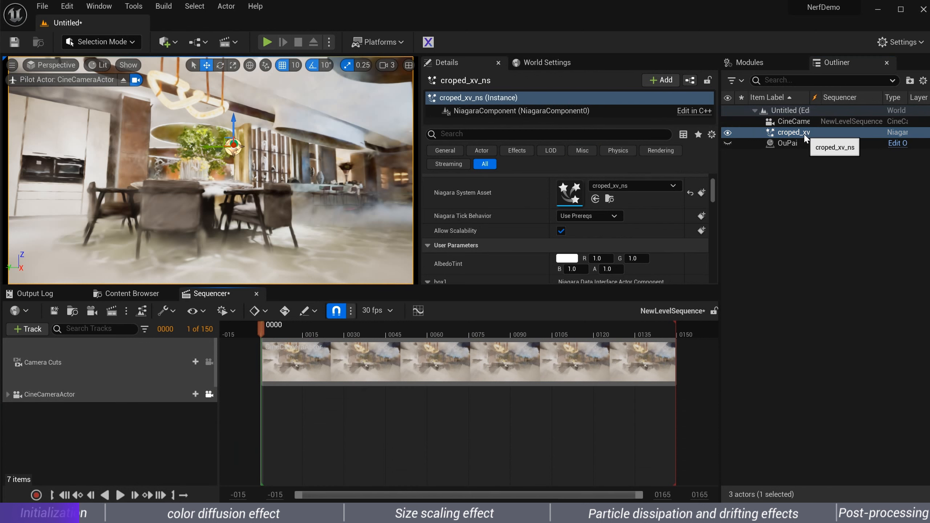
drag(794, 132, 100, 461)
Convert the croped_xv_ns and CineCameraActor tracks to spawnable and view the scene through the camera again
right_click(58, 409)
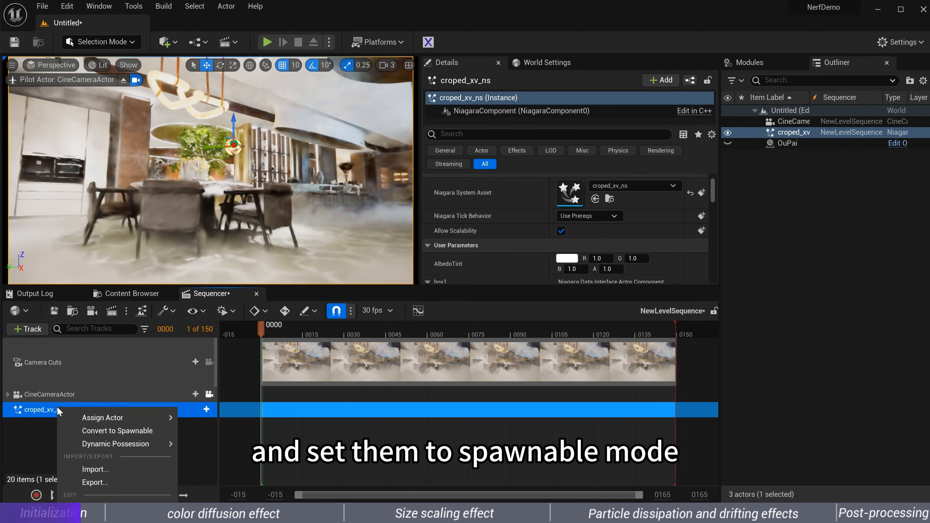
click(78, 430)
right_click(57, 396)
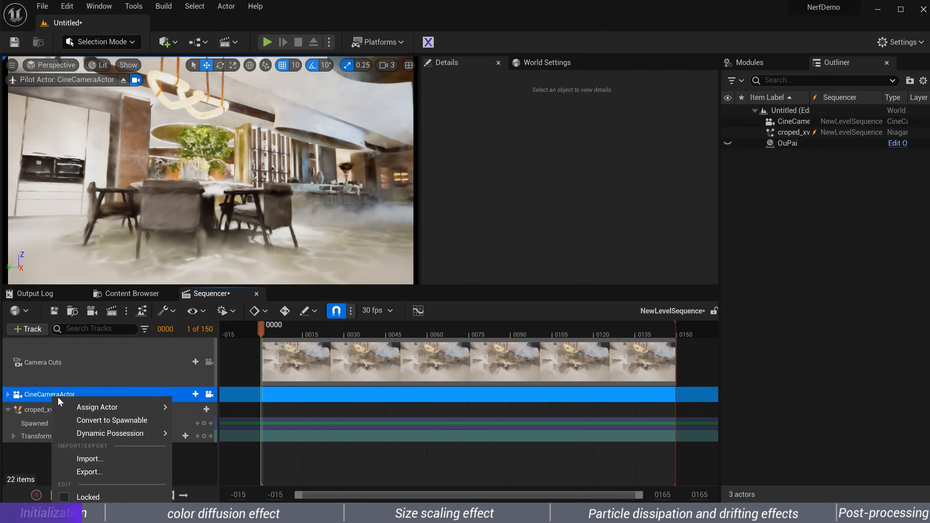
click(83, 422)
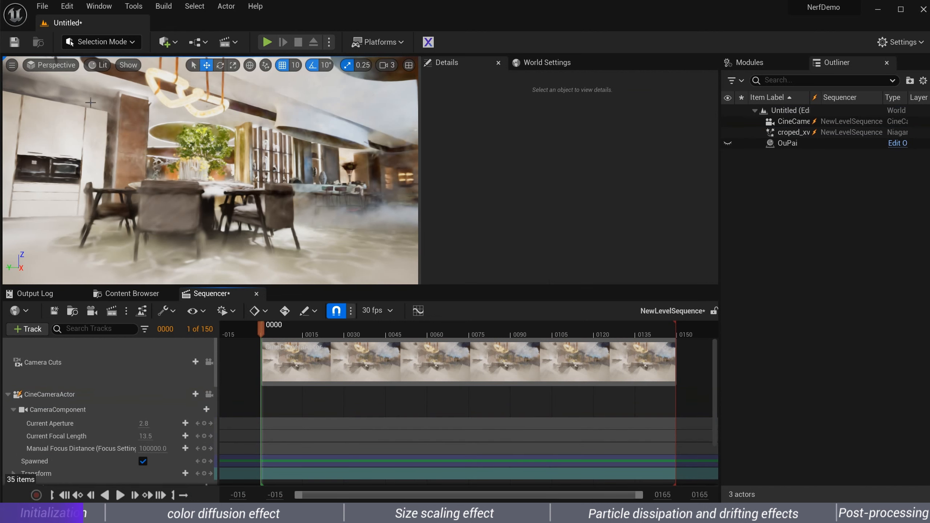
click(51, 65)
click(65, 187)
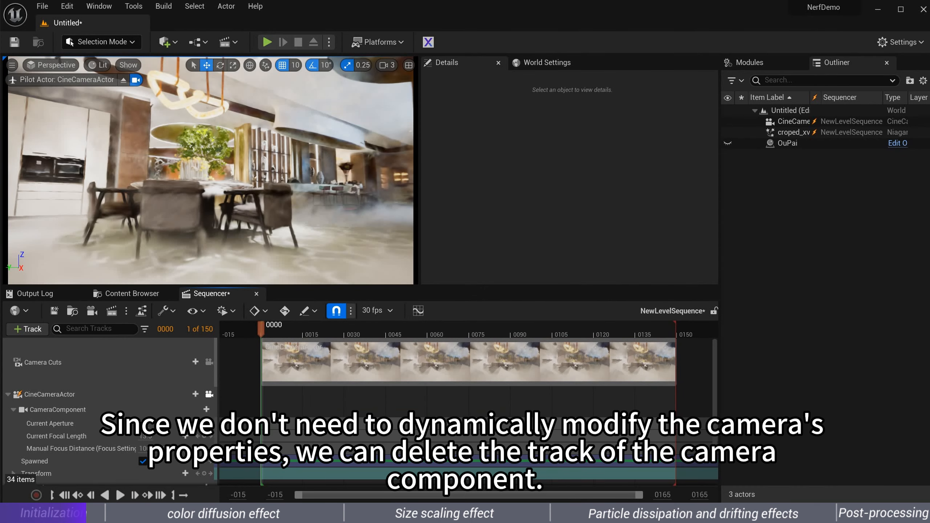
Delete the CameraComponent track under CineCameraActor and the Transform track under croped_xv_ns from the level sequence
click(69, 412)
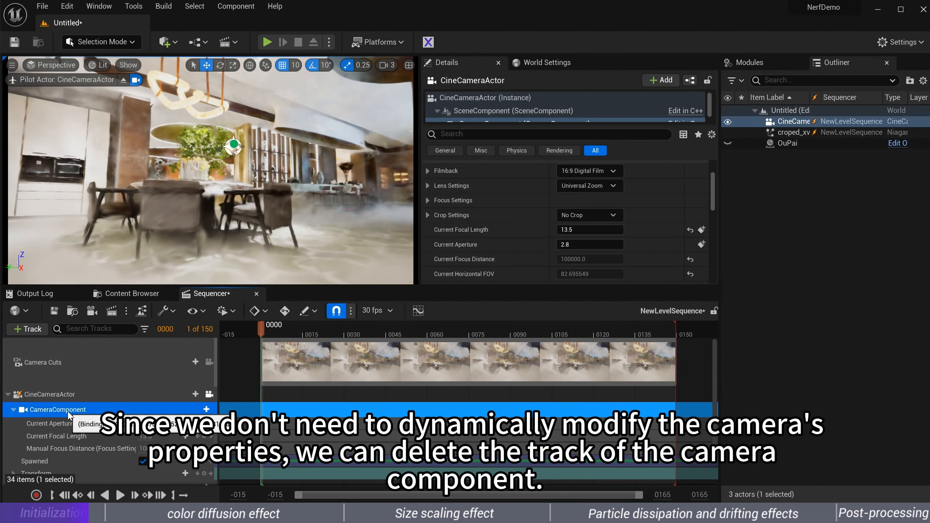
right_click(69, 412)
key(Delete)
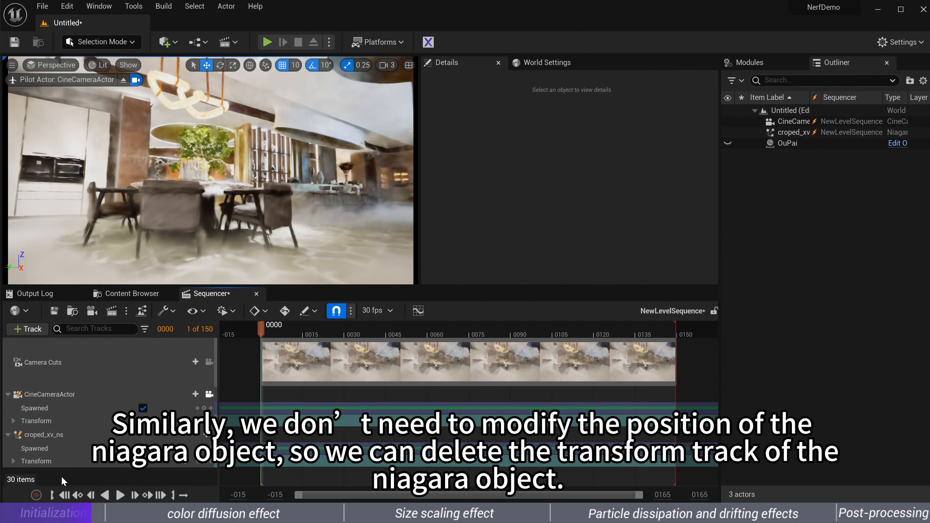
click(37, 461)
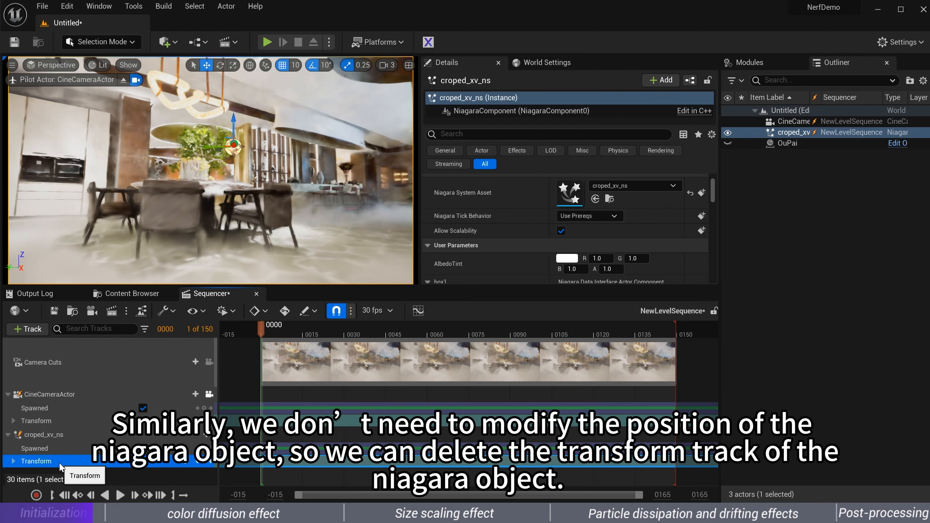
right_click(60, 465)
click(101, 318)
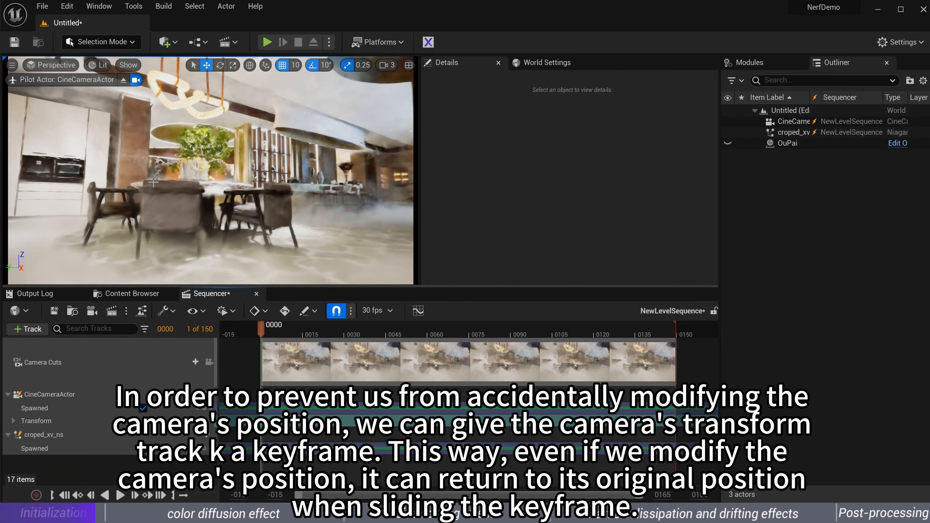
Keyframe the CineCameraActor's transform at frame 0000, scrub to frame 0017 to check it, and return to the start
click(13, 421)
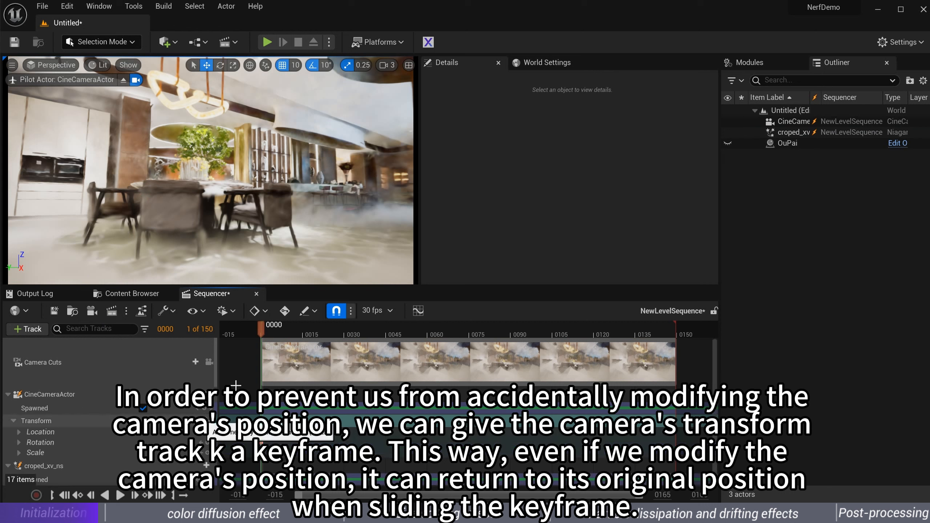
mouse_move(210, 171)
right_down()
mouse_move(227, 170)
mouse_move(214, 171)
right_up()
drag(278, 327, 311, 328)
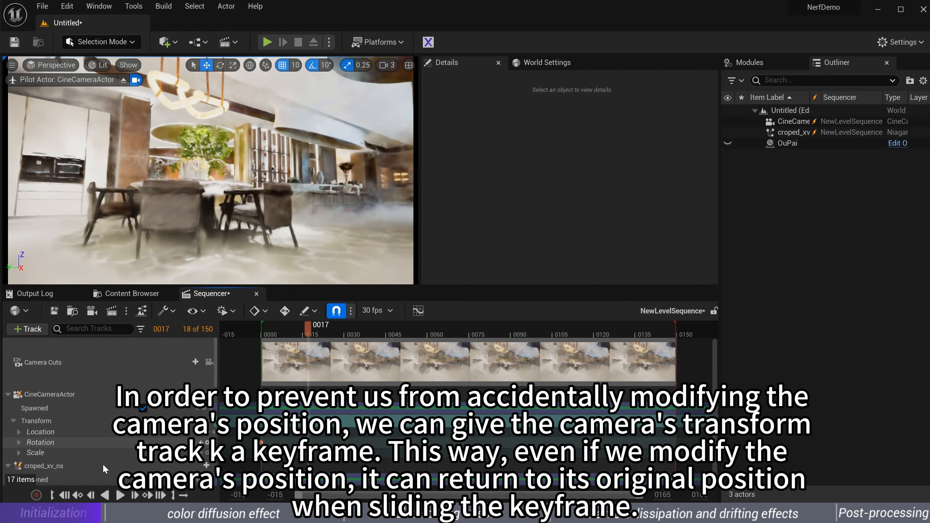
click(64, 497)
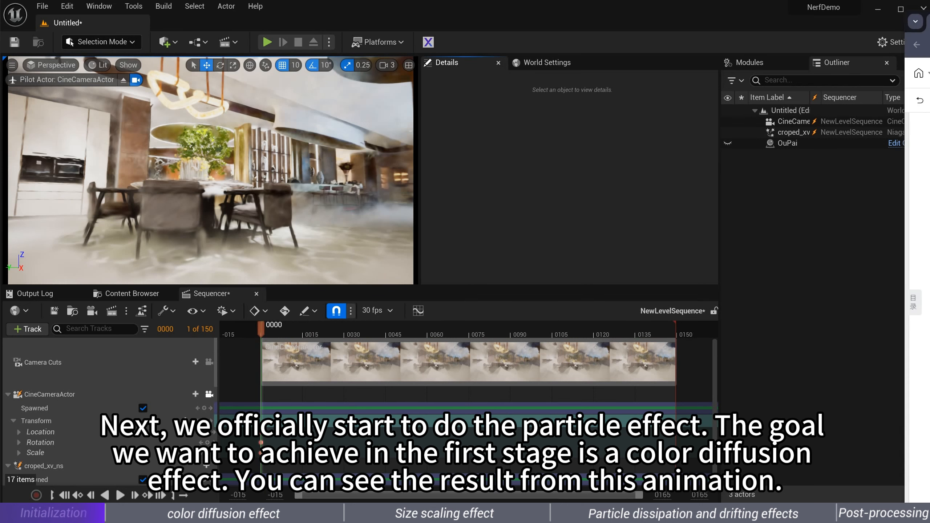
drag(929, 20, 676, 11)
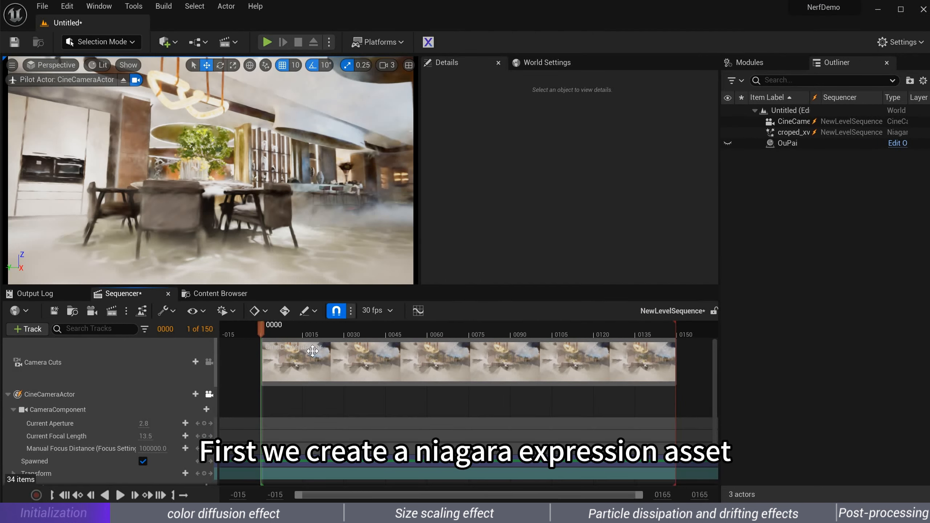
Create a Niagara Module Script named NS_color in the croped_xv_ns folder
click(220, 294)
right_click(327, 415)
mouse_move(401, 284)
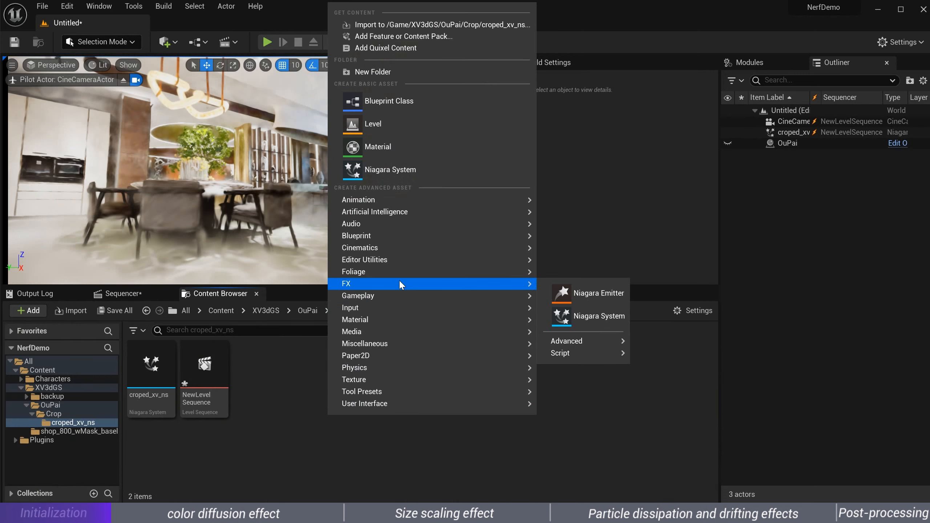
mouse_move(586, 353)
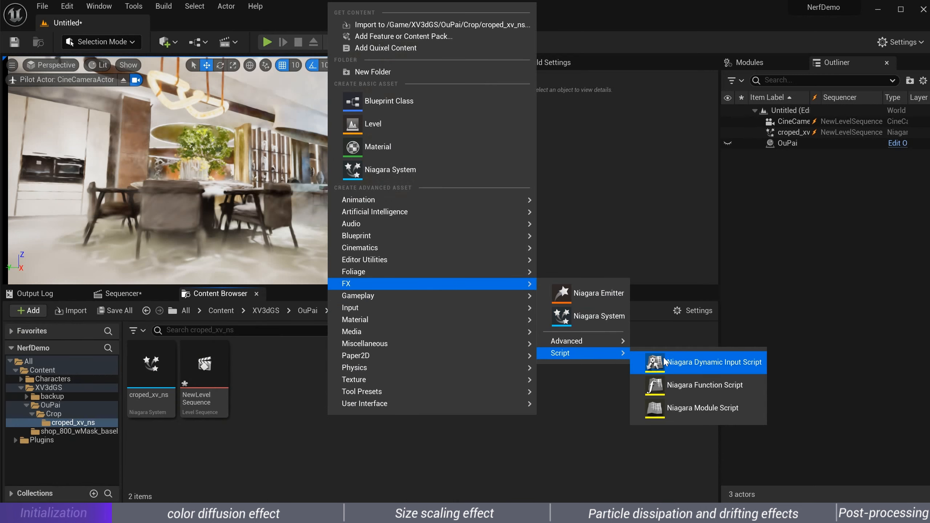
click(683, 407)
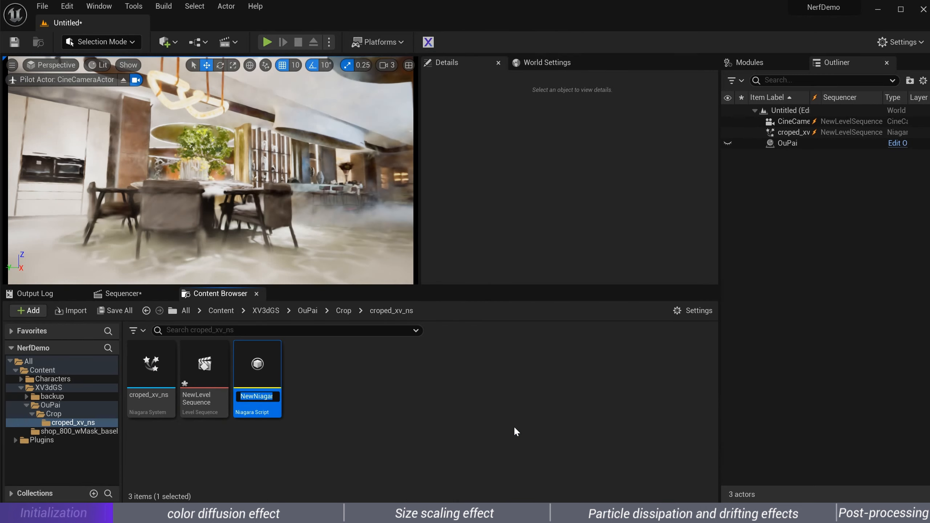
click(264, 396)
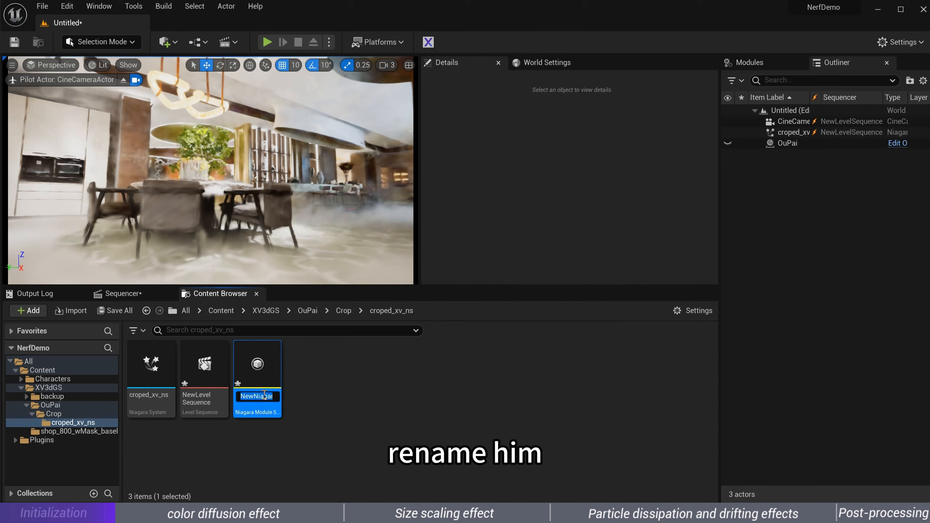
text(NS_color)
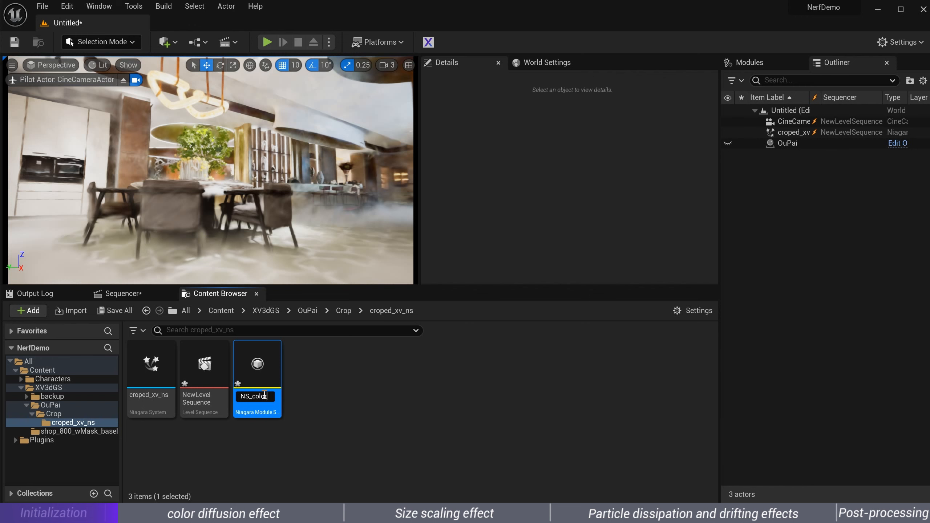
key(Return)
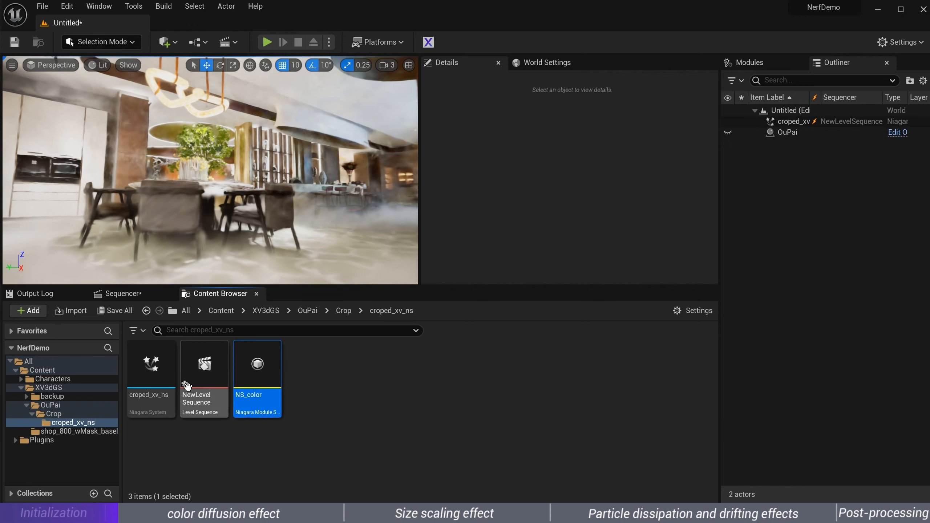
Open the croped_xv_ns Niagara system and delete the volume crop module from the YX3DGS emitter's Particle Update stage
double_click(151, 366)
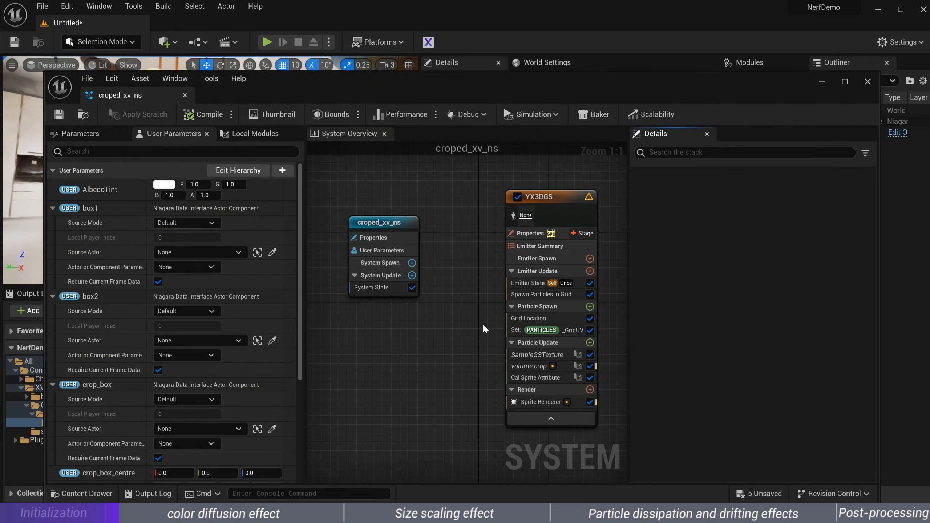
click(500, 351)
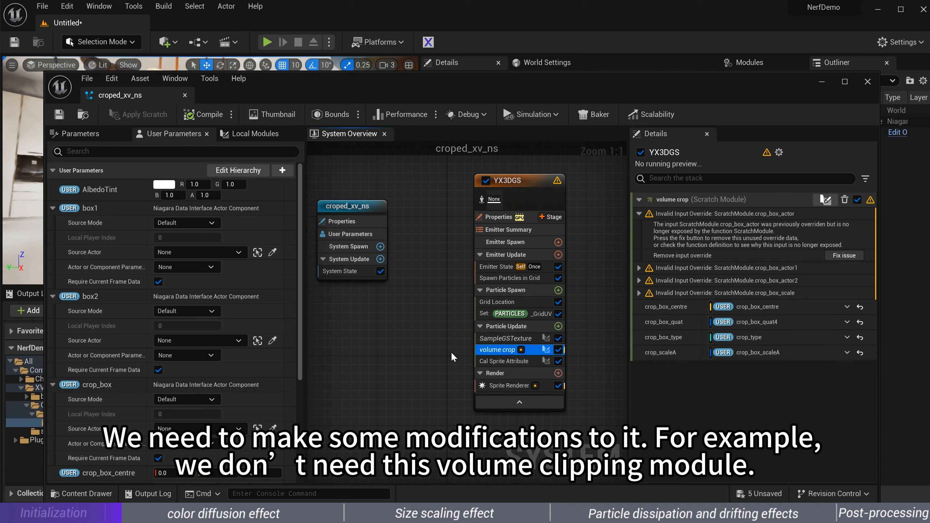
key(Delete)
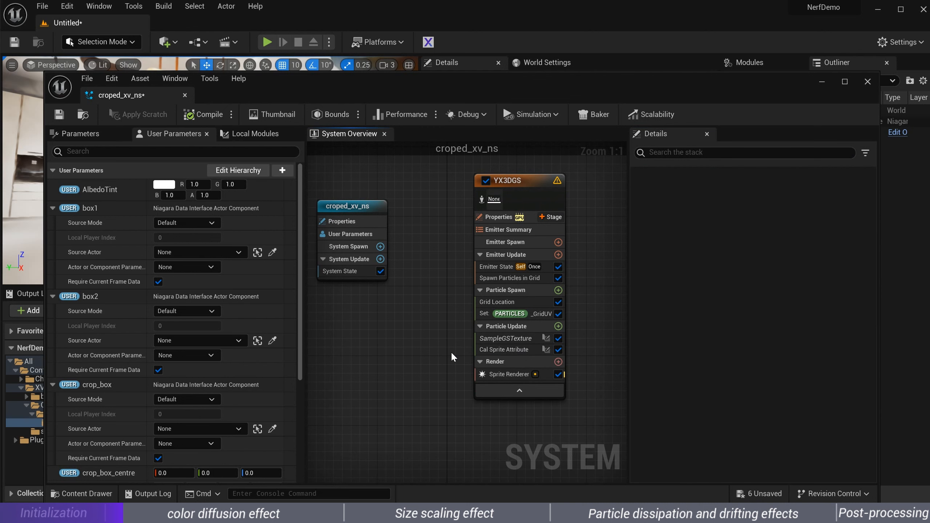
Move the SampleGSTexture module to the end of Particle Spawn and collapse the box1, box2 and crop_box user parameters
click(496, 339)
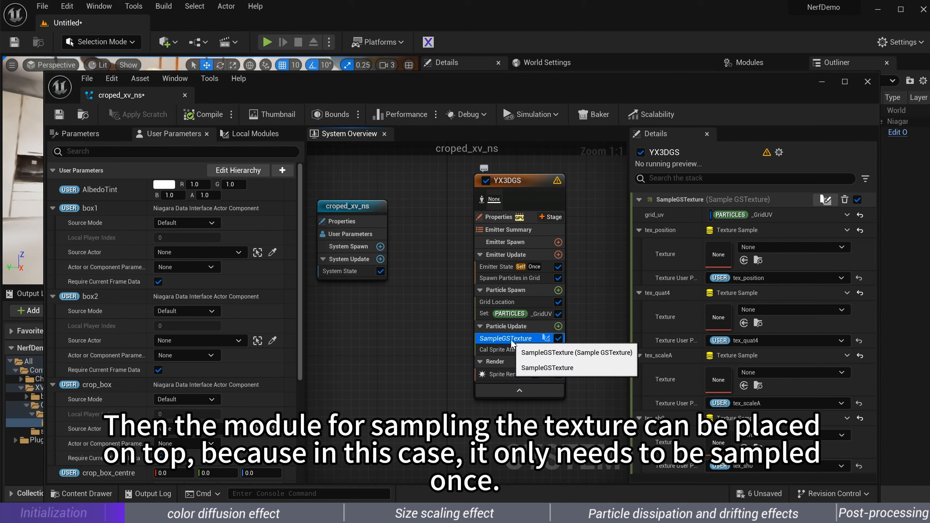
drag(508, 337, 519, 319)
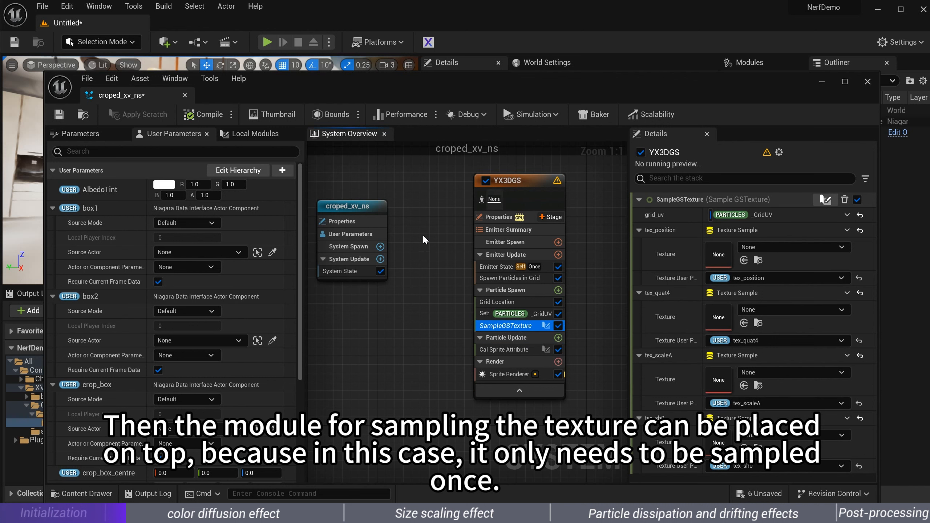
click(53, 213)
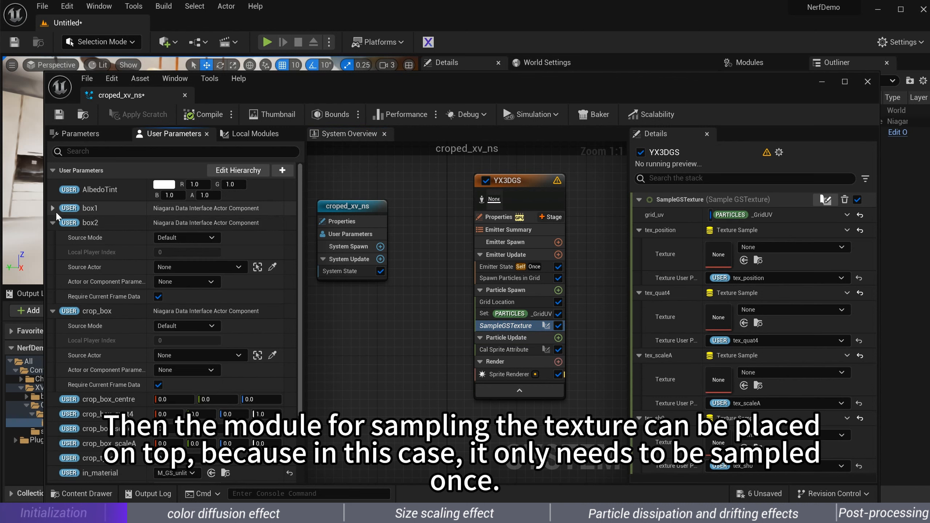
click(53, 224)
click(52, 236)
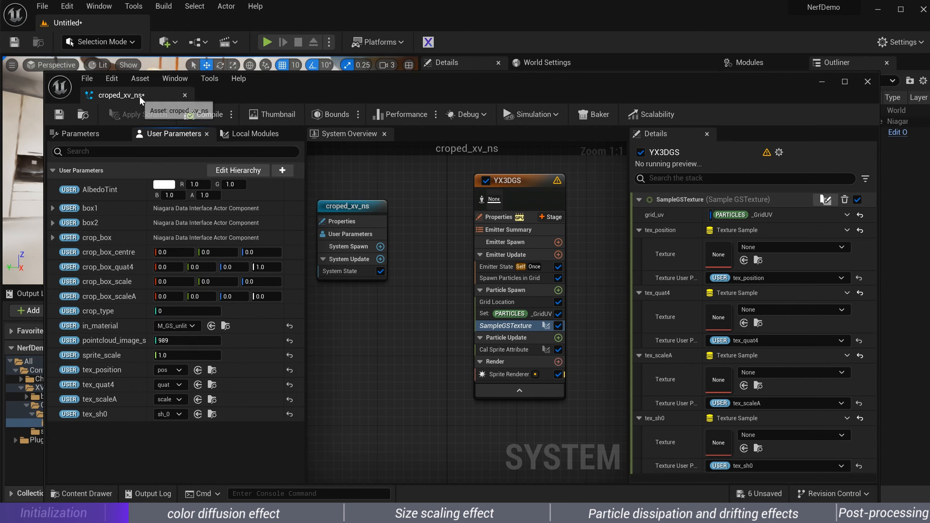
Add the NS_color module script after Cal Sprite Attribute in the YX3DGS emitter's Particle Update stage and save the system
drag(336, 88, 675, 37)
click(240, 362)
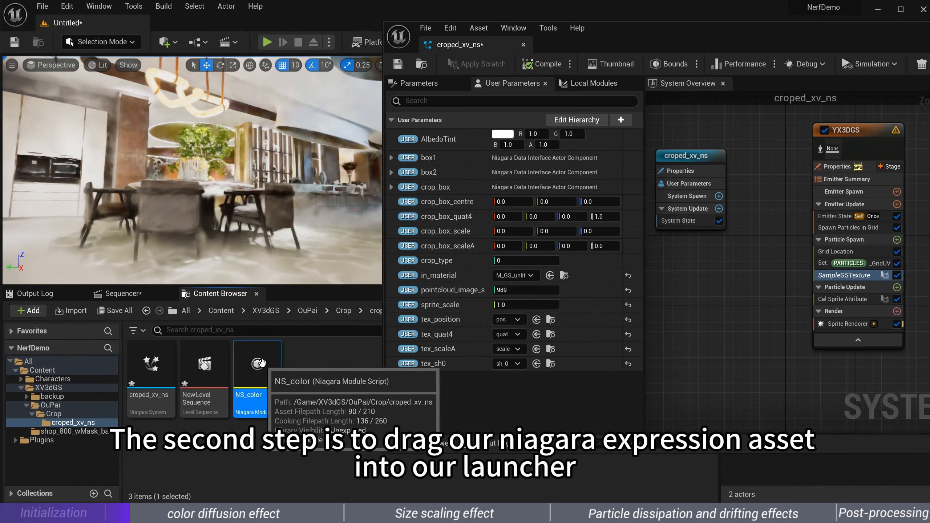
right_drag(752, 342, 672, 325)
drag(268, 360, 742, 293)
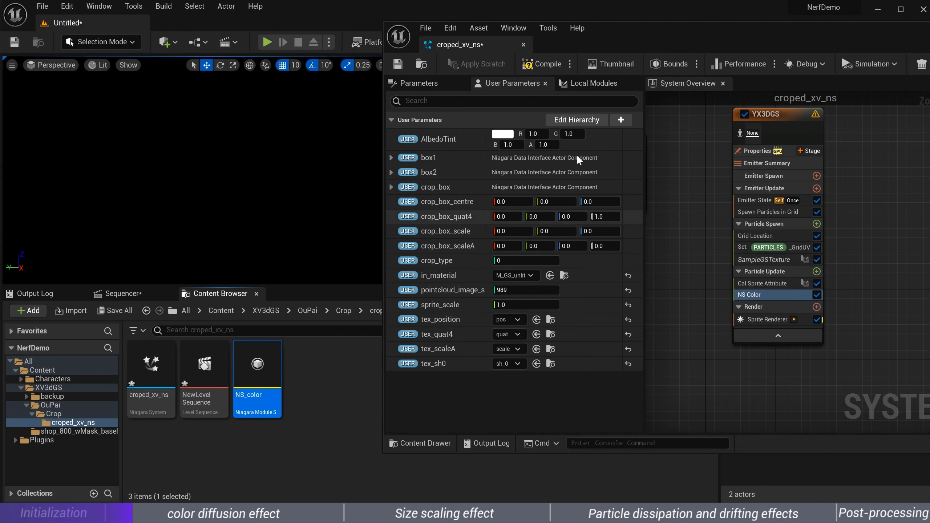
click(422, 64)
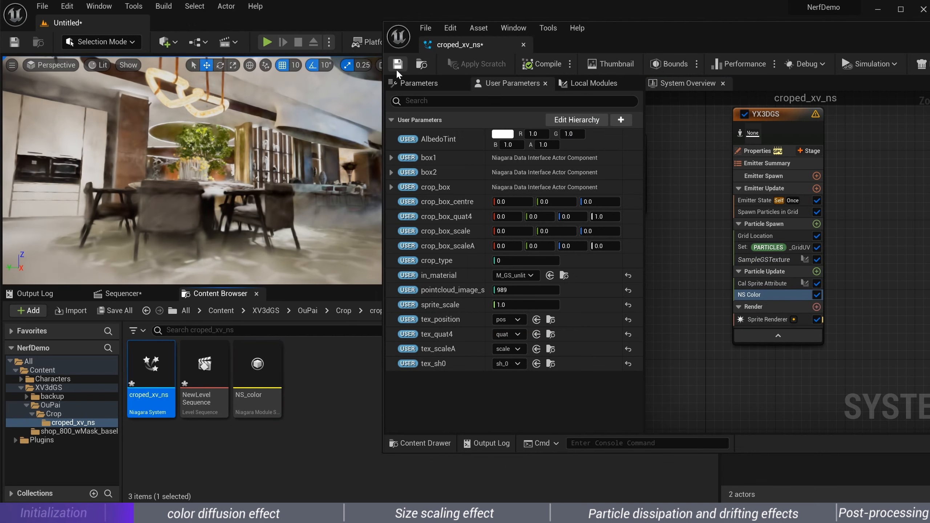
click(396, 66)
Dock the croped_xv_ns editor in the main window and add a float user parameter named mask_color
drag(438, 44, 186, 24)
right_drag(361, 253, 390, 297)
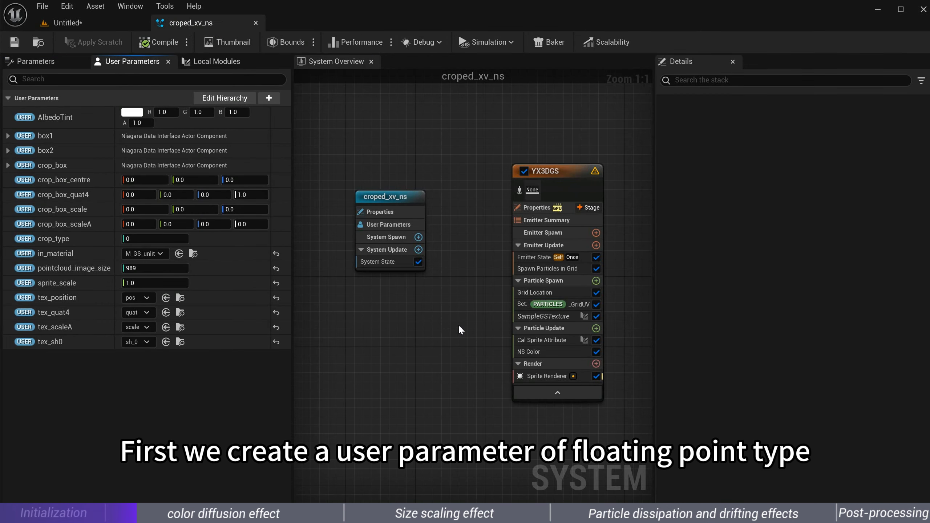
click(275, 100)
click(265, 125)
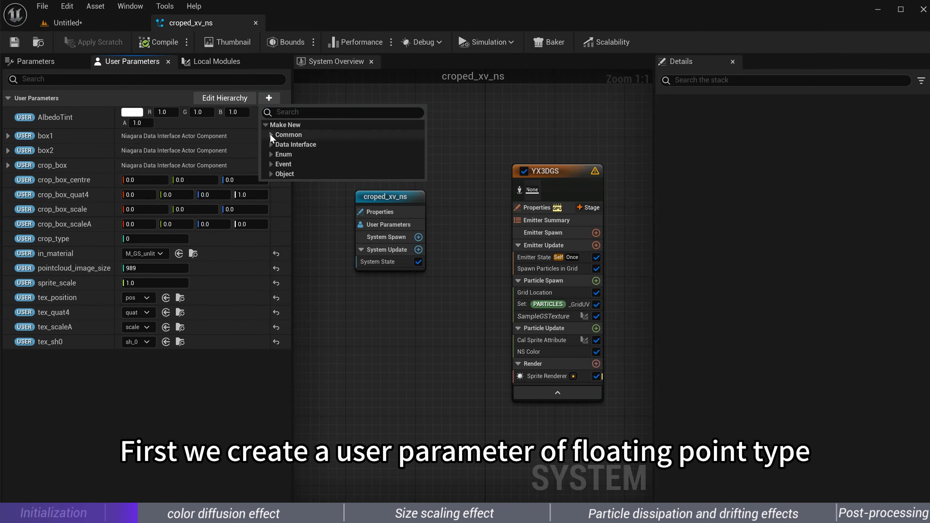
click(270, 134)
click(289, 154)
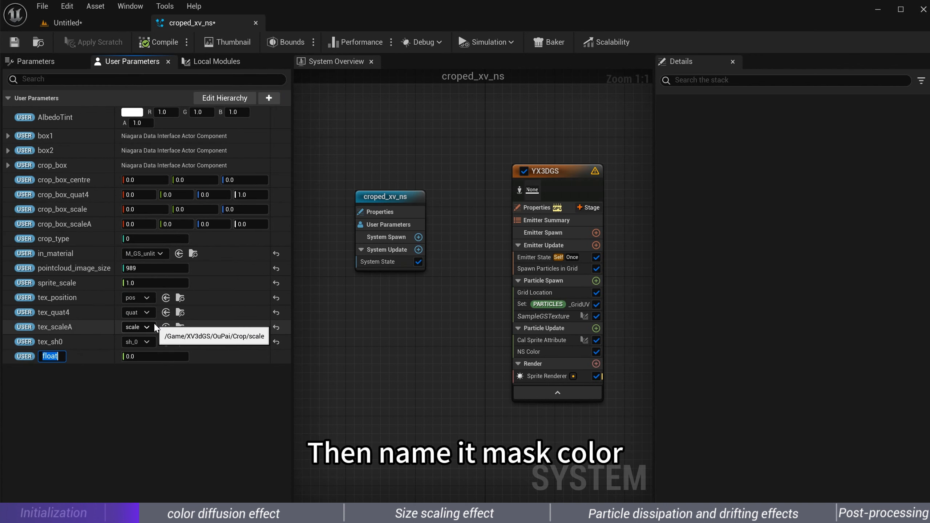
text(_c)
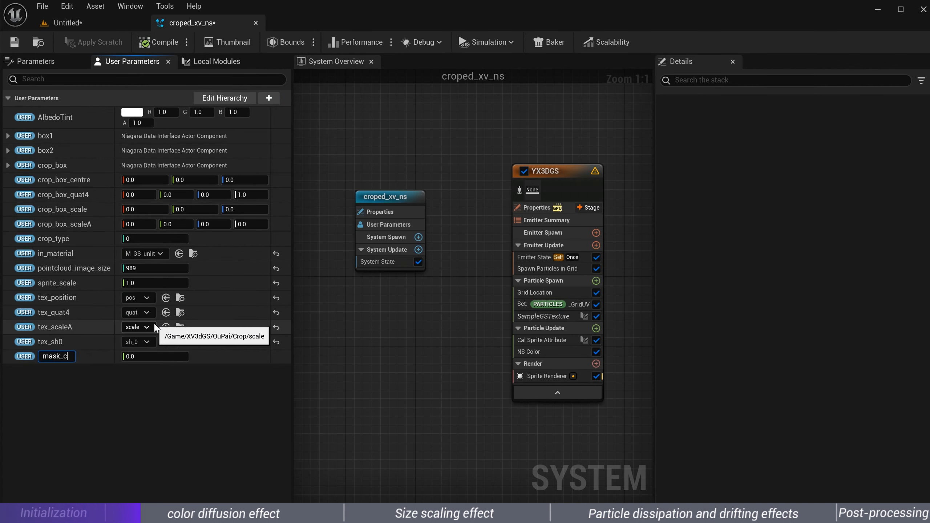
text(olor)
key(Return)
Open the NS Color module's graph and add the Particles Color and Particles Position attributes to the Map Get node
double_click(528, 351)
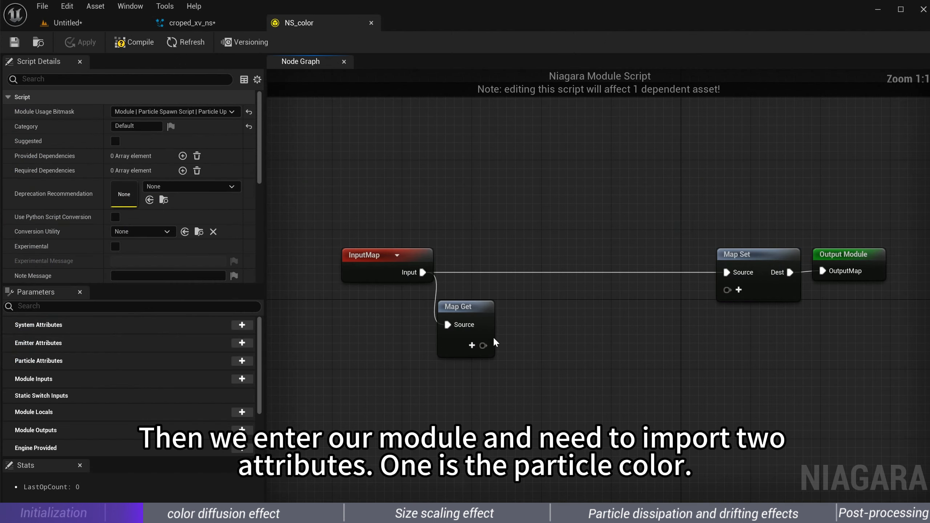
scroll(520, 351, down, 2)
scroll(442, 296, up, 2)
click(447, 311)
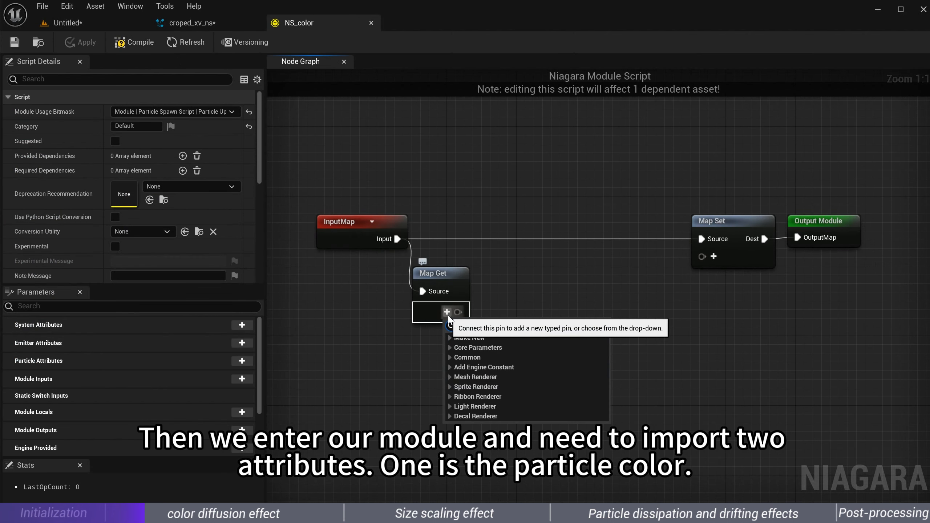
text(color)
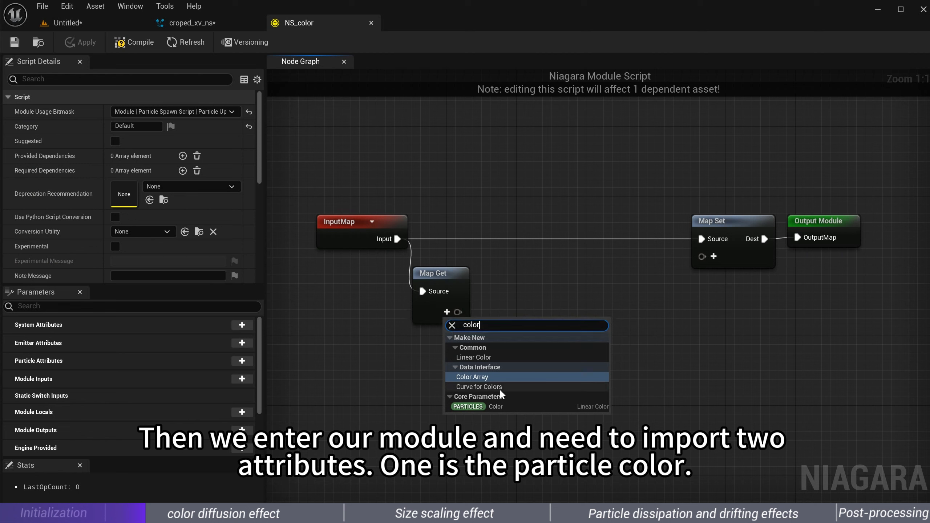
click(504, 406)
click(512, 338)
text(pos)
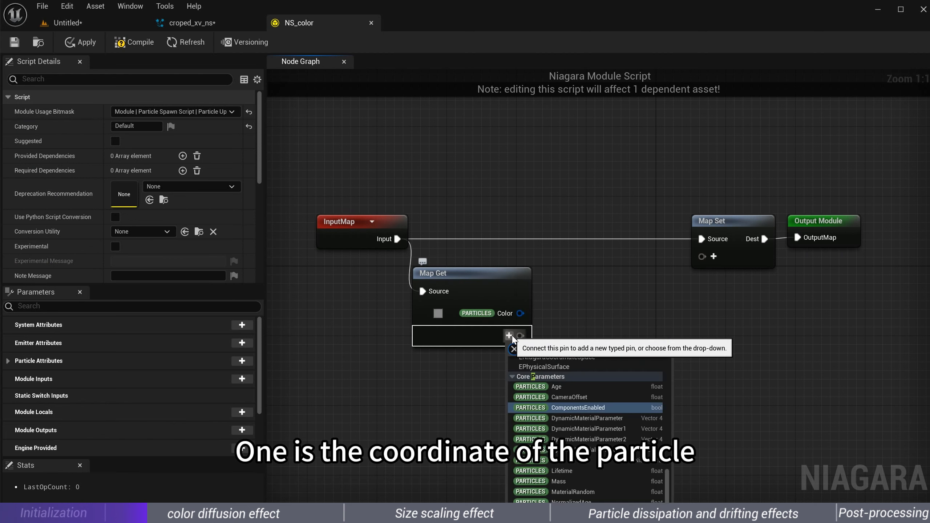
click(553, 420)
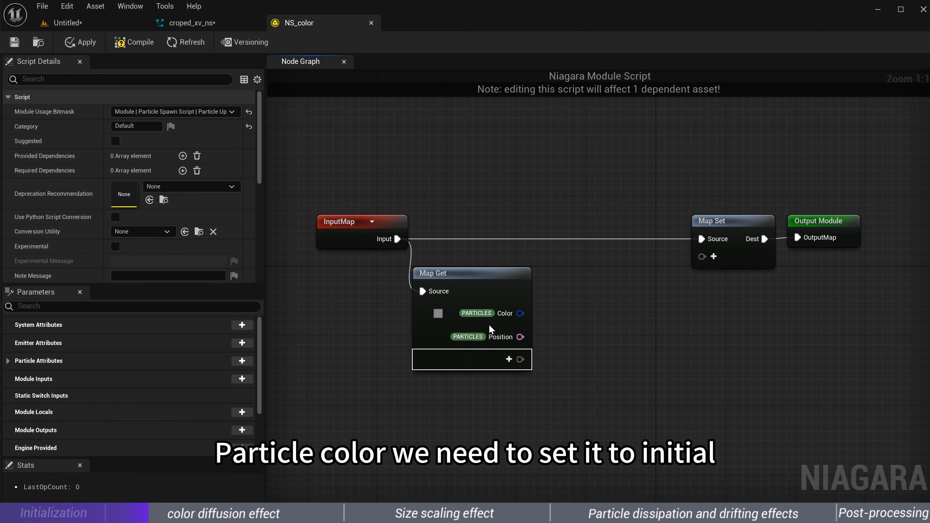
Change the namespace modifier of the Map Get node's Particles Color attribute to Initial
right_click(486, 314)
mouse_move(549, 408)
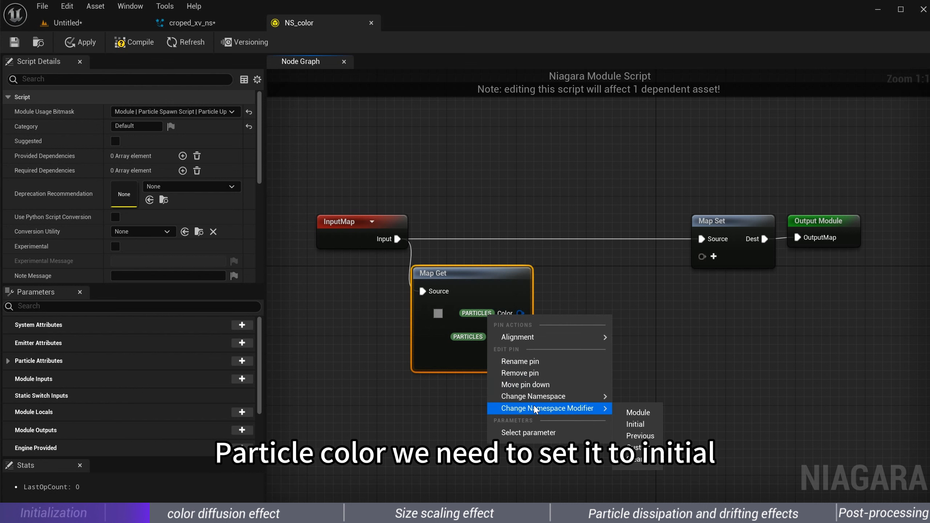
click(654, 424)
click(660, 432)
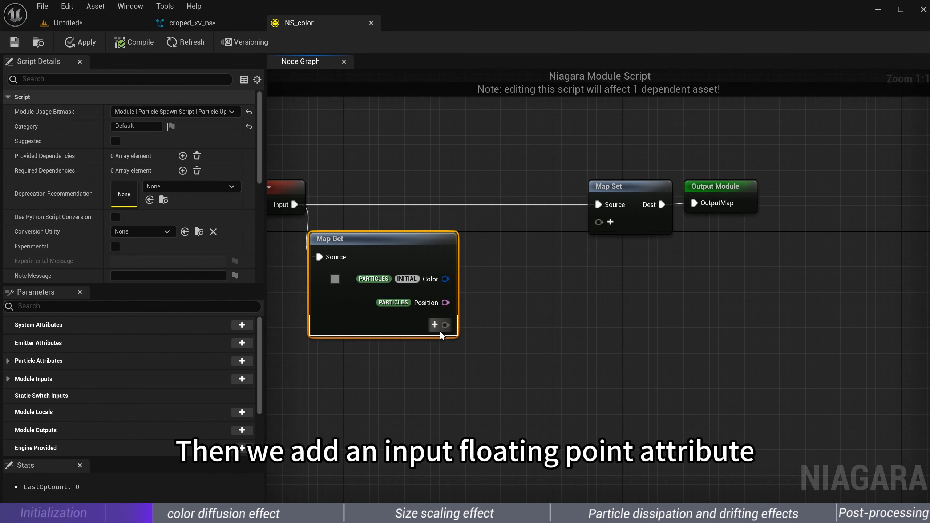
Add a float input parameter named mask_color to the Map Get node
click(441, 331)
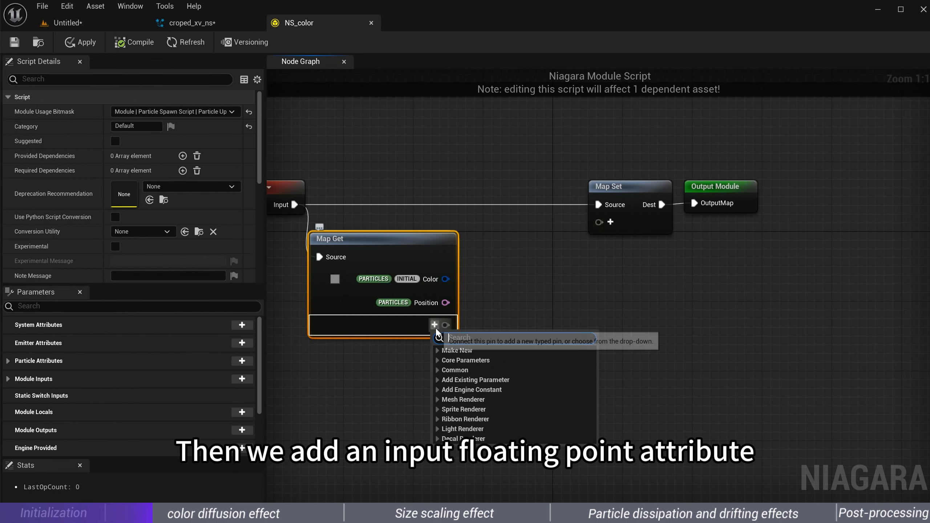
click(450, 380)
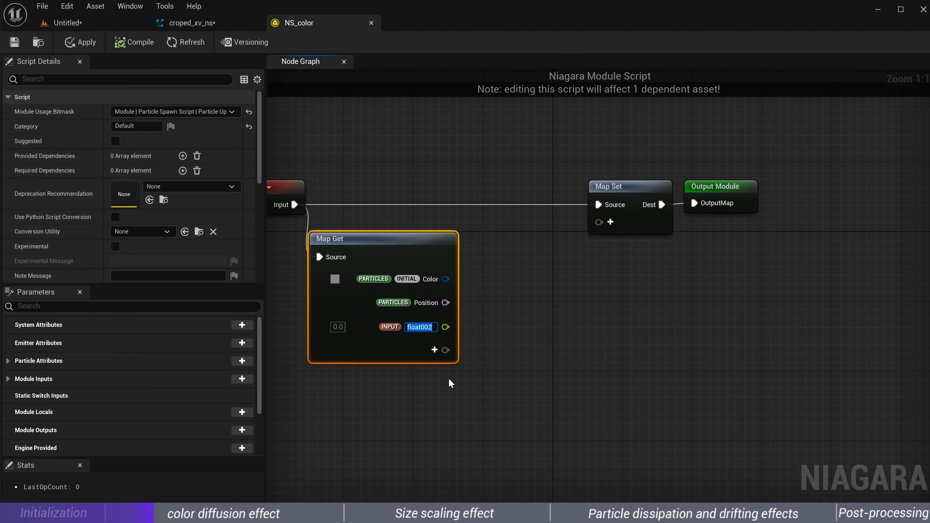
text(mask)
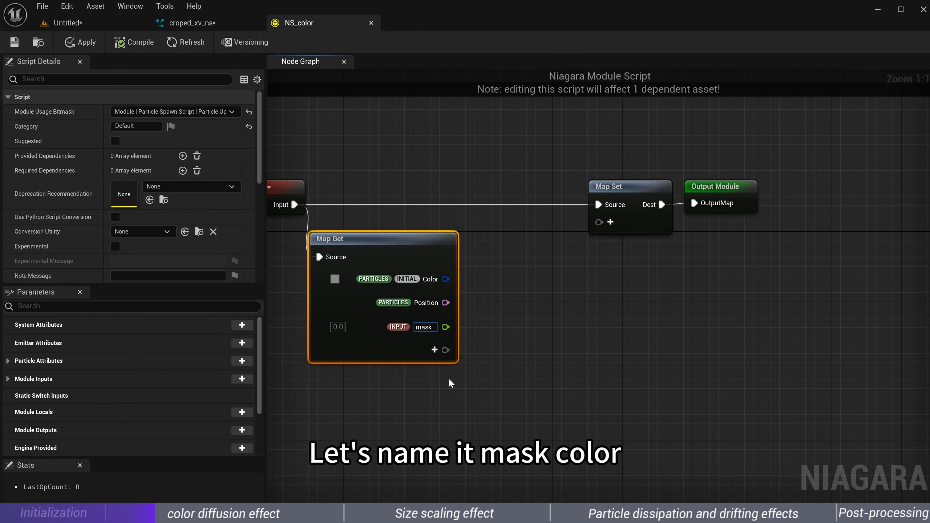
text(_color)
key(Return)
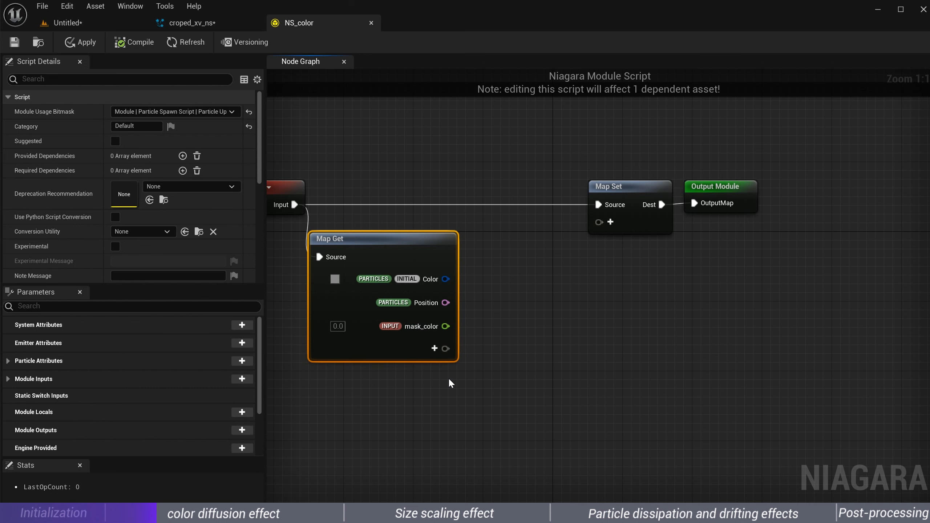
Create a Distance node with the Map Get node's Particles Position connected to its A input
drag(453, 302, 499, 308)
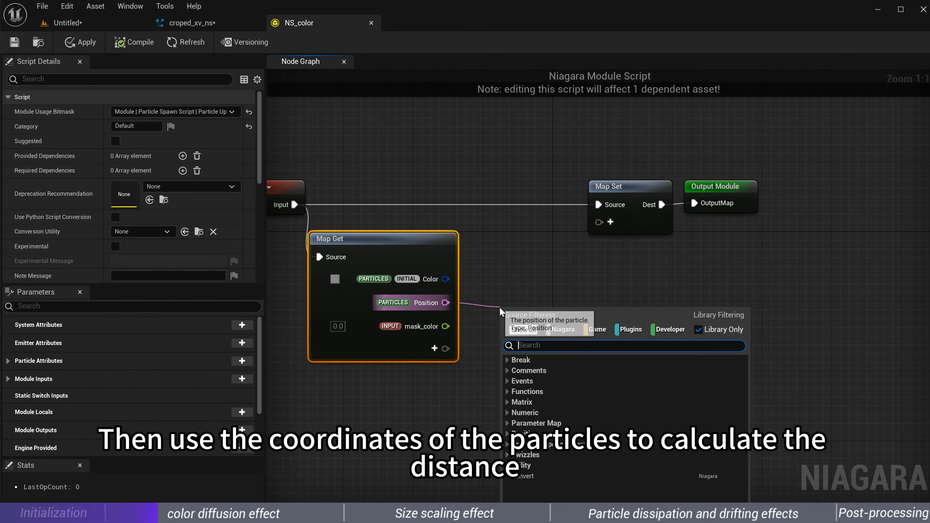
text(dis)
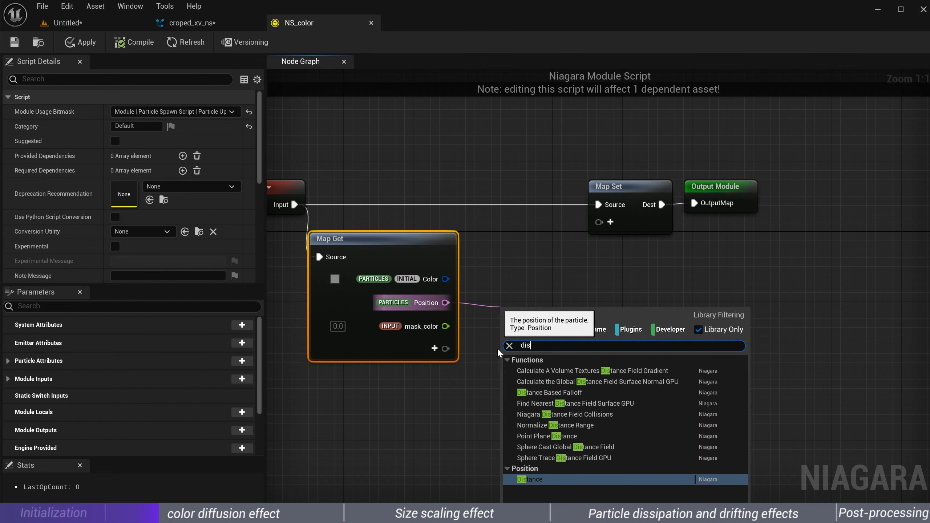
click(527, 477)
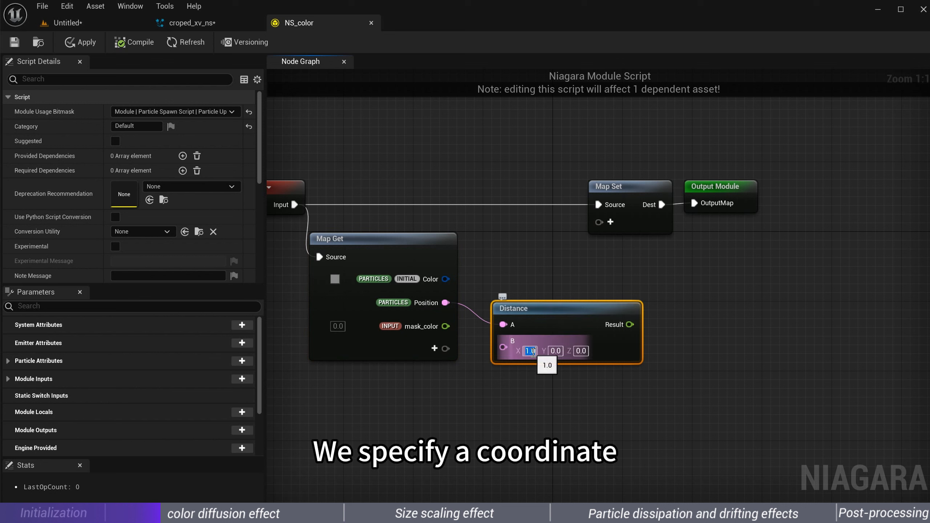
Set the Distance node's B position to X -24.156, Y 55.856 and Z -76
text(-24)
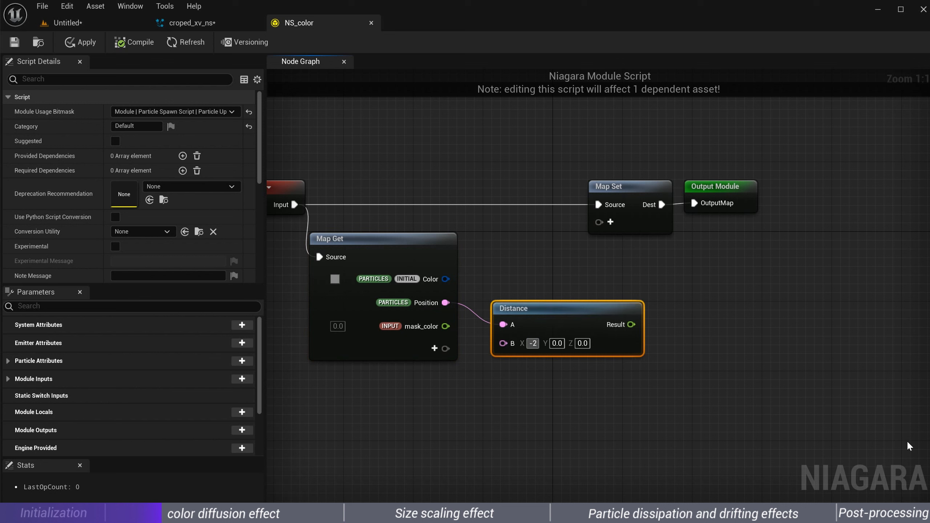
key(Return)
text(.156)
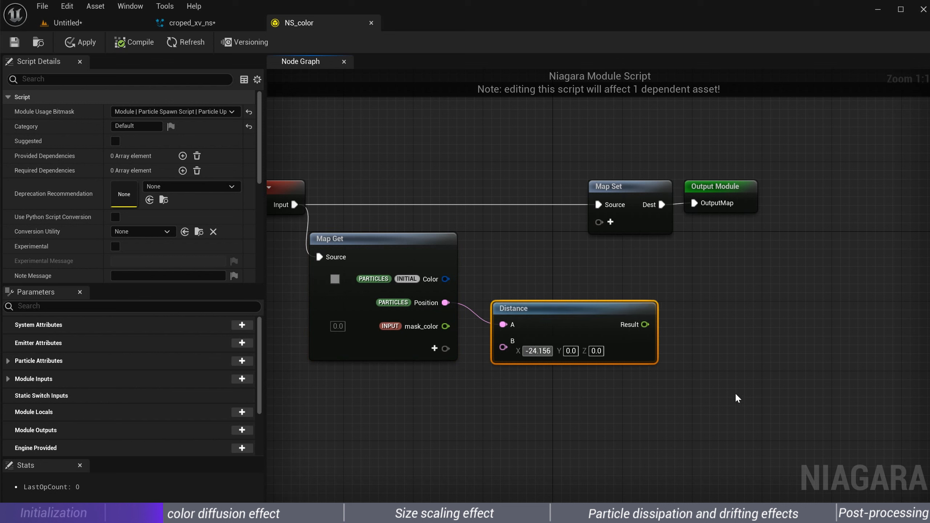
click(576, 351)
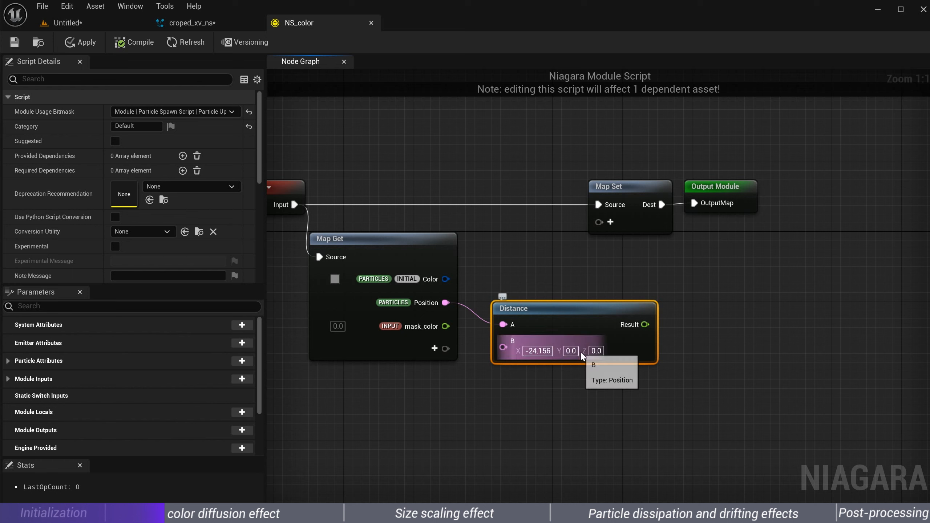
click(572, 349)
text(55.856)
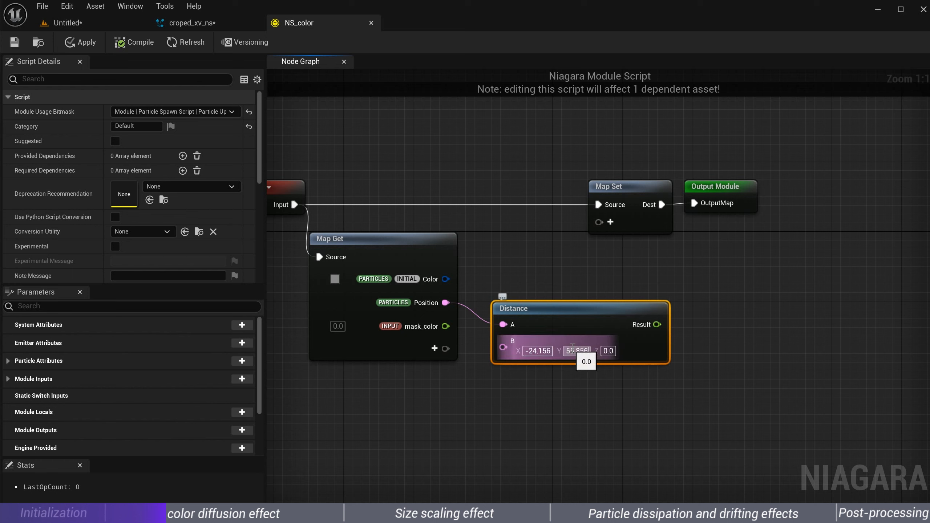
key(Return)
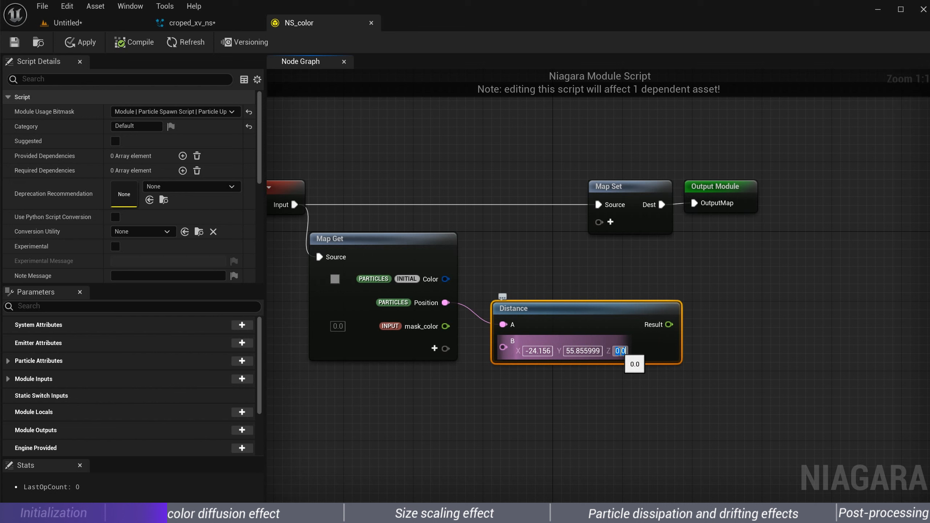
text(-76)
key(Return)
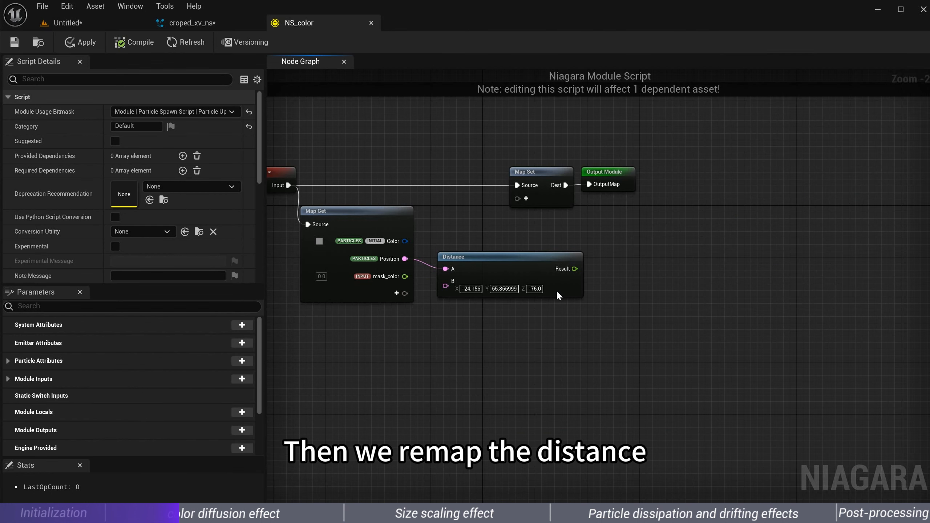
Add a Remap Range node fed by the Distance result, align it beside that node and convert its numerics to float
drag(574, 268, 603, 303)
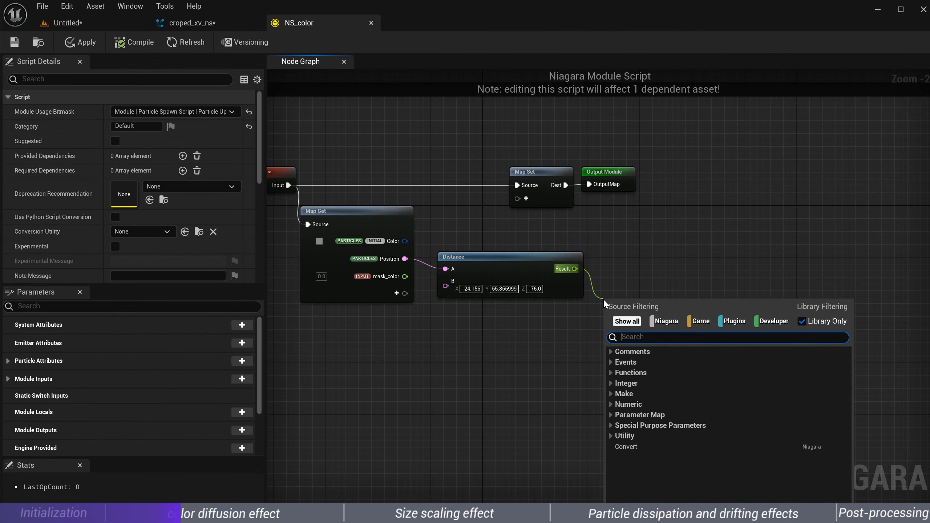
text(remap)
click(636, 363)
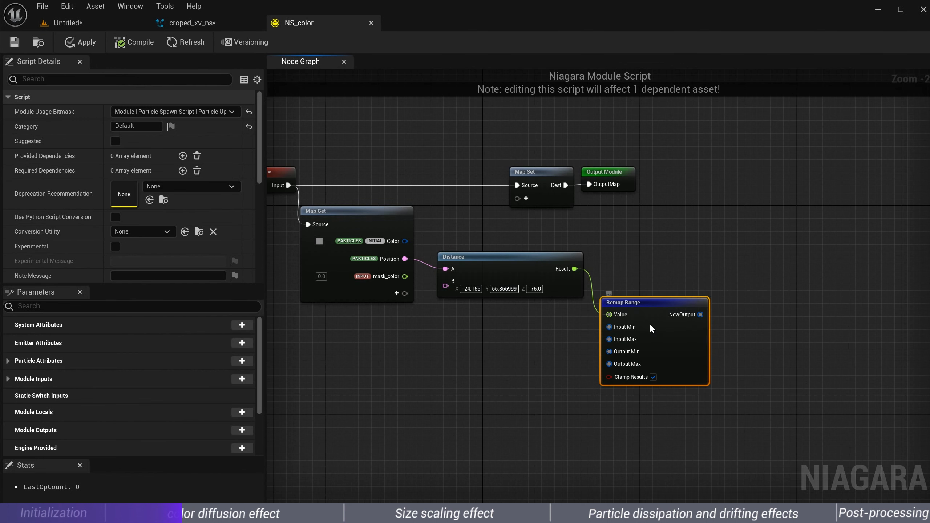
drag(650, 325, 647, 273)
right_click(646, 272)
mouse_move(702, 296)
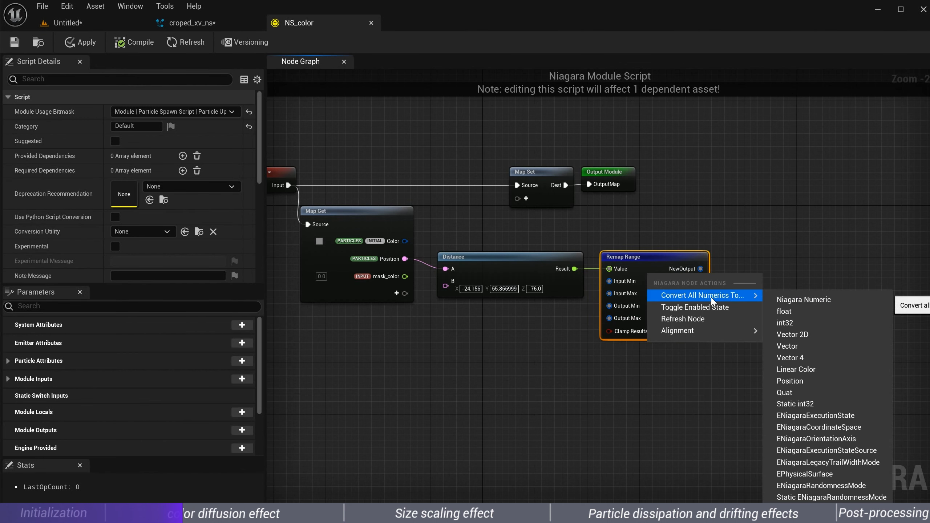
click(793, 314)
Set the Remap Range node's Input Max to 2000 and Output Max to -1
click(646, 301)
text(2)
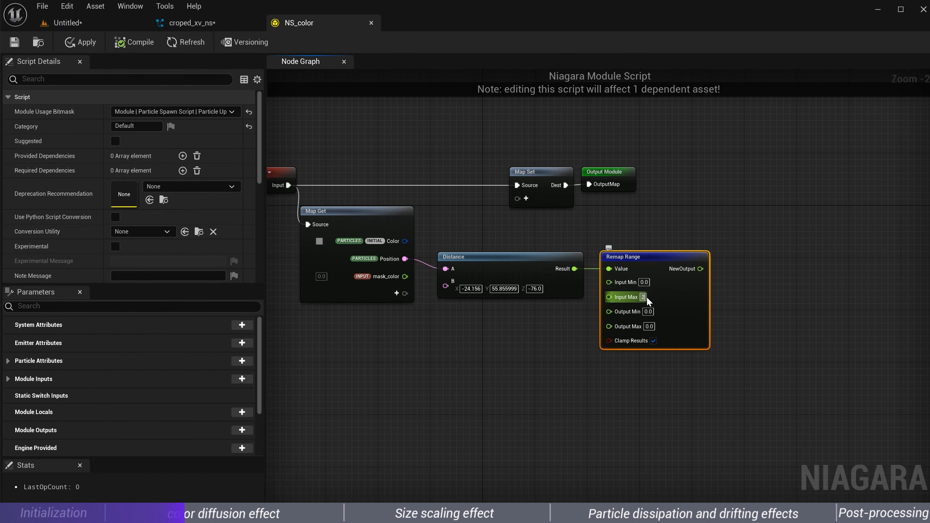
text(000)
key(Return)
click(649, 326)
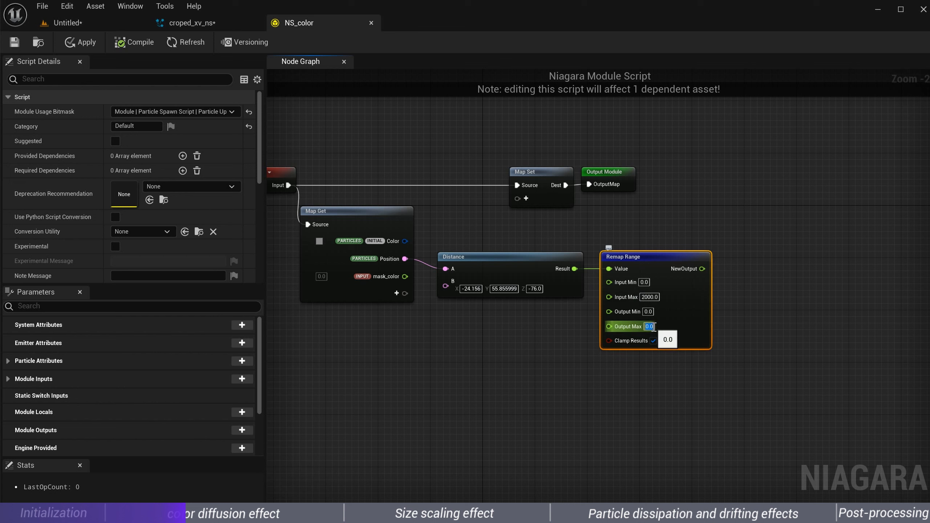
text(-1)
key(Return)
click(665, 394)
Create an Add node that sums the Remap Range output and the mask_color input
right_click(730, 292)
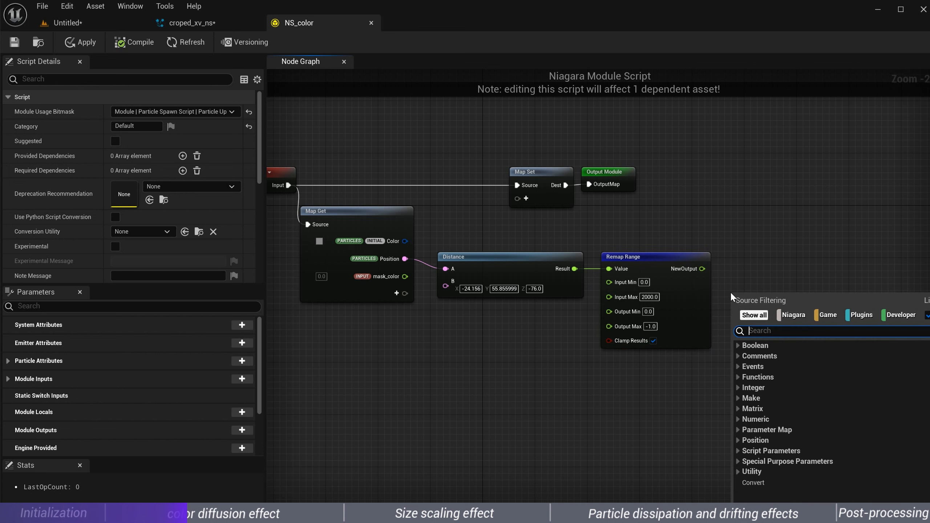
text(add)
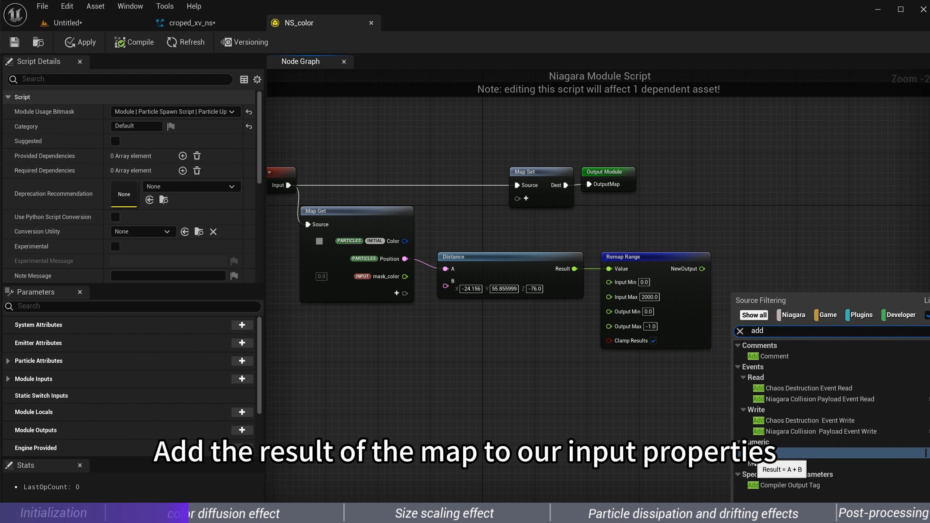
click(749, 455)
drag(702, 269, 759, 278)
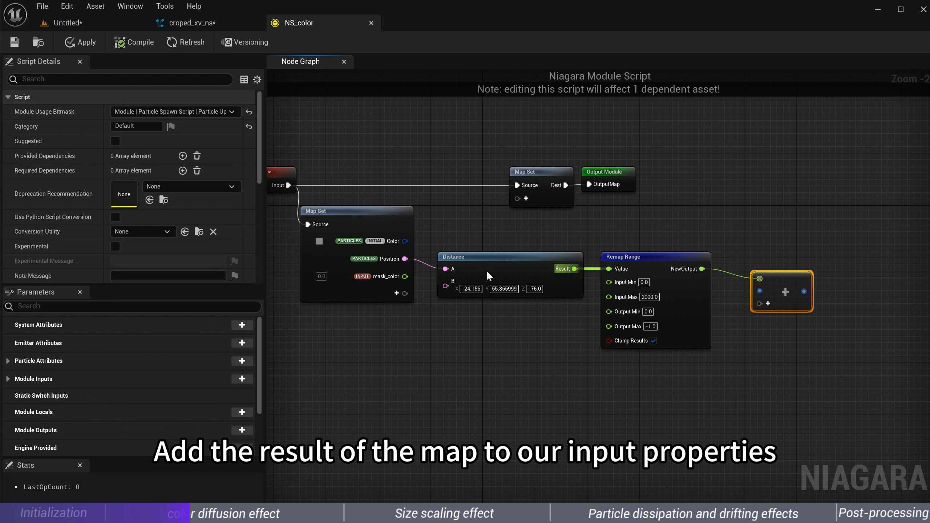
drag(405, 276, 718, 381)
Insert a reroute point on the mask_color wire, place it below the Distance node and shift the Add node slightly away
double_click(638, 376)
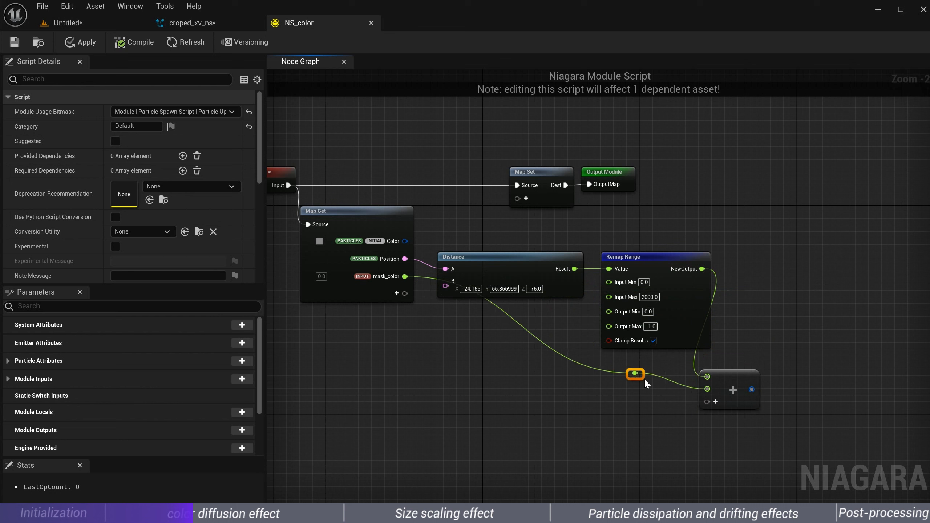
drag(643, 376, 477, 394)
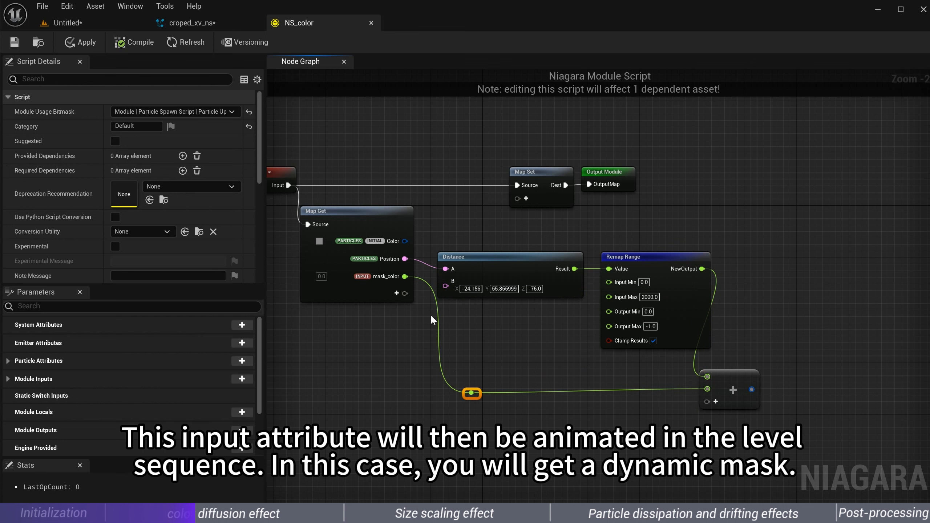
drag(747, 383, 766, 383)
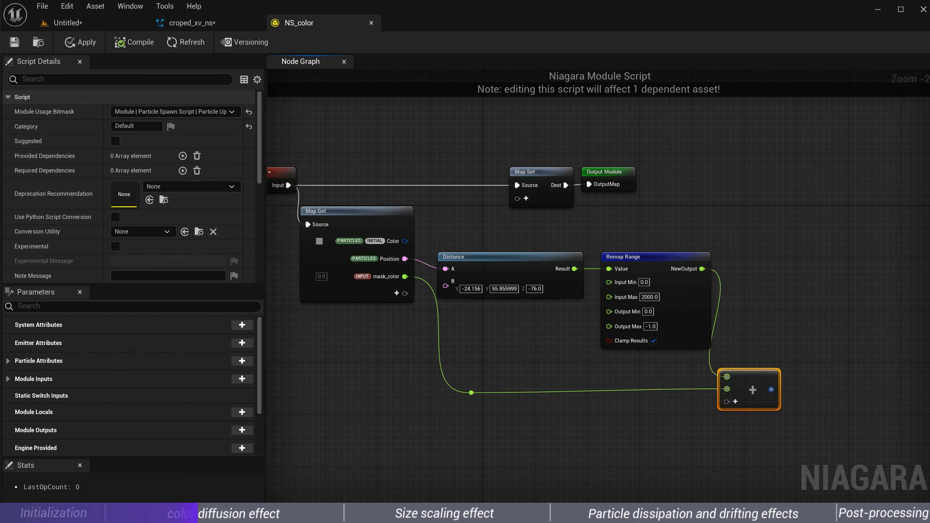
Create a Greater Than node from the Add result and convert its numerics to float, comparing against 0.0
right_drag(810, 411, 741, 399)
drag(728, 381, 757, 341)
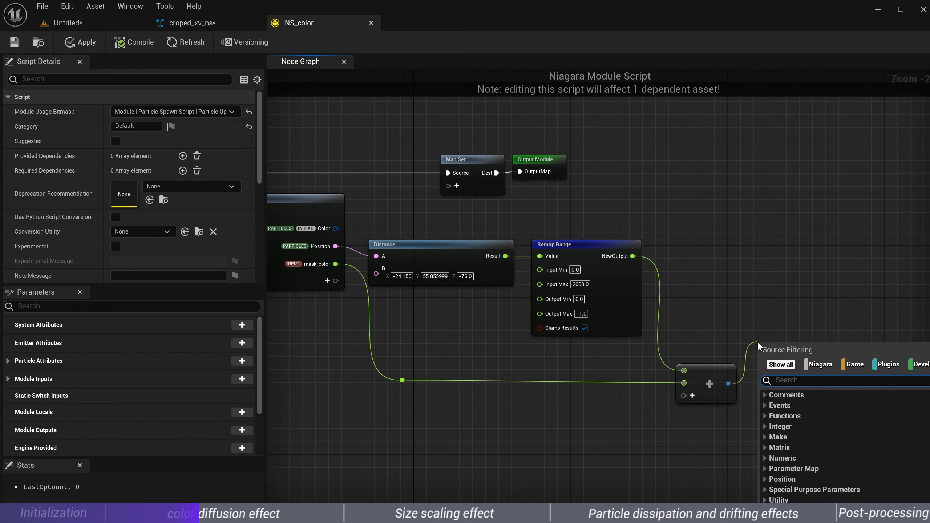
text(gre)
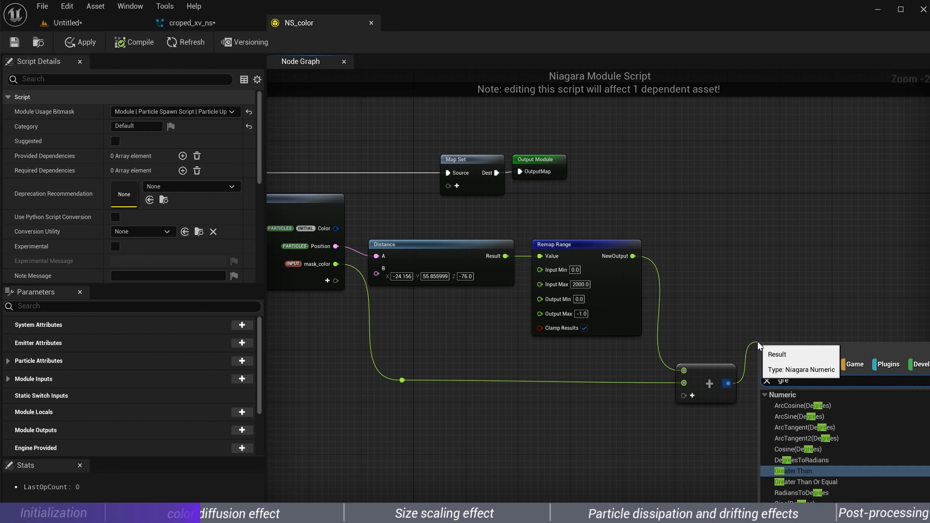
click(817, 471)
right_click(786, 355)
mouse_move(809, 382)
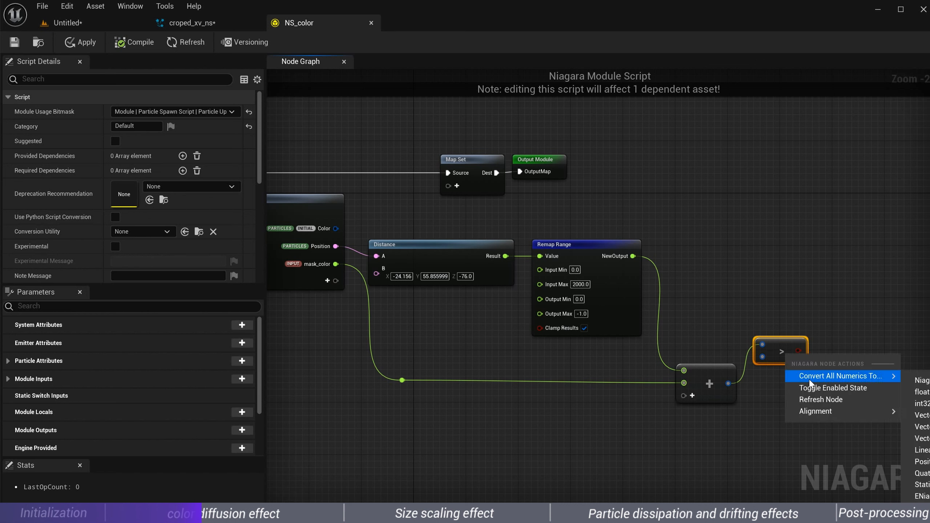
click(915, 404)
Add a Select / If node driven by the Greater Than result and place it above the comparison node
drag(811, 352, 795, 301)
text(if)
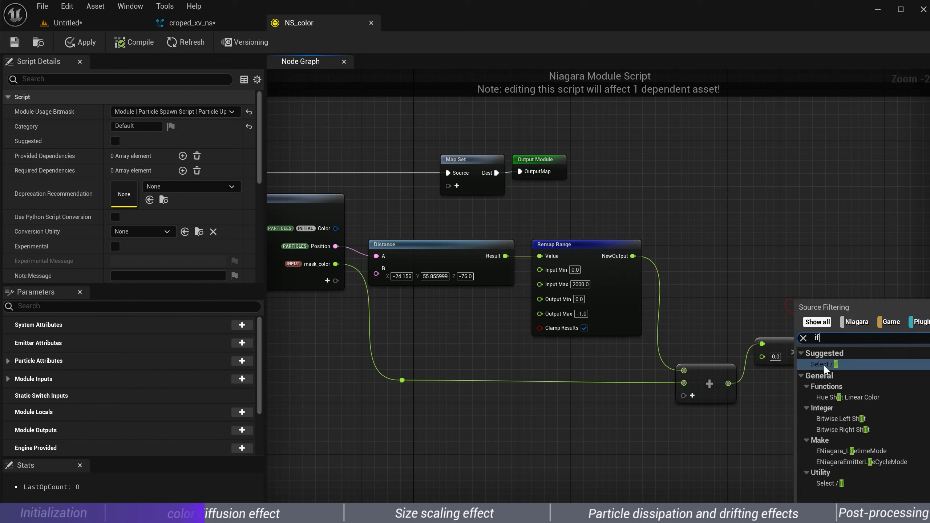
key(Return)
drag(840, 303, 817, 224)
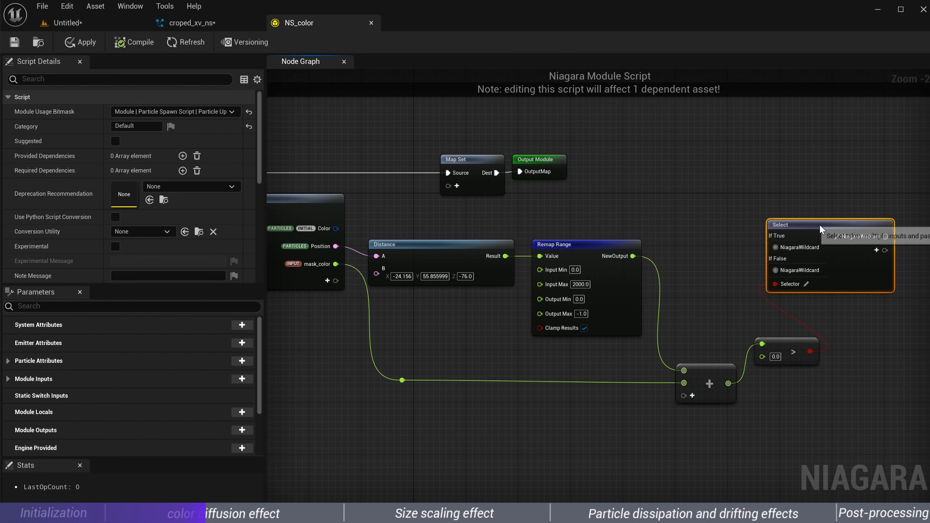
Set the Select node's value type to float with If True 1.0 and If False 0.0, and move it closer to the comparison
right_click(854, 240)
mouse_move(863, 263)
click(825, 244)
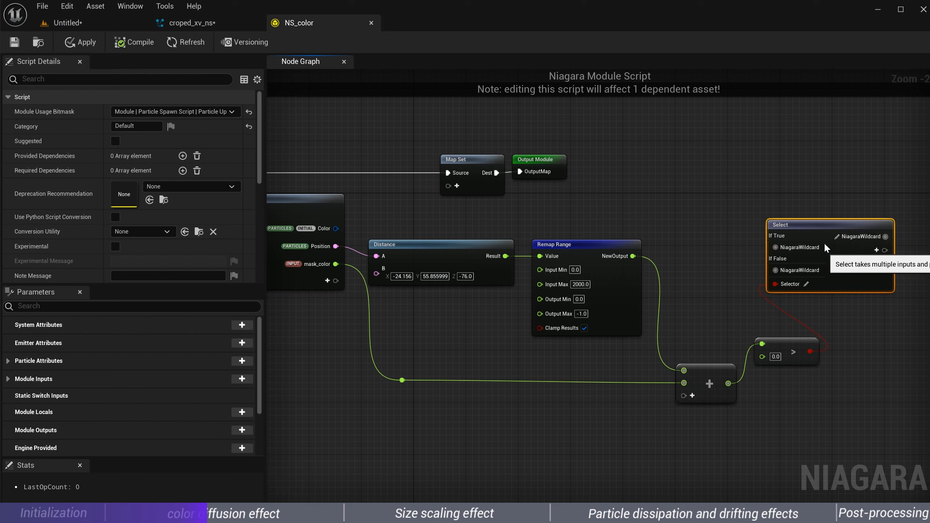
click(836, 236)
click(846, 281)
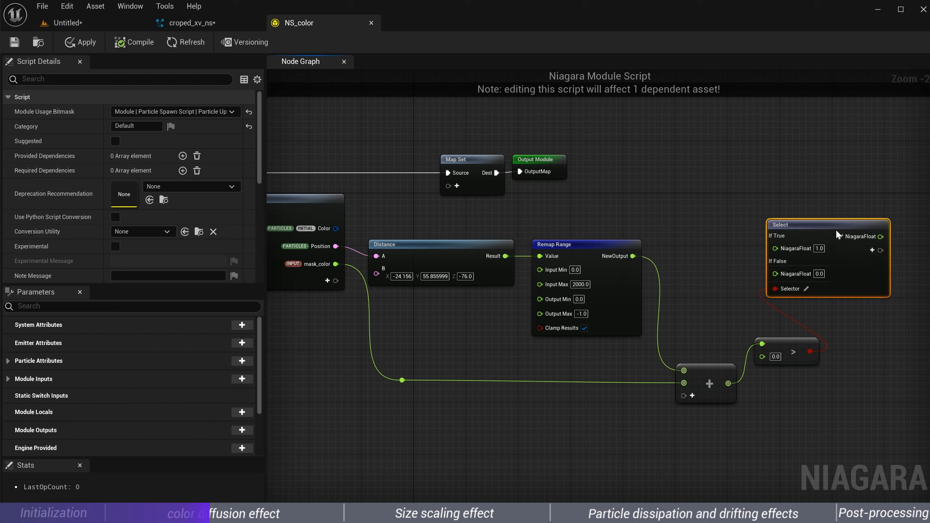
drag(836, 232, 824, 251)
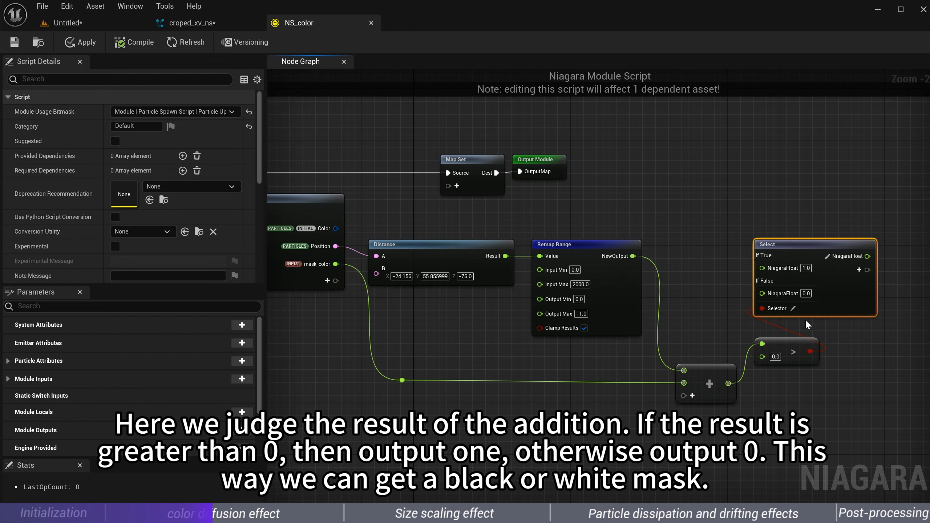
right_drag(819, 300, 737, 304)
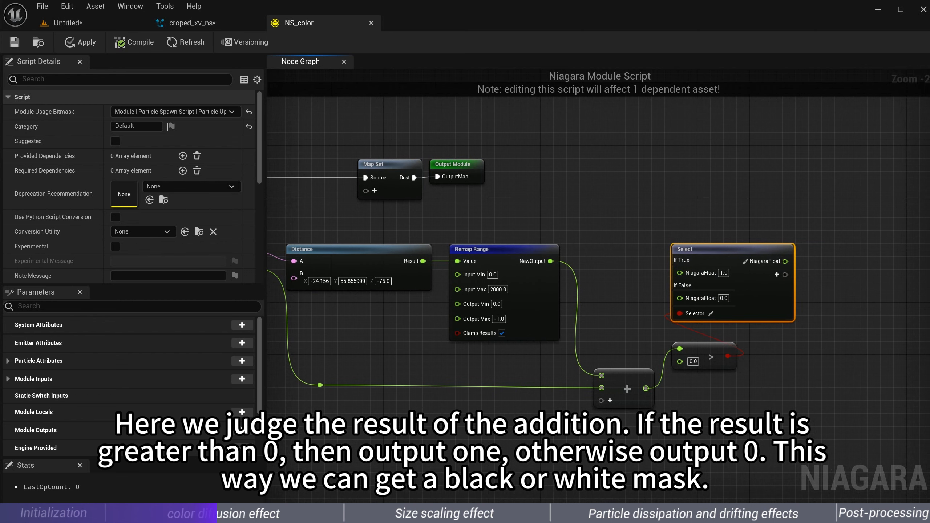
key(alt+Tab)
scroll(745, 316, down, 3)
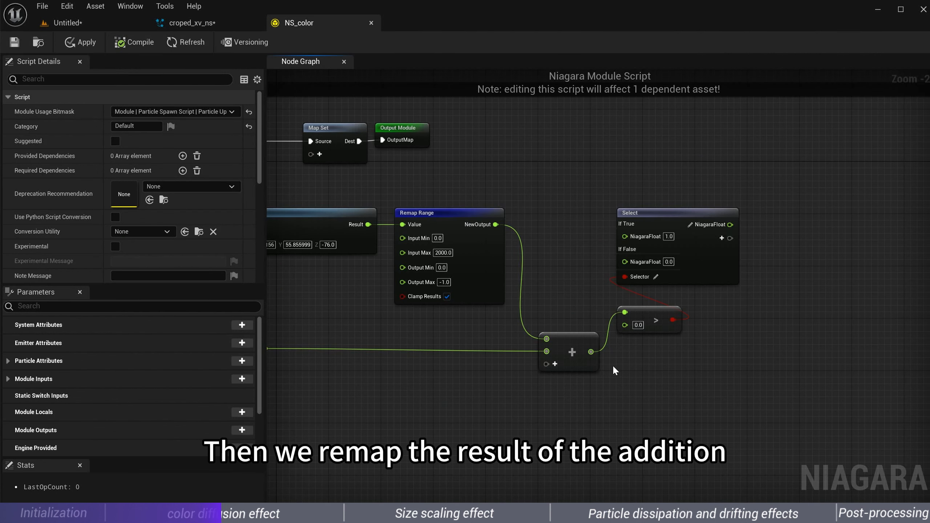
right_drag(612, 364, 572, 279)
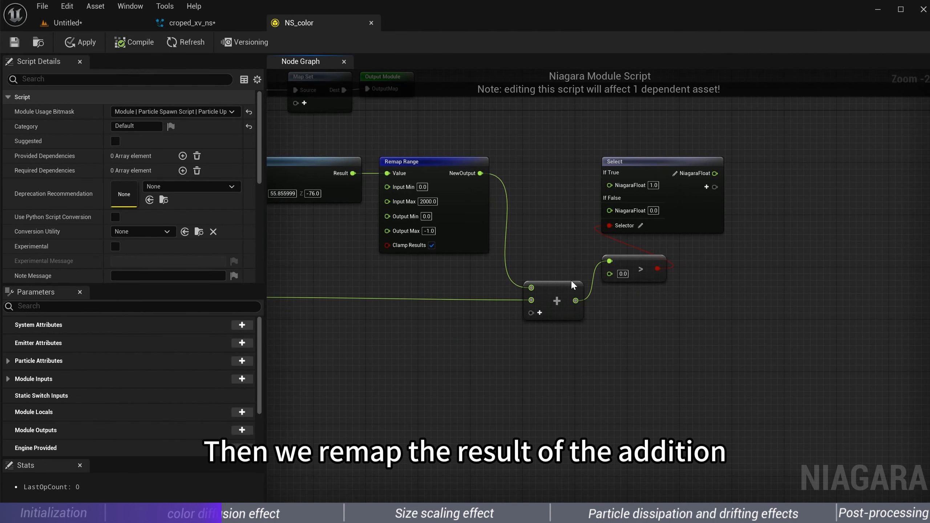
Remap the Add result with a float Remap Range node using Input 0.0 to 0.15 and Output 1.0 to 0.0
drag(576, 300, 653, 368)
text(rema)
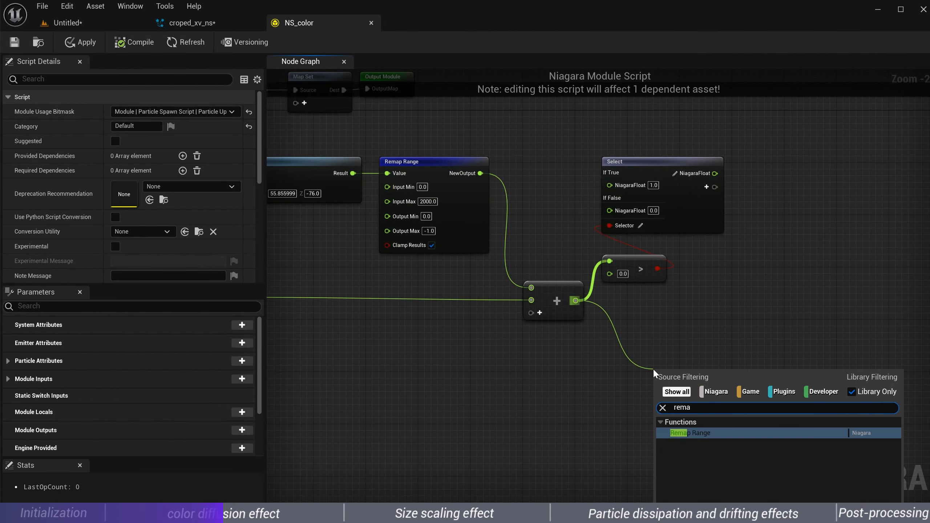
click(689, 435)
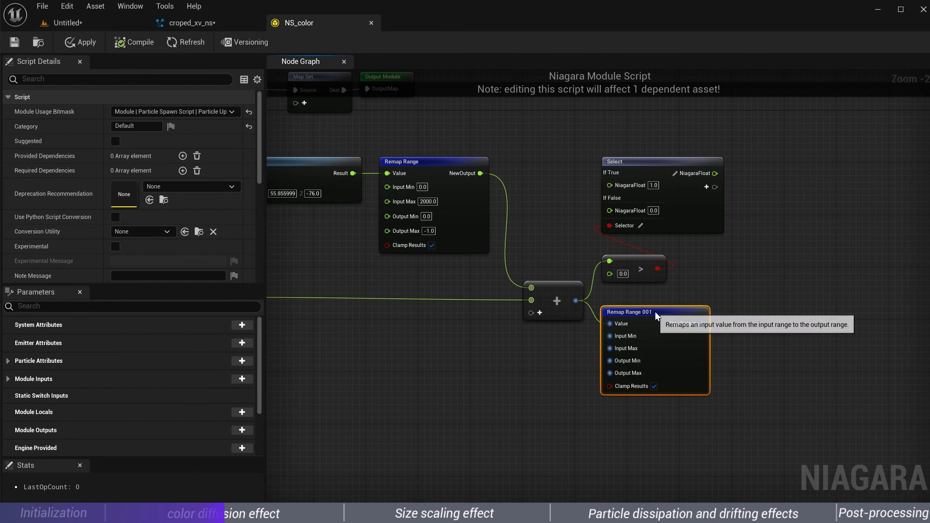
right_click(661, 329)
mouse_move(683, 351)
click(803, 366)
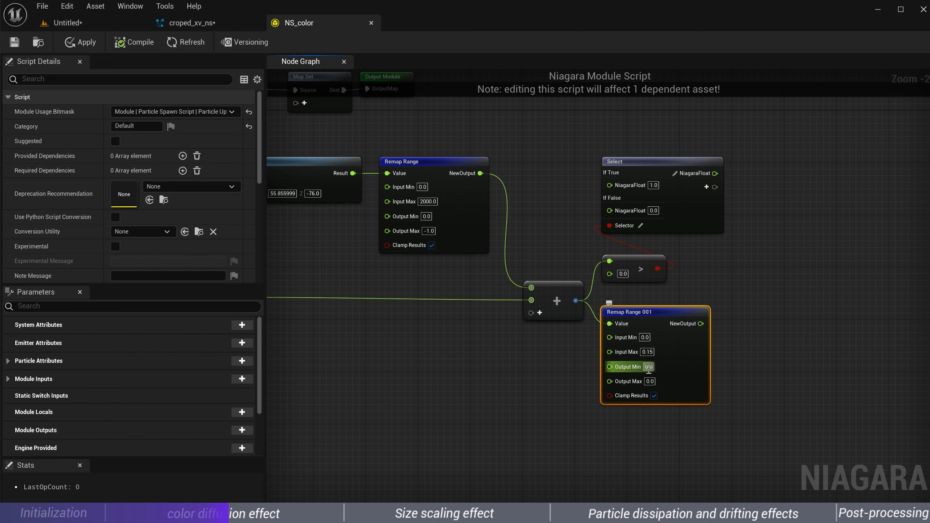
text(1)
Add a Multiply node beside the Select node and feed it the Select output and the second Remap Range output
right_drag(807, 322, 729, 388)
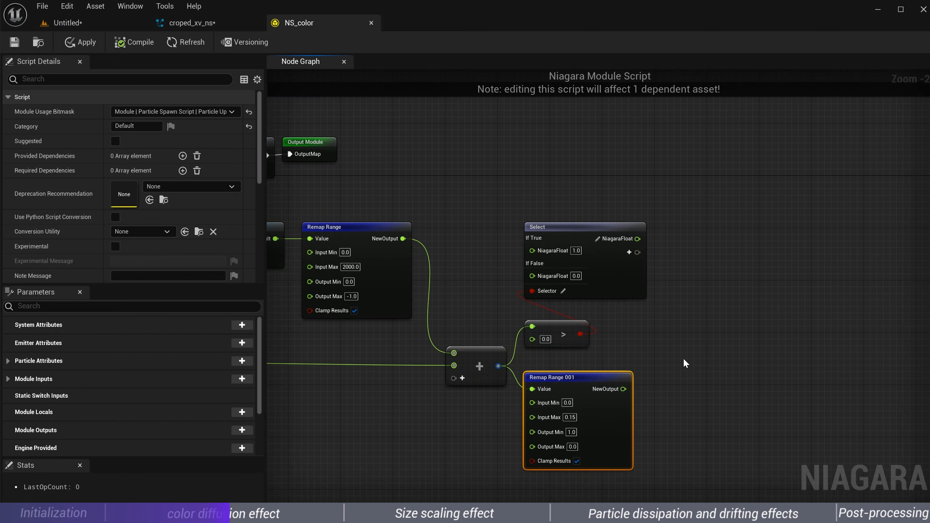
right_click(683, 358)
text(mul)
click(723, 422)
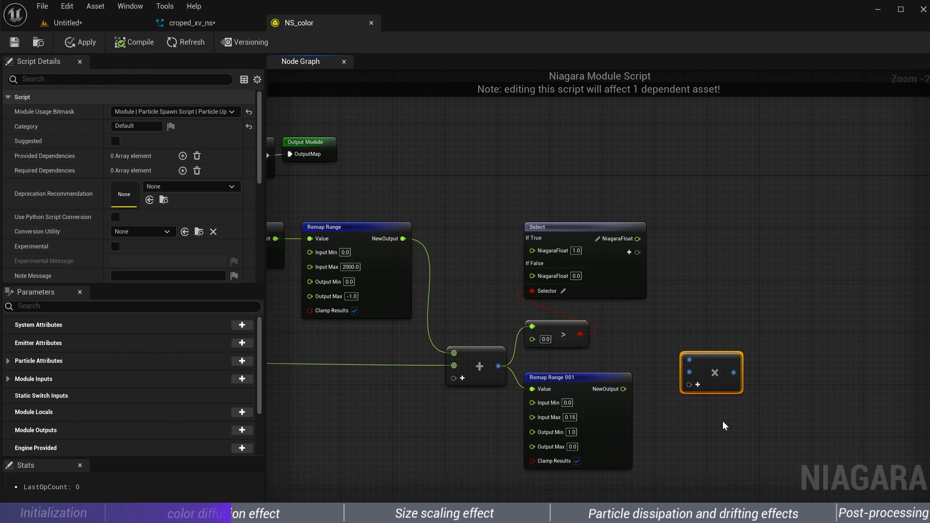
drag(637, 238, 623, 390)
drag(699, 359, 693, 228)
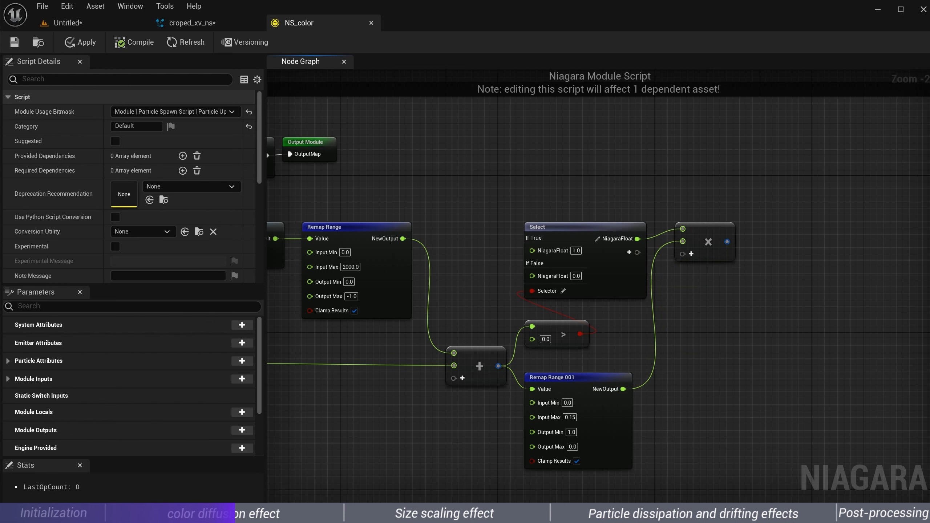
Consult the reference document in the browser for how to blend two colours with mask B
drag(929, 85, 780, 29)
scroll(739, 260, down, 1)
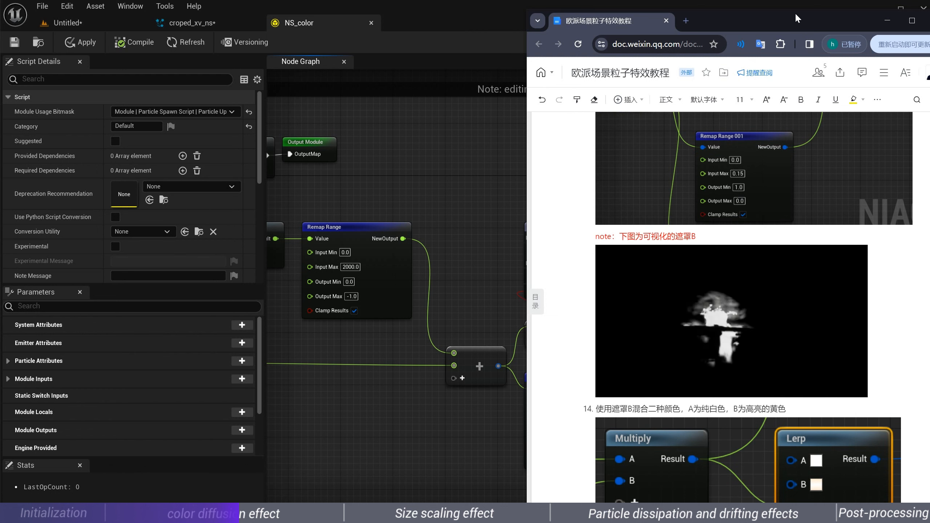
drag(795, 13, 929, 19)
Add a numeric Lerp node next to the Multiply node
scroll(725, 359, up, 1)
right_drag(726, 358, 600, 341)
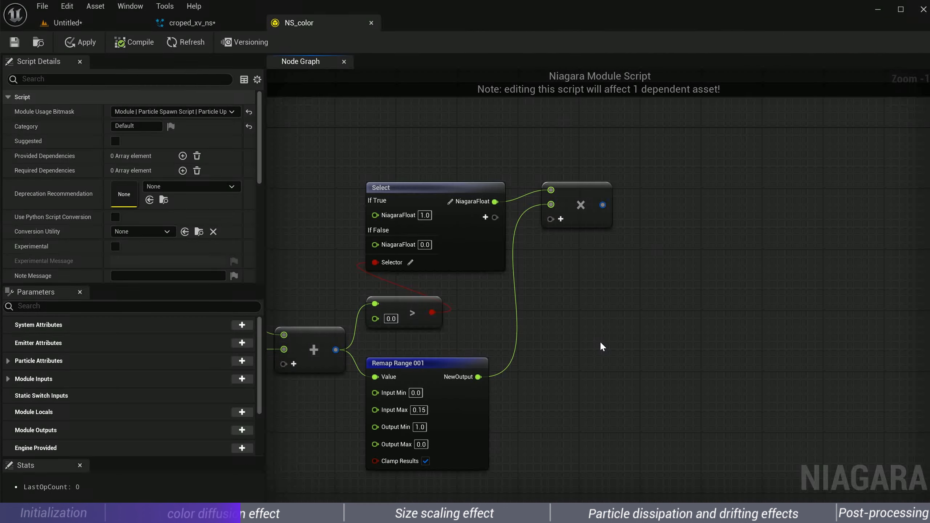
right_click(629, 226)
text(lerp)
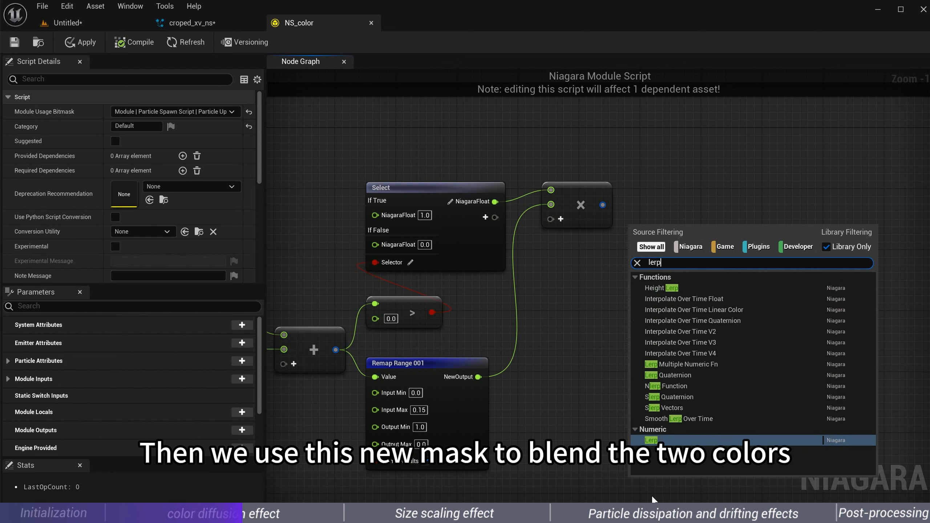
click(647, 439)
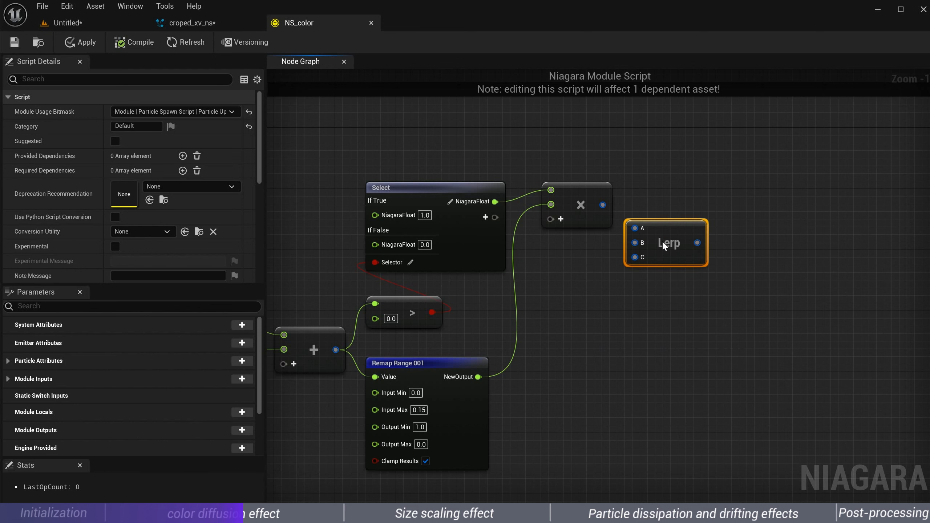
Convert the Lerp node's A and B inputs to Linear Color
right_click(662, 240)
right_click(643, 228)
mouse_move(688, 251)
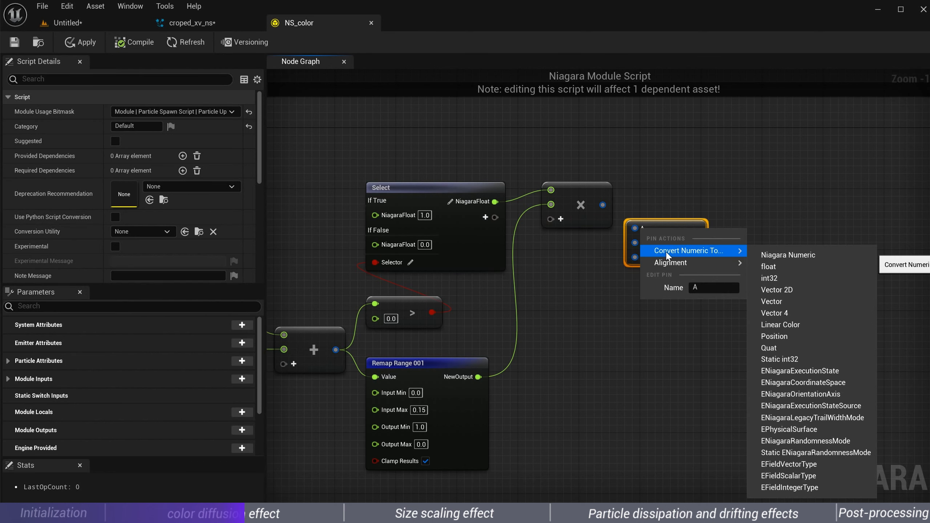
click(779, 316)
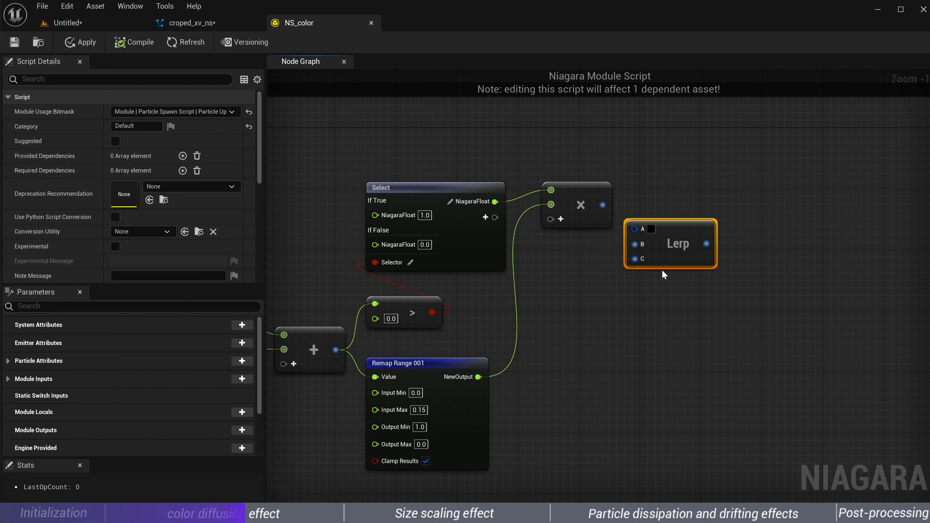
right_click(637, 245)
mouse_move(668, 269)
click(784, 344)
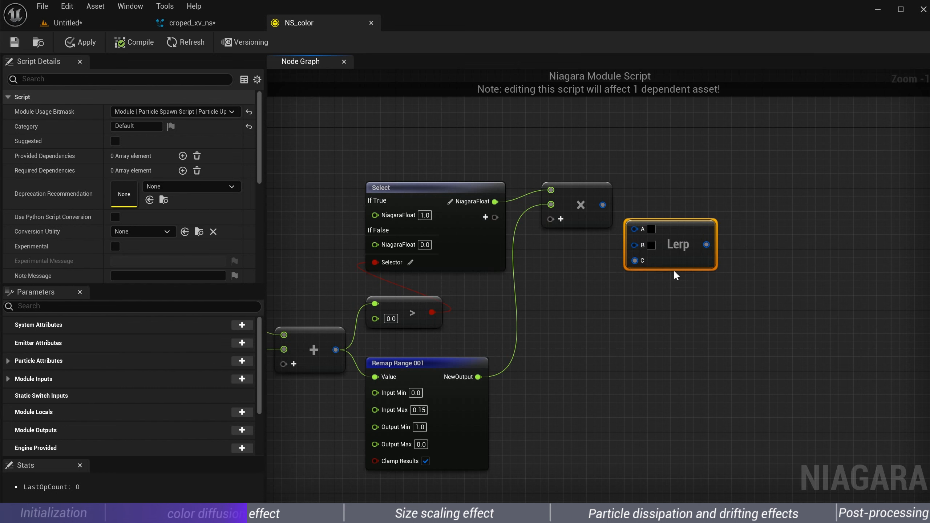
Set the Lerp node's A colour to pure white with a value of 1
click(652, 229)
click(794, 437)
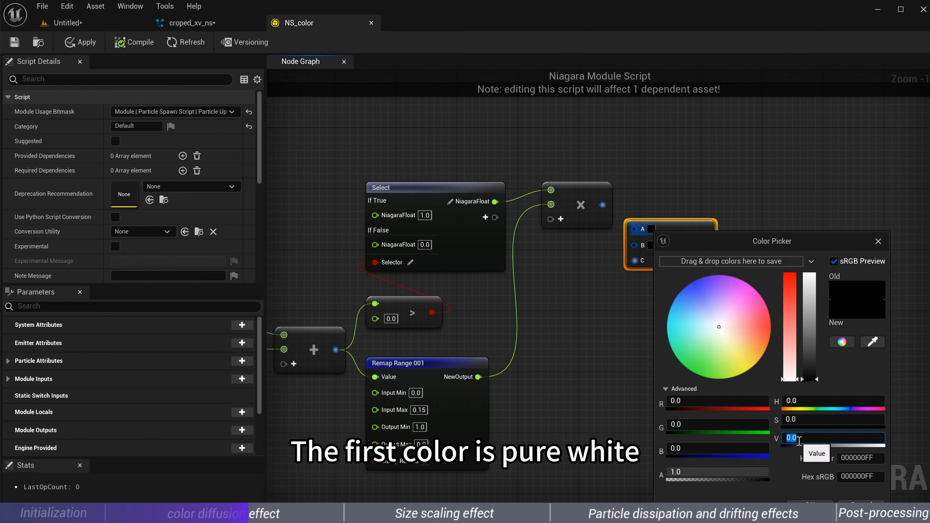
text(1)
key(Return)
click(810, 507)
Set the Lerp node's B colour to a bright yellow with hue about 32, saturation about 0.5 and value 5
click(650, 242)
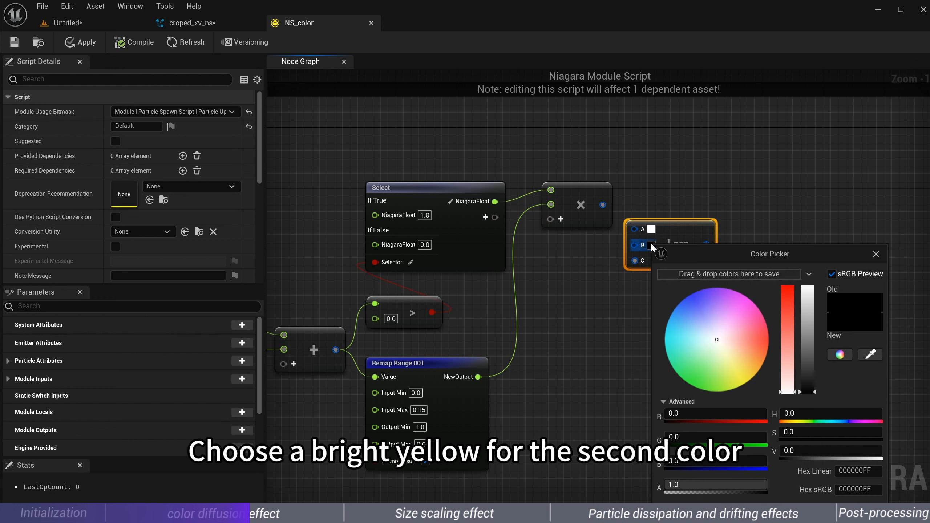
drag(721, 338, 738, 352)
click(817, 450)
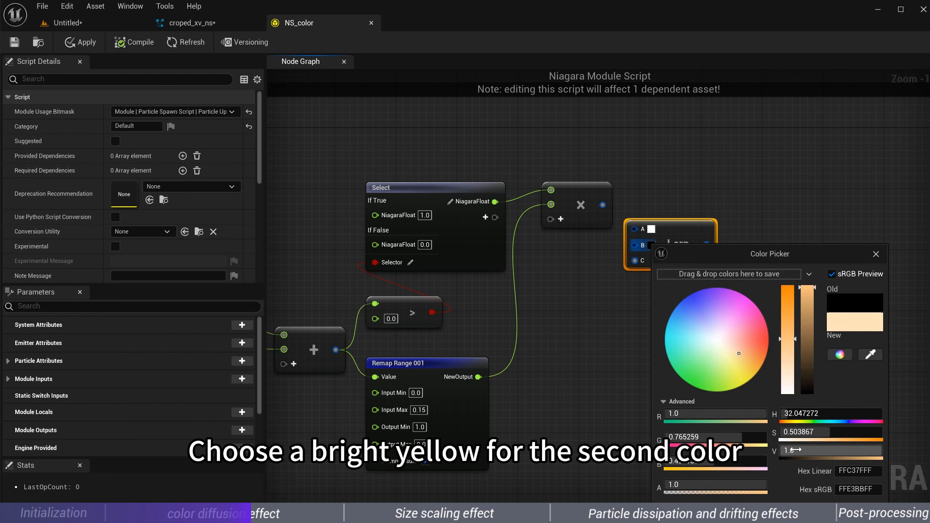
text(5)
key(Return)
click(671, 218)
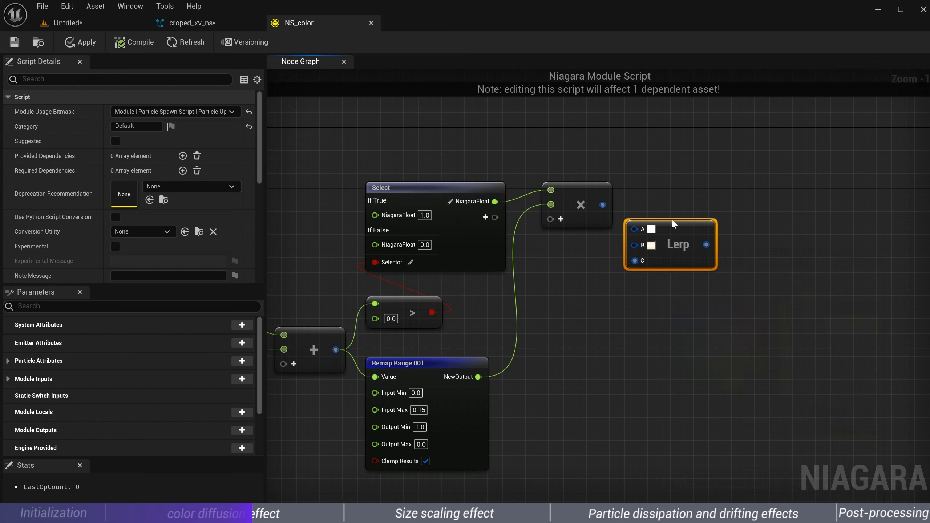
Connect the Multiply result to the Lerp node's C input and move Map Set and Output Module above the Lerp
drag(674, 221, 691, 178)
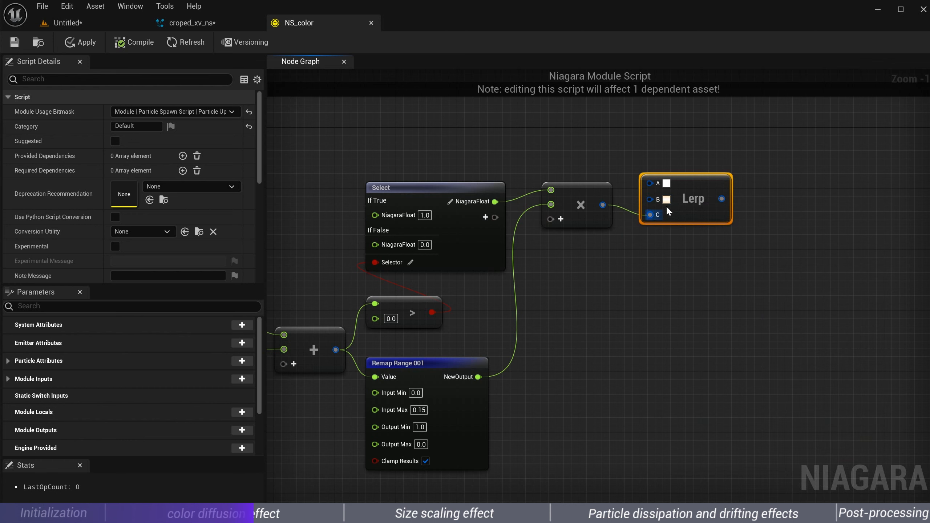
scroll(761, 219, down, 1)
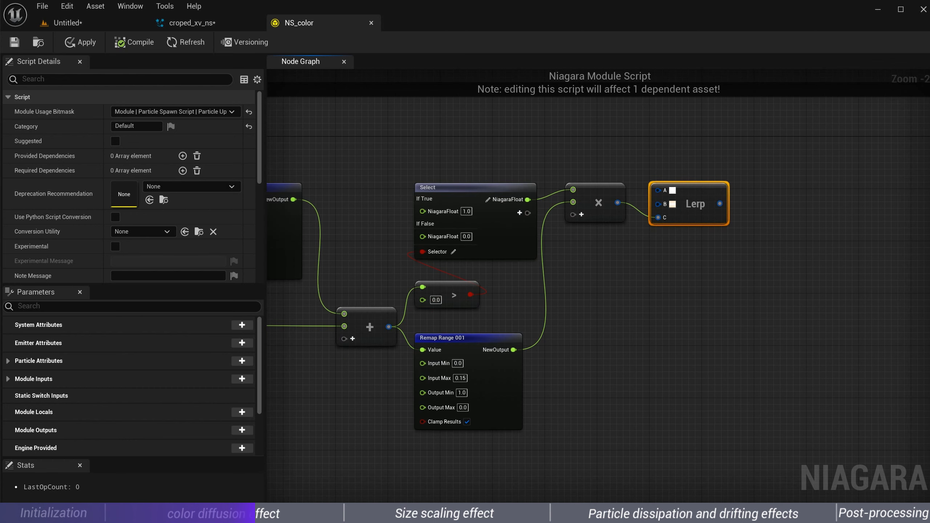
scroll(711, 338, down, 2)
right_drag(339, 148, 447, 171)
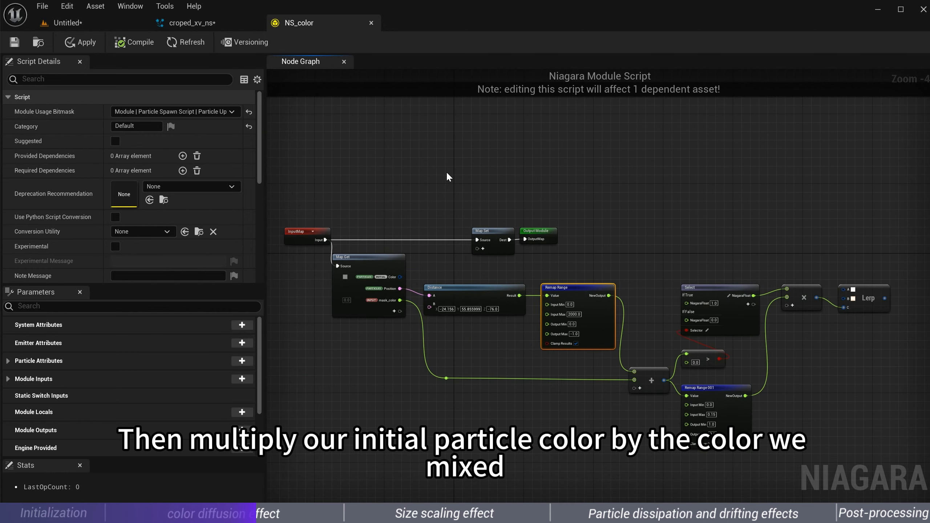
drag(446, 174, 547, 241)
drag(544, 233, 897, 232)
right_drag(337, 233, 279, 207)
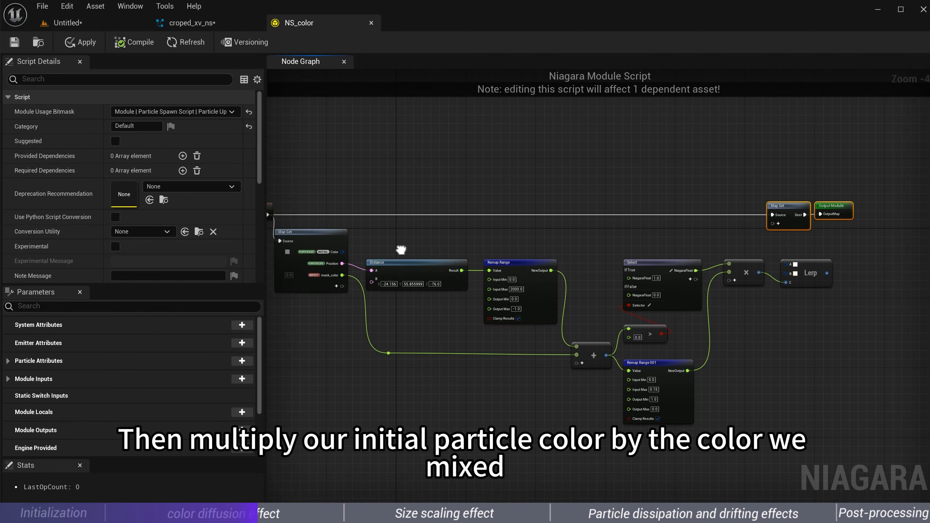
Add a Multiply node after the Lerp that multiplies the particles' initial Color by the Lerp result
right_click(525, 238)
text(mu)
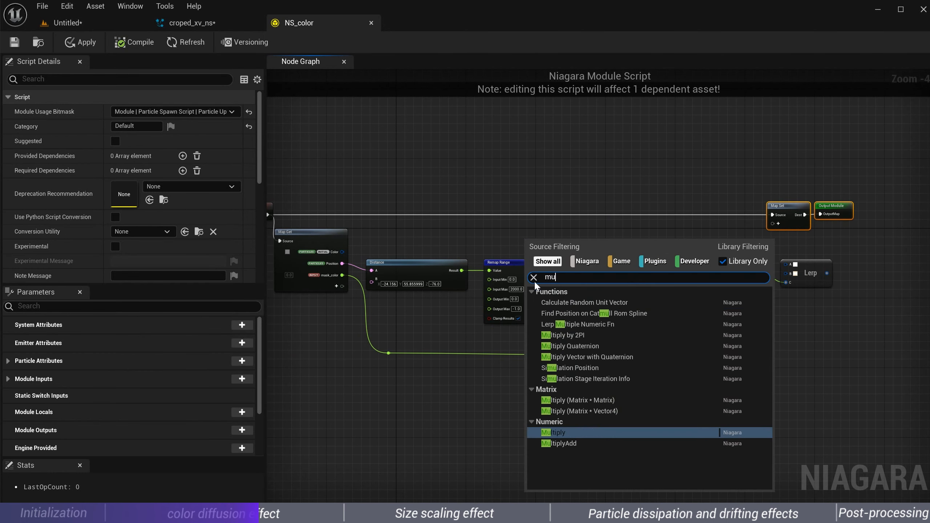
click(571, 434)
drag(545, 241, 656, 234)
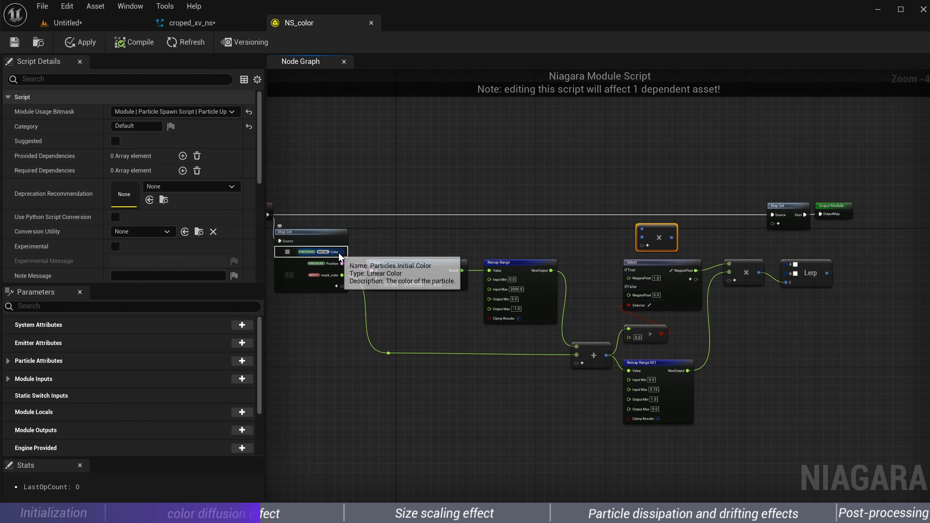
drag(342, 252, 642, 229)
drag(657, 235, 869, 259)
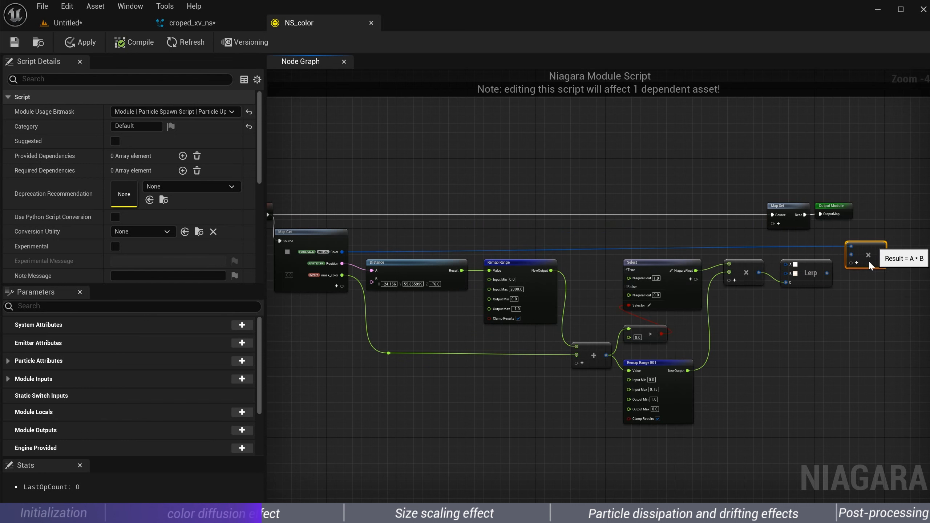
scroll(846, 301, up, 3)
right_drag(846, 301, 790, 376)
drag(756, 326, 801, 297)
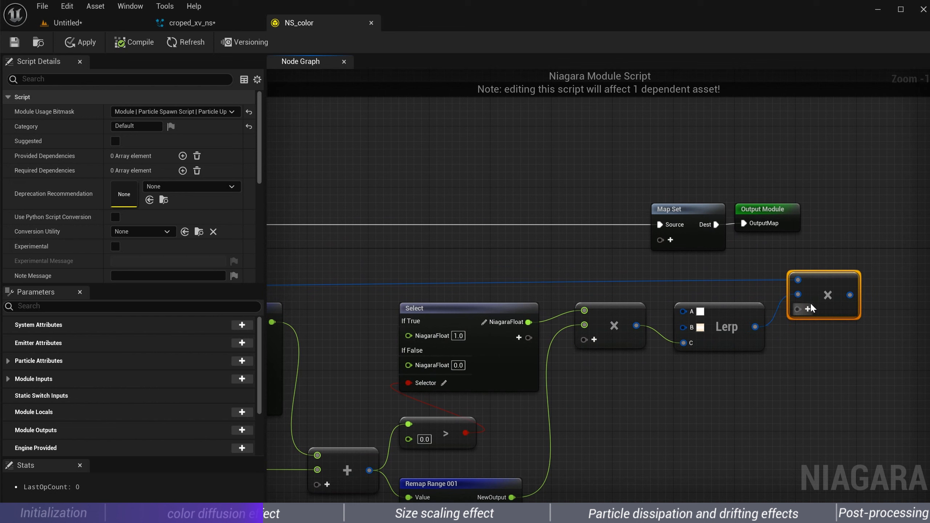
Add the PARTICLES Color parameter to Map Set and connect the final Multiply result to it
click(671, 240)
text(color)
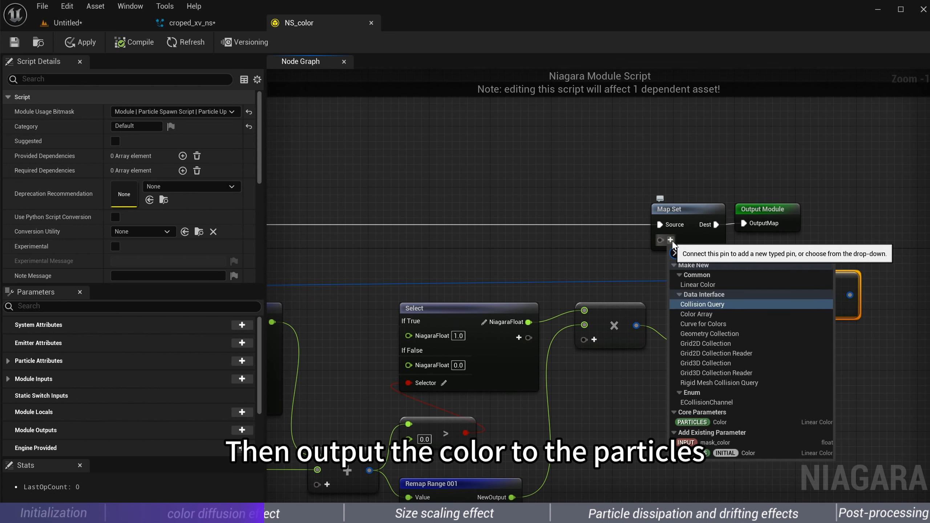
click(734, 332)
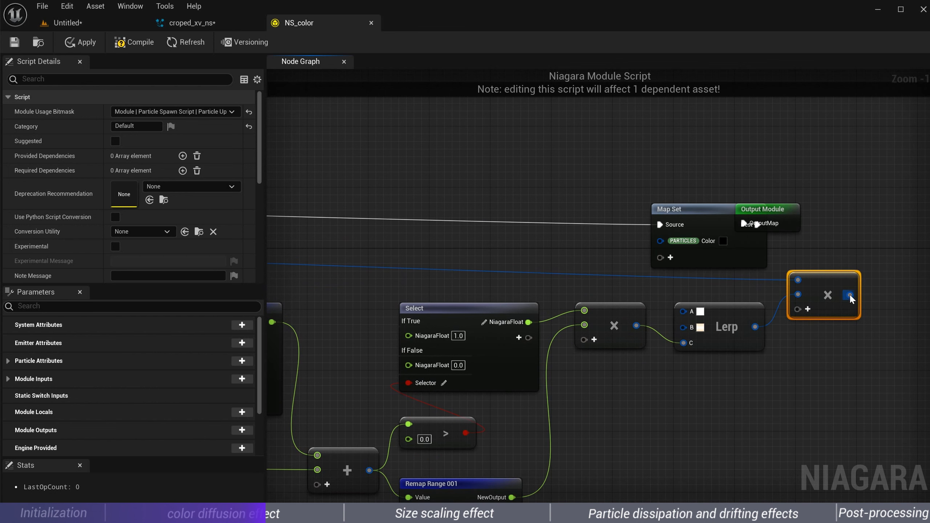
drag(849, 295, 669, 242)
Move Map Set and Output Module past the final Multiply node and space the two apart
right_drag(839, 243, 780, 259)
drag(779, 259, 881, 208)
scroll(866, 278, down, 1)
right_drag(866, 277, 789, 207)
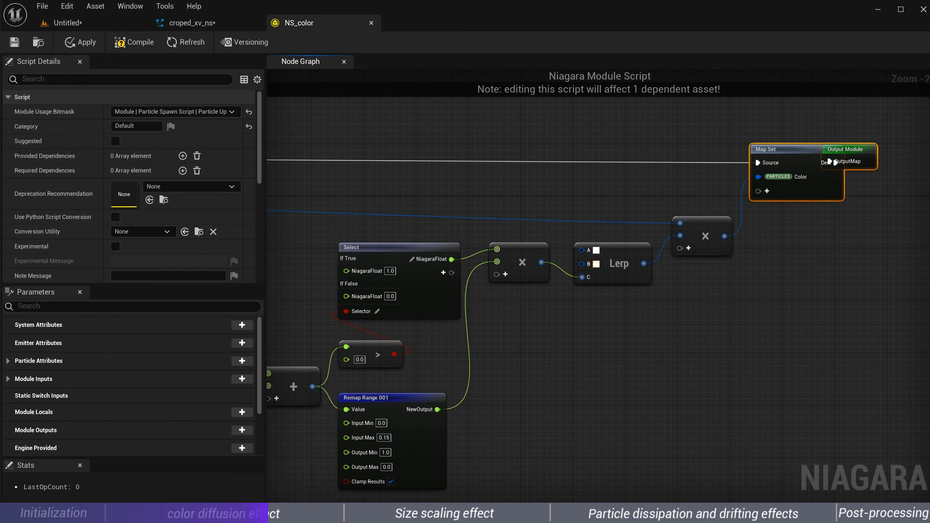
scroll(853, 419, down, 3)
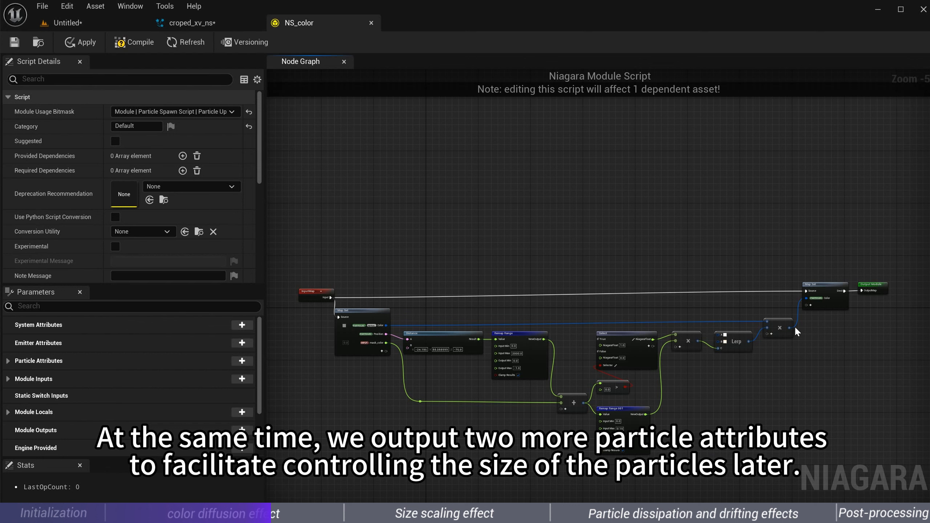
Add a new float parameter to Map Set and name it particleDistance_ramp
scroll(795, 326, up, 4)
right_drag(825, 284, 643, 301)
click(642, 301)
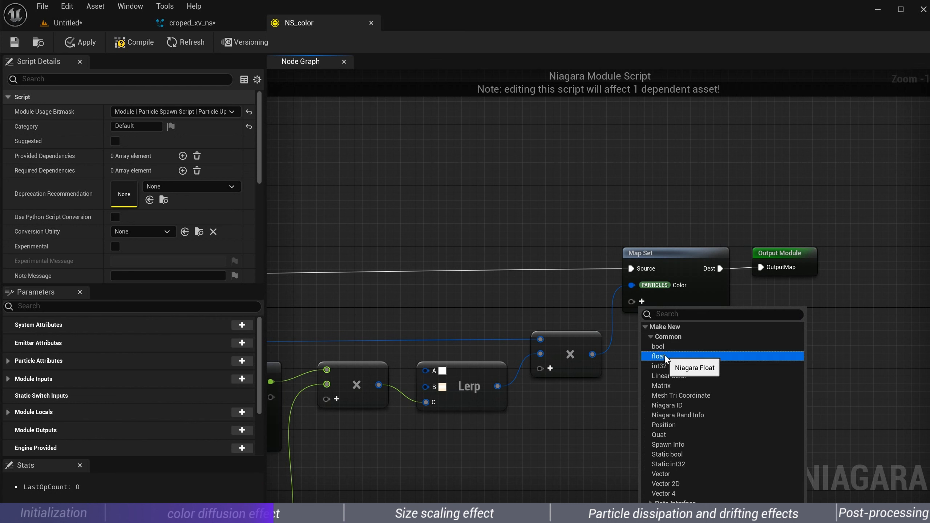
click(664, 355)
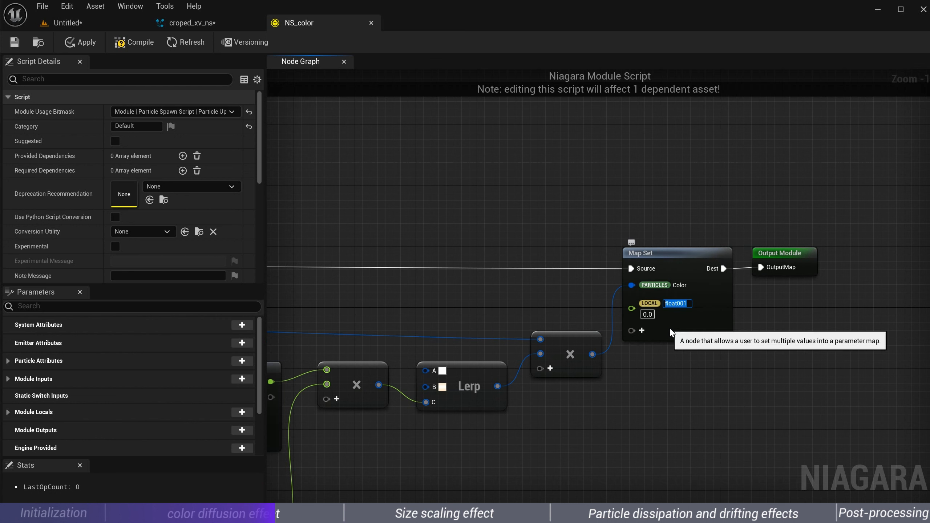
text(pa)
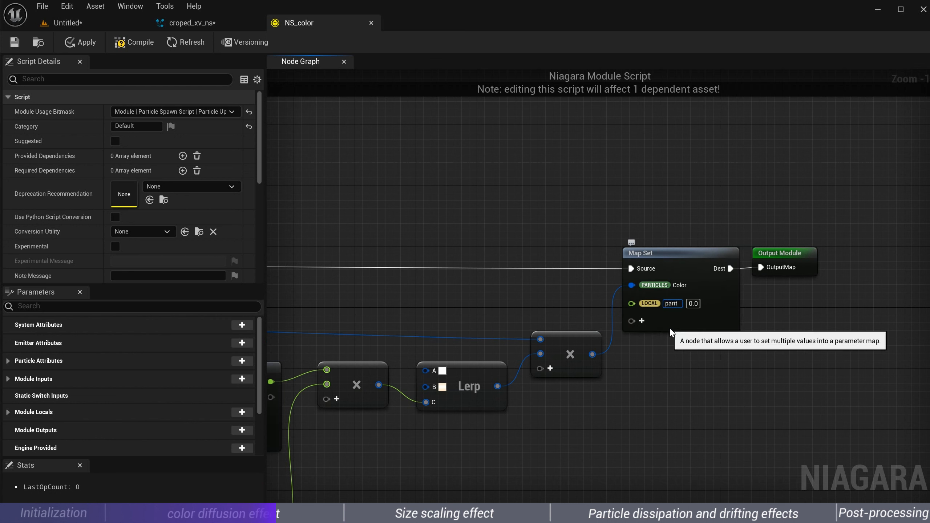
text(rticle)
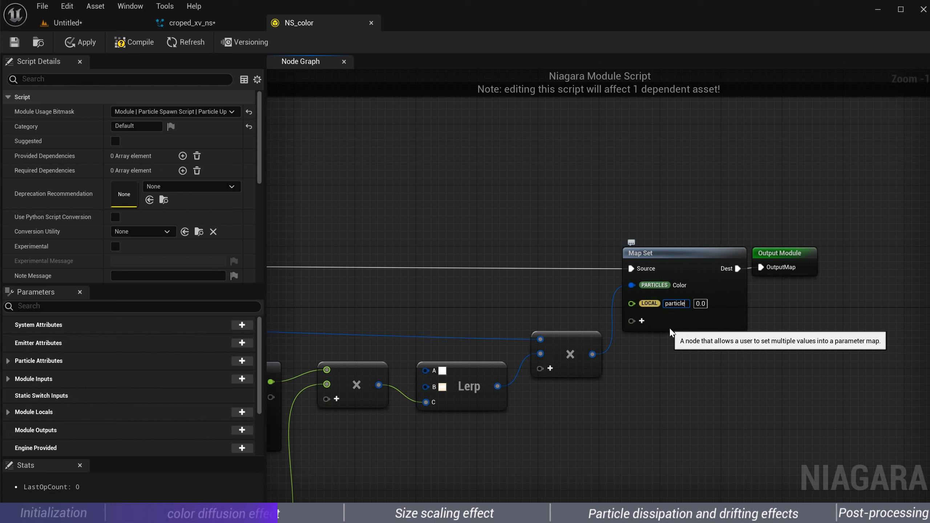
text(Distance_ramp)
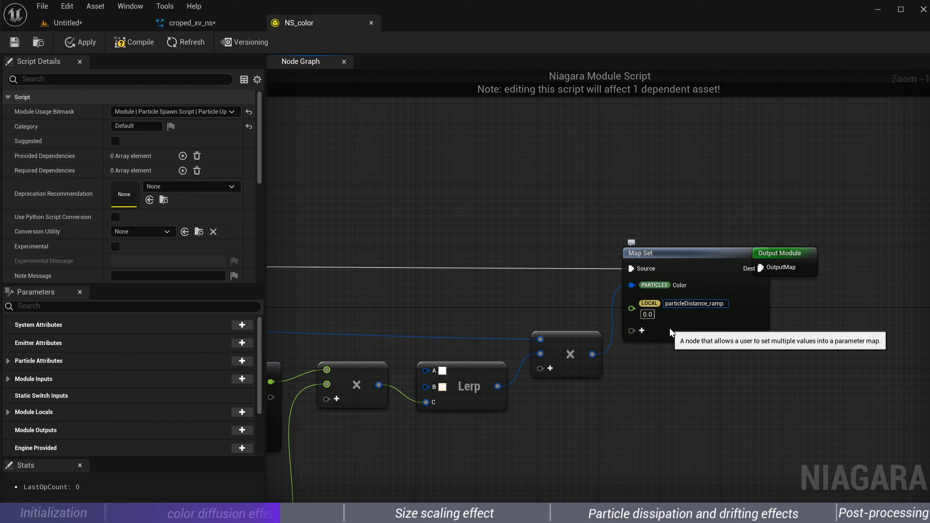
key(Return)
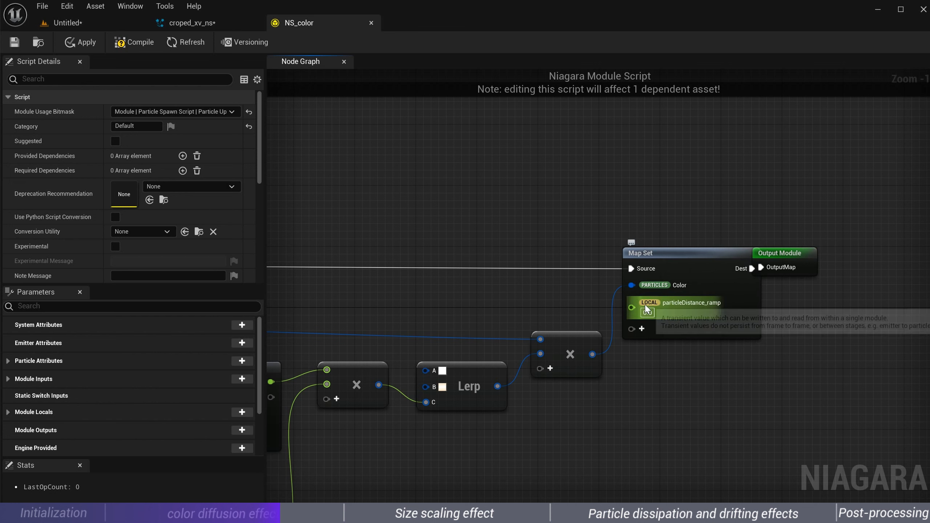
Change particleDistance_ramp on Map Set to the PARTICLES namespace and connect the first Remap Range's output to it
right_click(646, 303)
mouse_move(692, 384)
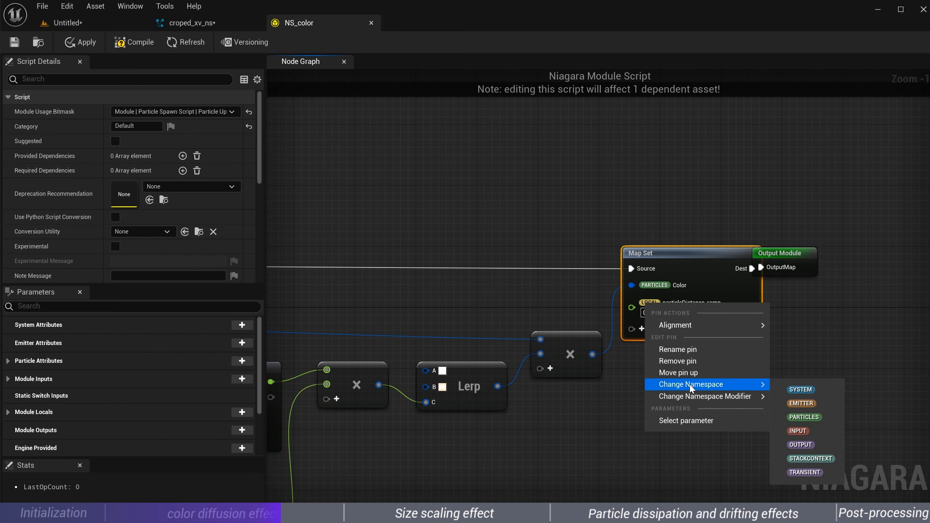
click(809, 418)
scroll(664, 355, down, 3)
right_drag(667, 361, 750, 349)
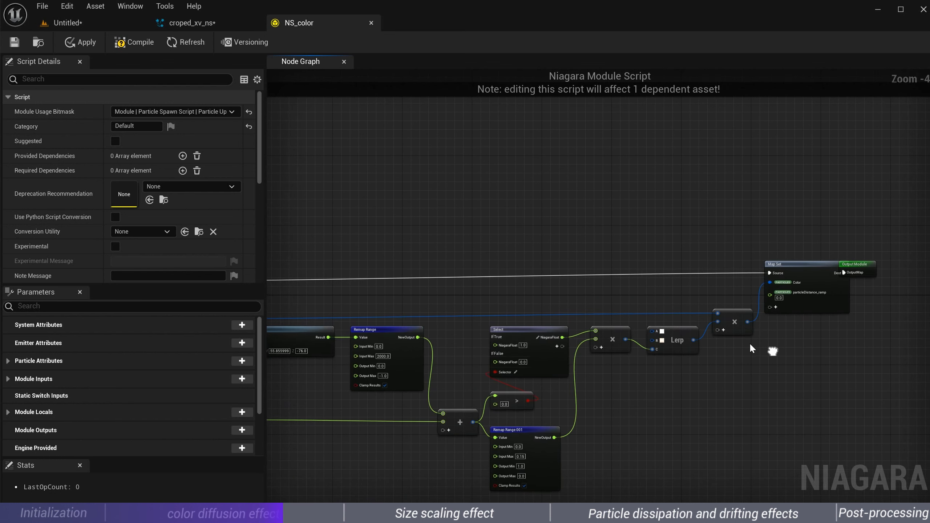
drag(418, 337, 770, 292)
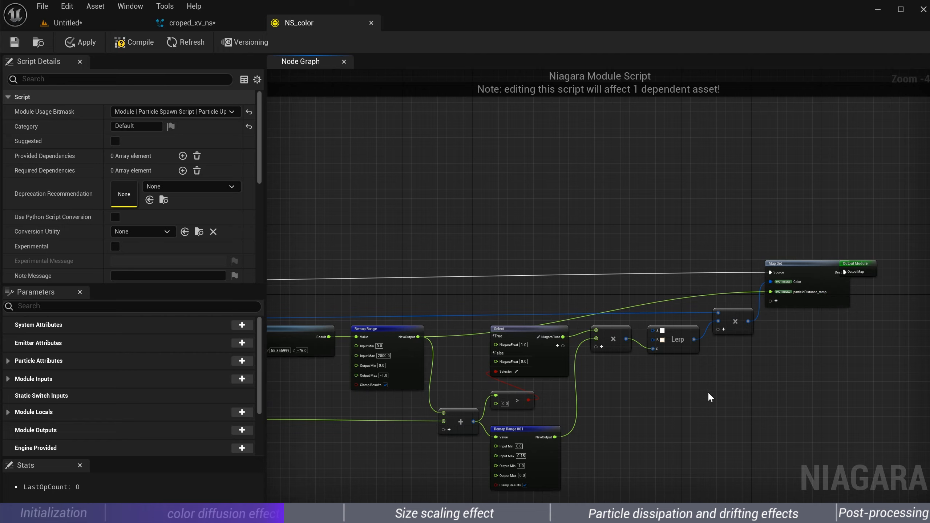
Add another Remap Range node from the Add node's output below Remap Range 001 and convert its numerics to float
right_drag(708, 392, 719, 301)
scroll(470, 418, up, 1)
right_drag(471, 421, 472, 360)
scroll(472, 290, up, 2)
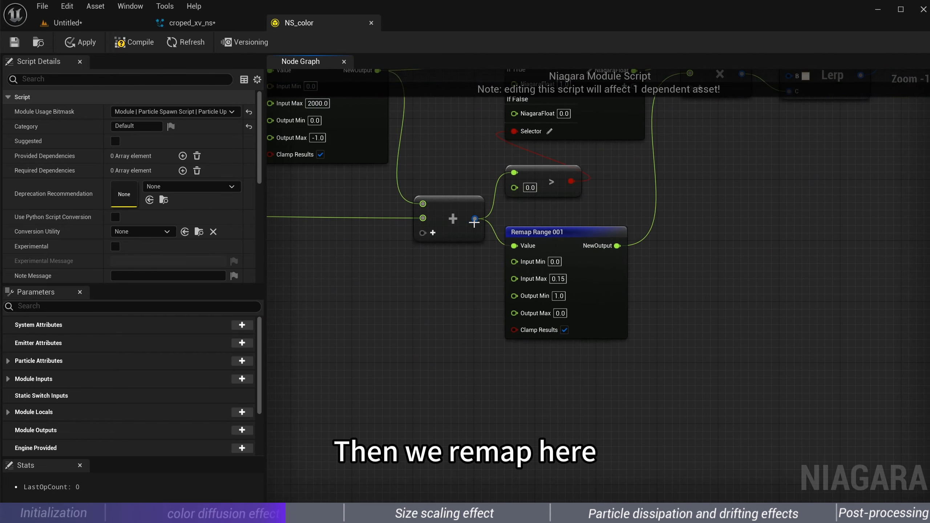
drag(474, 221, 510, 411)
text(remap)
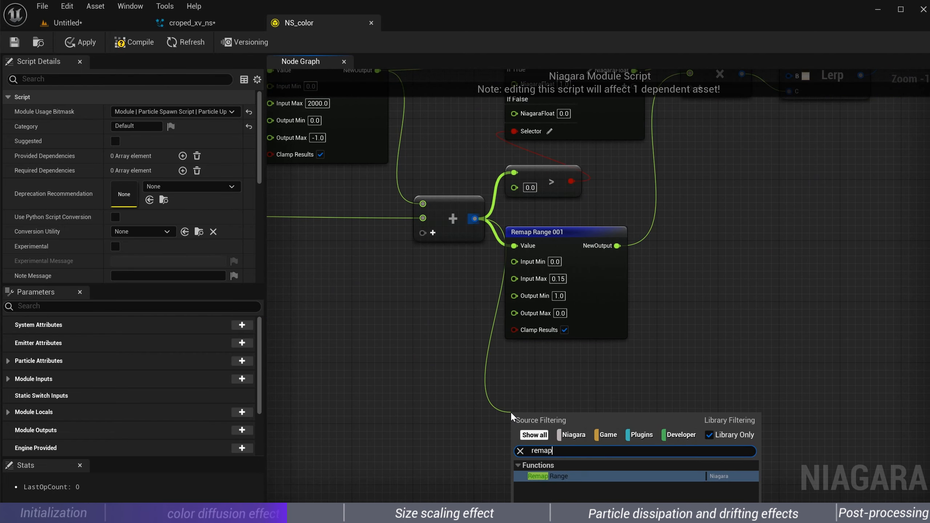
click(542, 476)
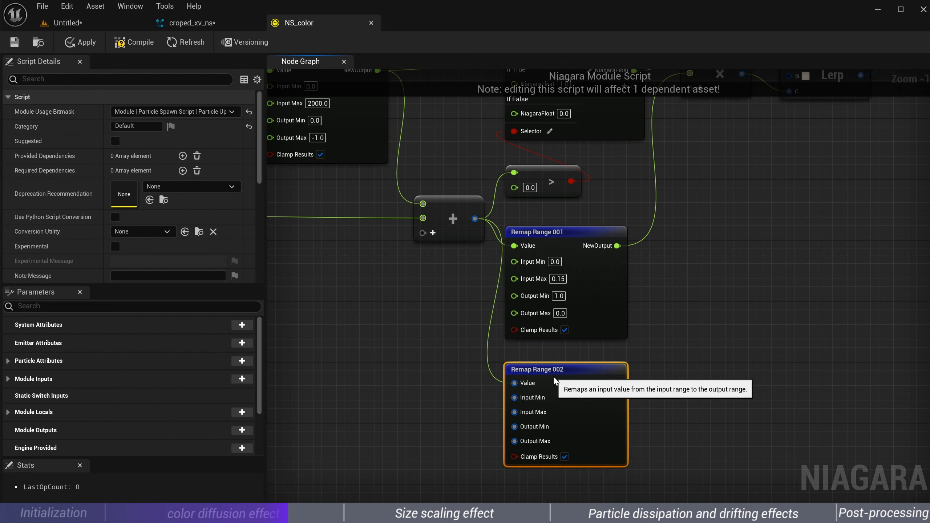
right_click(551, 381)
mouse_move(604, 402)
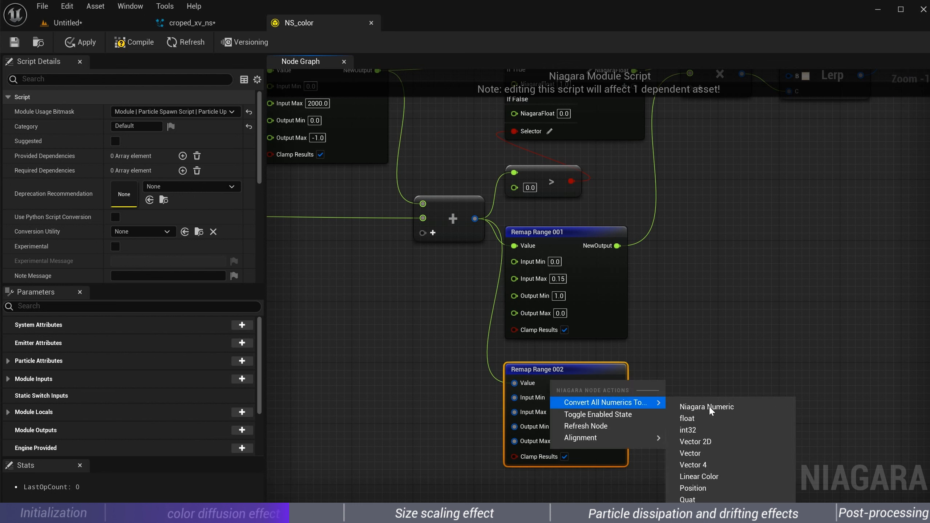
click(690, 419)
Set the new Remap Range node's Input Max to 0.15 and Output Max to 1
text(0.15)
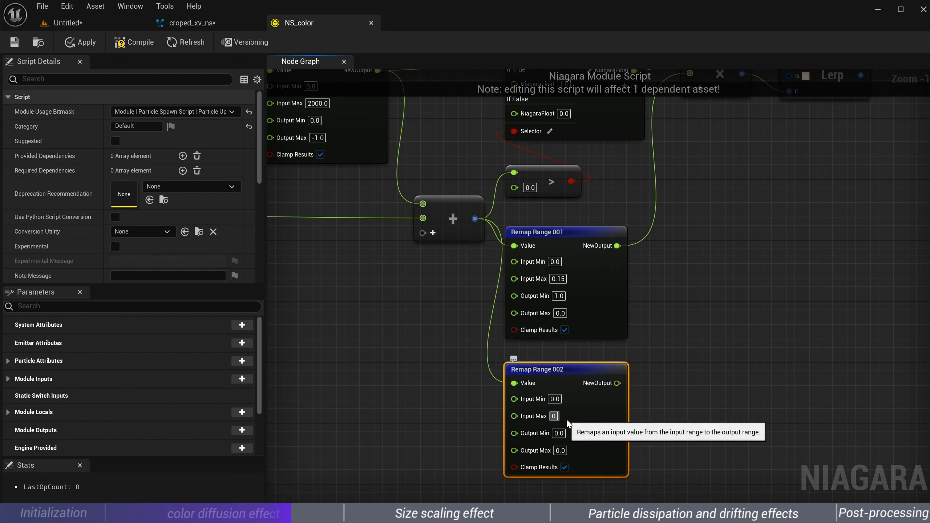
key(Return)
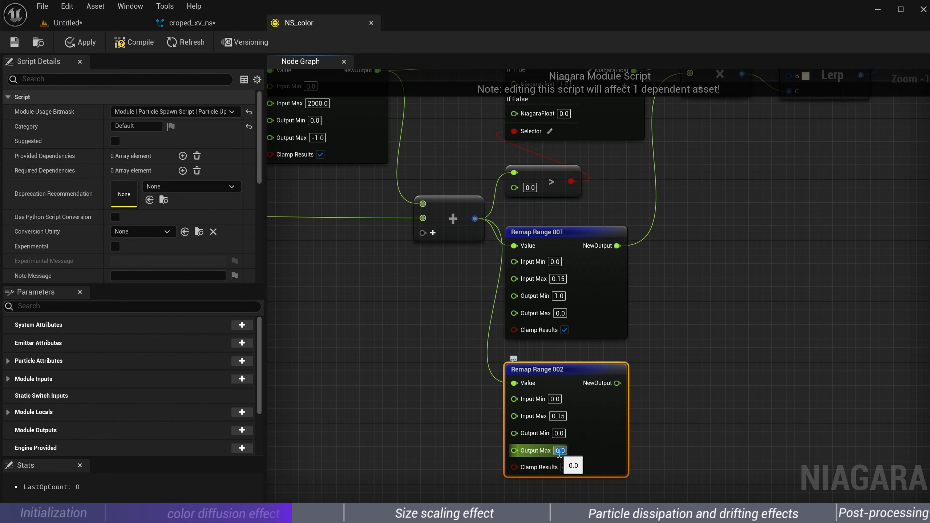
text(1)
key(Return)
click(676, 431)
Add a new float parameter to Map Set and name it mask_color2
scroll(718, 404, down, 2)
right_drag(727, 398, 542, 450)
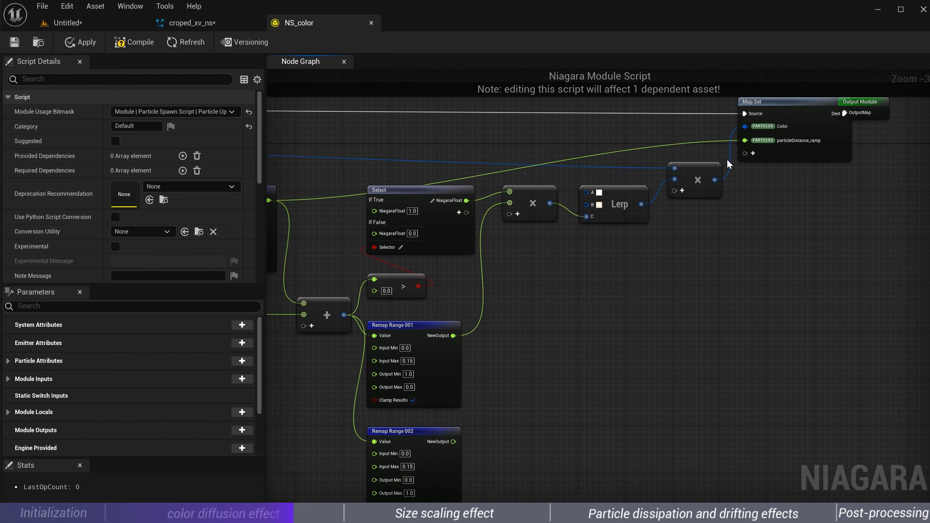
click(753, 154)
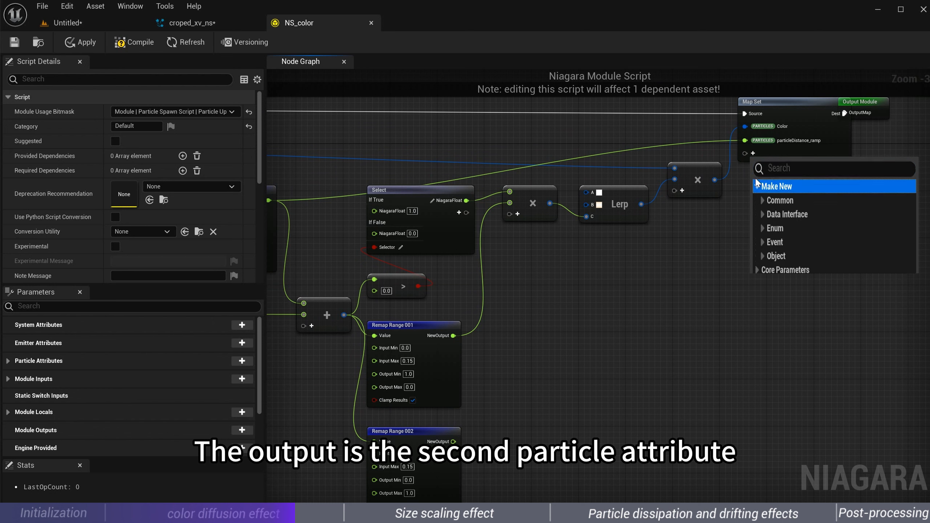
click(757, 186)
click(771, 202)
text(m)
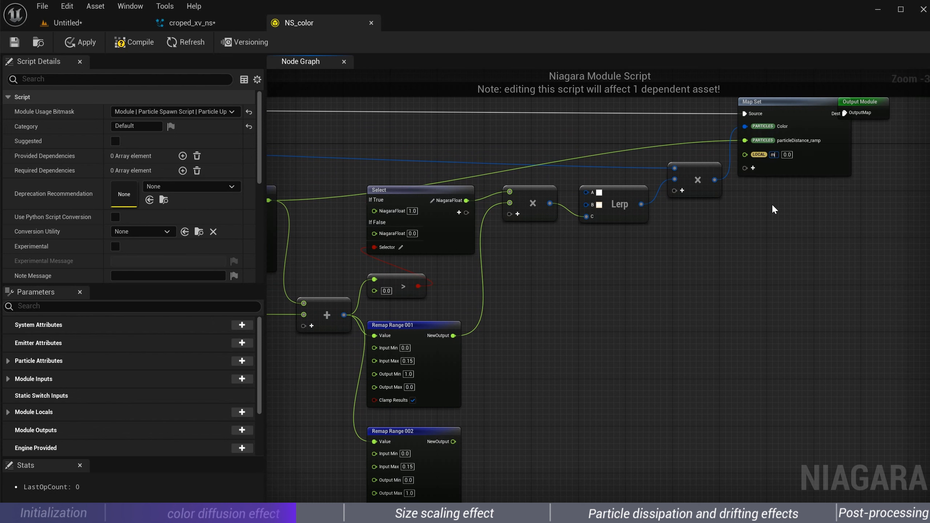
text(ask_color)
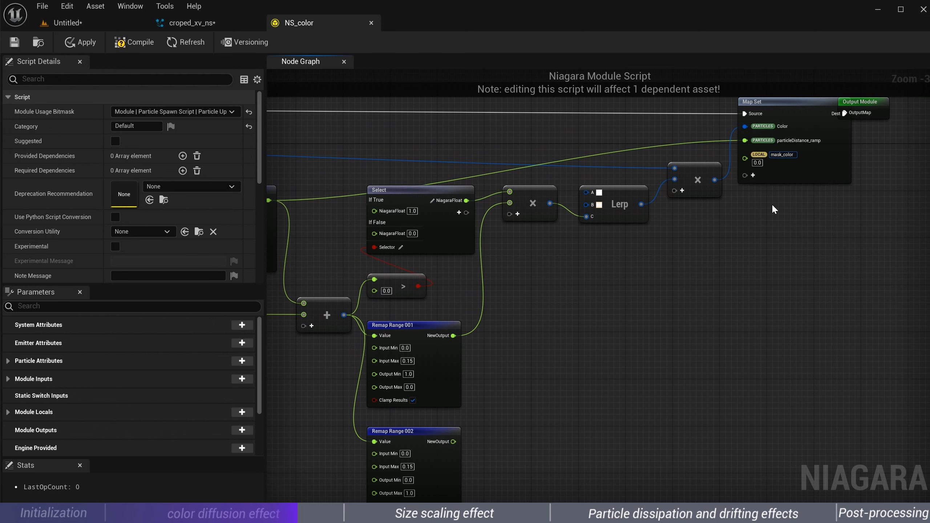
text(2)
key(Return)
Connect Remap Range 002's output to mask_color2 on Map Set and change that parameter to the PARTICLES namespace
drag(454, 441, 745, 154)
right_click(783, 157)
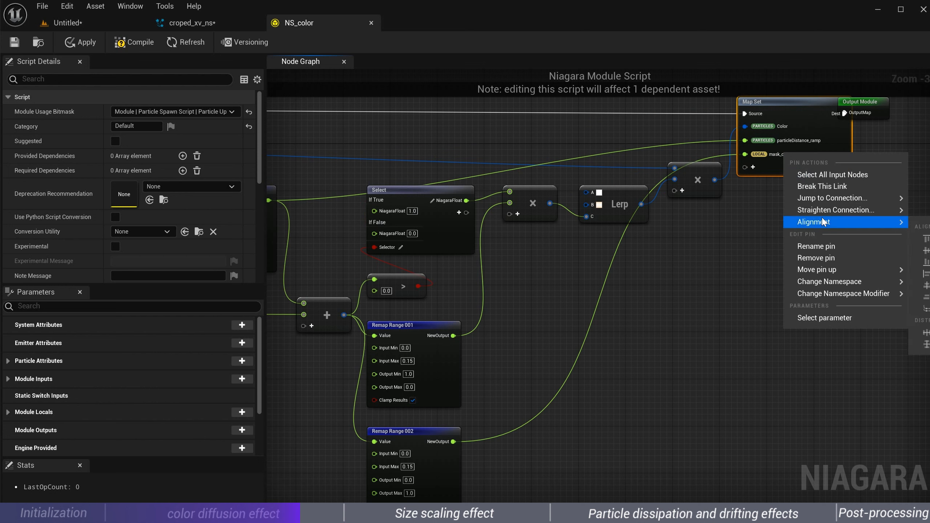
key(Escape)
right_click(760, 158)
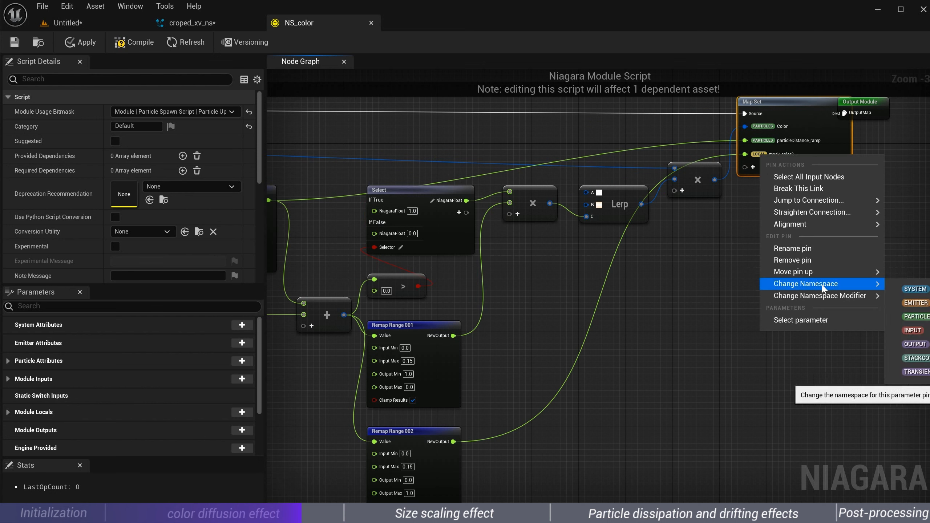
click(909, 317)
Route the mask_color2 wire through a reroute point beneath the nodes and space out Map Set and Output Module
scroll(711, 269, down, 2)
double_click(654, 273)
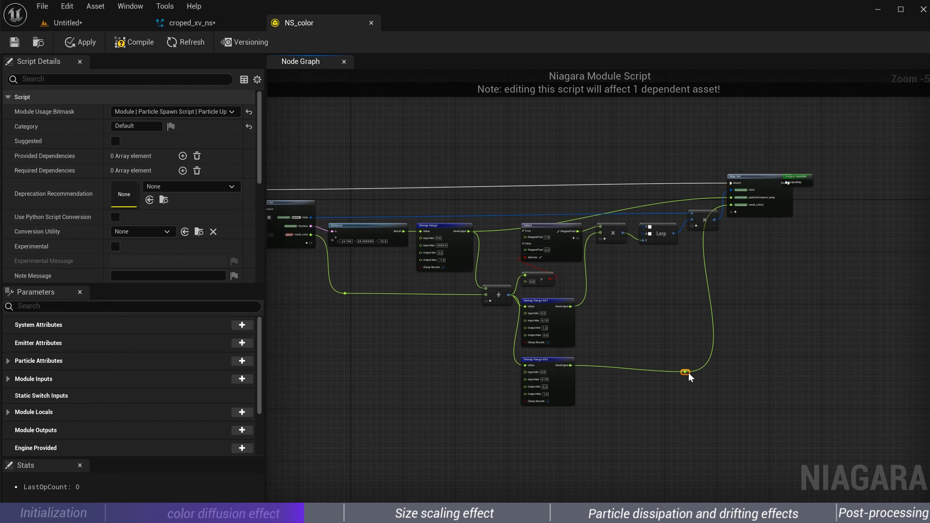
drag(689, 374, 686, 371)
drag(808, 180, 831, 179)
drag(837, 210, 819, 176)
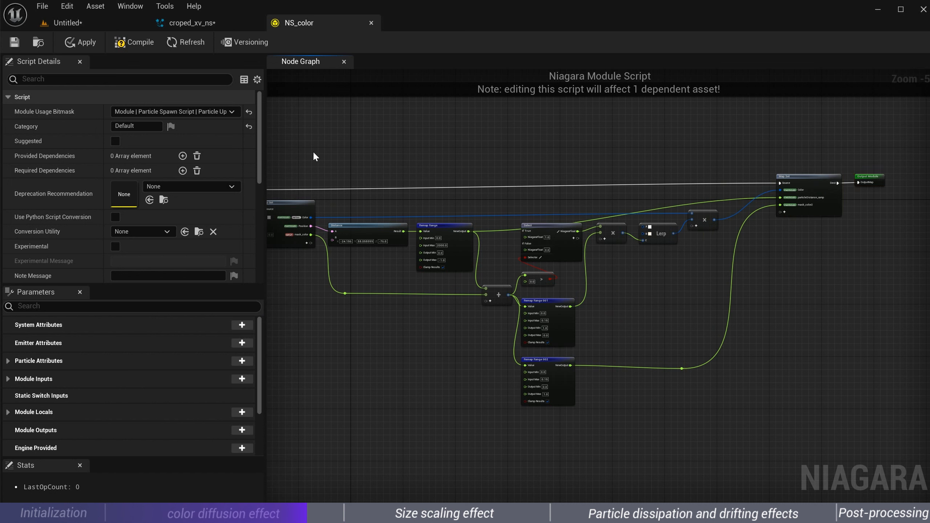
Compile NS_color and bind its mask_color input to the mask_color user parameter in croped_xv_ns, saving the system
click(140, 43)
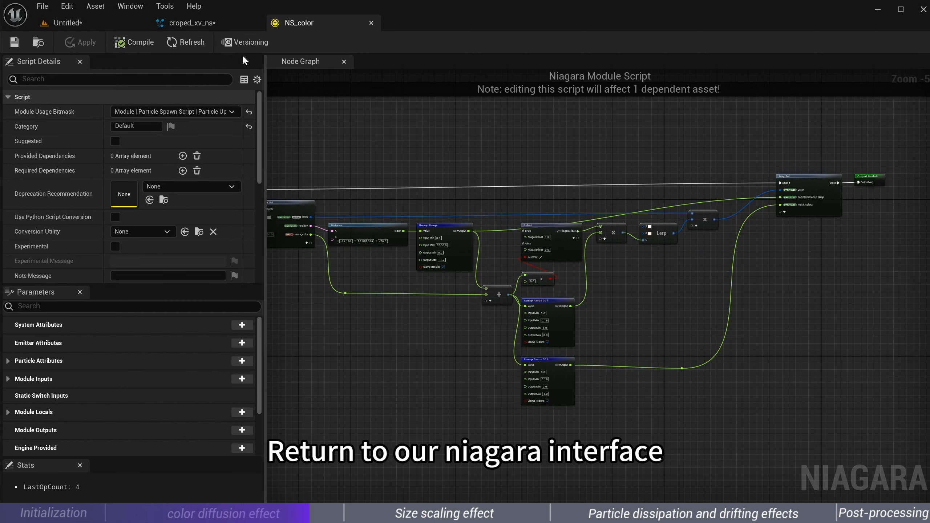
click(208, 30)
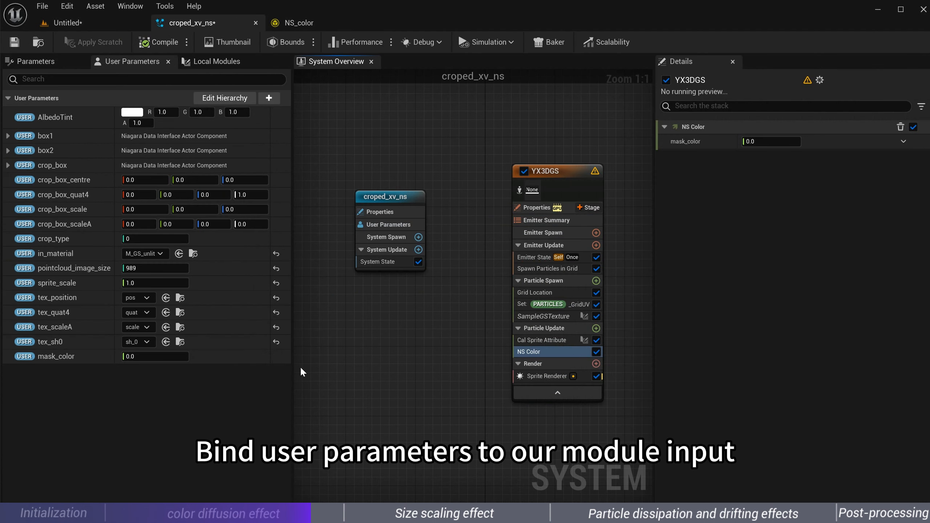
drag(58, 357, 783, 144)
click(14, 42)
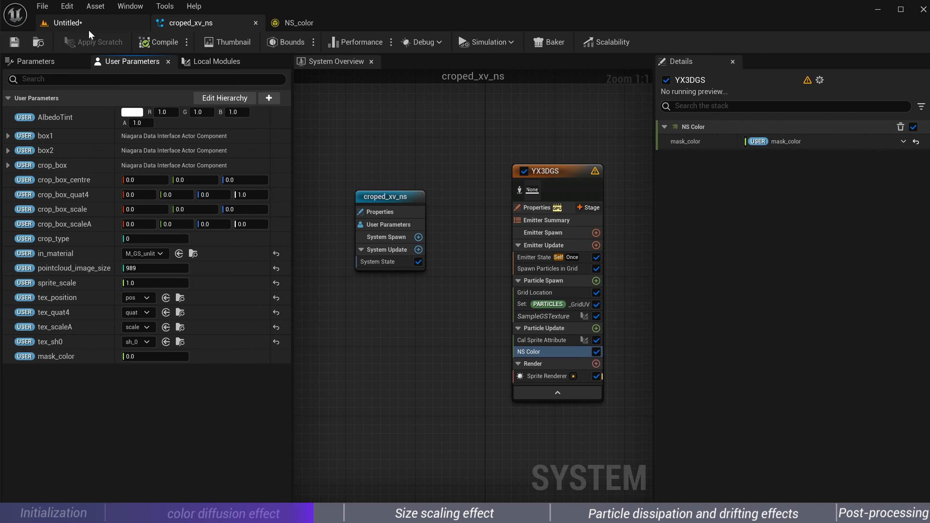
In the level sequence, add NiagaraComponent0 under croped_xv_ns and give it a mask_color parameter track
click(88, 29)
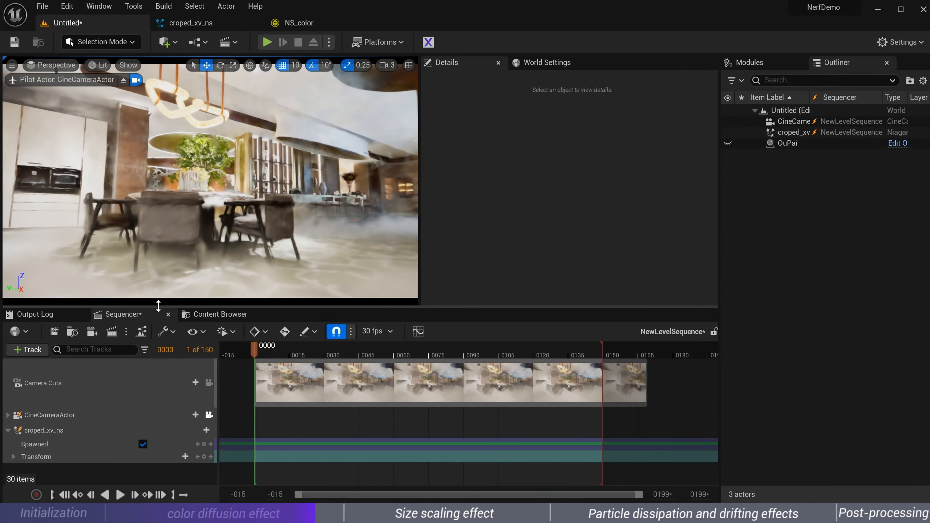
drag(158, 300, 158, 184)
click(206, 307)
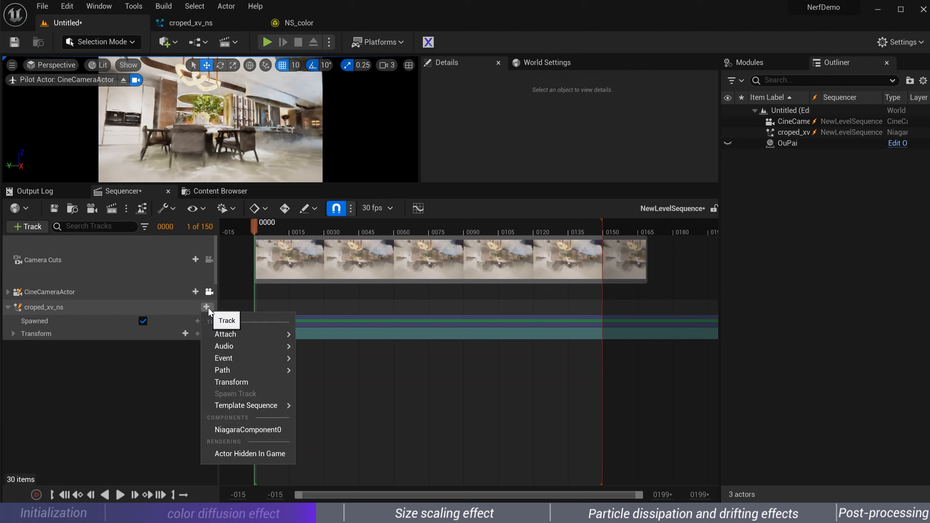
click(249, 428)
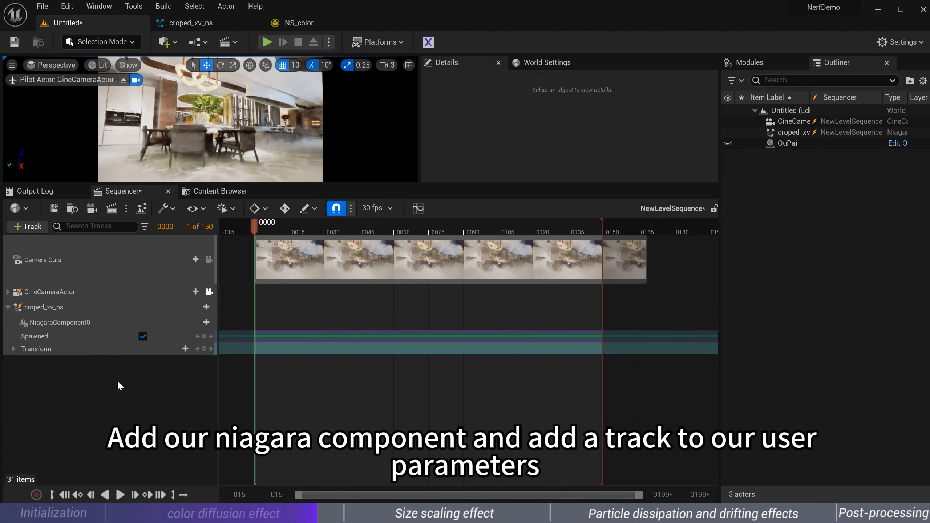
click(206, 322)
text(mask)
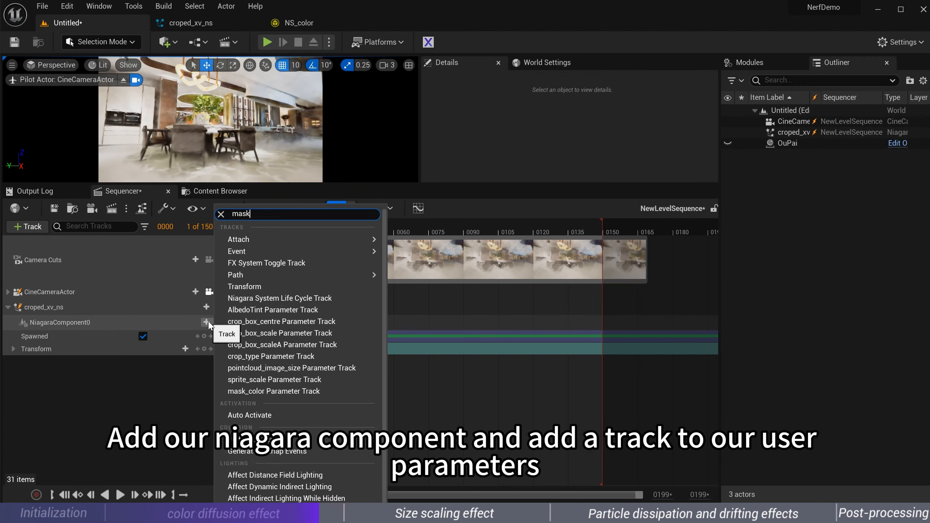
click(239, 353)
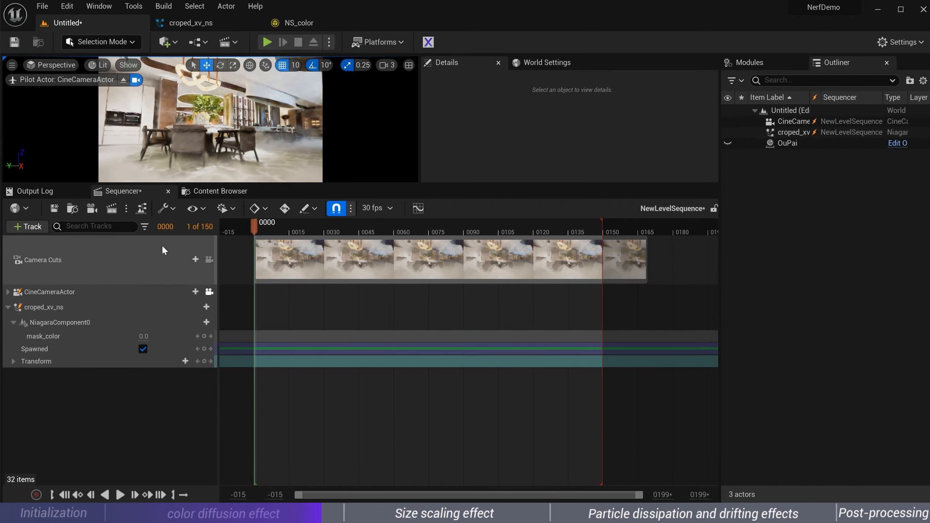
Add a mask_color keyframe with value 0.0 at frame 54
click(172, 226)
key(Return)
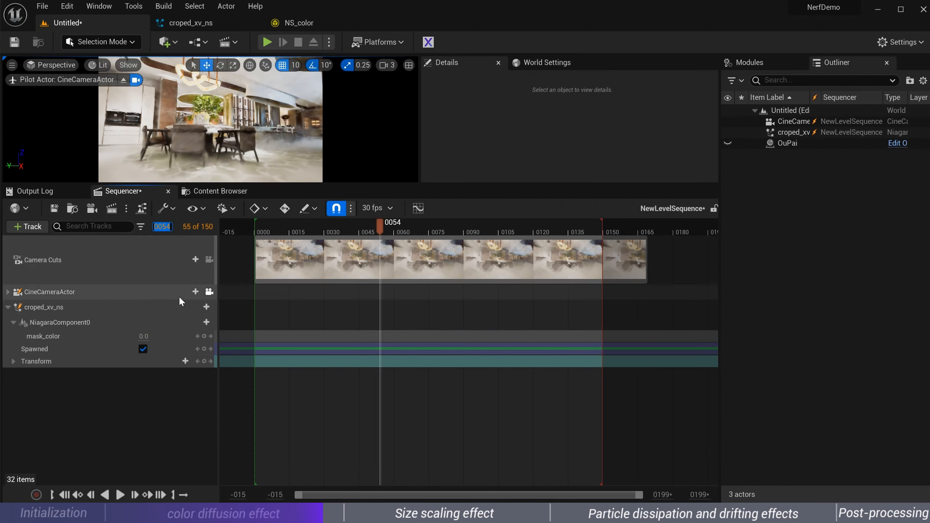
click(204, 337)
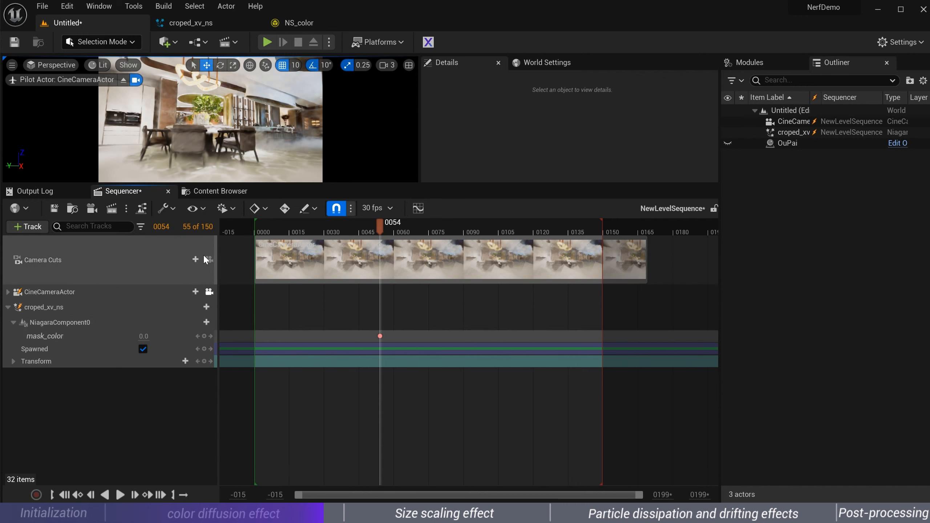
Add a mask_color keyframe with value 2 at frame 180
click(163, 224)
text(180)
key(Return)
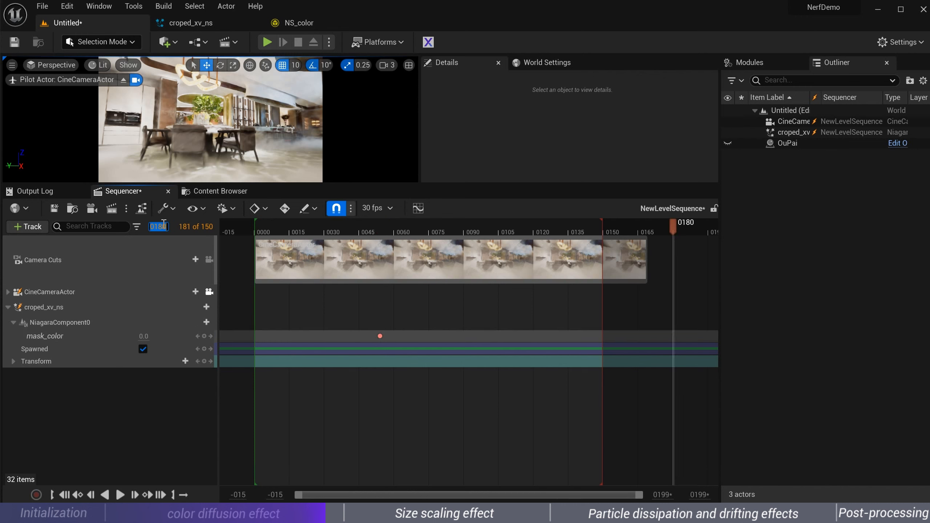
click(144, 337)
text(2)
key(Return)
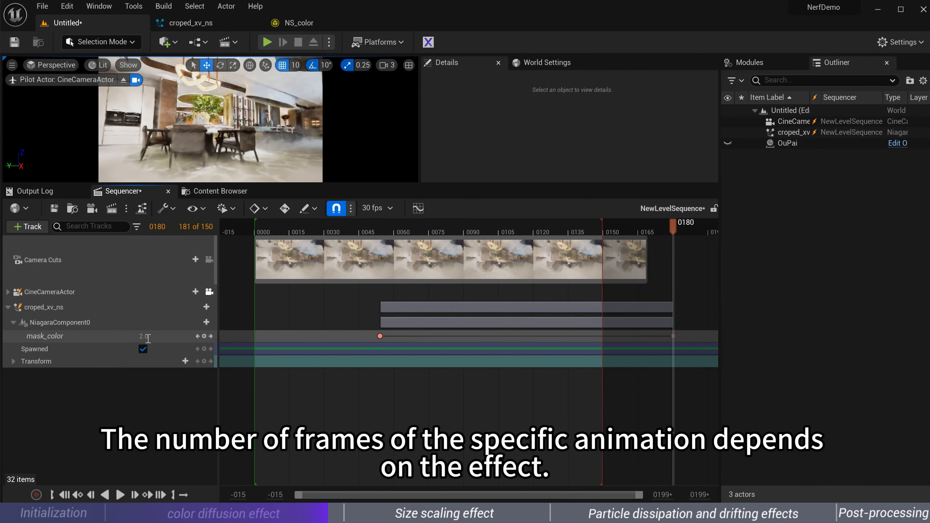
Enlarge the viewport area and set the sequence's playback end to frame 250
drag(366, 185, 366, 251)
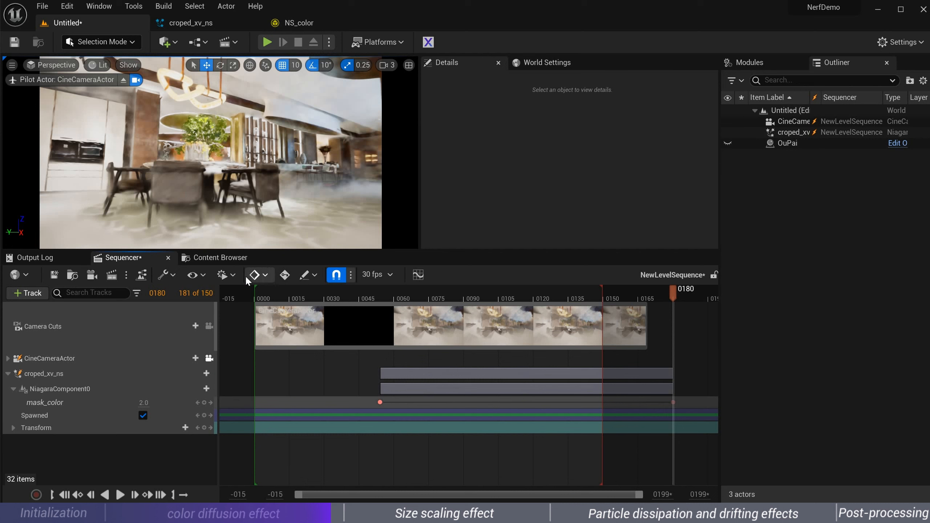
click(226, 275)
click(385, 315)
text(25)
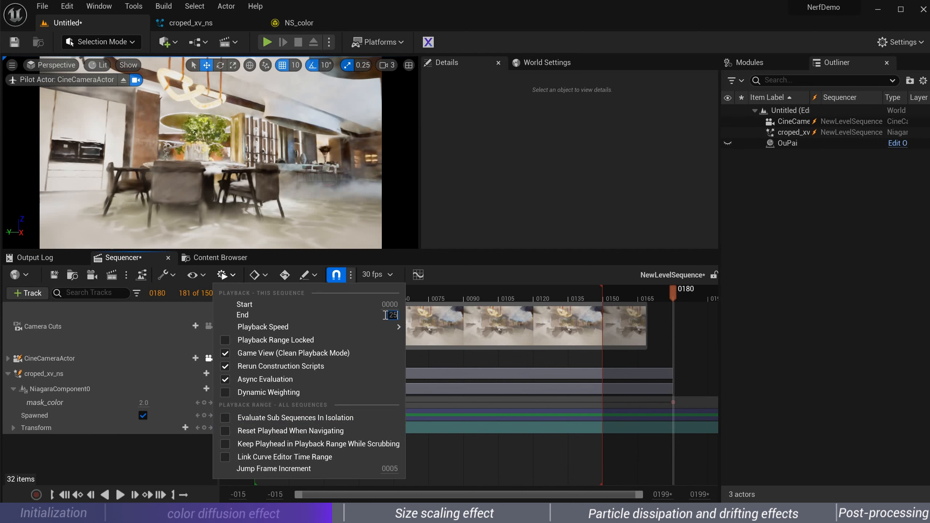
text(0)
key(Return)
click(462, 279)
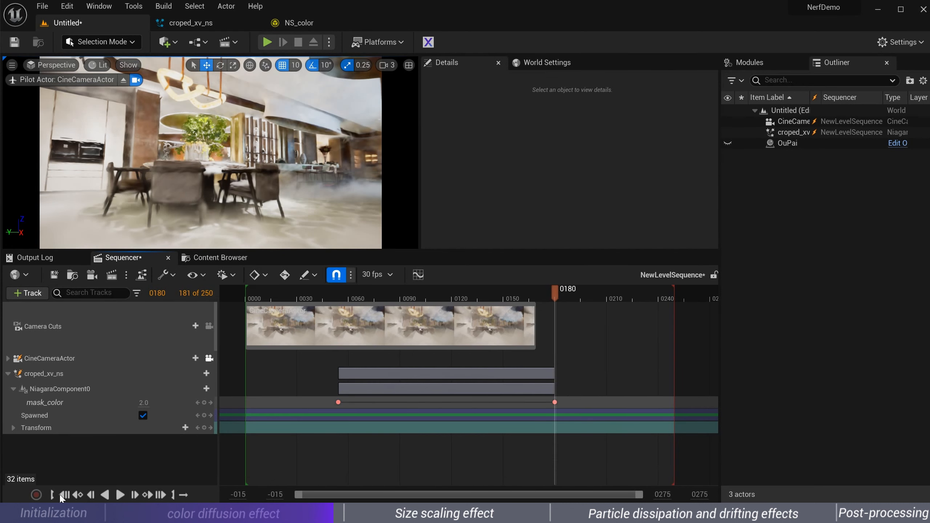
Play the sequence to preview the colour animation and check the target particle size effect in the browser's reference document
click(73, 495)
click(121, 494)
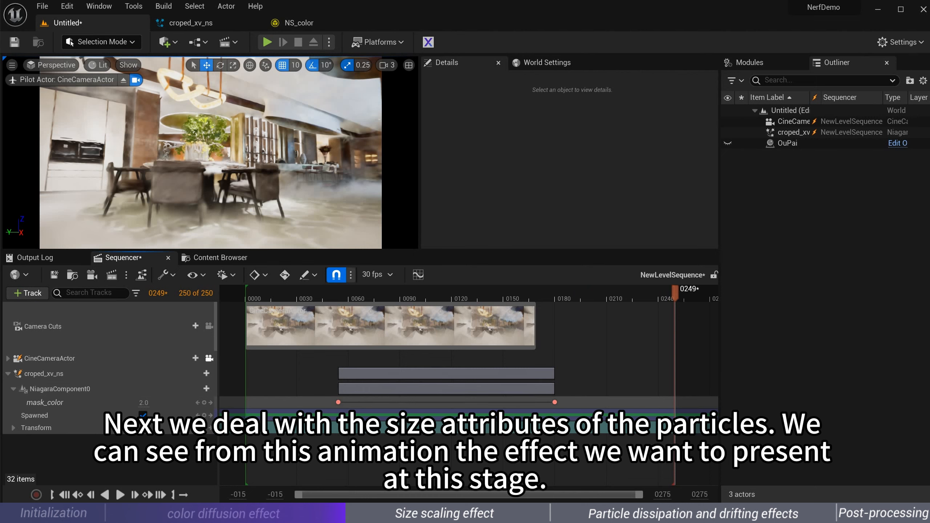
key(alt+Tab)
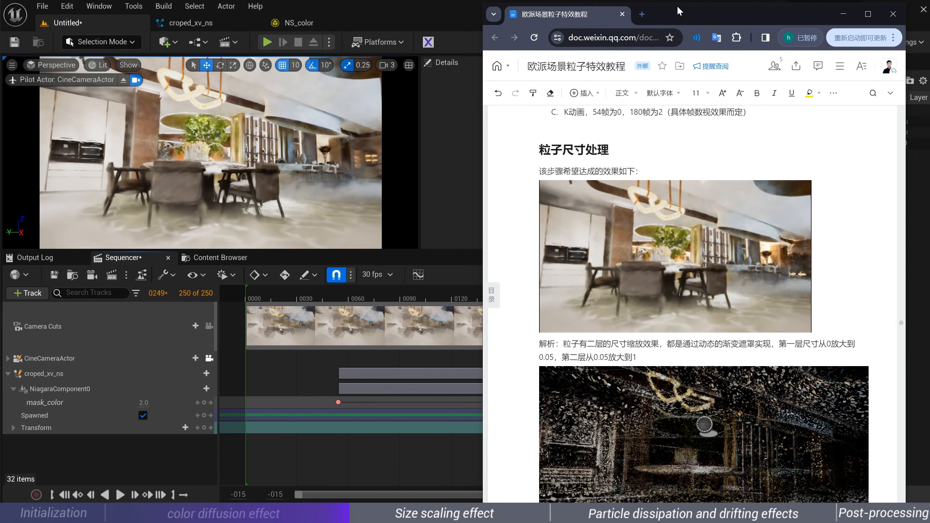
key(alt+Tab)
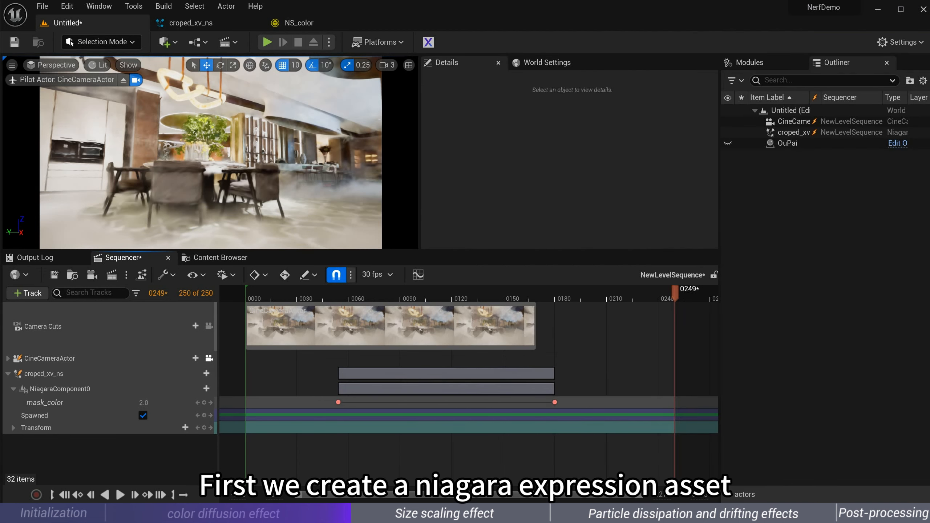
Create a Niagara Module Script named NS_scale in the croped_xv_ns folder
click(220, 258)
right_click(392, 453)
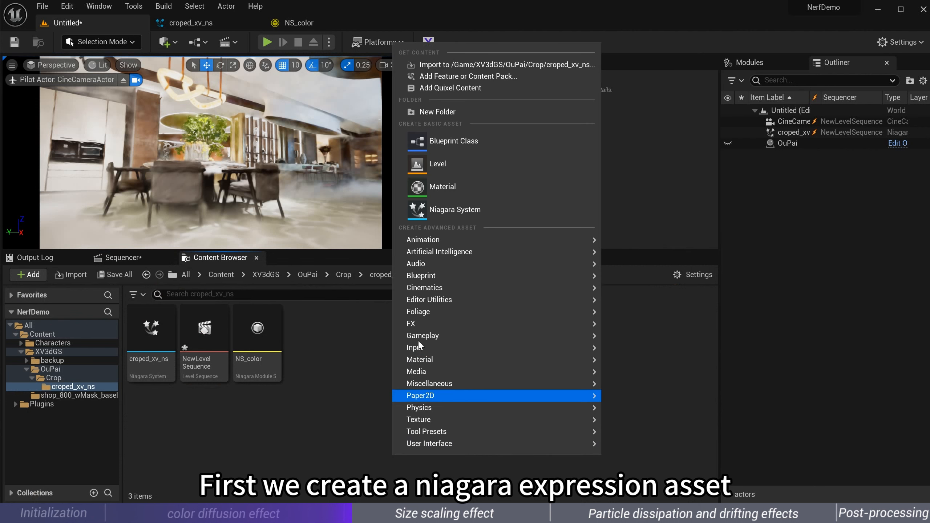
mouse_move(443, 308)
mouse_move(451, 323)
mouse_move(655, 393)
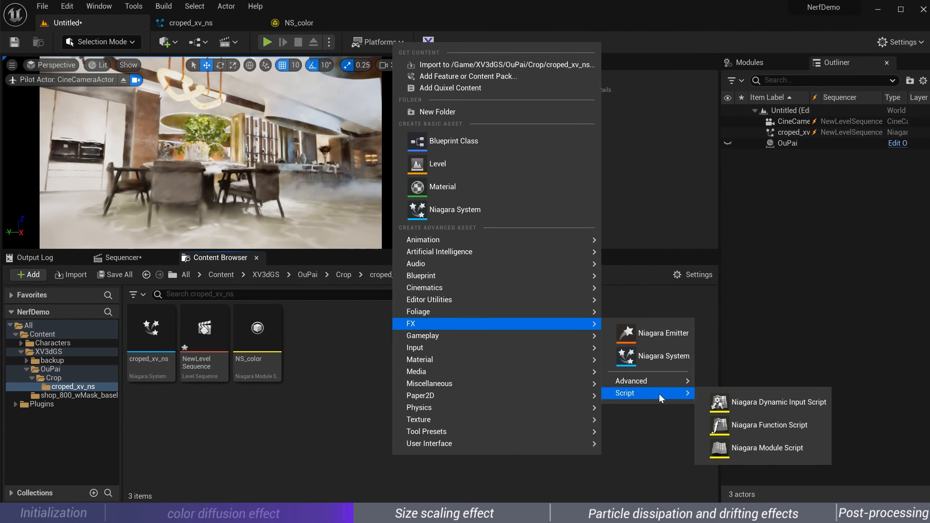
click(739, 429)
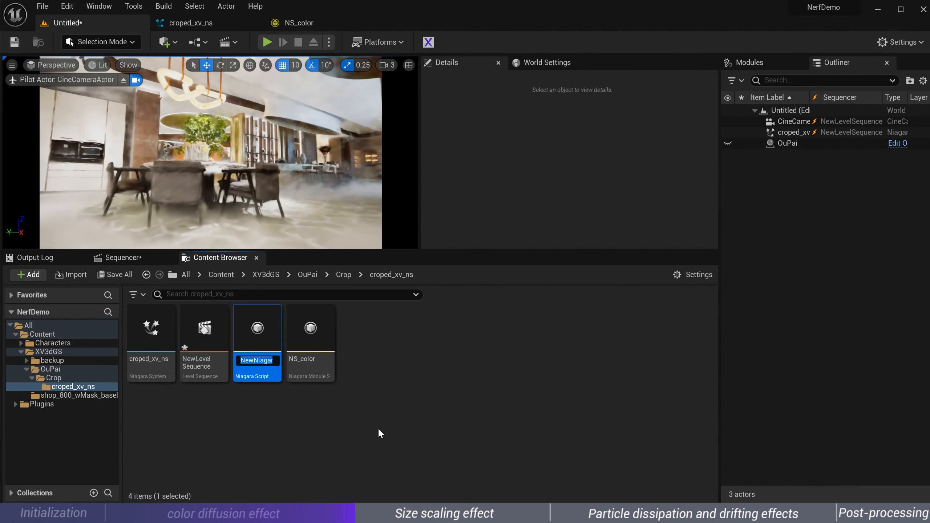
text(NS_scale)
key(Return)
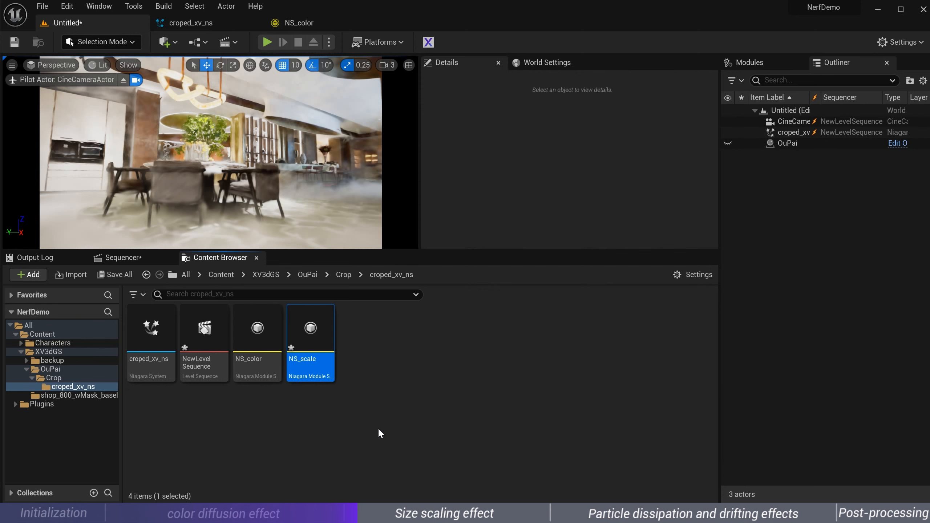
Float and enlarge the croped_xv_ns system window and add NS_scale to Particle Update below NS Color
drag(214, 24, 616, 81)
drag(803, 83, 689, 11)
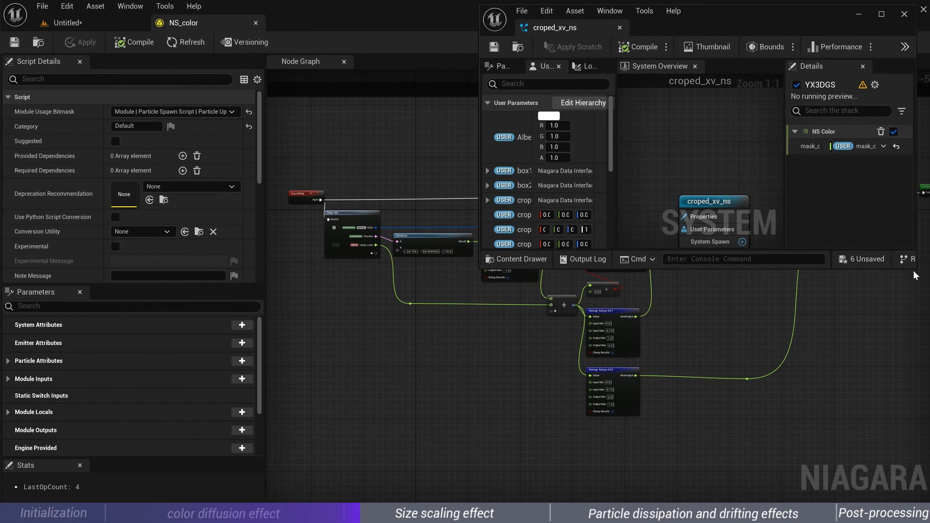
drag(915, 269, 927, 441)
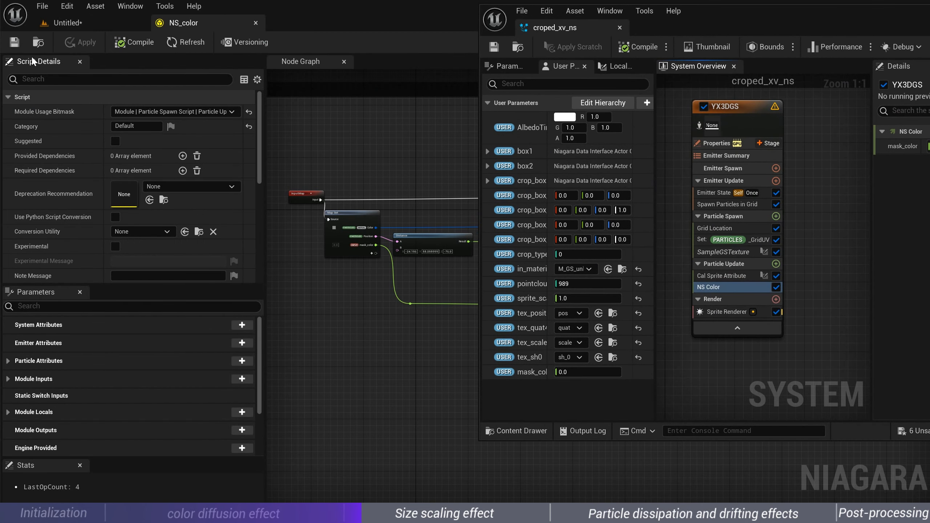
click(62, 25)
drag(310, 328, 736, 293)
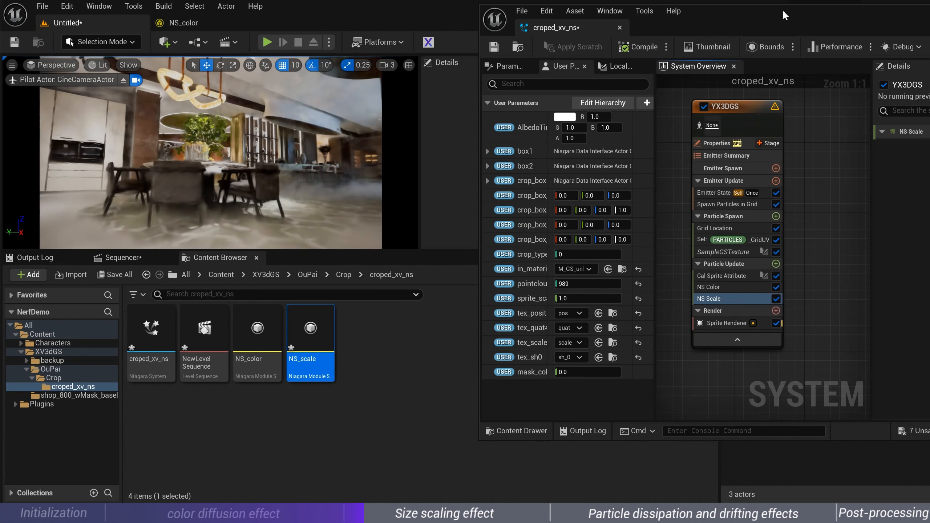
Open the NS_scale script for editing and dock it and croped_xv_ns as tabs in the main window
drag(783, 10, 683, 20)
double_click(628, 310)
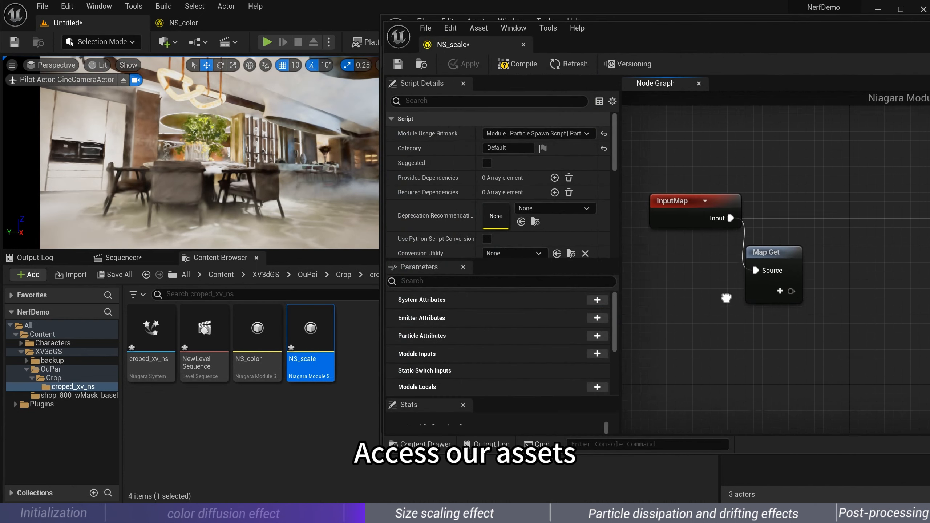
drag(353, 30, 274, 29)
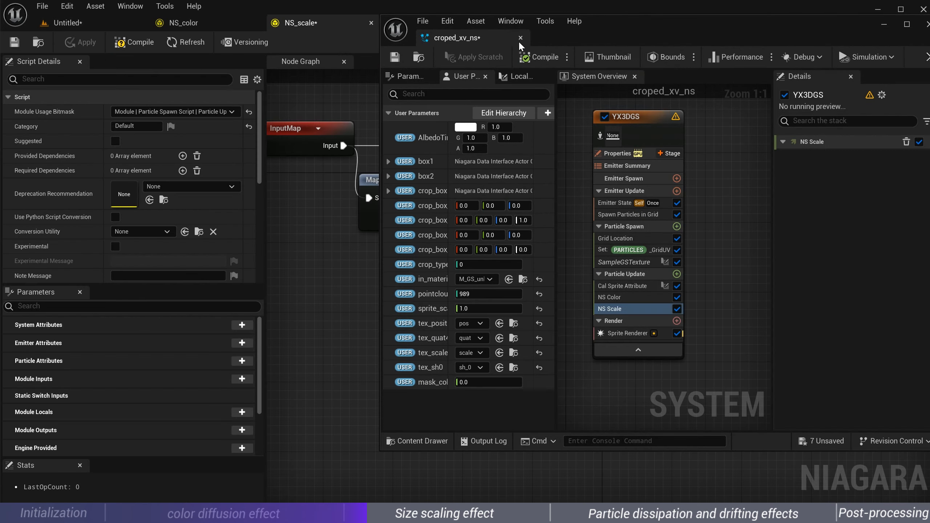
drag(452, 38, 192, 23)
click(417, 23)
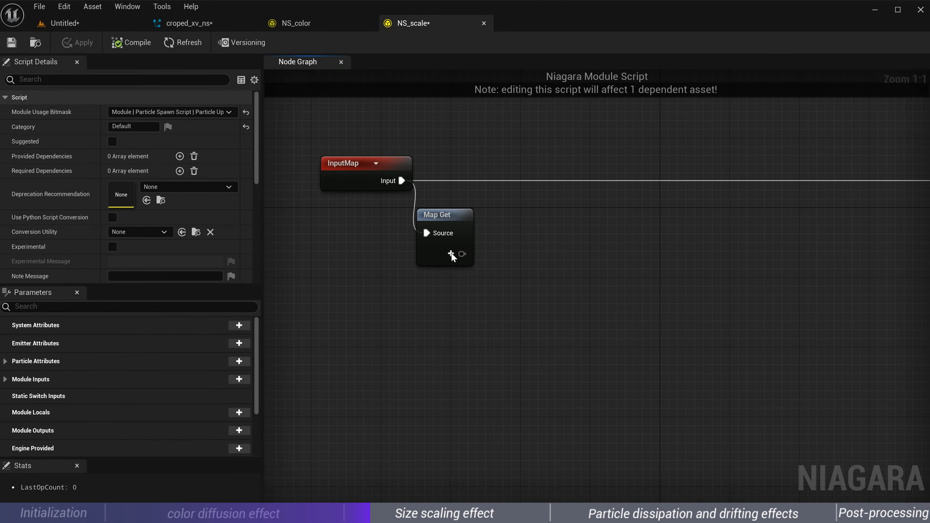
Add the particles' SpriteSize attribute and a new float input named particleDistance_ramp to the Map Get node
click(450, 254)
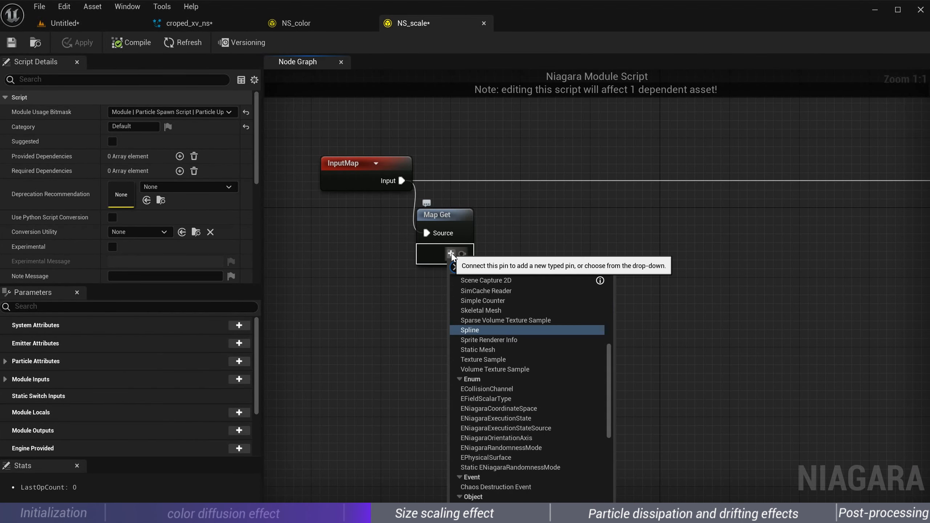
text(size)
click(506, 310)
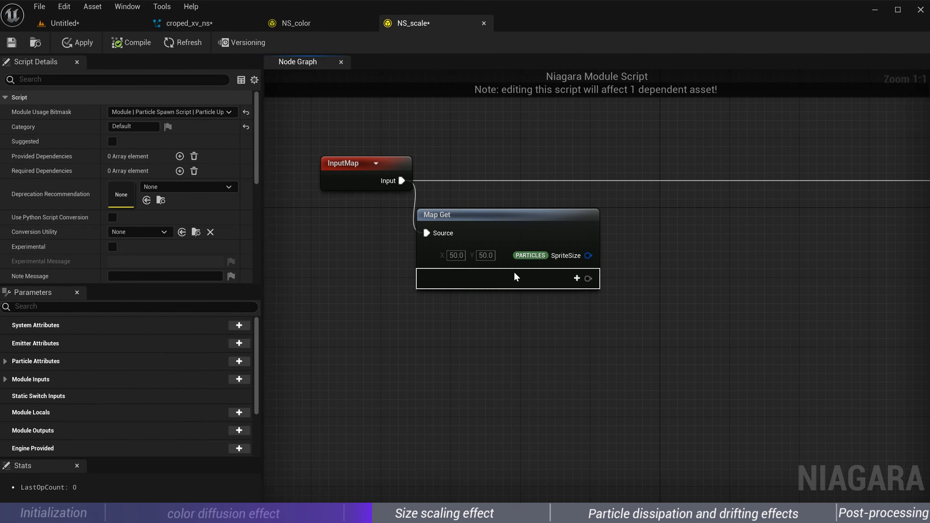
click(576, 278)
click(578, 304)
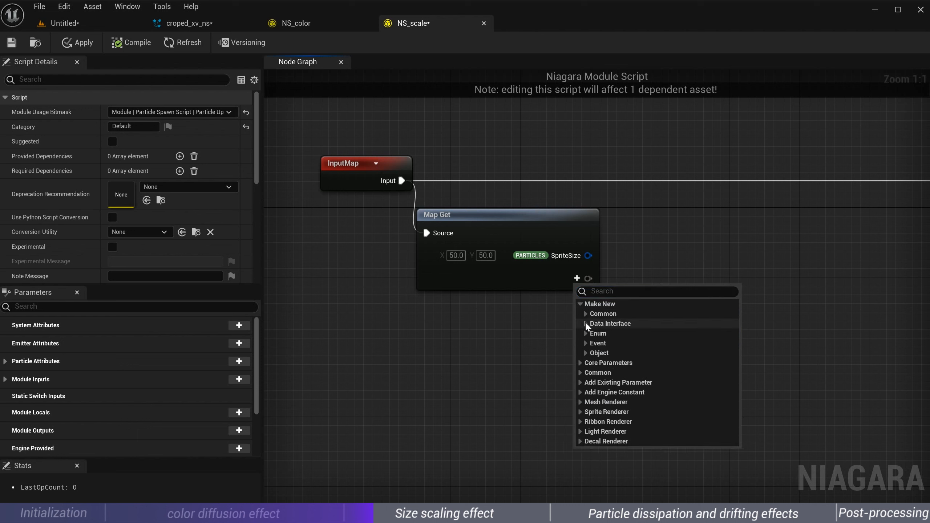
click(586, 314)
click(593, 333)
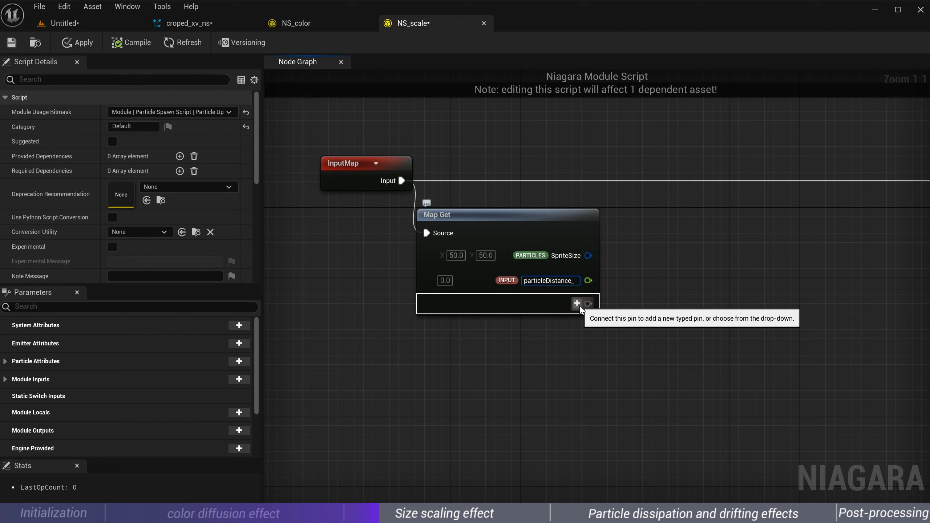
Add a new float input named mask_size to the Map Get node
click(579, 305)
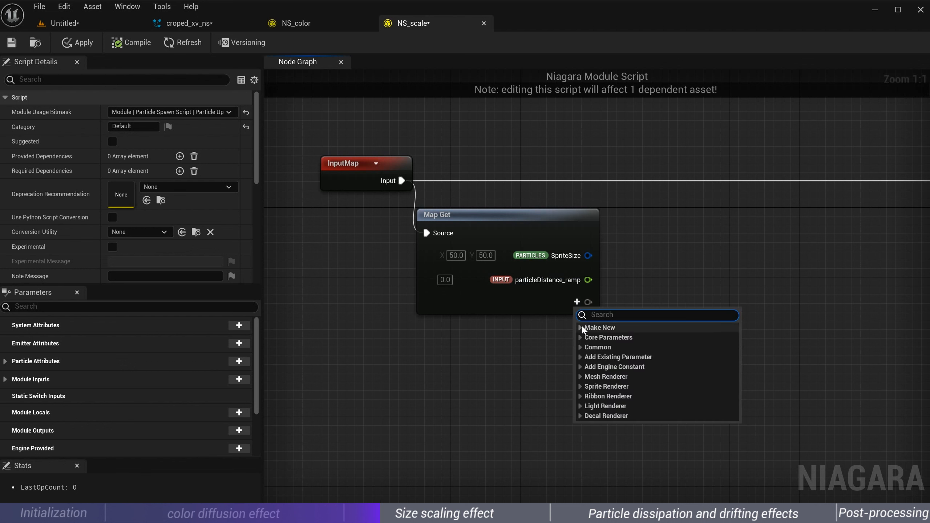
click(580, 326)
click(584, 338)
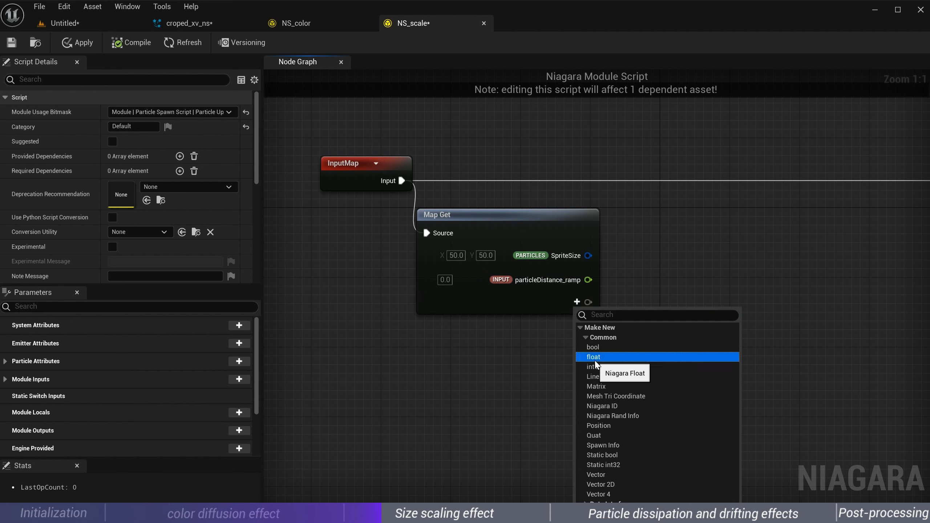
click(594, 356)
text(mask_size)
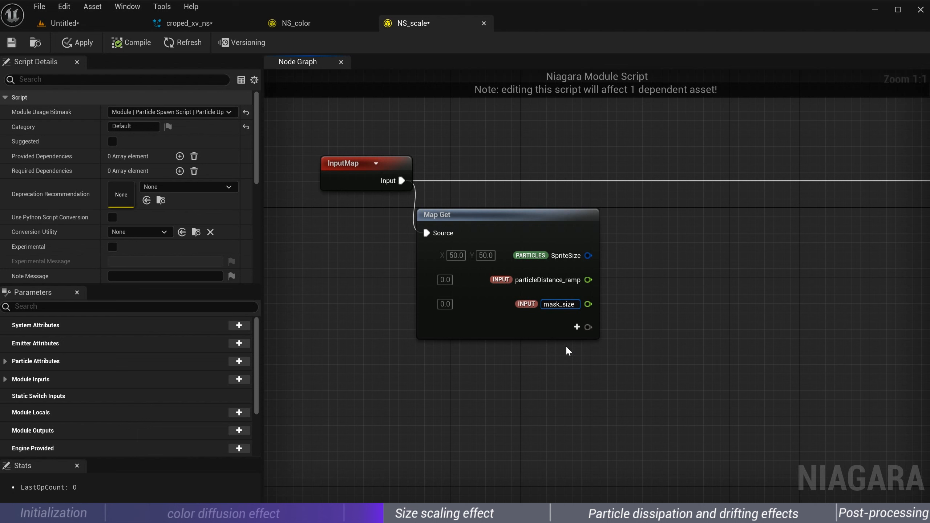
Add a new float input named mask_color2 to the Map Get node
click(577, 326)
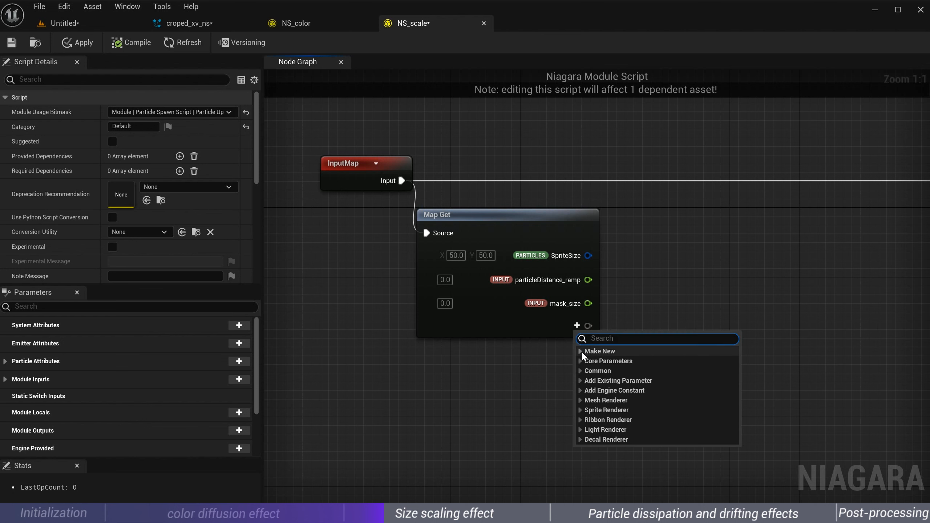
click(585, 360)
click(588, 381)
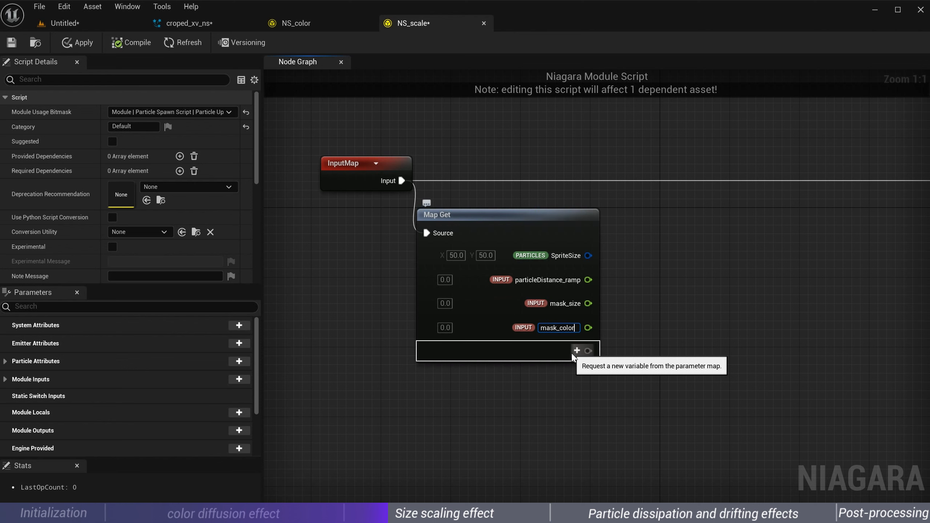
key(Return)
Check the distance remap in NS_color, and in NS_scale sum particleDistance_ramp and mask_size with an Add node
right_drag(700, 500, 661, 490)
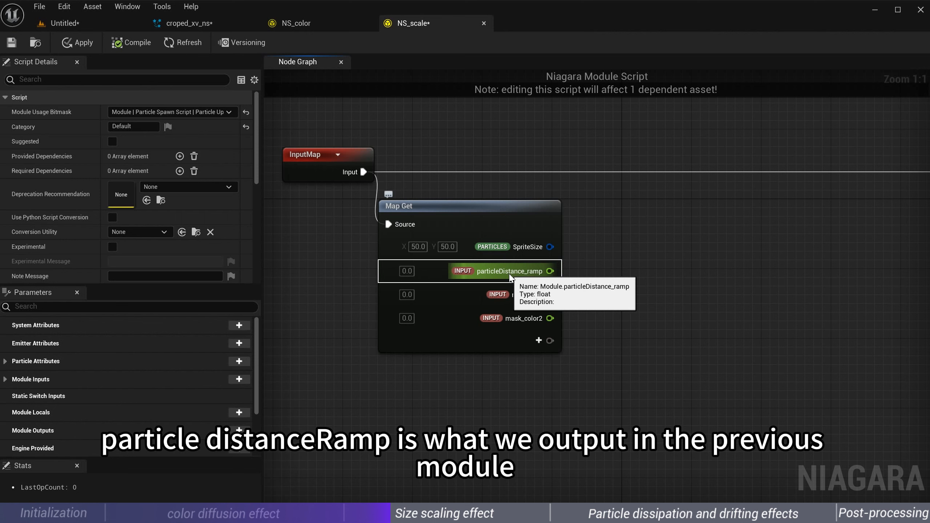
click(324, 27)
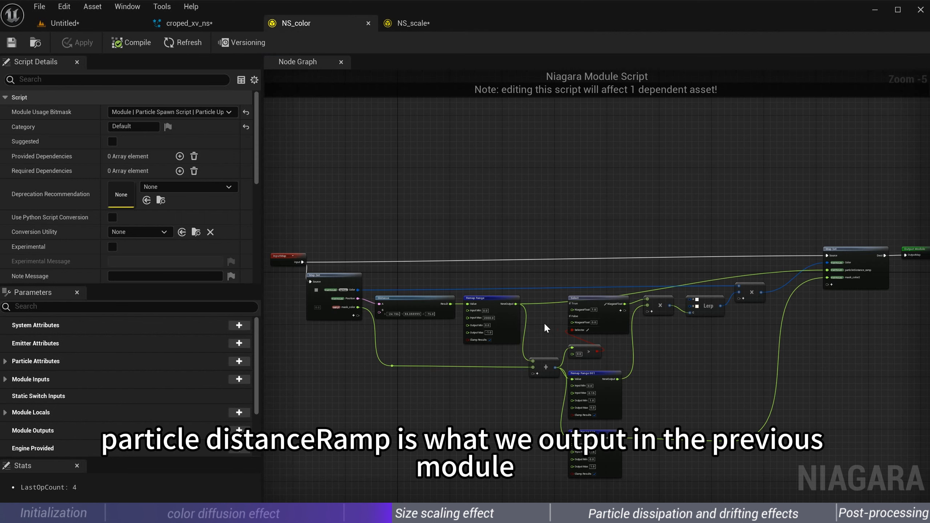
scroll(543, 320, up, 2)
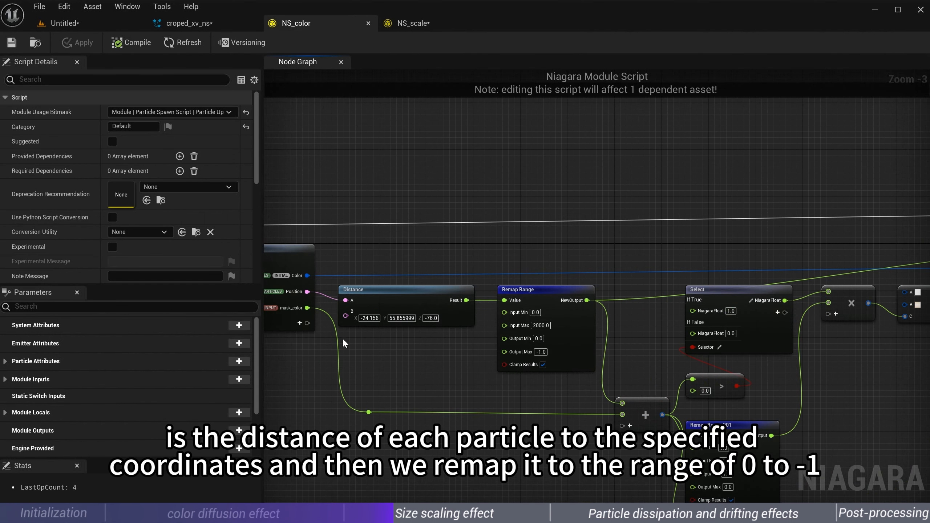
right_drag(448, 372, 453, 356)
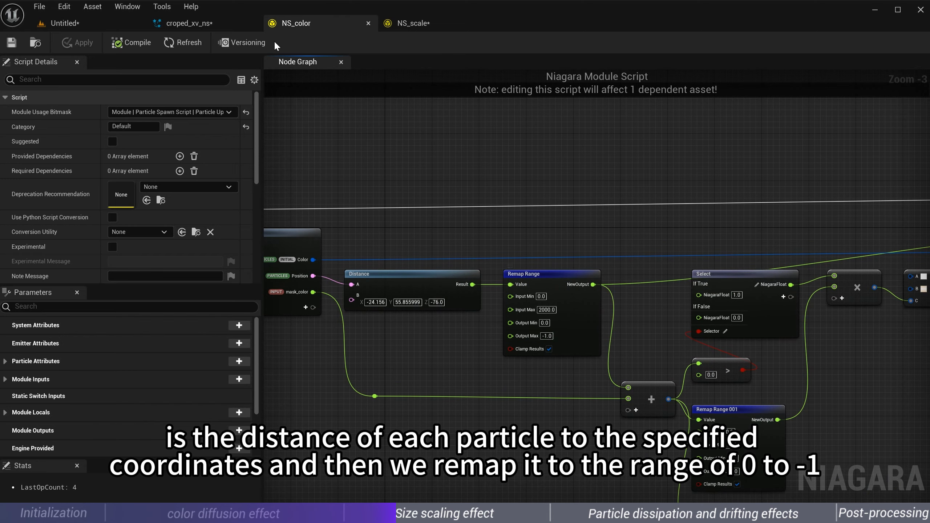
click(412, 23)
drag(551, 271, 597, 290)
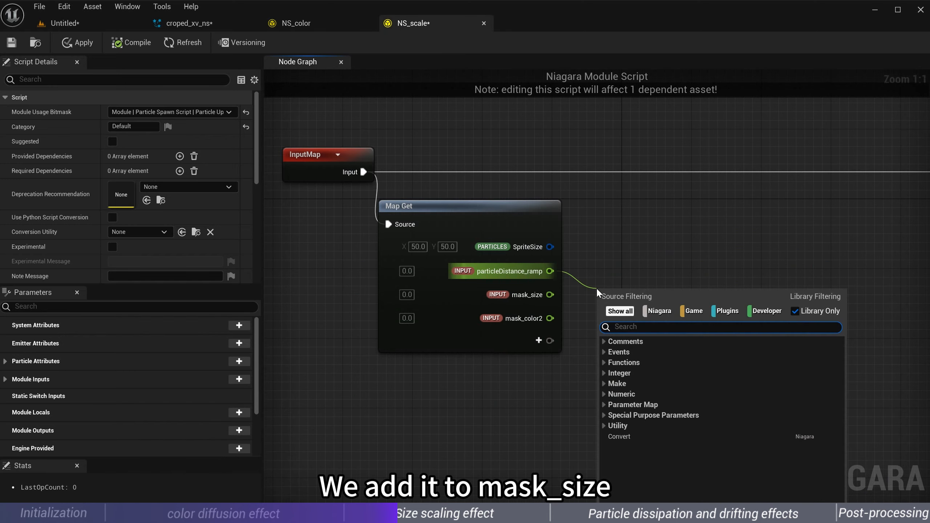
text(add)
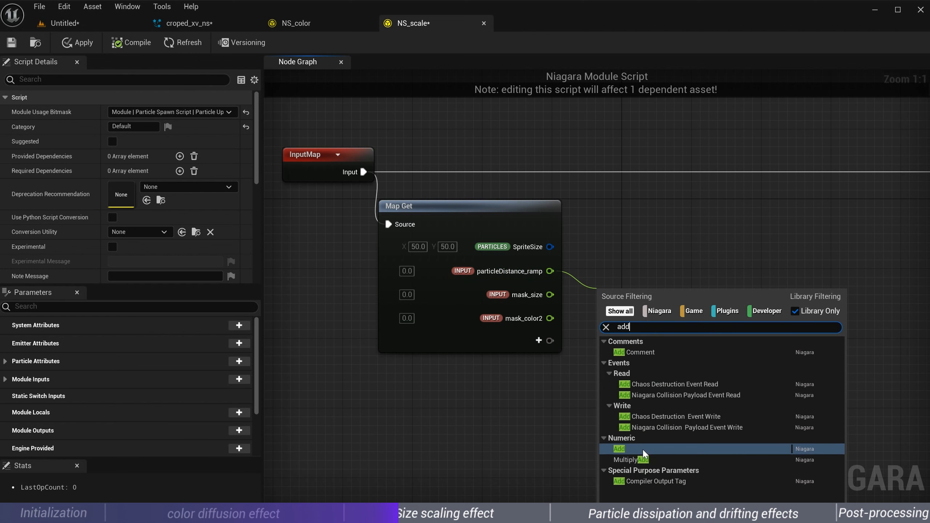
click(642, 449)
drag(550, 295, 607, 313)
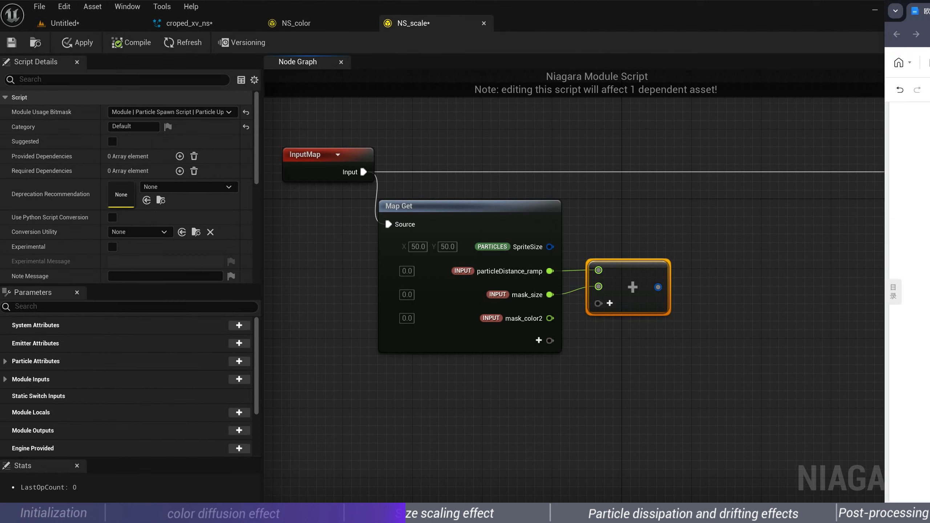
Feed the sum into a Clamp node, convert its numerics to float, and set Max to 1.0 with Min at 0.0
drag(929, 12, 725, 17)
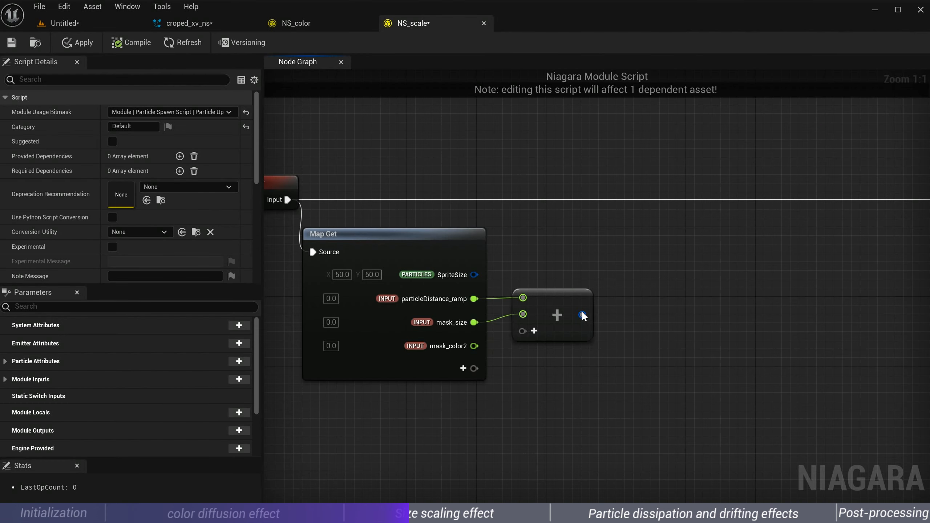
drag(583, 314, 639, 317)
text(clamp)
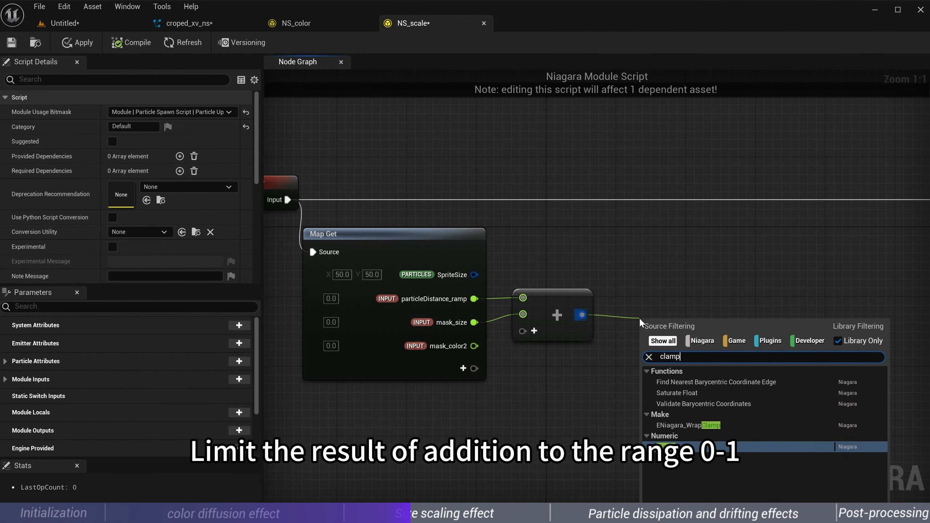
click(667, 448)
drag(661, 320, 629, 294)
right_click(629, 294)
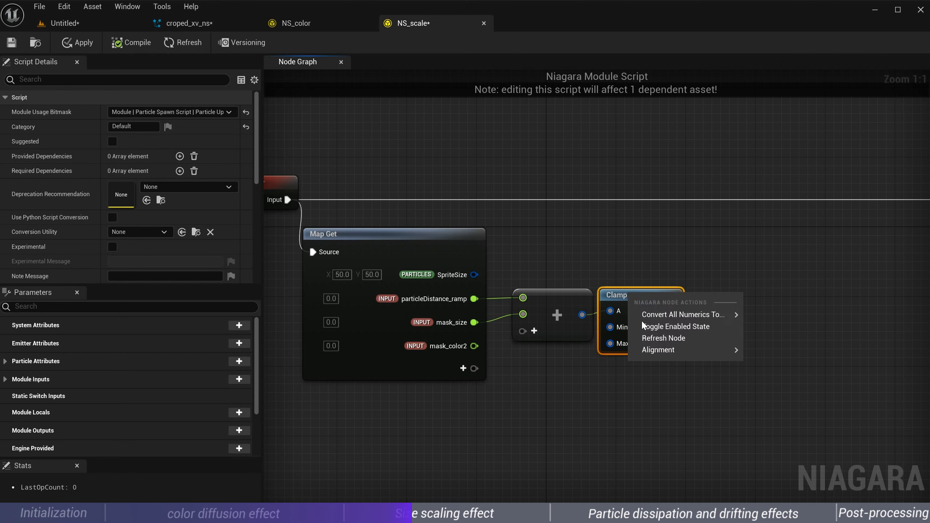
mouse_move(665, 314)
click(792, 342)
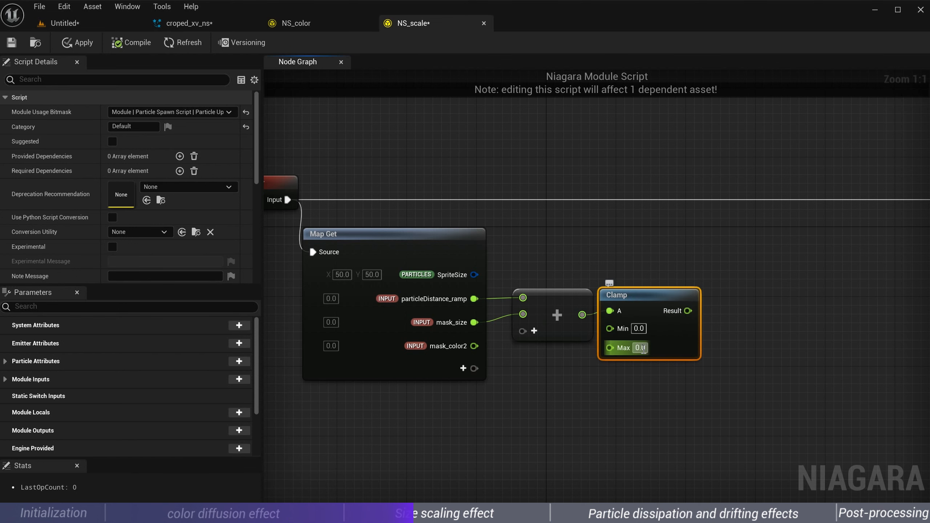
text(1)
key(Return)
Multiply the clamped result by a Make float node with the value 0.05
drag(688, 312, 752, 320)
text(mu)
key(Return)
right_click(560, 242)
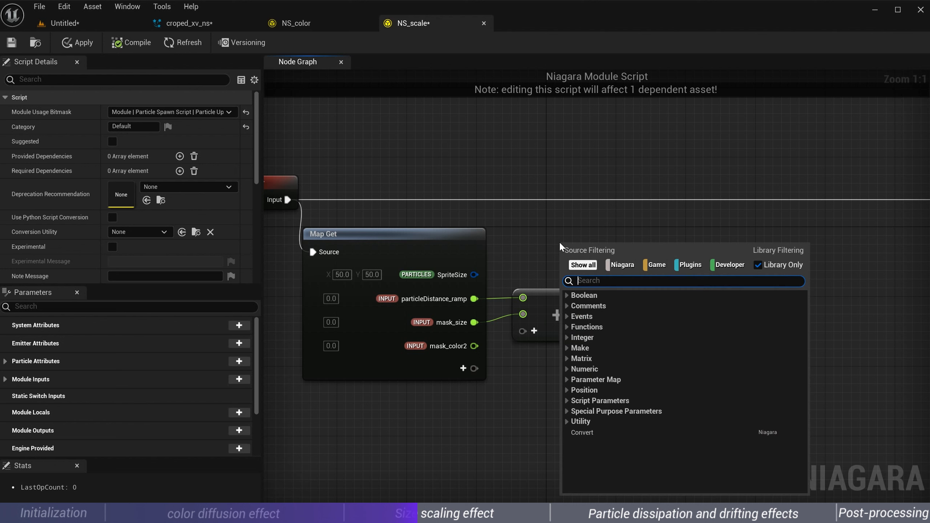
text(float)
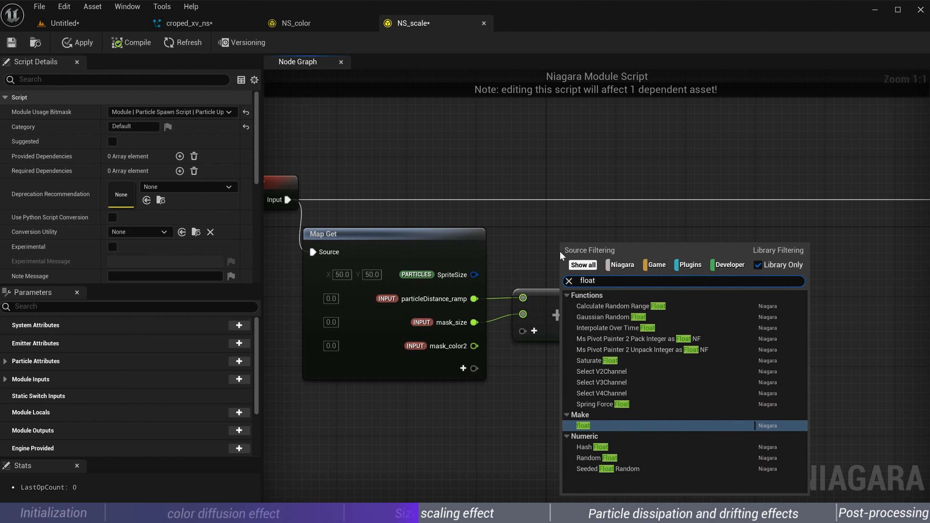
click(586, 425)
drag(643, 249, 725, 323)
click(606, 402)
text(0.05)
Create a second Multiply node that multiplies SpriteSize by the output of the first Multiply node
right_drag(800, 235, 758, 258)
right_click(757, 252)
text(mul)
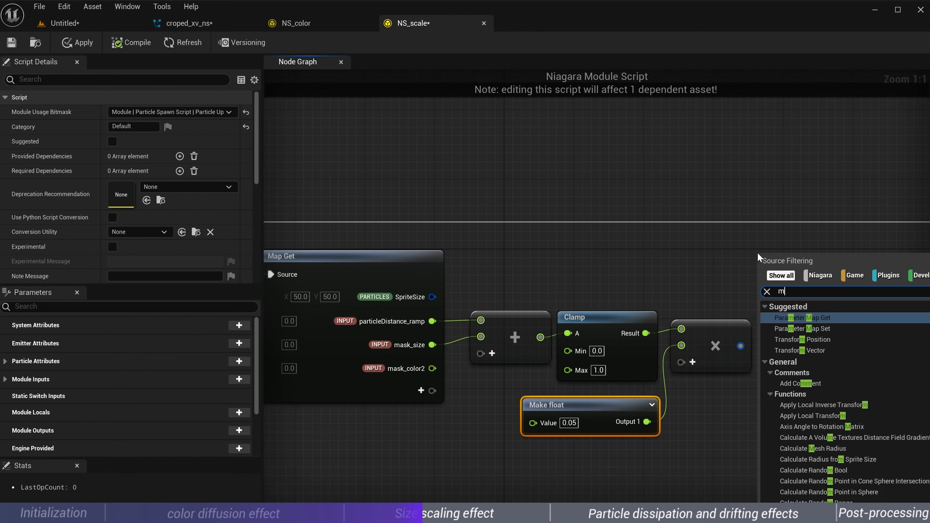
click(796, 446)
drag(432, 297, 679, 280)
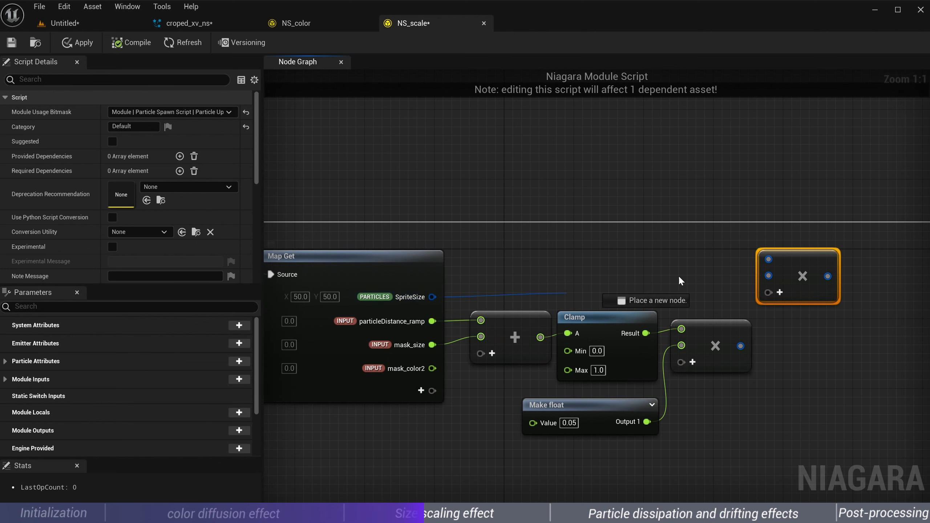
drag(769, 263, 768, 261)
drag(804, 263, 812, 297)
drag(737, 348, 777, 315)
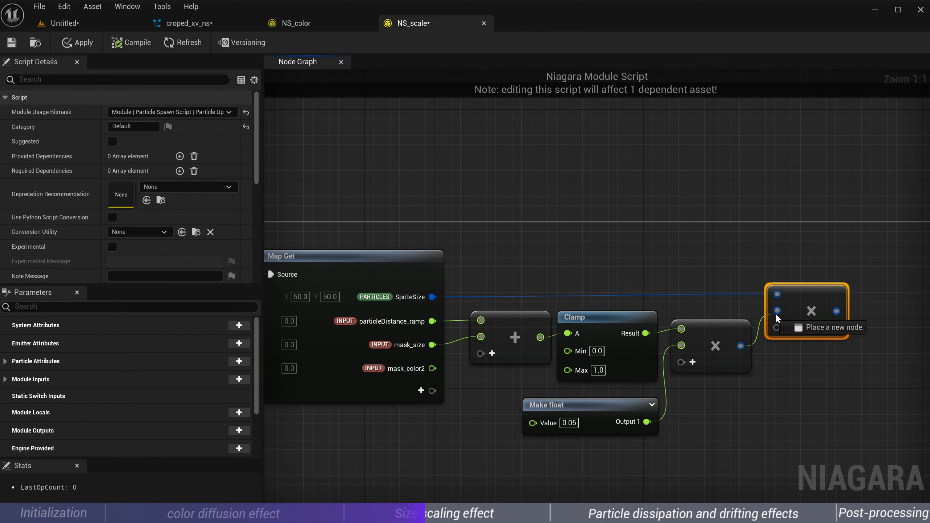
Add the Particles SpriteSize parameter to the Map Set node, feed it from the last Multiply node's output, and compile the module
right_drag(403, 340, 400, 322)
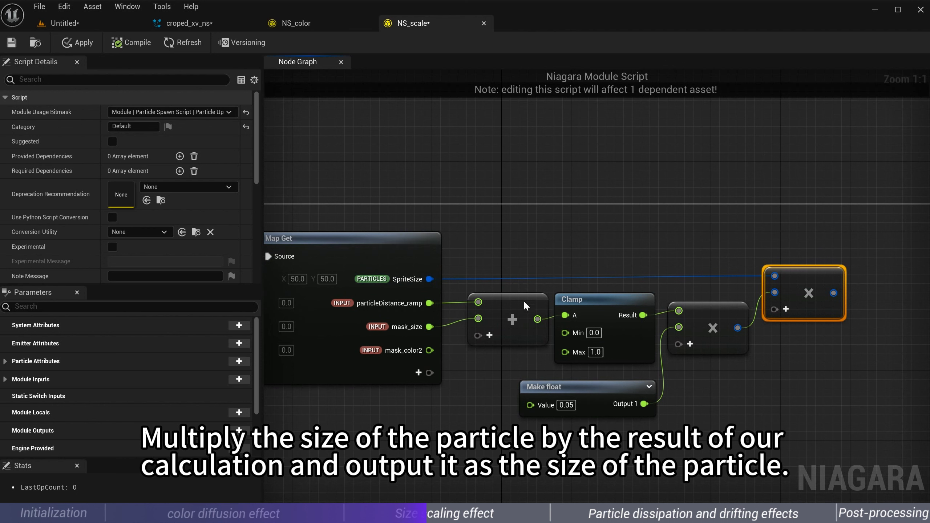
right_drag(752, 378, 537, 406)
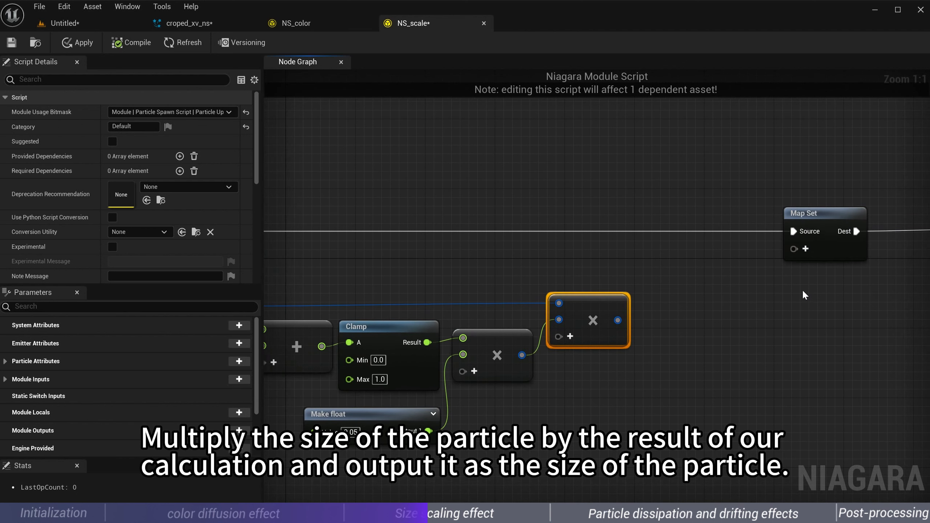
click(805, 249)
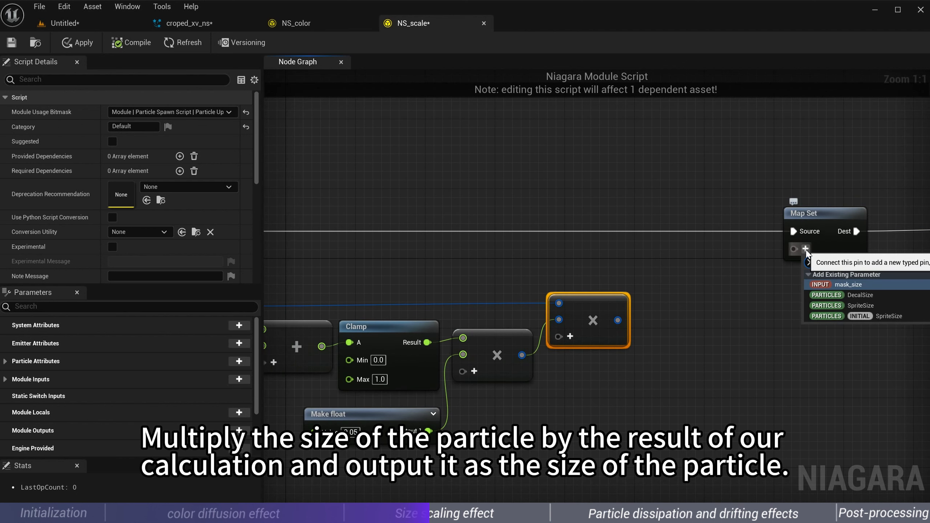
click(858, 304)
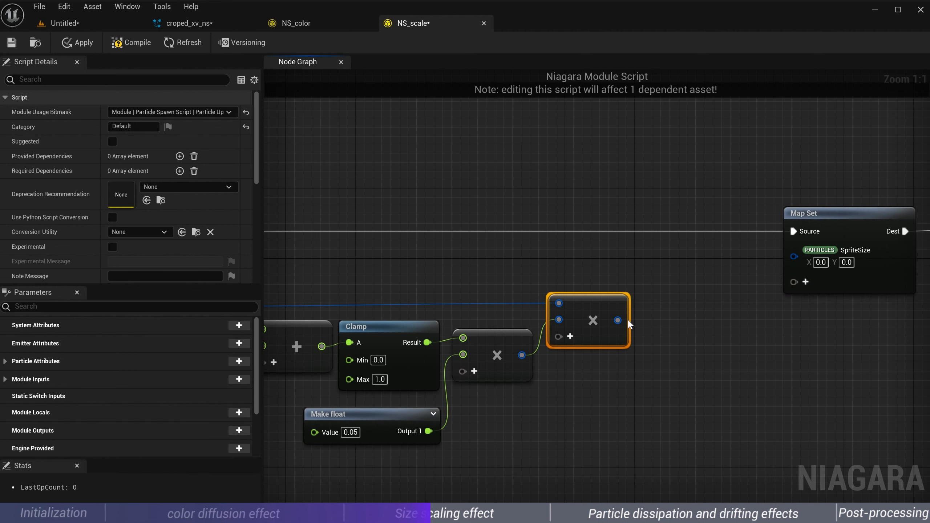
drag(617, 320, 793, 256)
right_drag(417, 211, 485, 201)
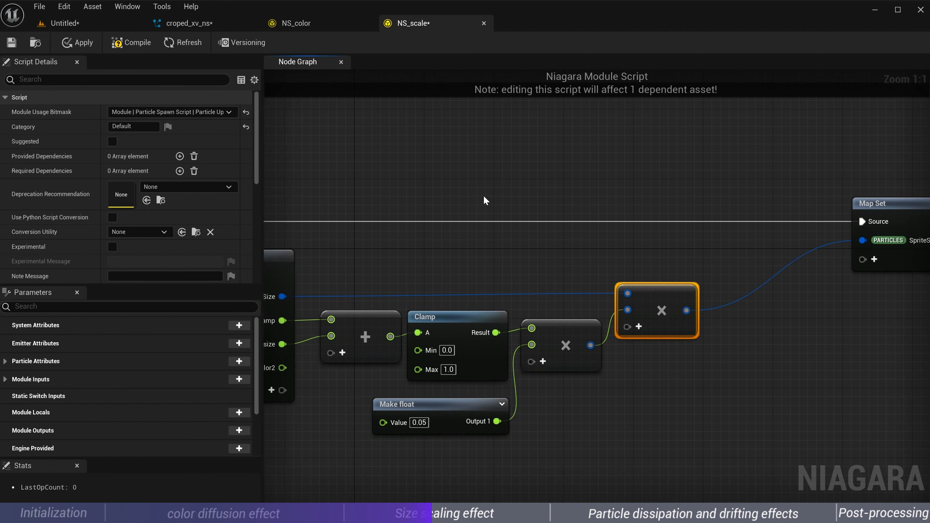
click(138, 45)
Switch to the browser tutorial document and examine the notes and images for the two particle-size scaling stages
right_drag(531, 384, 622, 356)
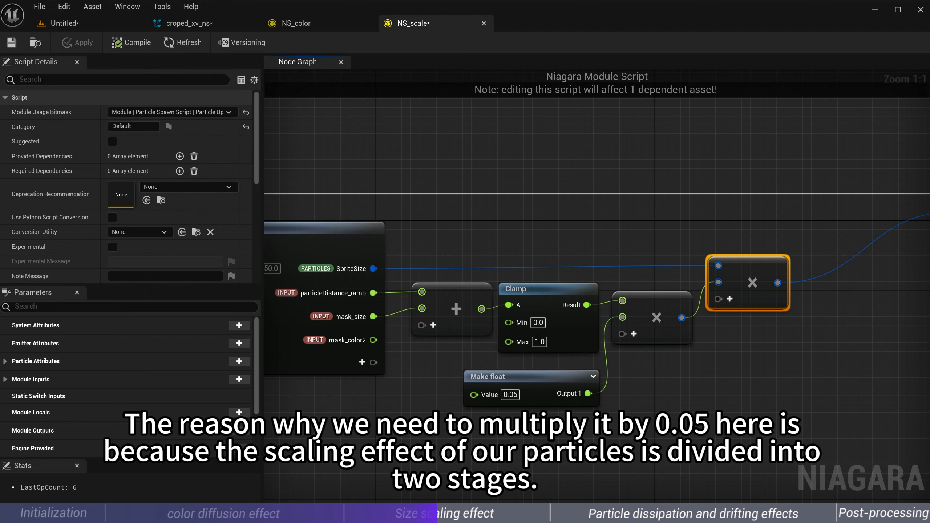
drag(929, 81, 736, 5)
scroll(706, 202, down, 4)
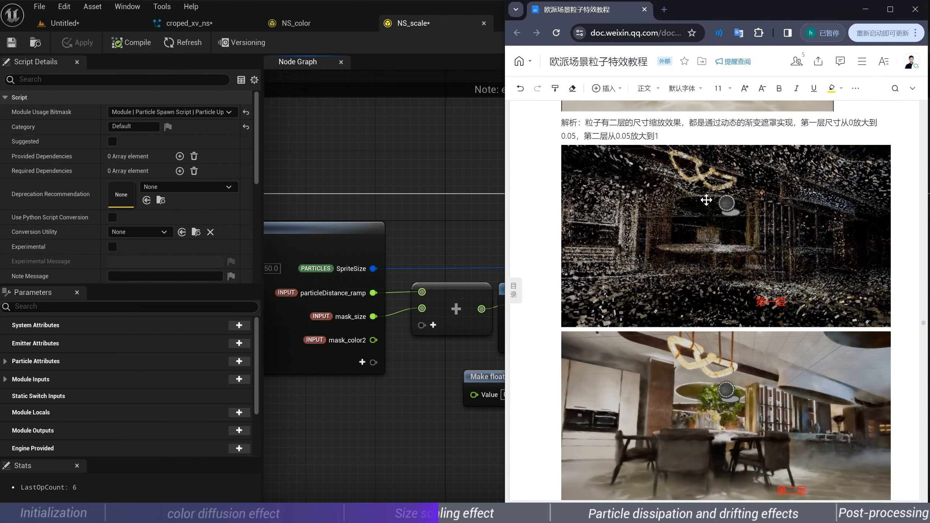
scroll(672, 200, up, 1)
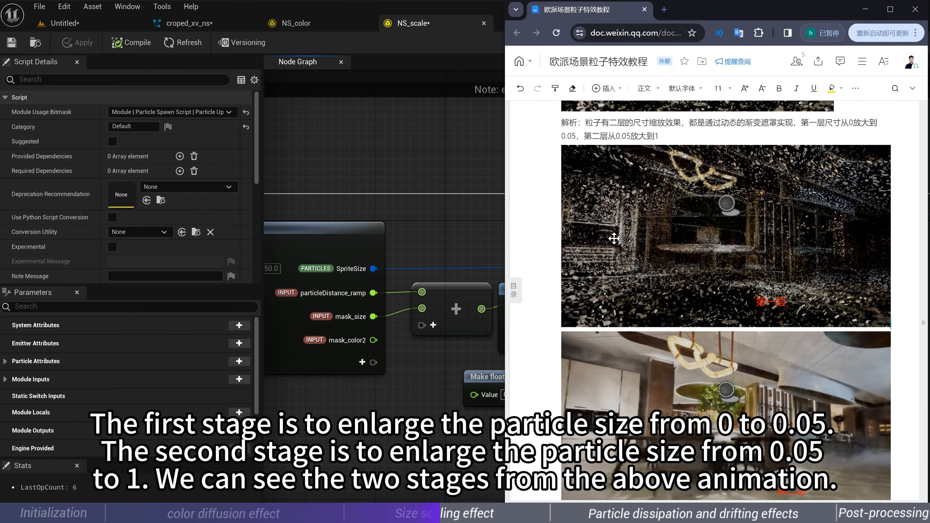
scroll(691, 231, down, 2)
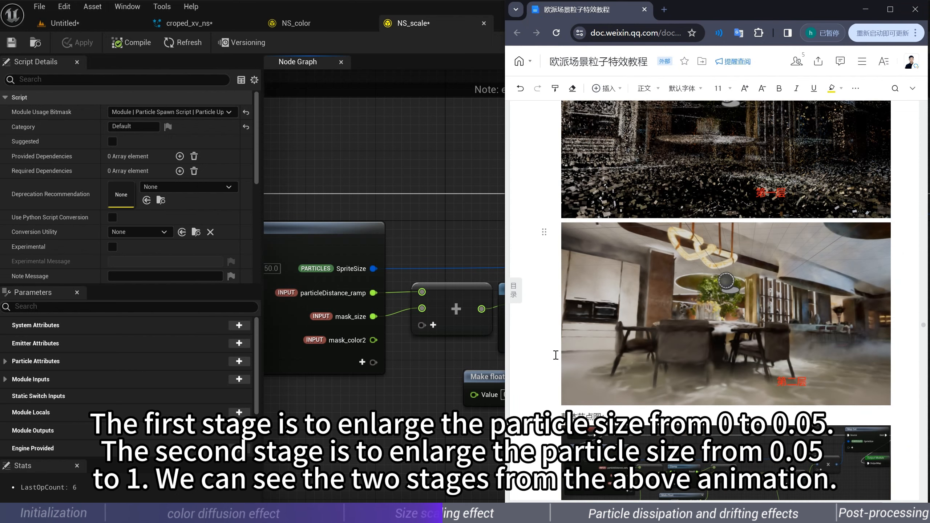
scroll(556, 355, up, 6)
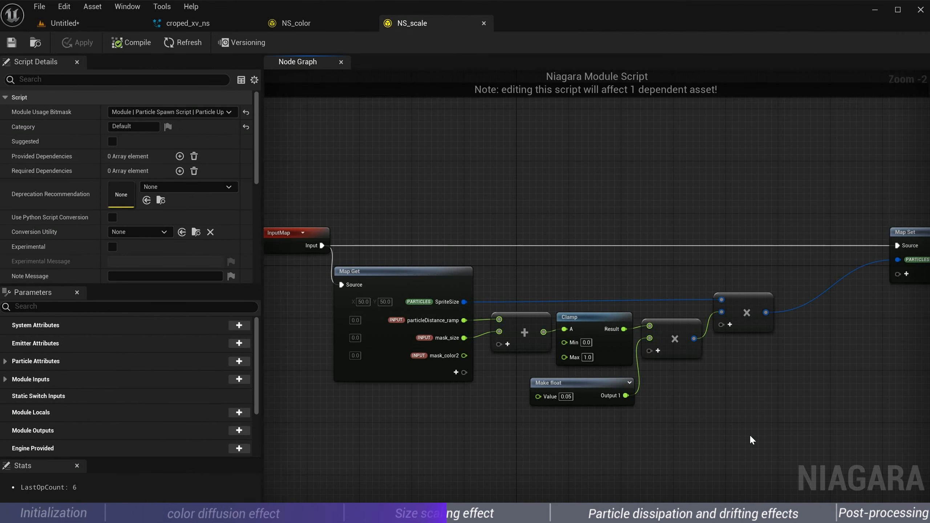
In croped_xv_ns, link the NS Scale module's particleDistance_ramp input to Particles particleDistance_ramp
click(201, 26)
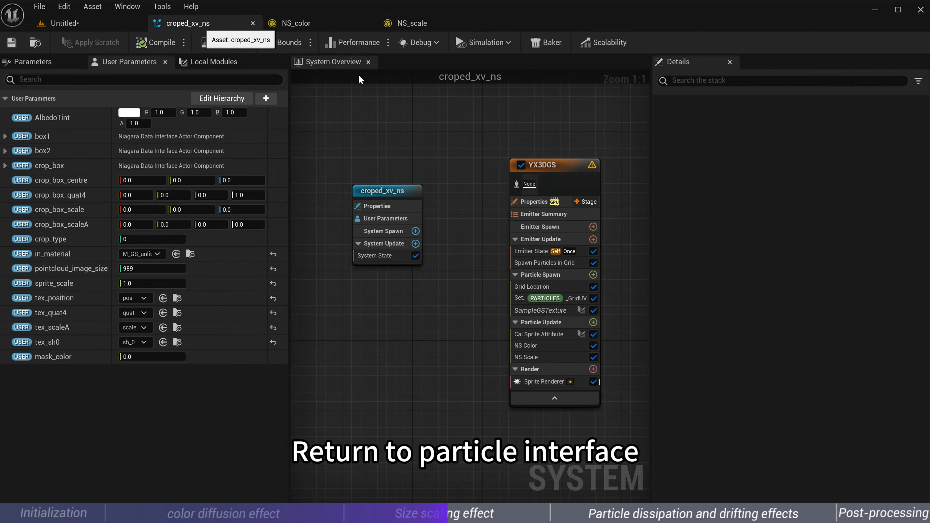
click(563, 358)
click(900, 172)
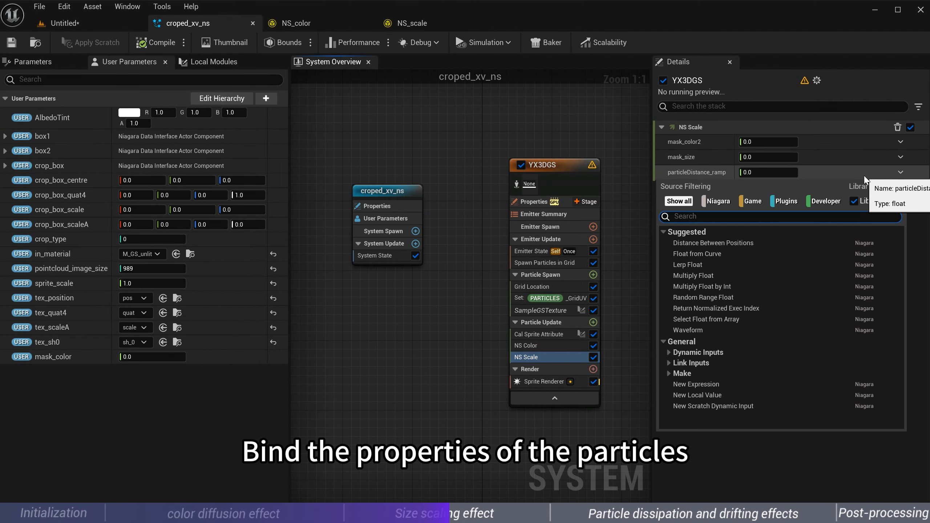
text(pari)
key(BackSpace)
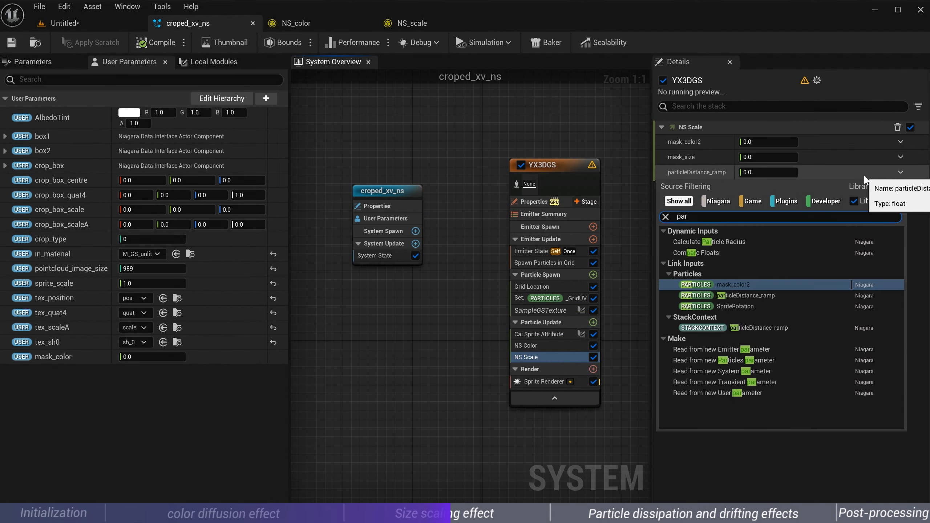
click(745, 295)
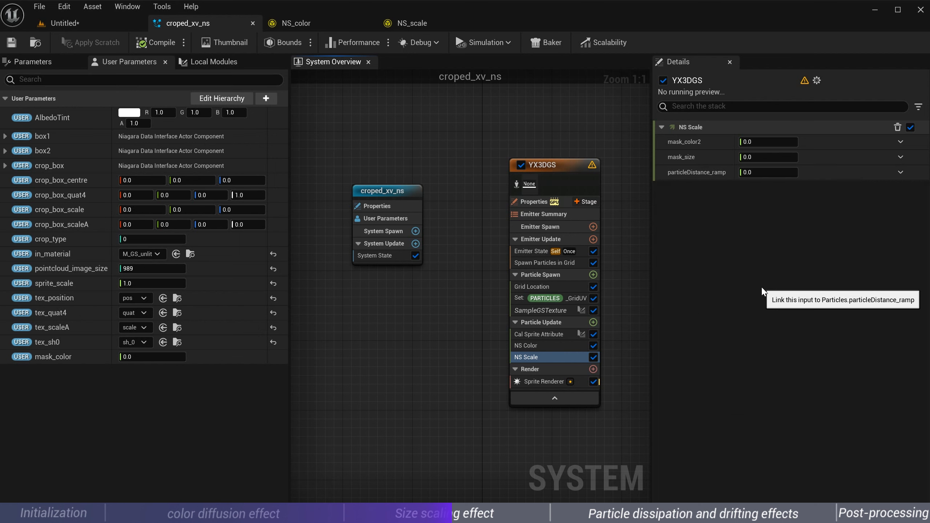
Link the NS Scale module's mask_color2 input to Particles mask_color2
click(900, 142)
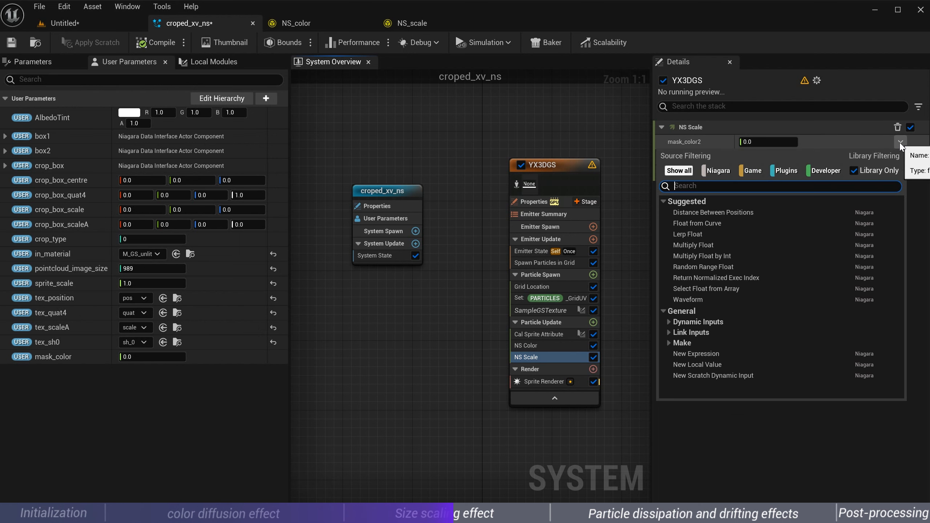
text(mask)
click(776, 297)
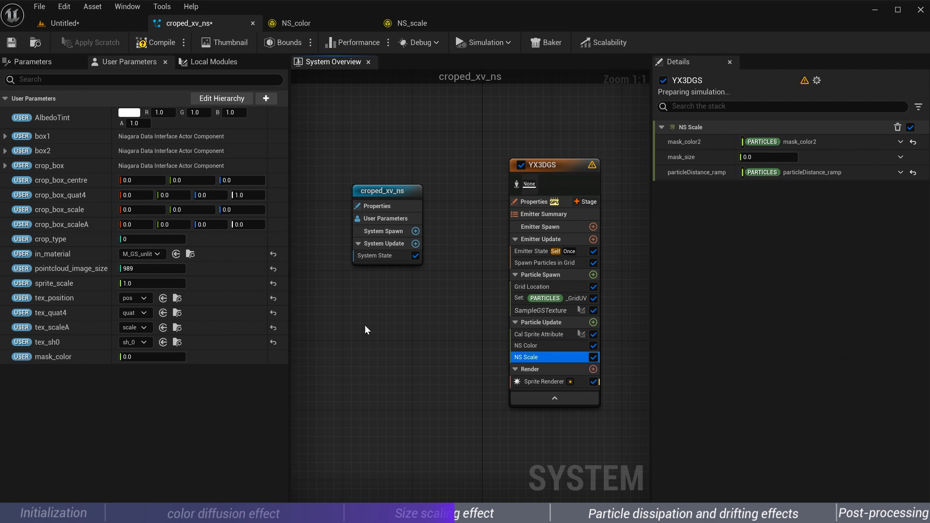
Create a float user parameter named mask_size and bind it to the NS Scale module's mask_size input
click(266, 98)
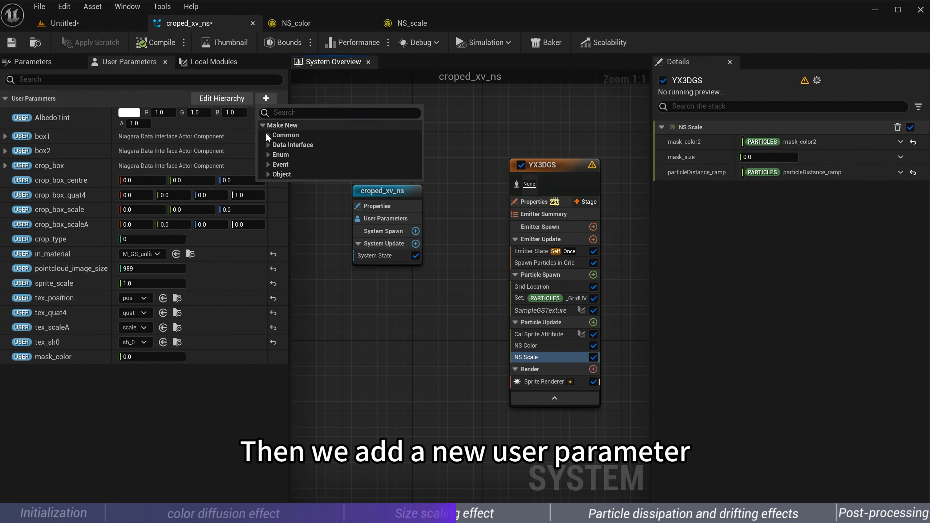
click(268, 135)
click(279, 170)
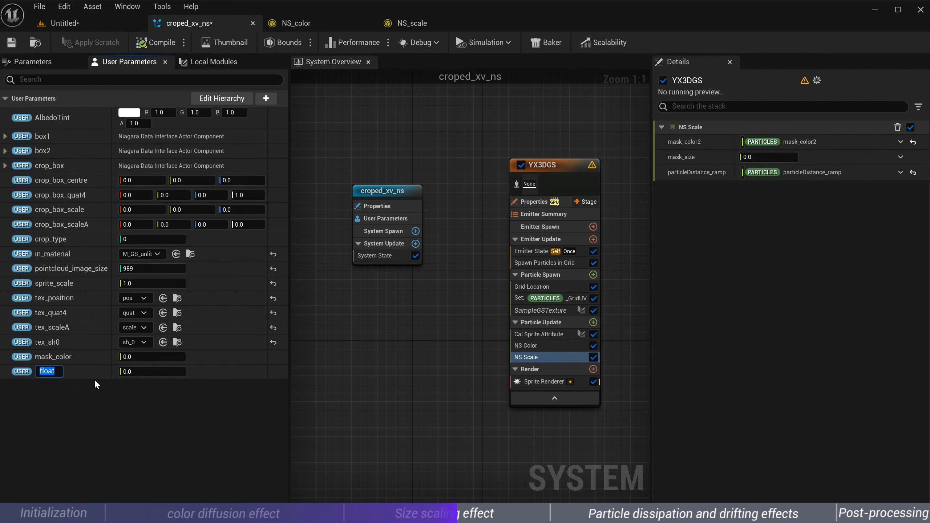
text(mask_size)
key(Return)
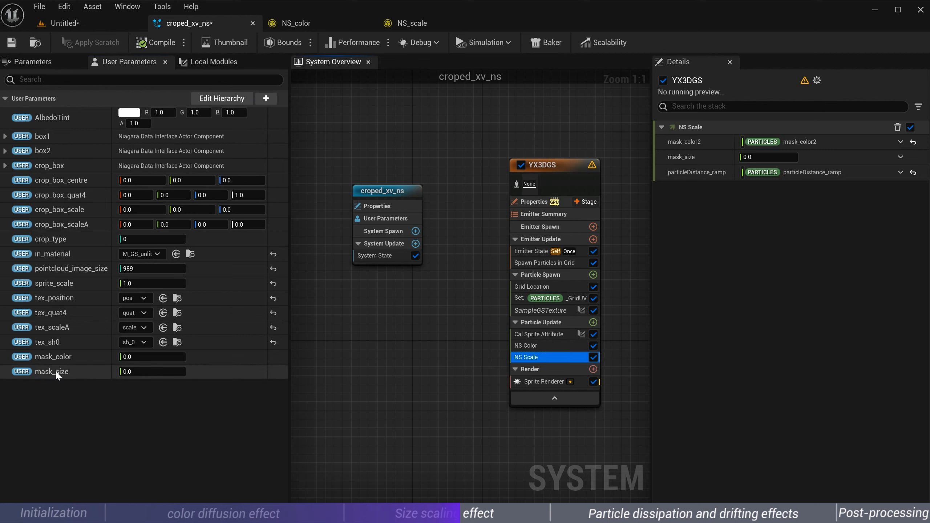
drag(55, 371, 760, 158)
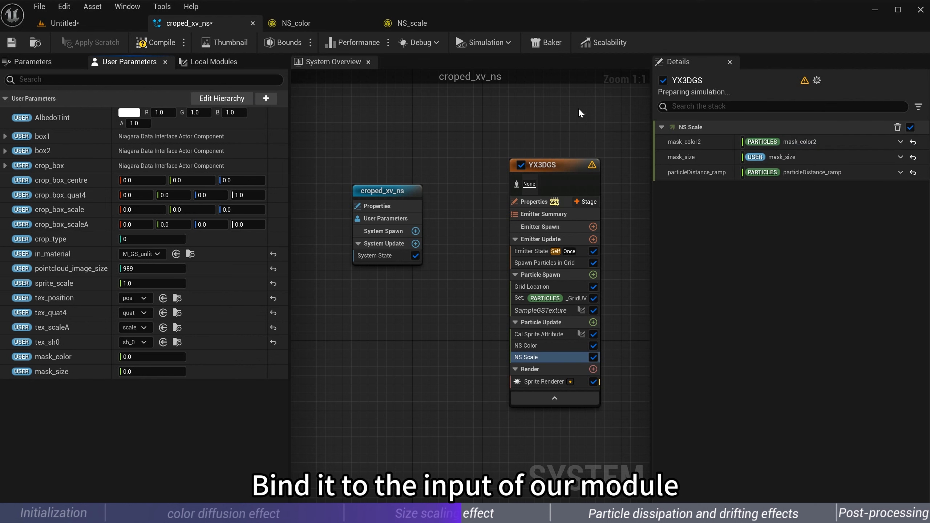
Save the croped_xv_ns system and add a mask_size parameter track to NiagaraComponent0 in the level sequence
click(11, 43)
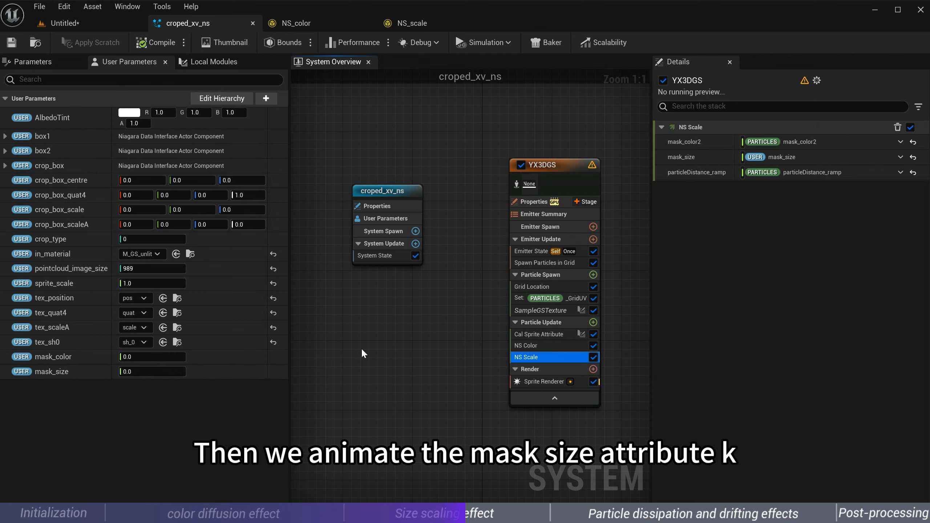
click(44, 23)
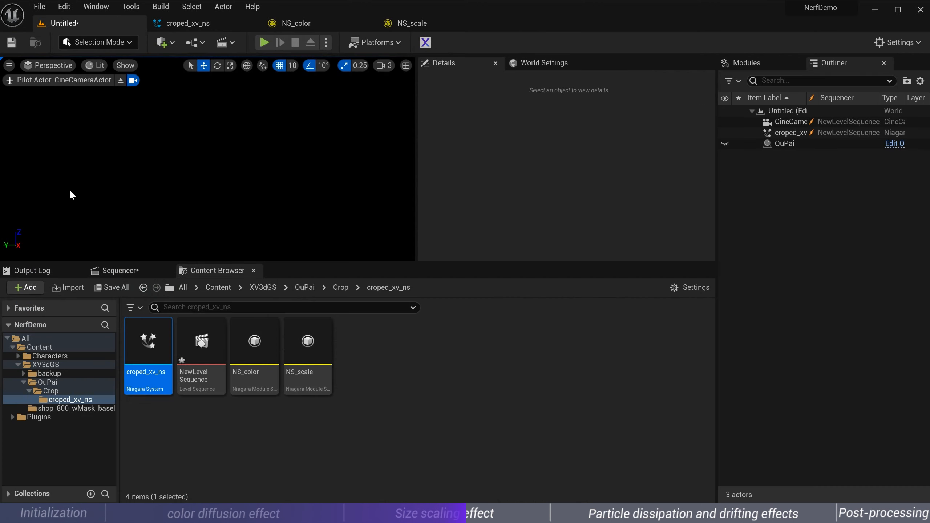
click(113, 270)
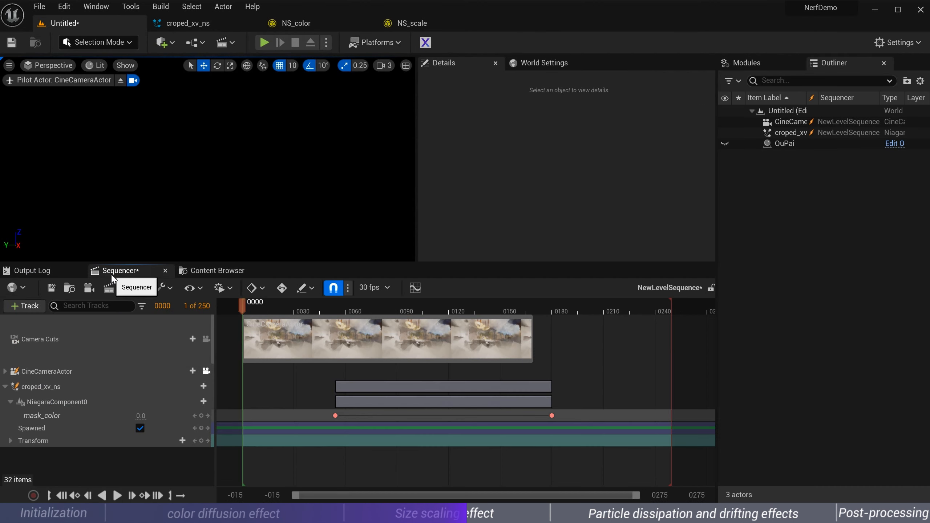
click(203, 402)
text(mask)
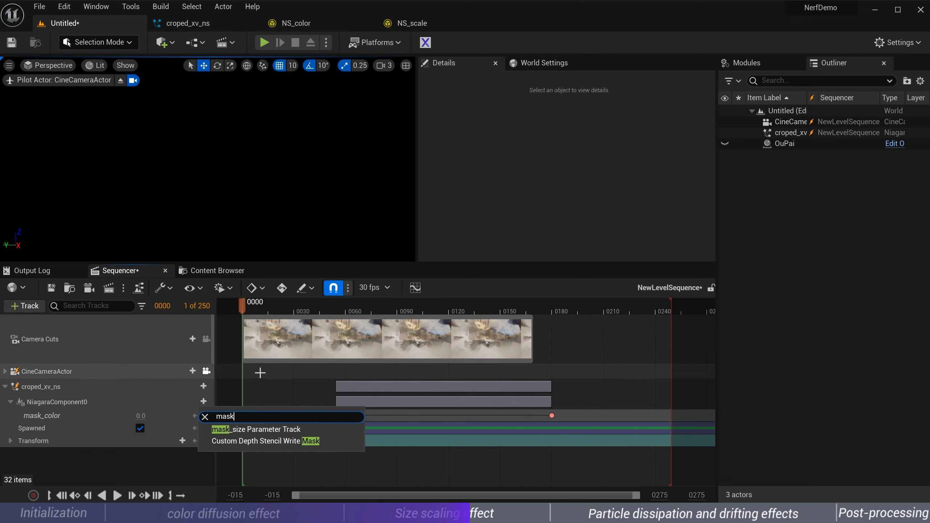
click(236, 429)
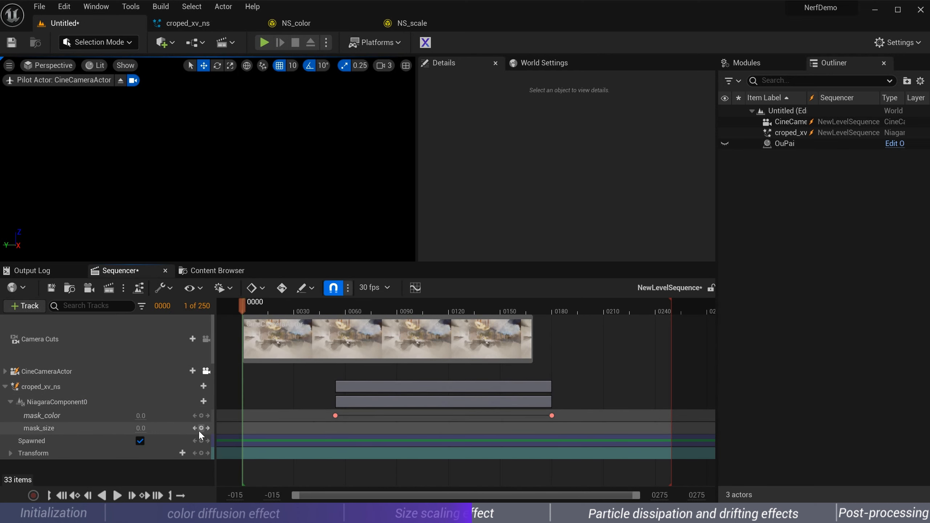
Keyframe mask_size at frame 0 with its current value and set it to 2 at frame 97
click(199, 429)
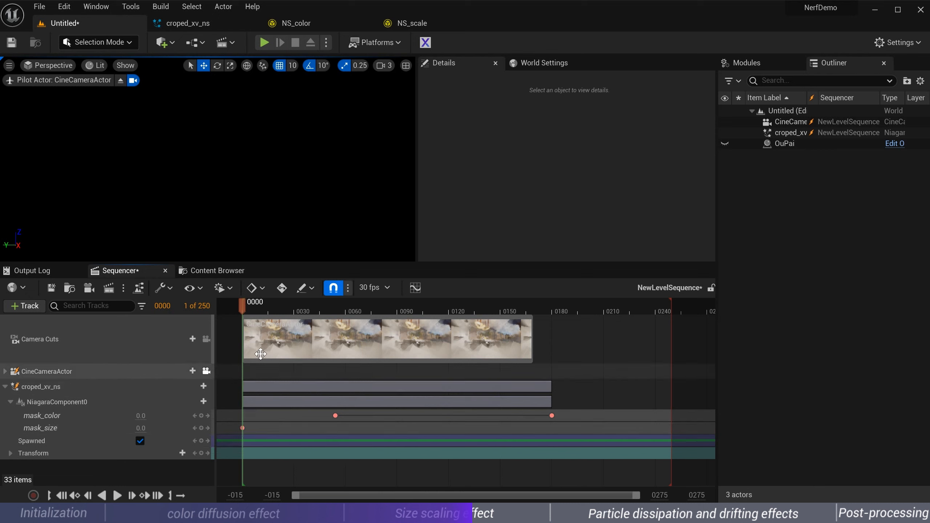
click(165, 305)
text(97)
key(Return)
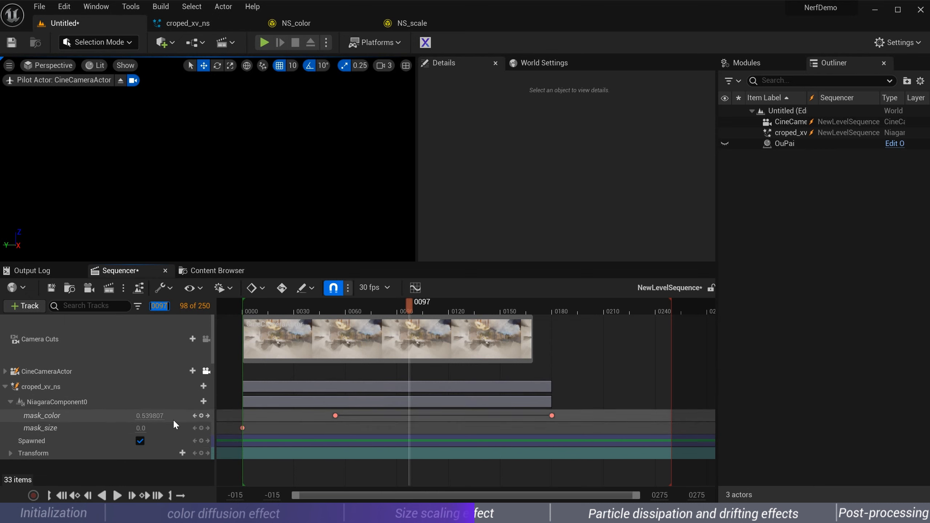
click(139, 428)
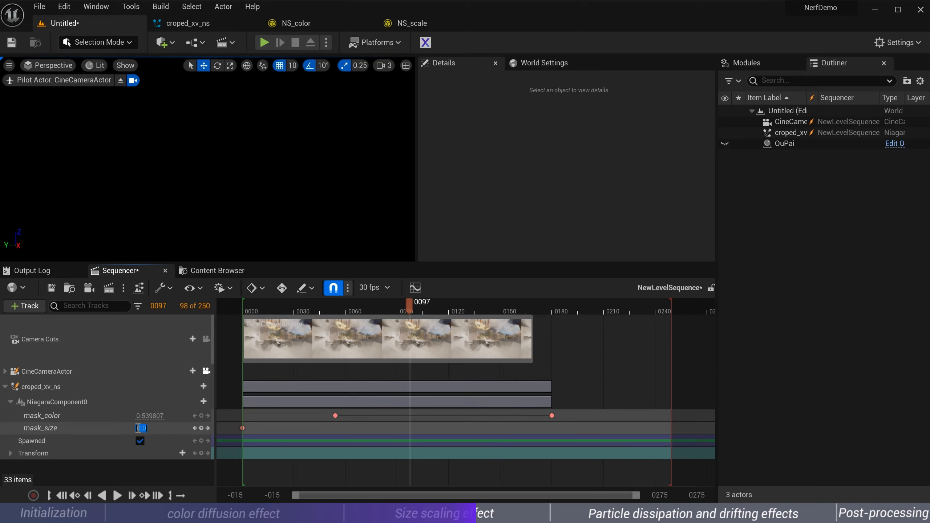
text(2)
key(Return)
Play the level sequence from the start several times to review the first-layer particle scaling effect
drag(364, 307, 274, 308)
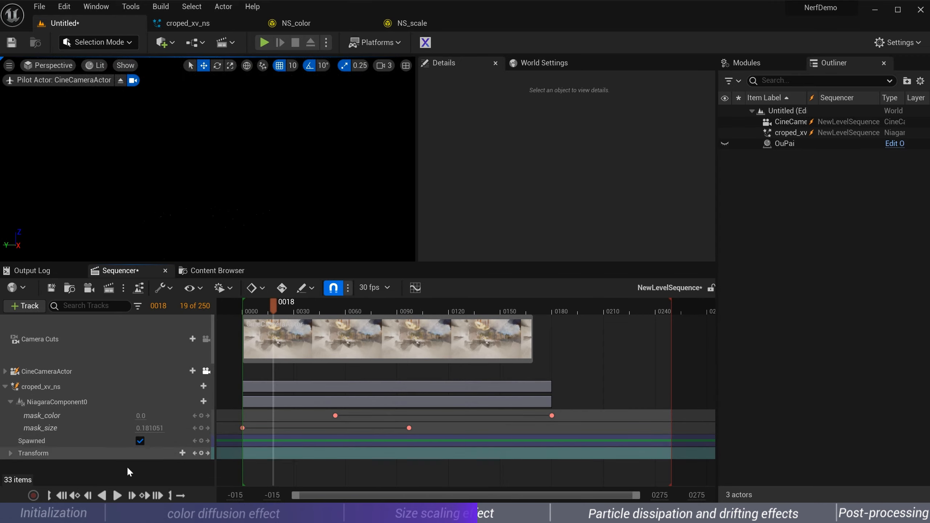
click(61, 496)
click(116, 496)
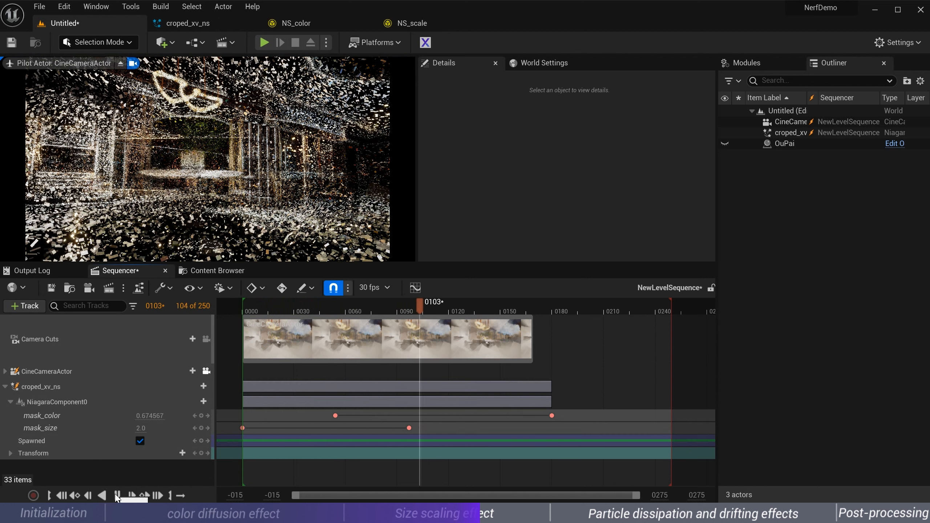
click(117, 497)
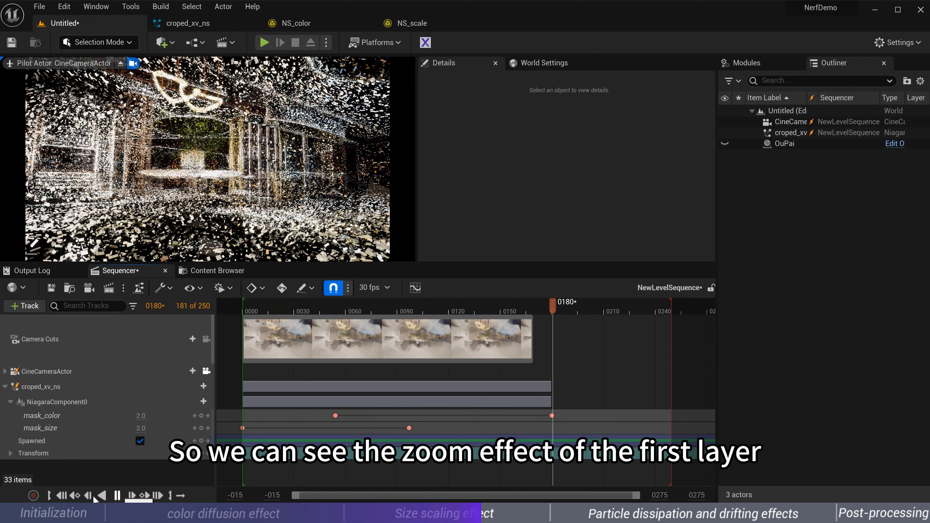
click(61, 497)
click(115, 497)
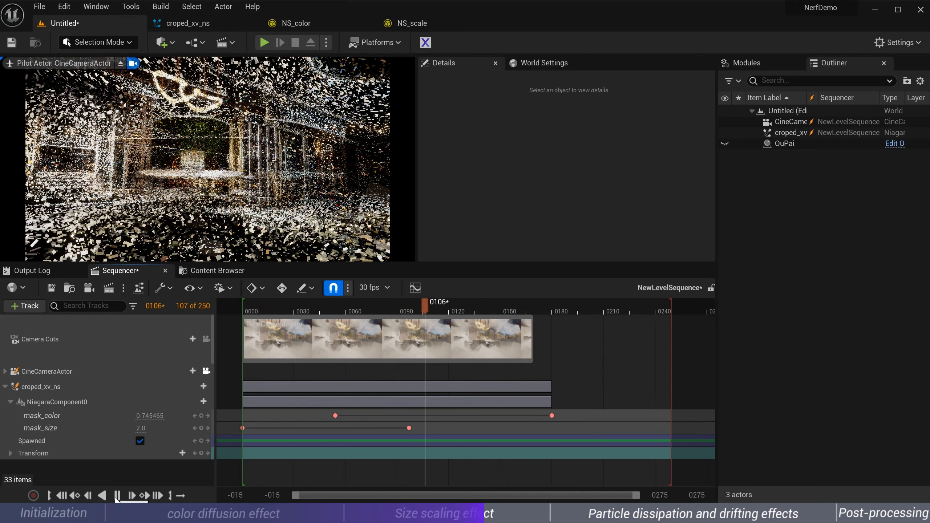
click(117, 497)
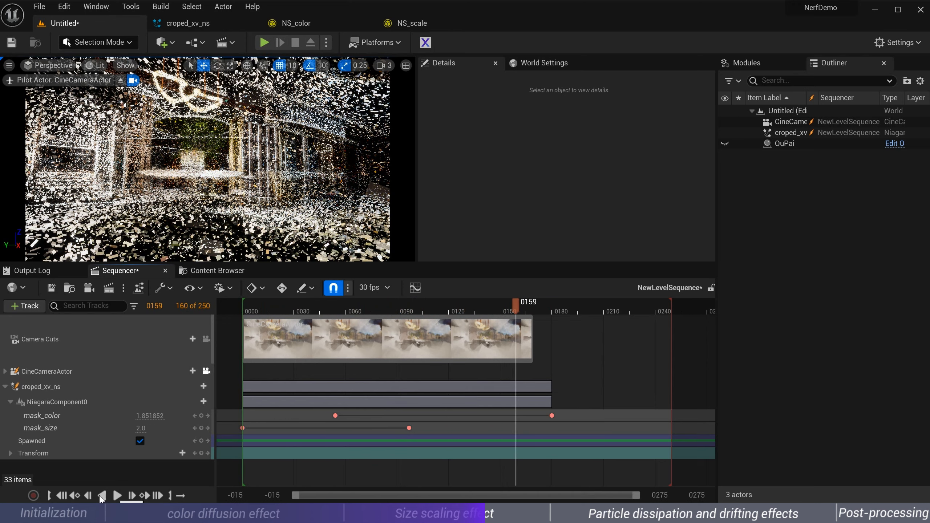
click(66, 496)
click(118, 496)
click(118, 496)
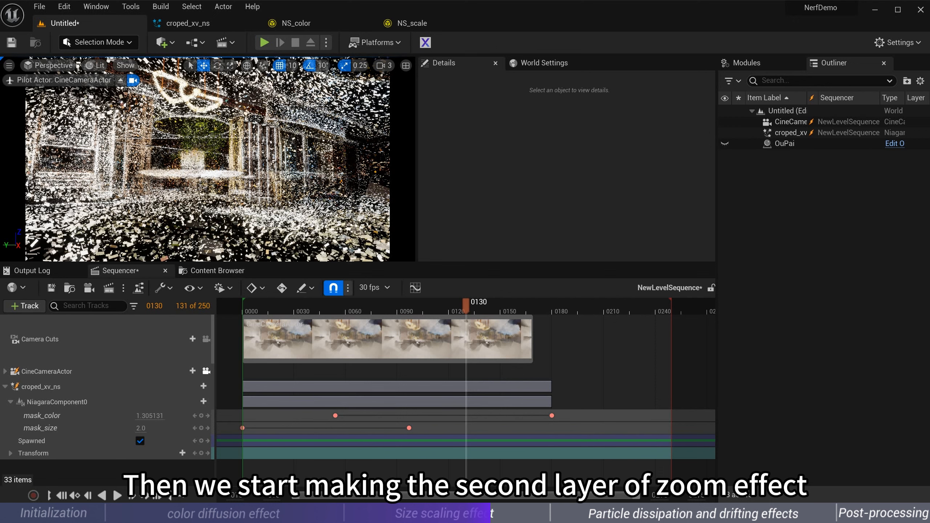
Add a Lerp node to the NS_scale graph below the Multiply nodes and convert its numeric pins to float
click(412, 23)
right_click(638, 348)
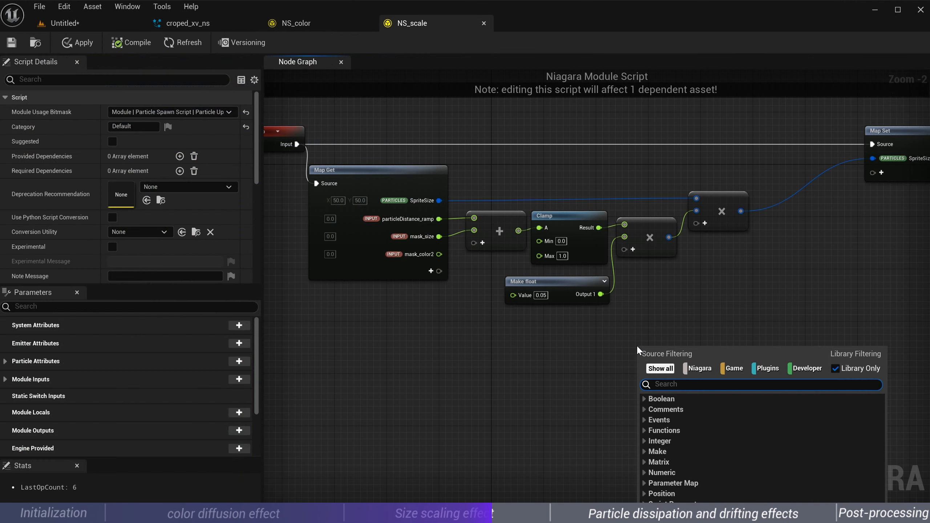
text(lerp)
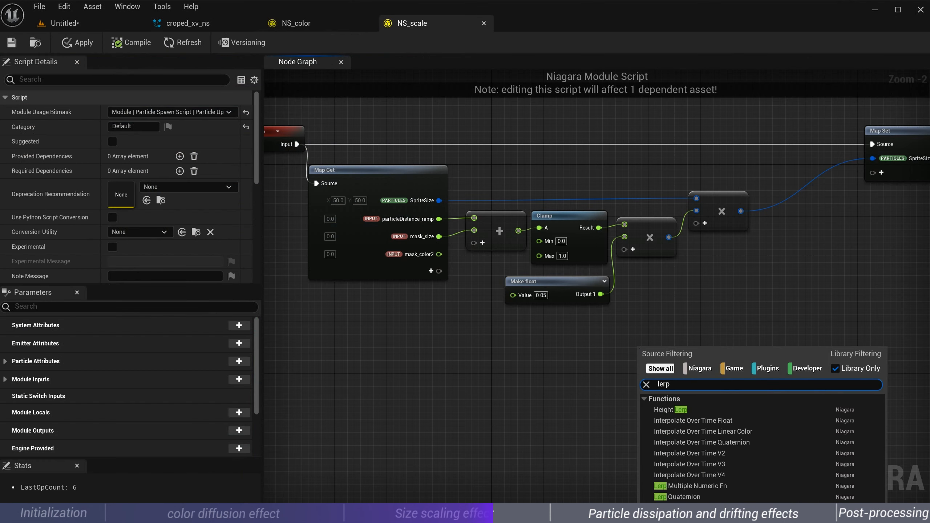
click(668, 511)
drag(664, 340, 683, 313)
right_click(691, 332)
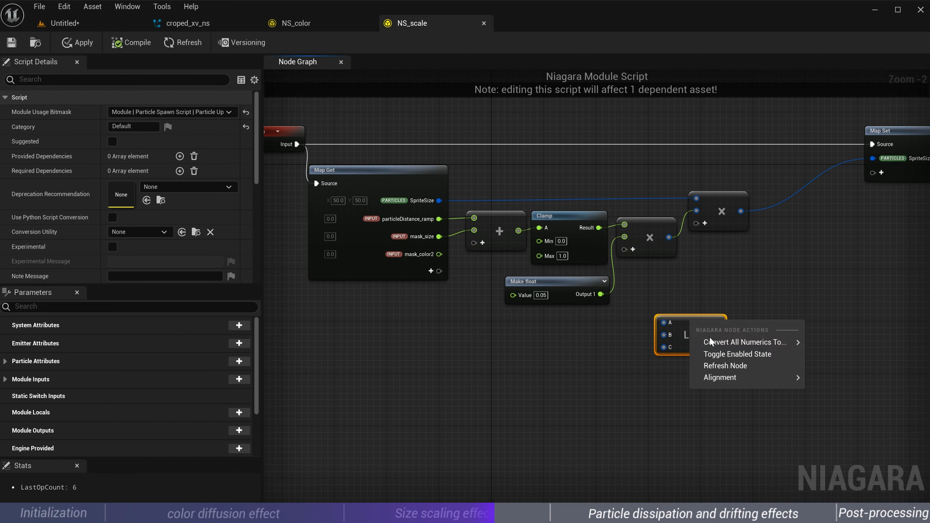
mouse_move(732, 339)
click(836, 361)
Connect mask_color2 to the Lerp's C input and feed the 0.05 float through a 1-A node into its B input
drag(439, 254, 663, 352)
drag(602, 295, 607, 311)
text(1-)
click(621, 371)
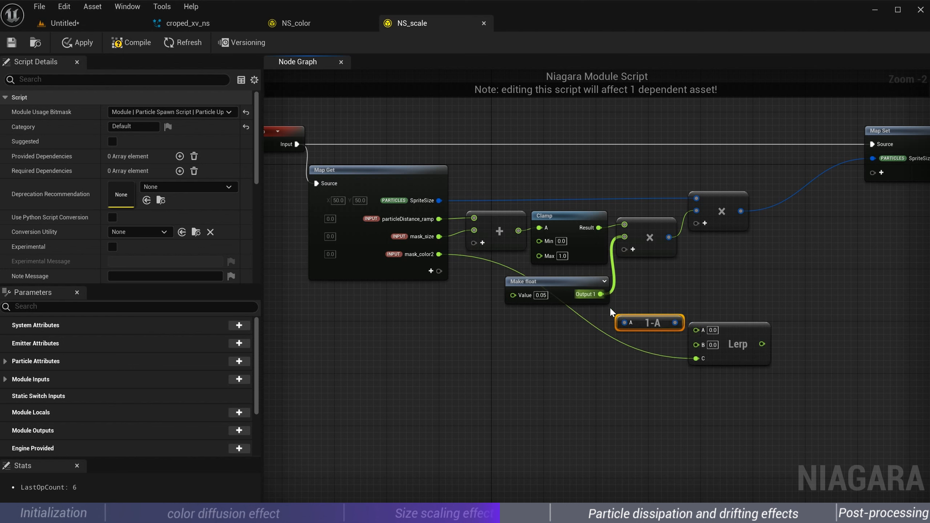
drag(729, 332, 754, 339)
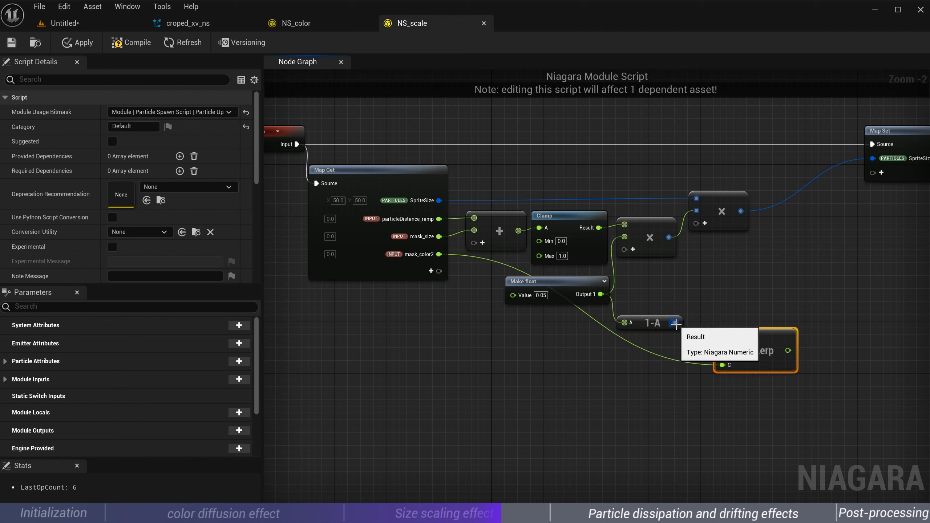
drag(675, 322, 720, 351)
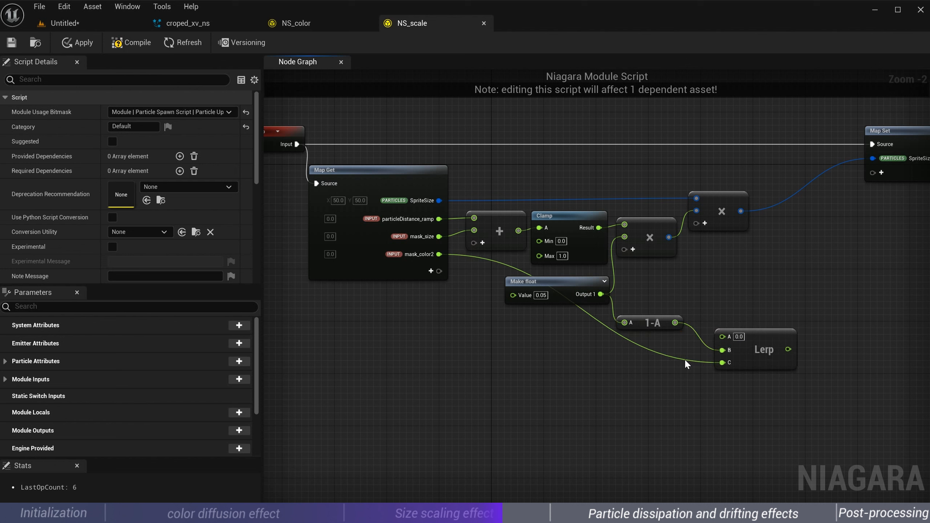
Add a reroute point to the mask_color2 wire, place it below Make float, and shift the Lerp node closer to 1-A
double_click(684, 359)
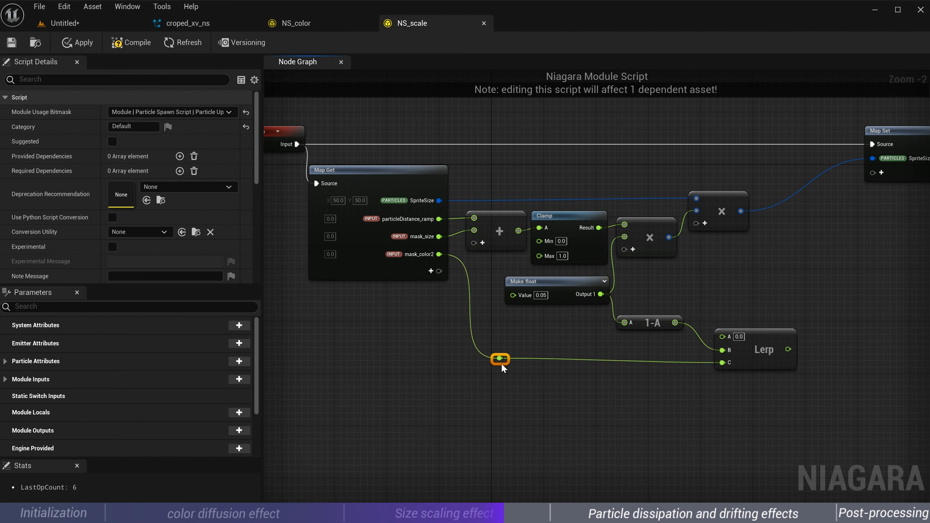
drag(501, 363, 494, 369)
drag(767, 349, 752, 346)
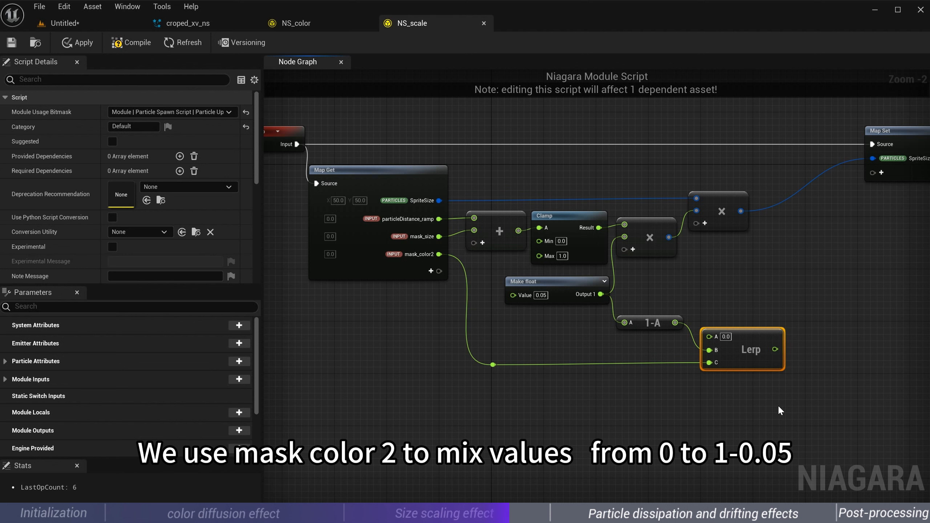
Create an Add node that sums the first Multiply result and the Lerp output
right_drag(778, 405, 697, 430)
right_drag(768, 404, 704, 431)
click(703, 431)
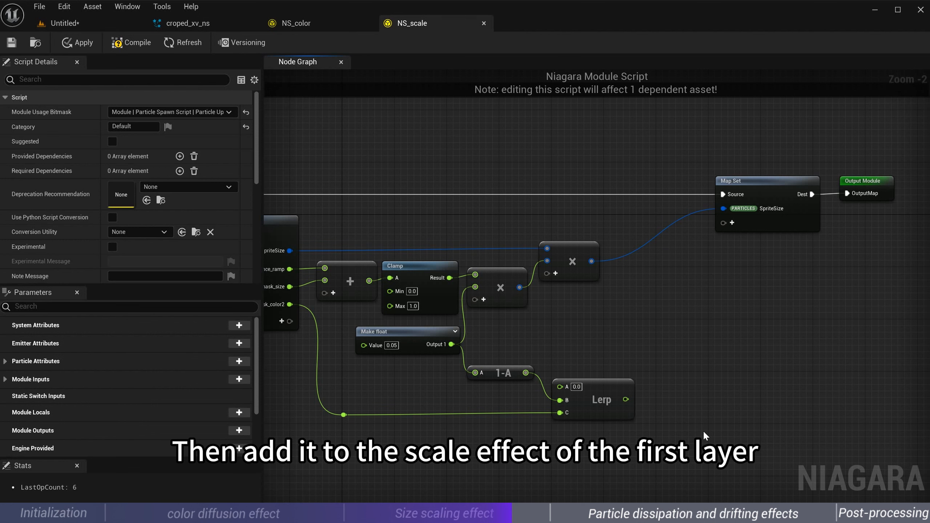
right_click(686, 321)
text(add)
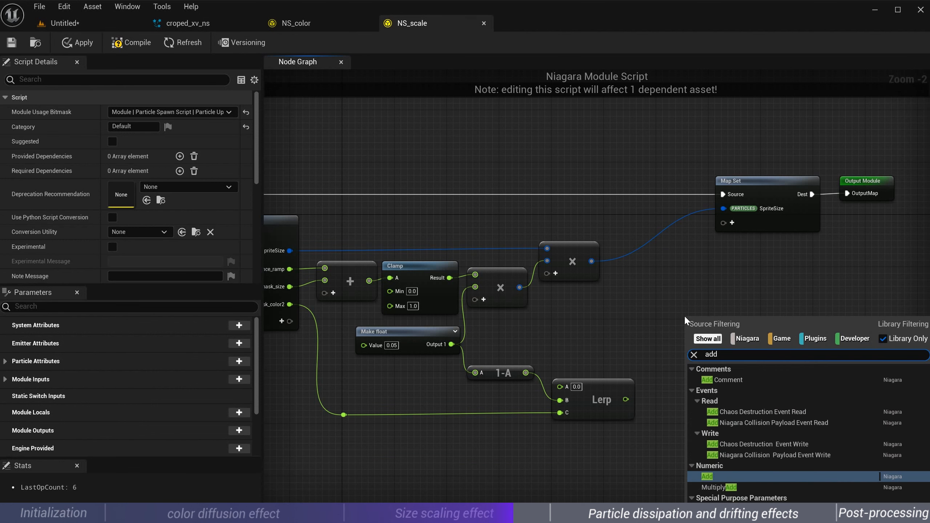
click(711, 476)
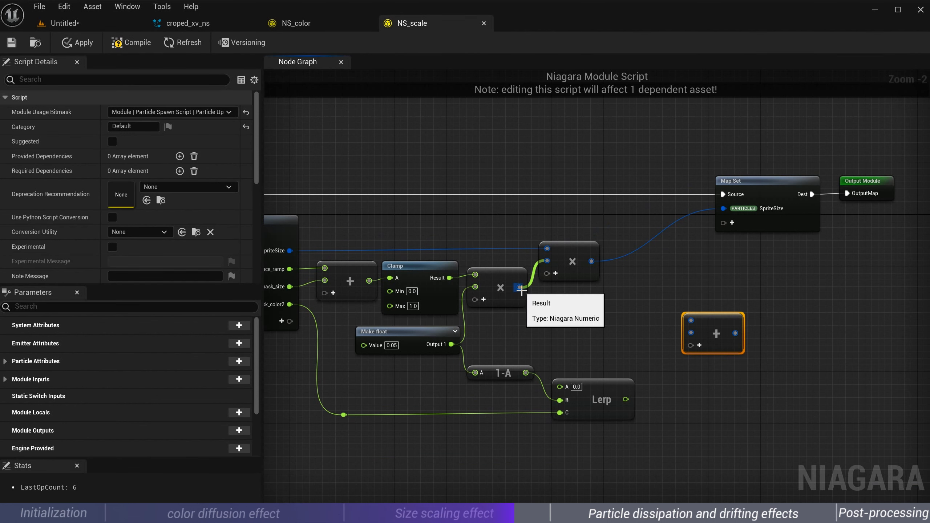
drag(519, 288, 693, 321)
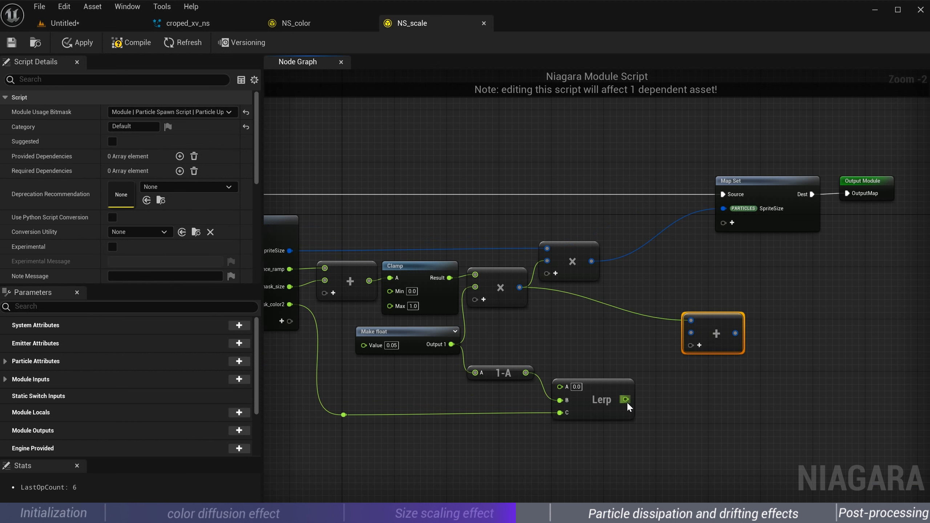
drag(625, 400, 670, 301)
Move the final Multiply and output nodes past the Add node and connect the Add result to the Multiply's second input
right_drag(761, 282, 757, 340)
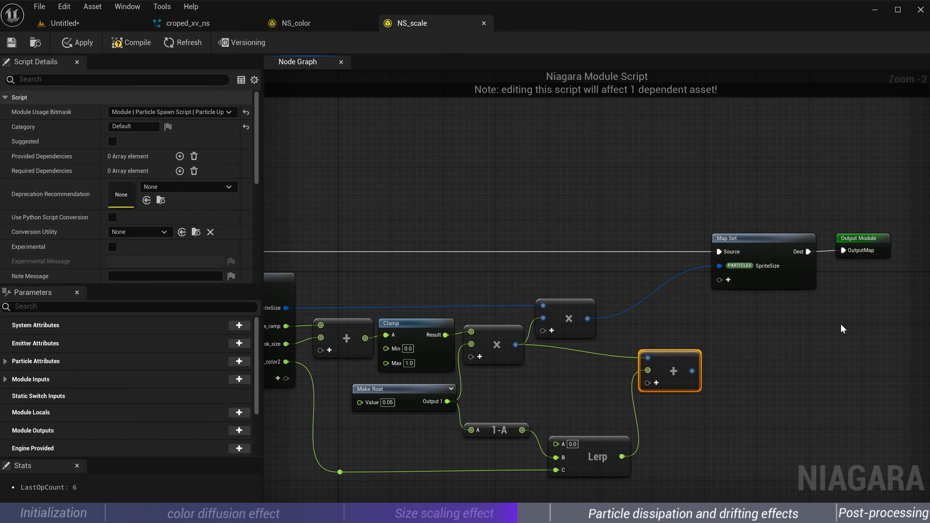
drag(840, 323, 569, 233)
drag(552, 310, 769, 297)
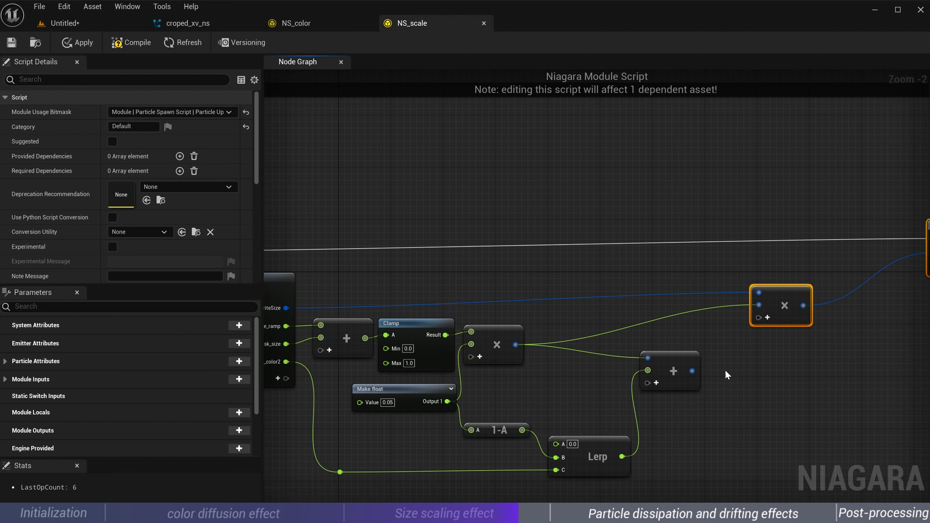
drag(692, 373, 758, 305)
drag(690, 351, 678, 333)
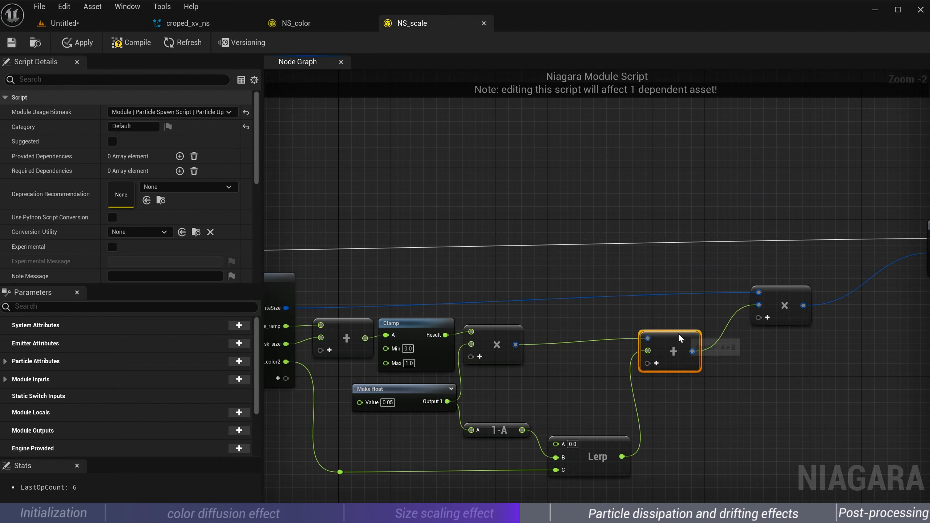
Move the Map Set and Output Module nodes together, closer to the final Multiply node
click(753, 383)
right_drag(752, 383, 650, 383)
scroll(650, 383, down, 1)
right_drag(903, 351, 843, 357)
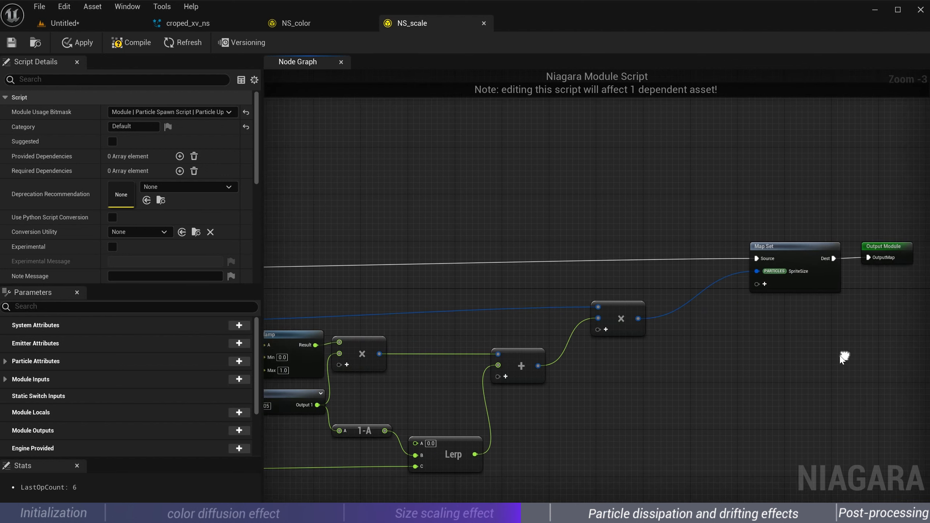
scroll(841, 356, down, 1)
drag(869, 357, 761, 291)
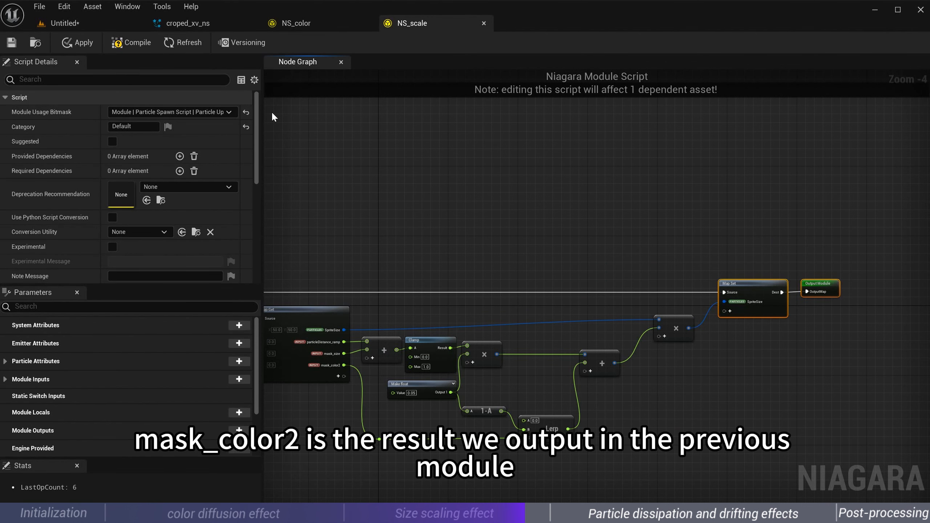
Examine how the NS_color graph outputs mask_color2 from Remap Range 002, and return to the NS_scale graph
click(295, 27)
right_drag(572, 437, 448, 348)
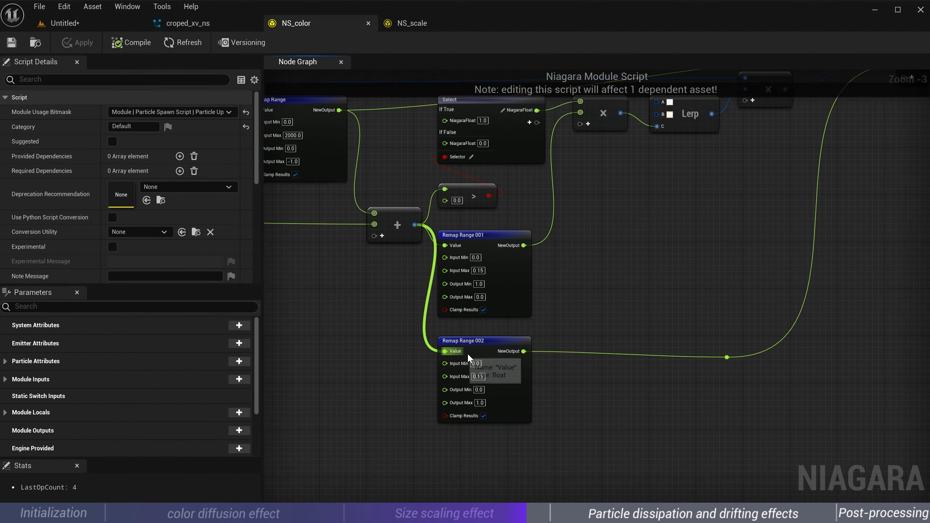
scroll(550, 326, down, 1)
right_drag(596, 308, 537, 366)
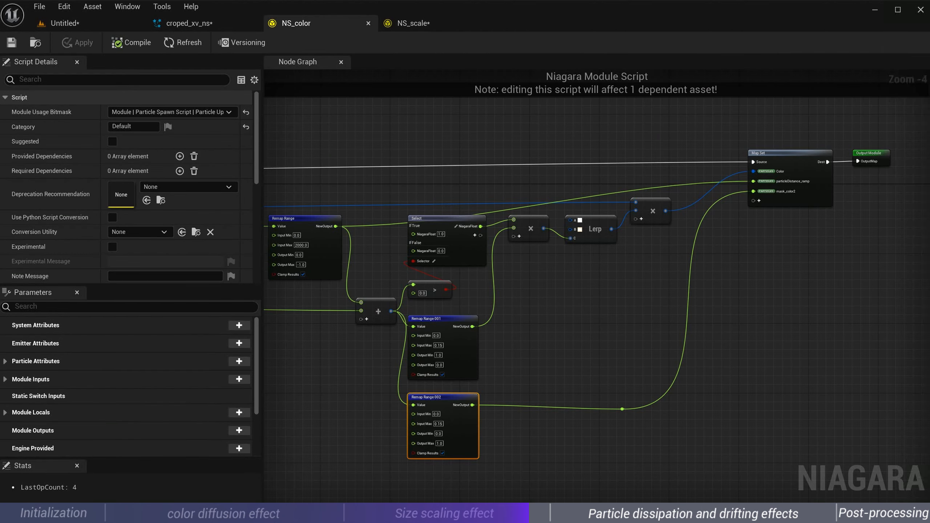
drag(929, 11, 800, 17)
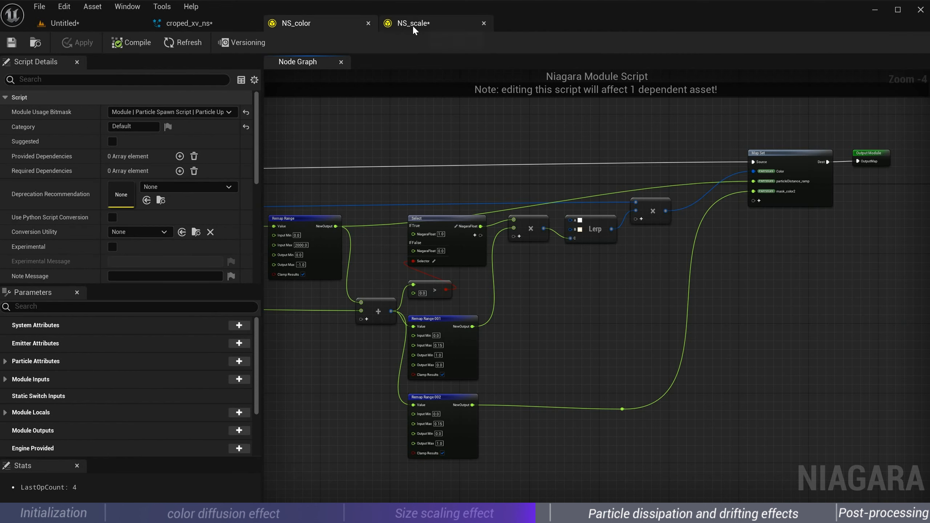
click(413, 24)
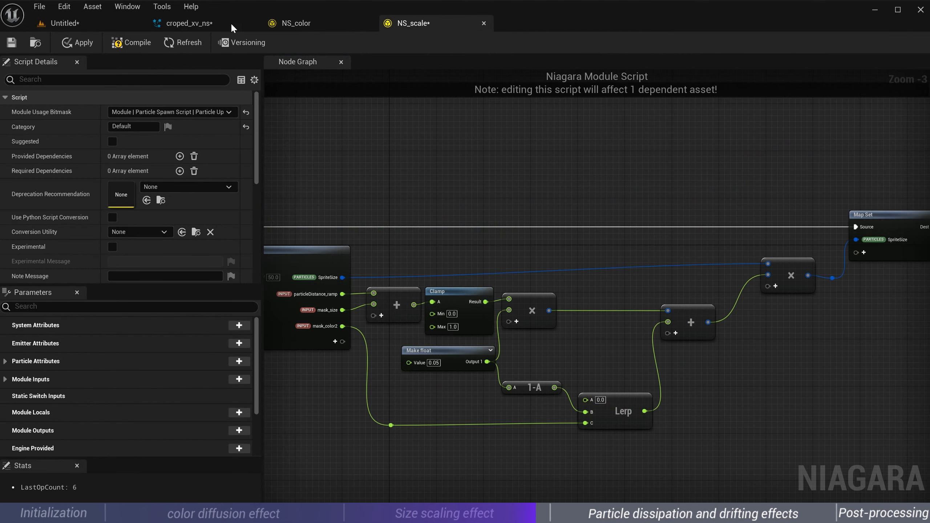
Play the level sequence from the start in the Untitled level to review the two-layer particle scaling animation
click(76, 26)
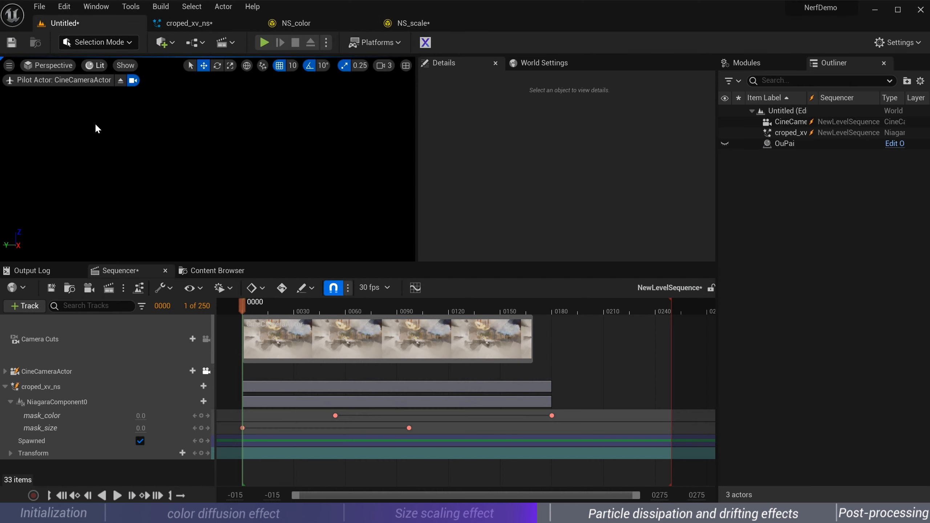
click(118, 496)
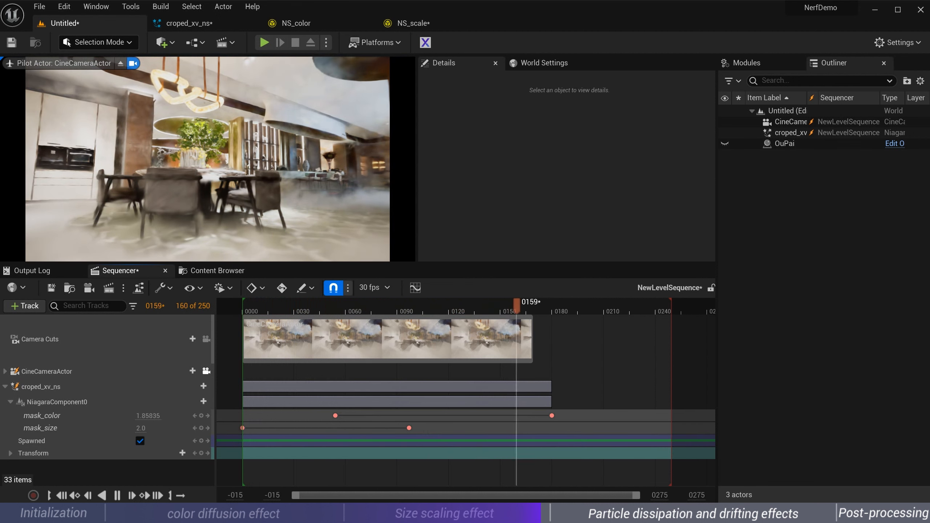
click(117, 496)
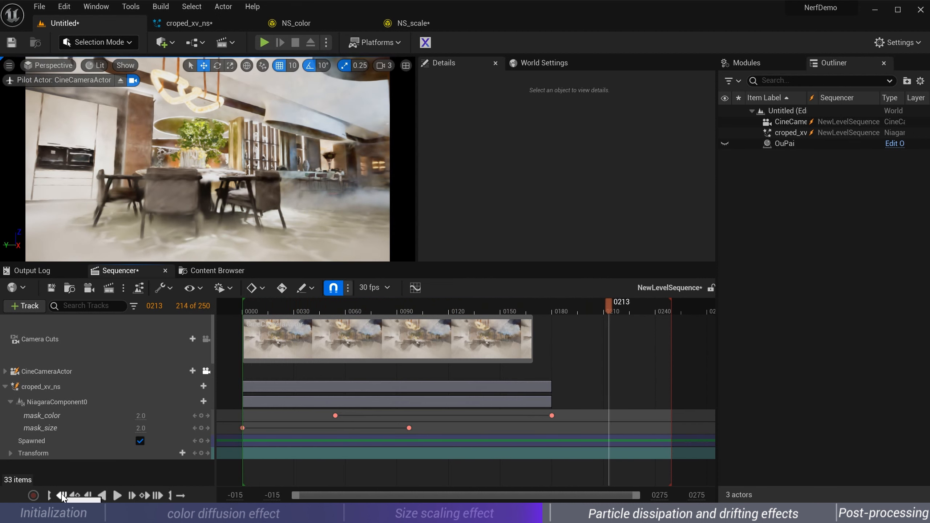
click(61, 495)
click(118, 495)
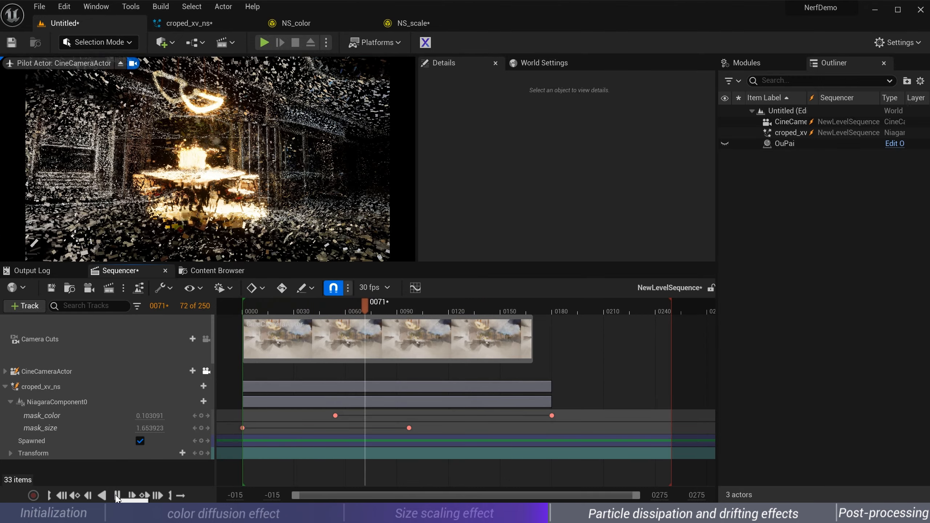
click(118, 496)
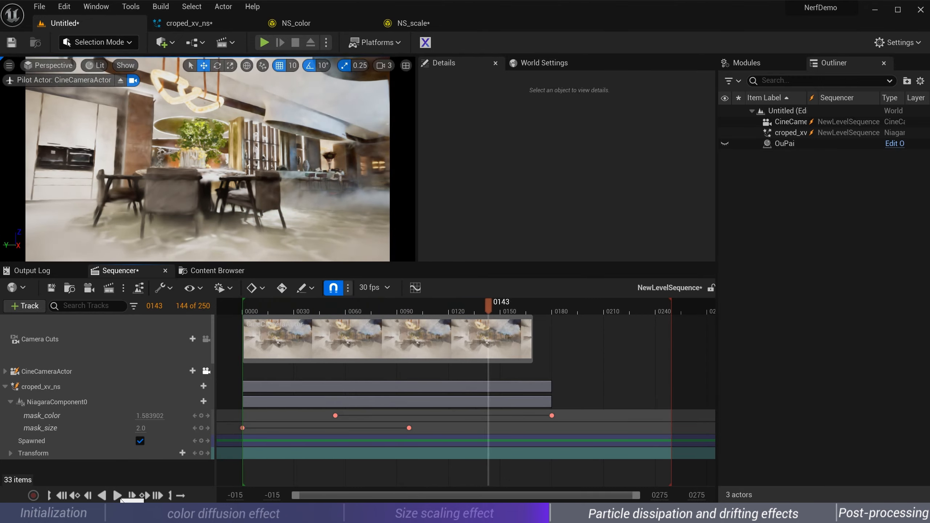
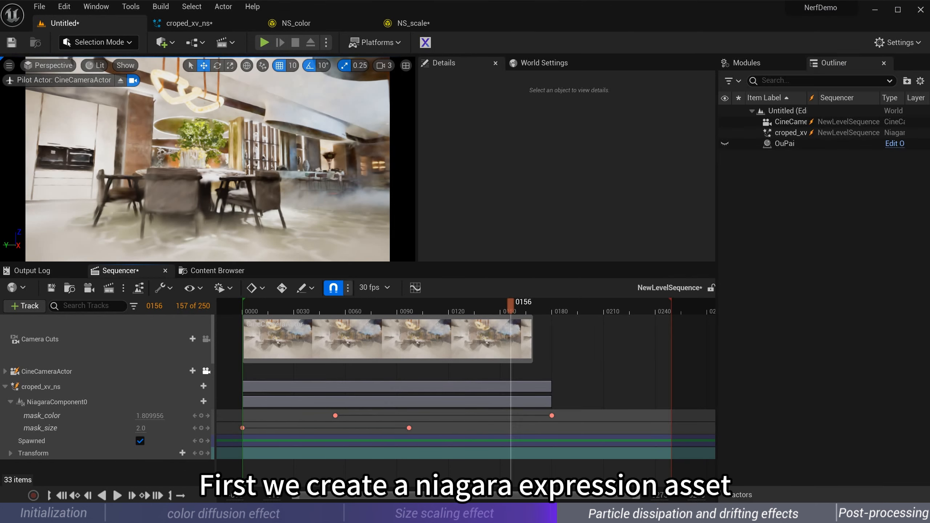
Create a Niagara module script named NS_dissipate in the croped_xv_ns content folder
click(217, 270)
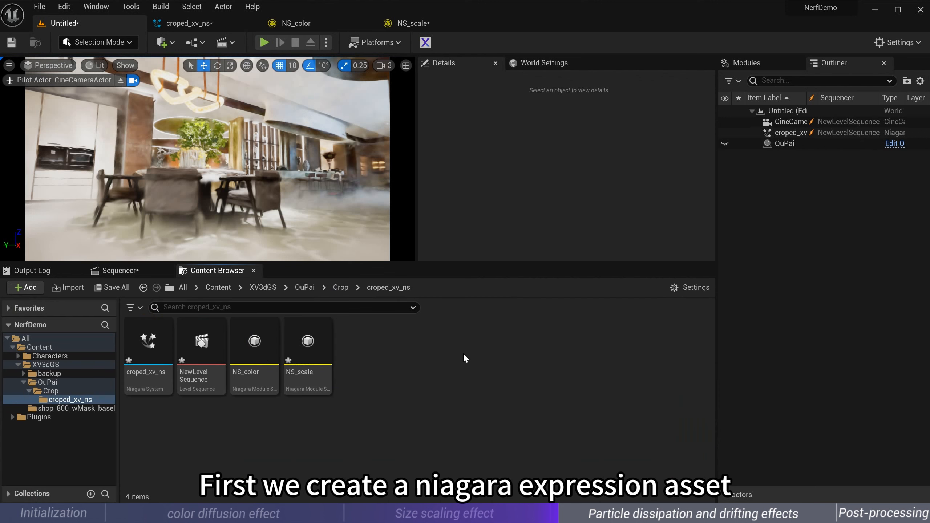
right_click(417, 459)
mouse_move(476, 328)
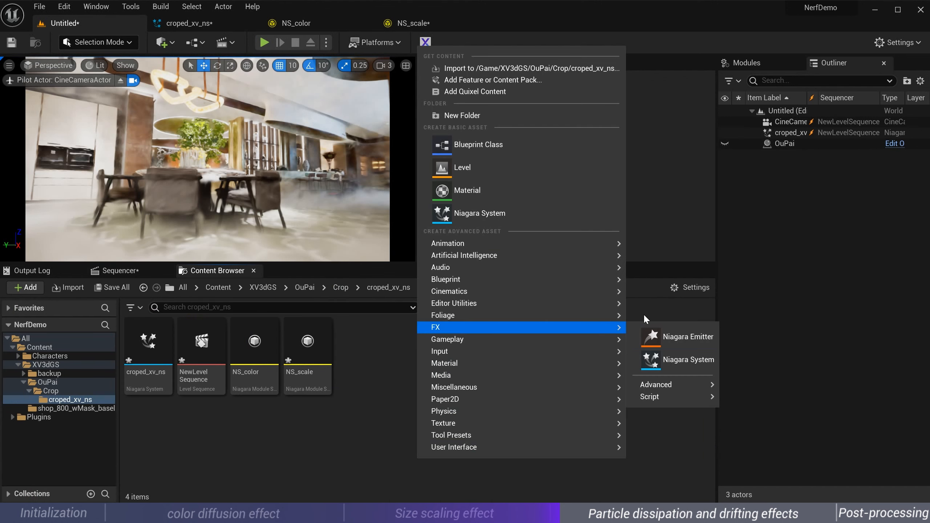
mouse_move(656, 396)
click(772, 456)
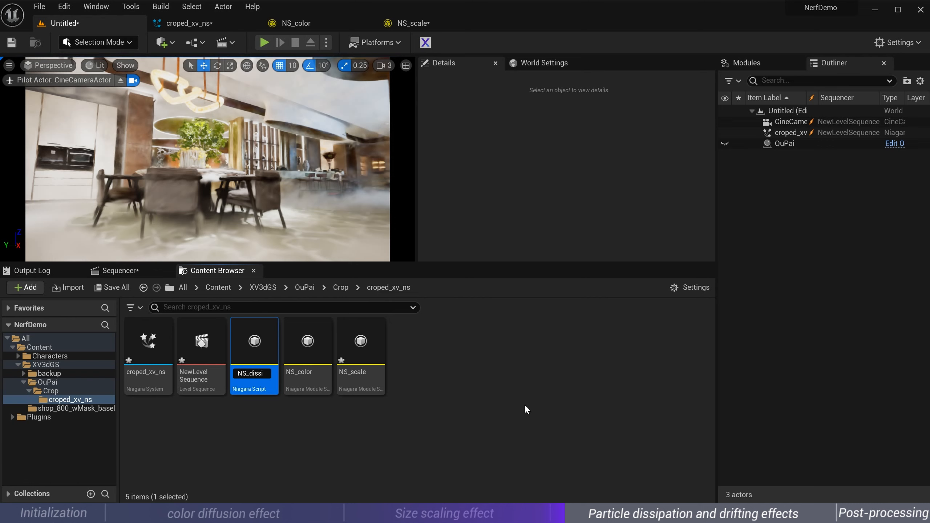
text(NS_dissipate)
key(Return)
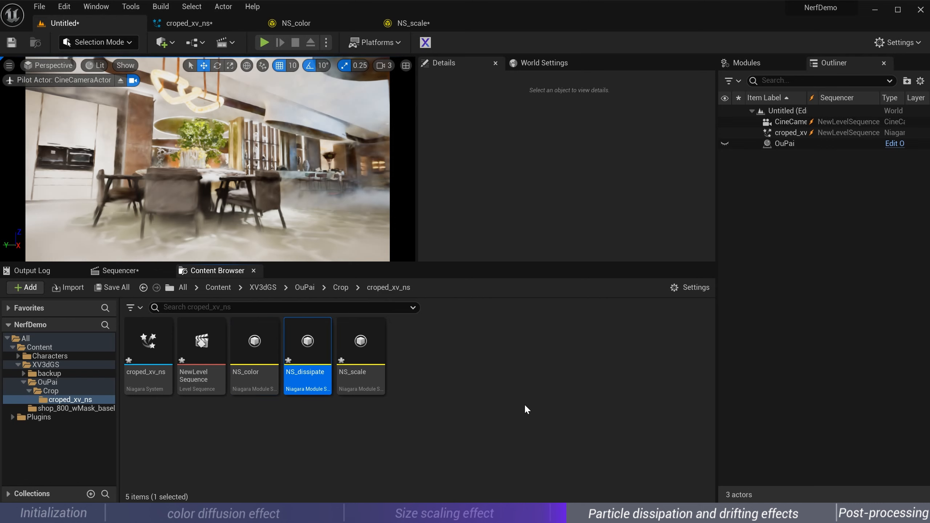
Add the NS_dissipate module after NS Scale in the YX3DGS emitter's Particle Update group, and redock the croped_xv_ns editor
click(185, 23)
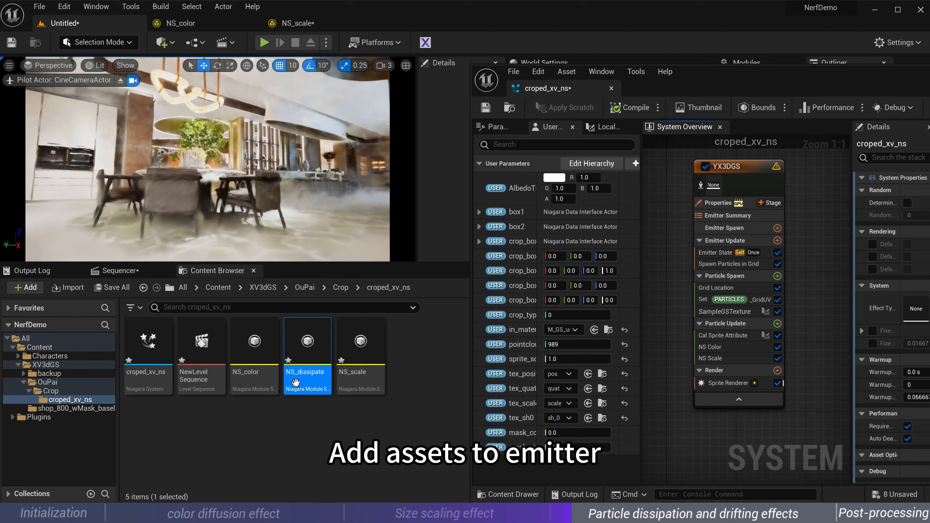
drag(308, 344, 708, 365)
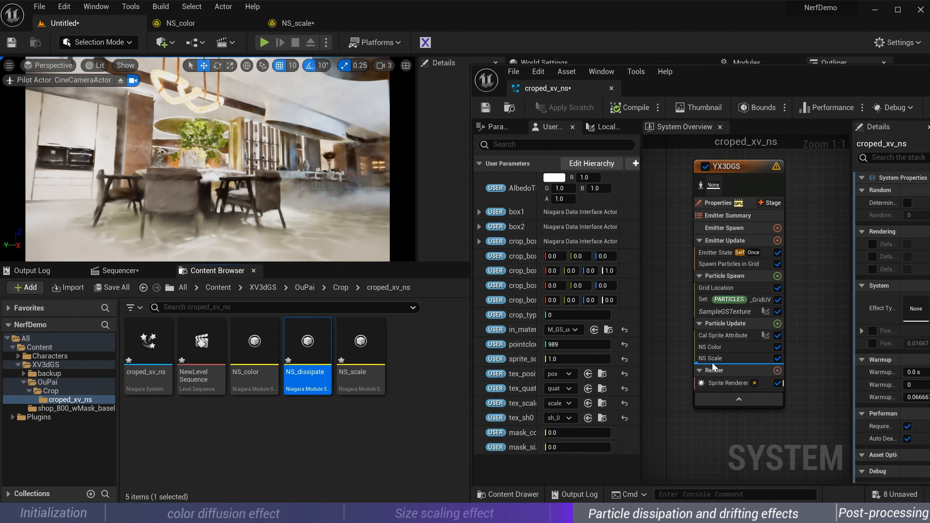
double_click(716, 370)
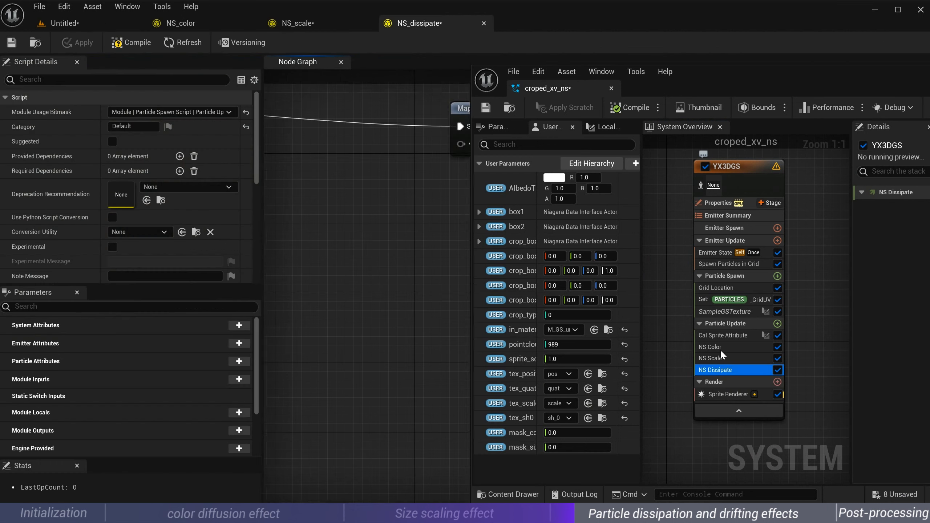
click(219, 31)
drag(219, 31, 217, 30)
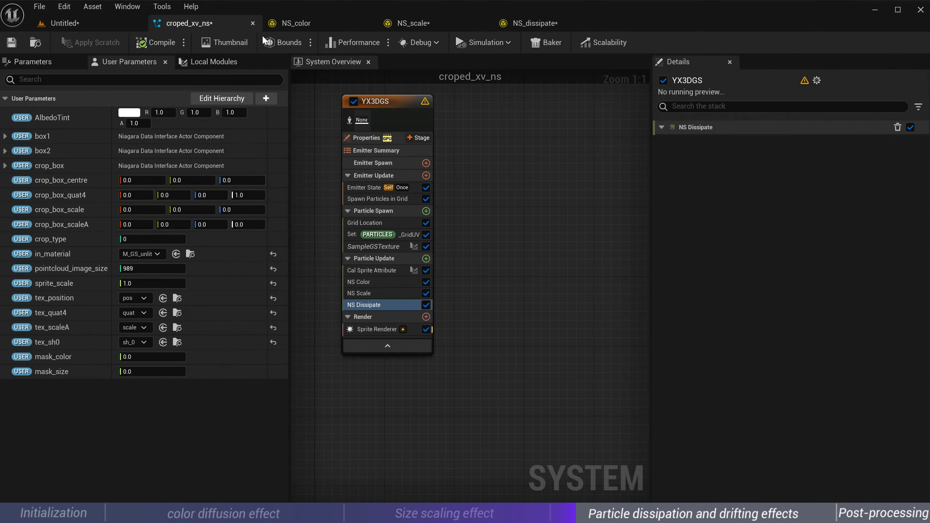
Open the NS_dissipate graph and add the Particles SpriteSize and Particles Color parameters to the Map Get node
double_click(395, 306)
right_drag(477, 426, 462, 291)
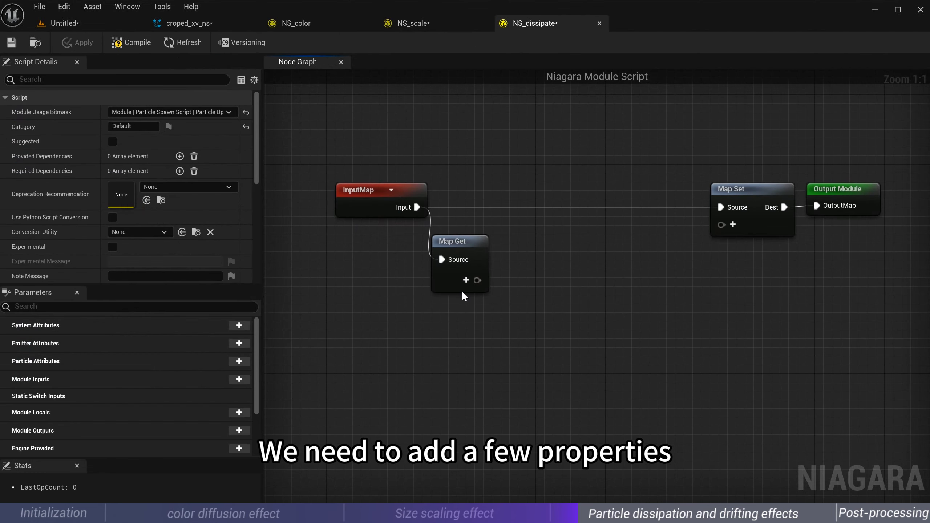
click(466, 280)
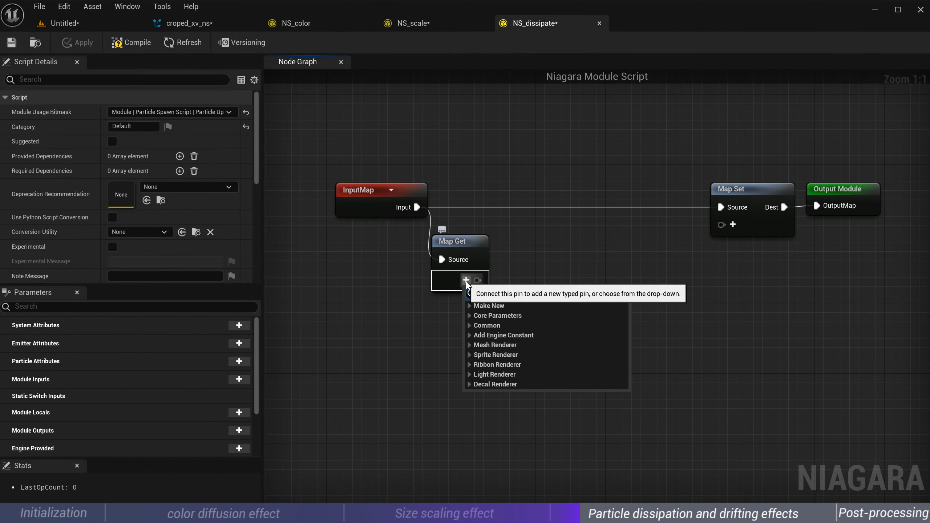
text(size)
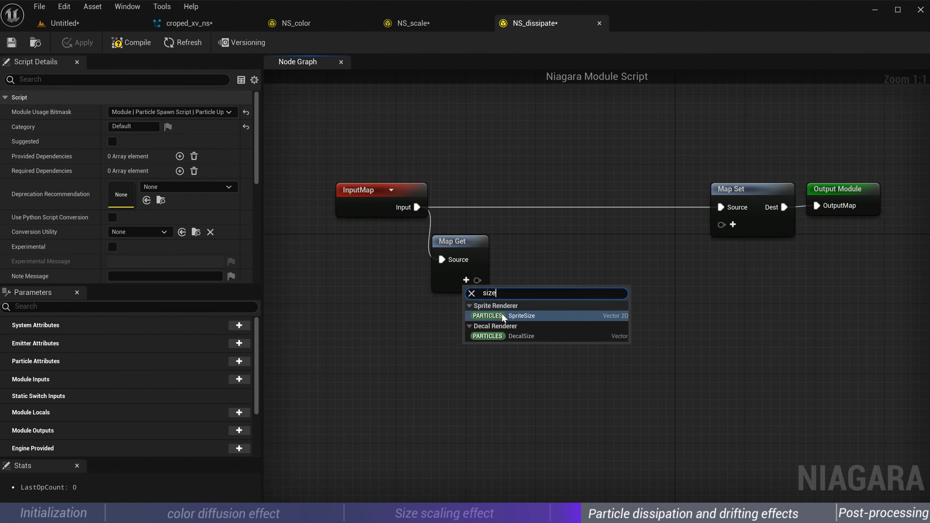
click(503, 317)
click(592, 305)
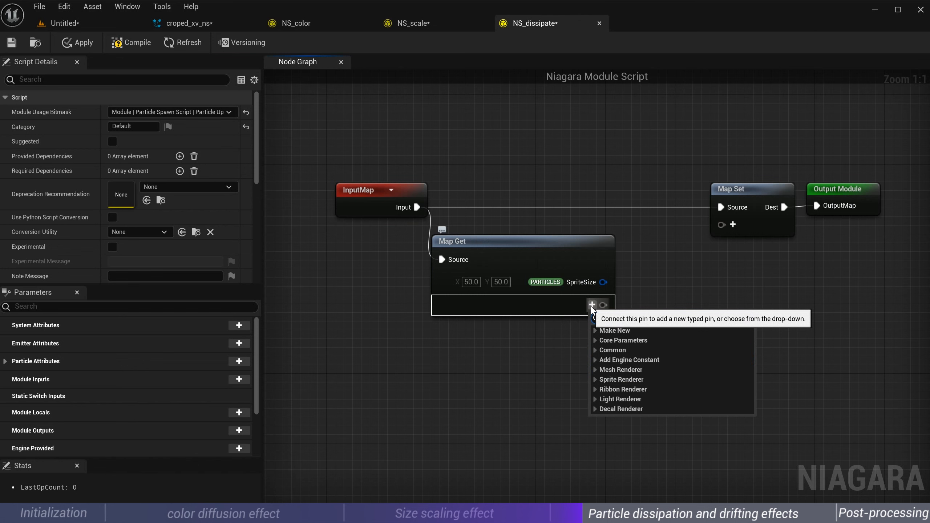
text(color)
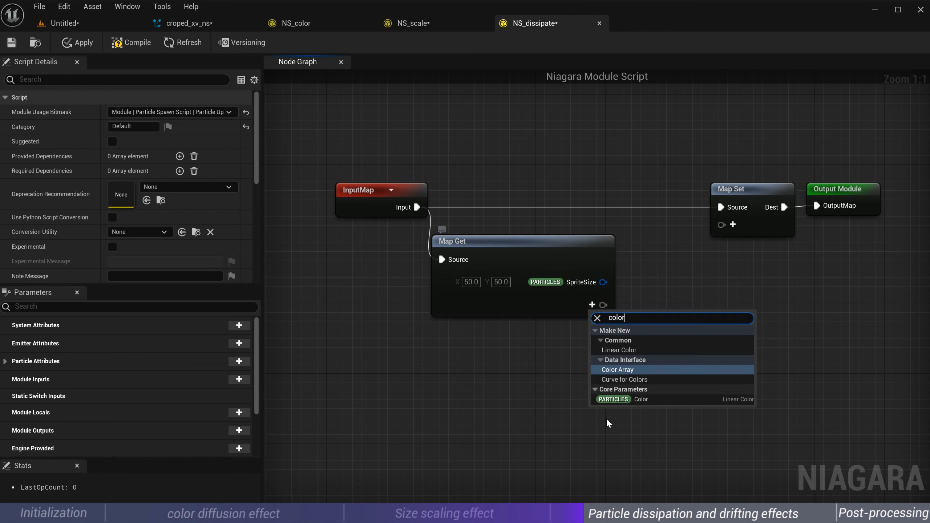
click(617, 400)
Add a new float input named mask_dissipate to the Map Get node
right_drag(596, 386, 525, 272)
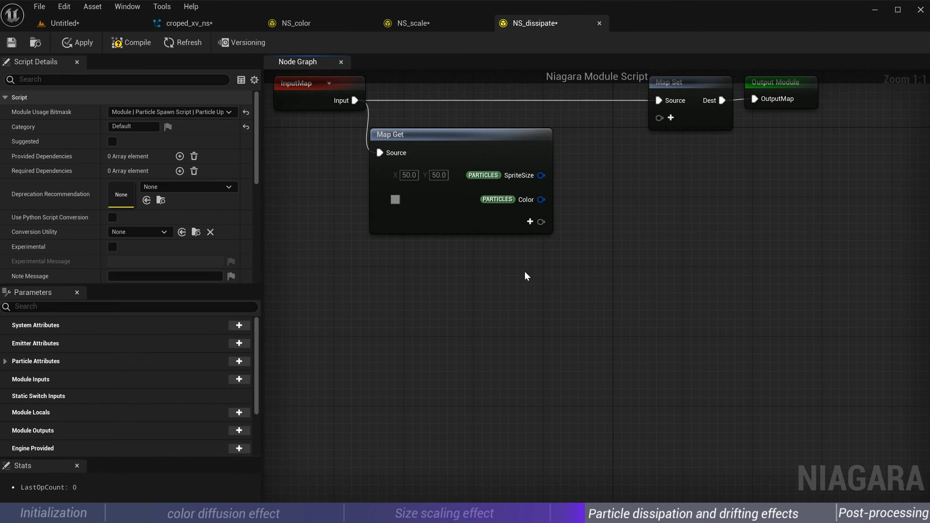
click(530, 222)
click(530, 244)
click(536, 257)
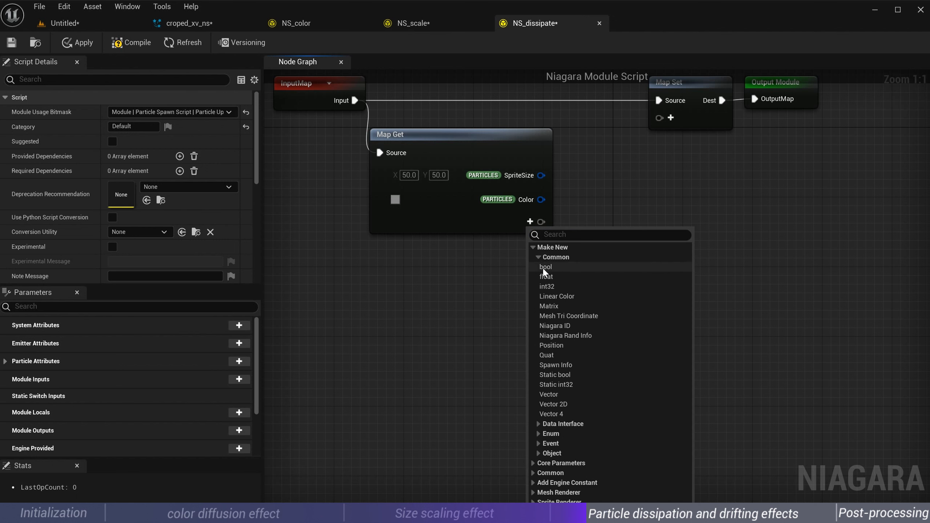
click(546, 275)
text(m)
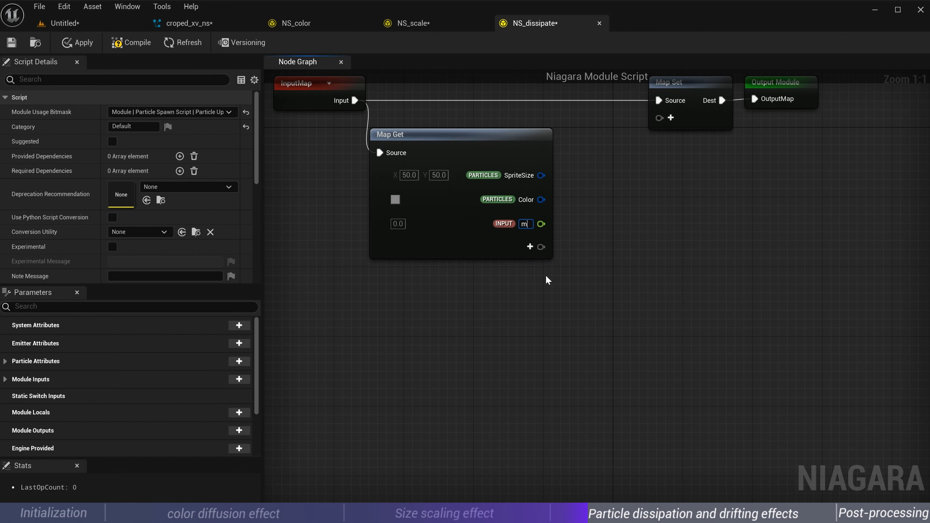
text(ask_dissipate)
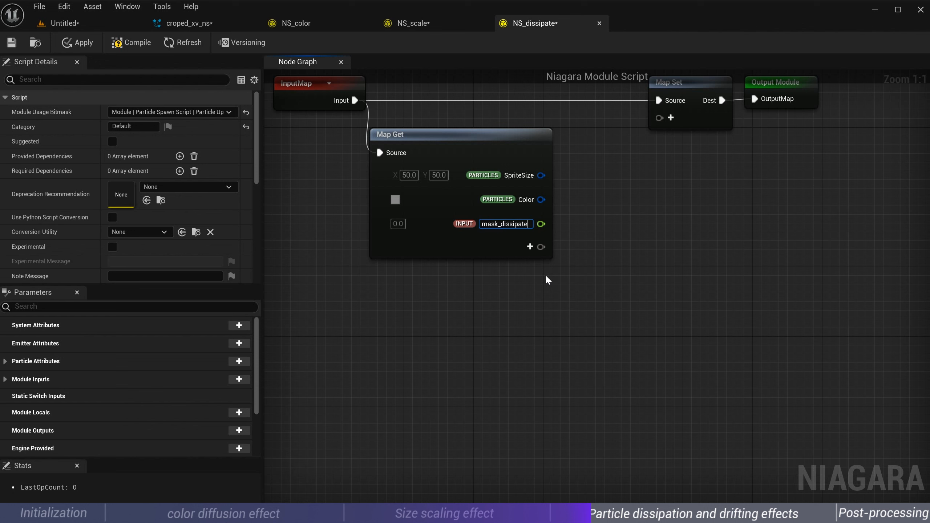
key(Return)
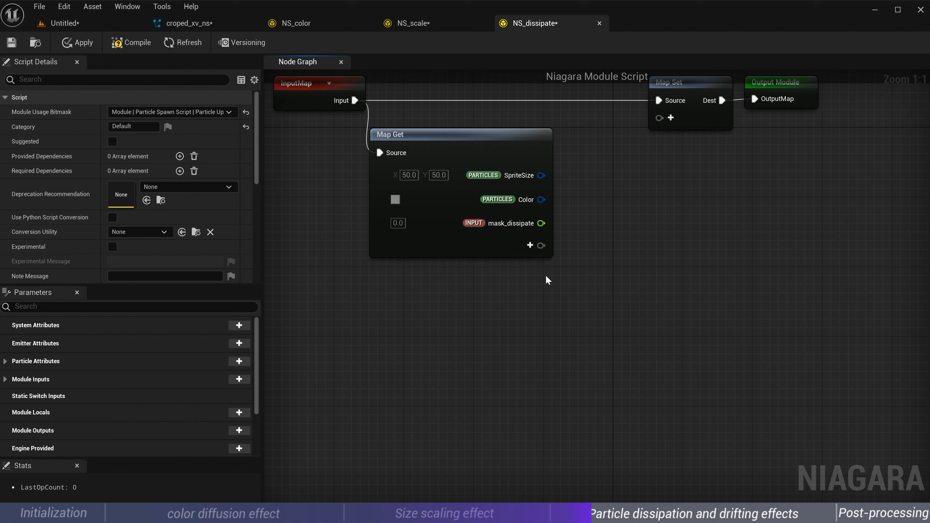
Add another float input named mask_color3 to the Map Get node
click(530, 246)
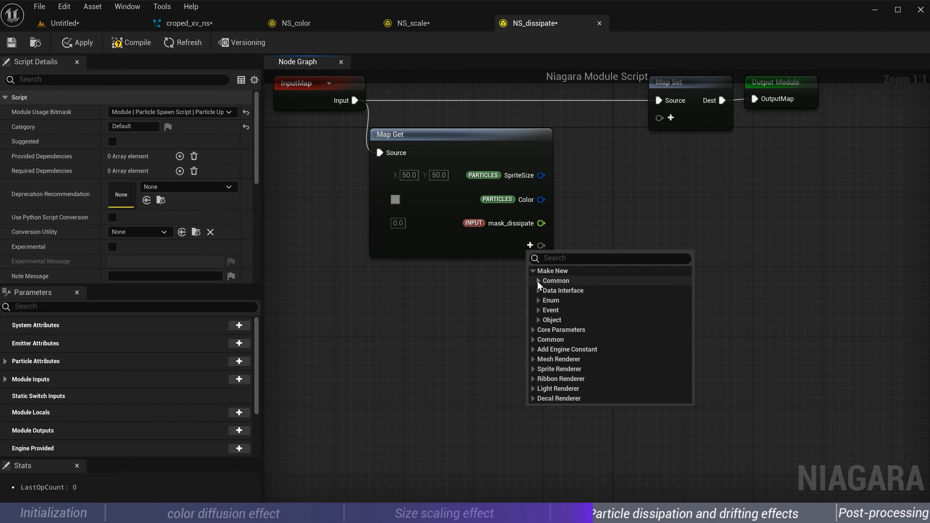
click(537, 281)
click(542, 301)
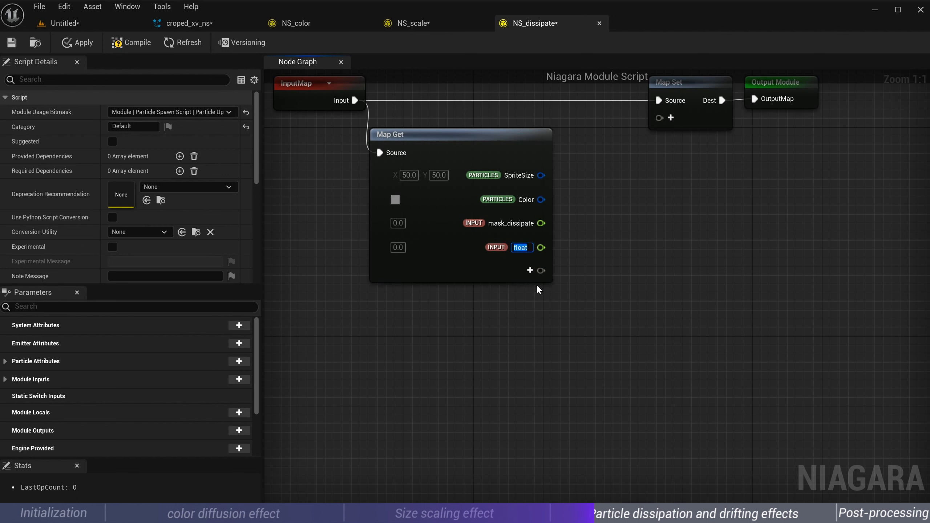
text(mask_color3)
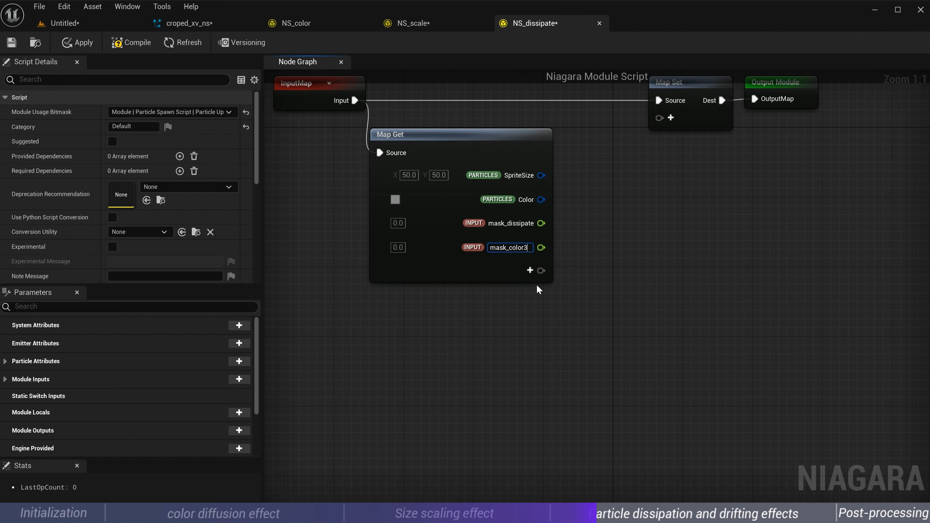
key(Return)
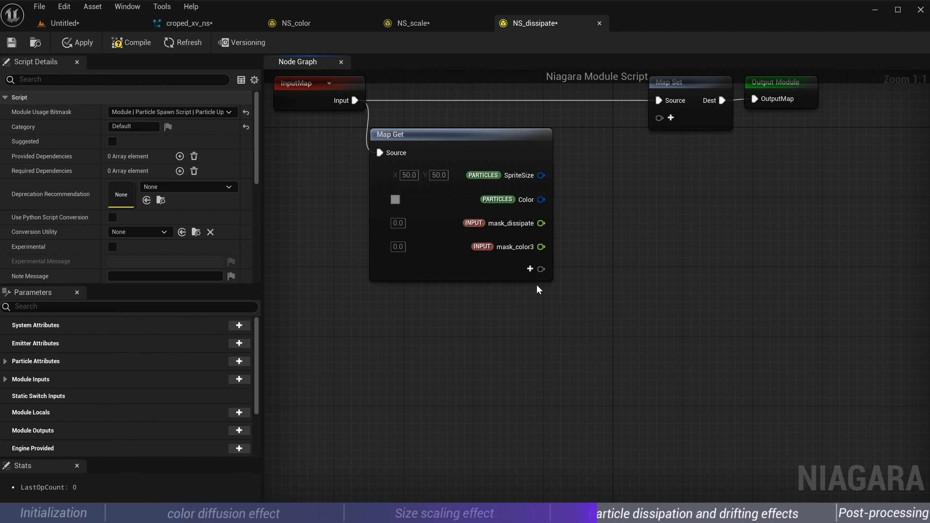
Create a Multiply node that multiplies SpriteSize by mask_dissipate
right_drag(571, 197, 514, 219)
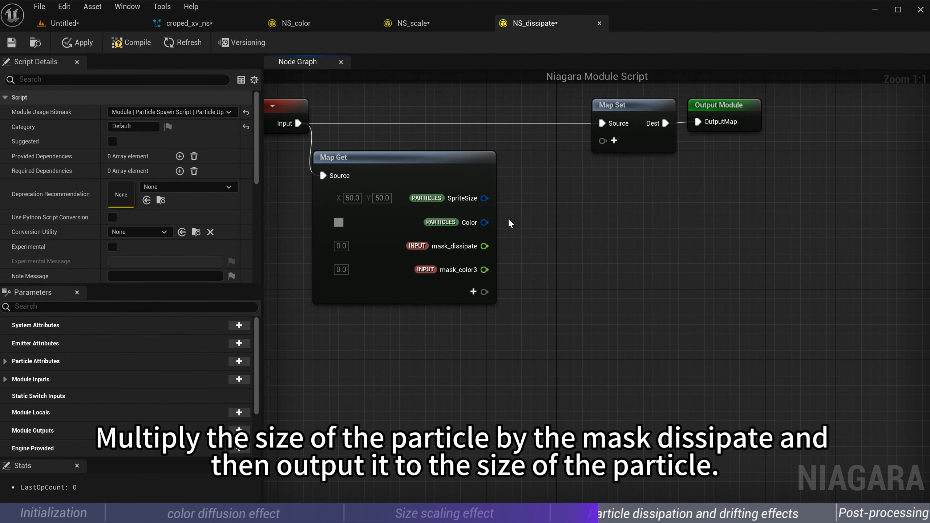
drag(484, 198, 550, 243)
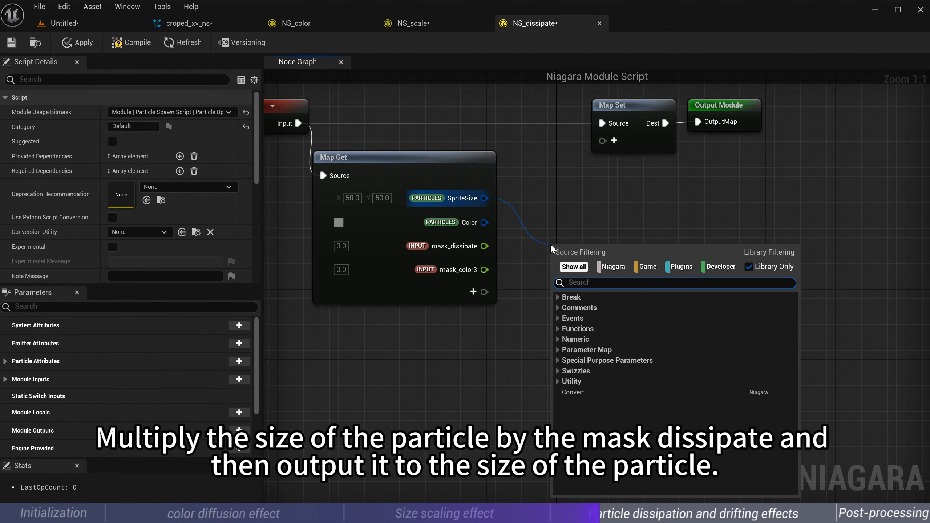
text(mu)
click(579, 406)
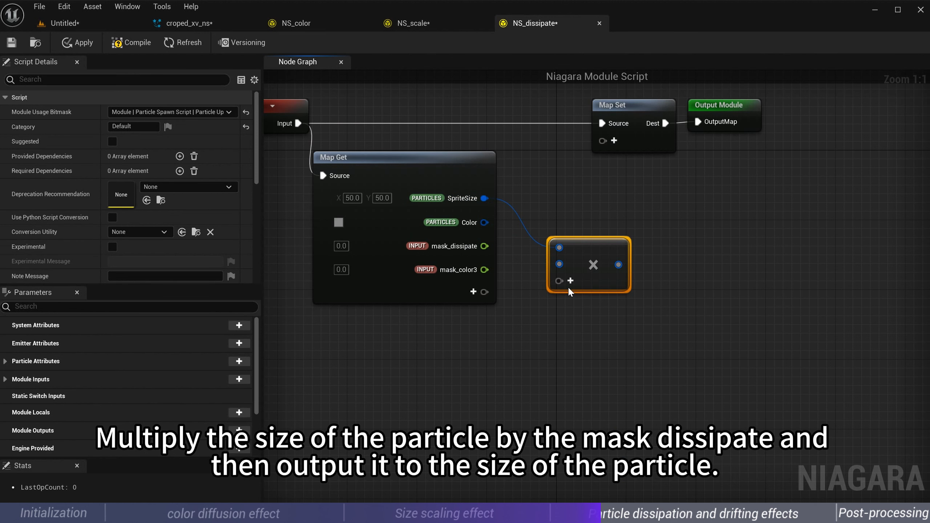
drag(484, 246, 571, 239)
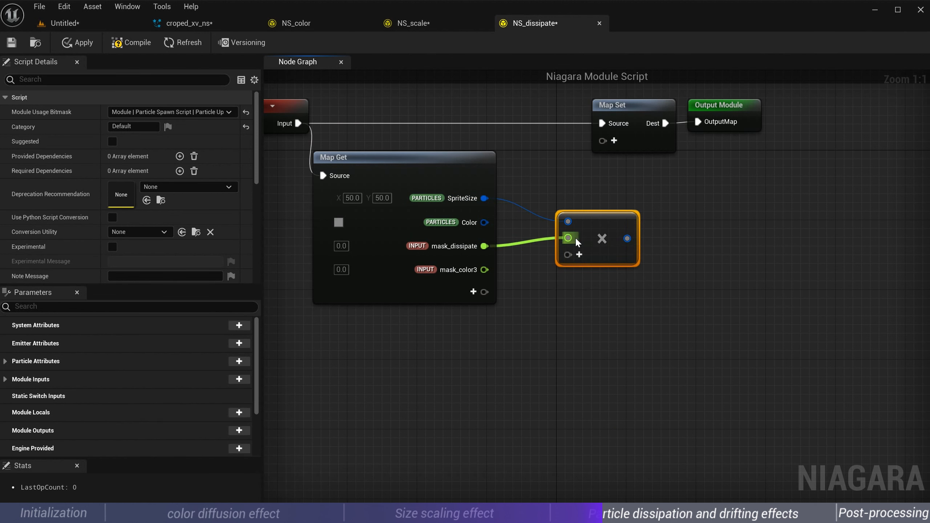
Add Particles SpriteSize to the Map Set node, move the output nodes further away, and connect the Multiply result to SpriteSize
click(614, 141)
text(size)
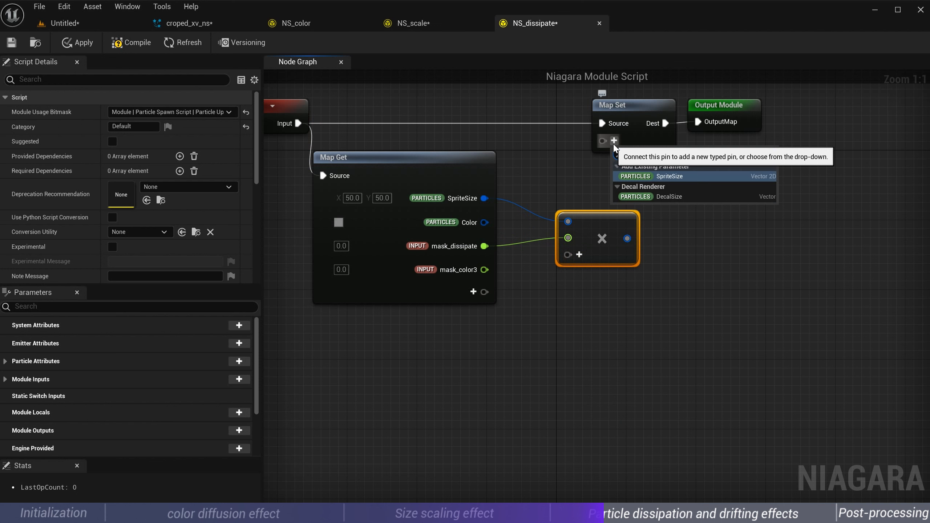
click(669, 176)
right_drag(692, 202, 716, 253)
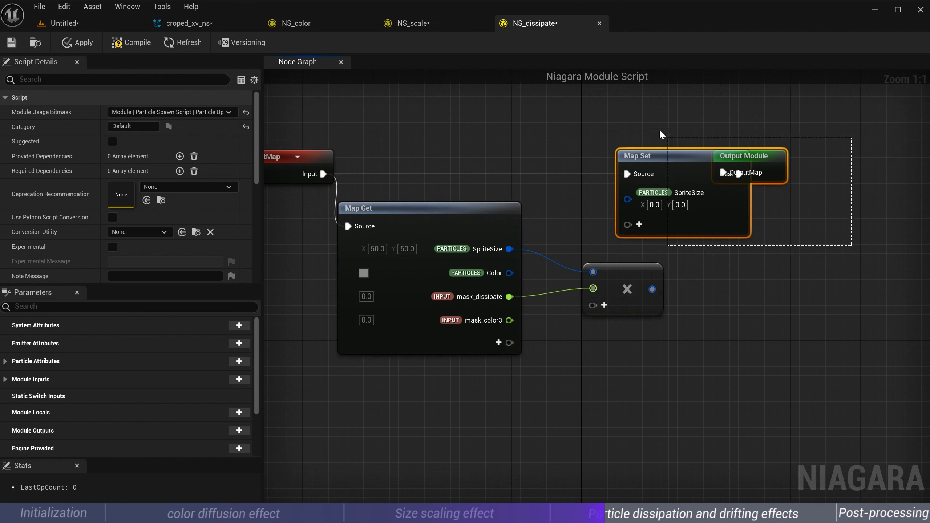
drag(697, 154, 818, 158)
drag(637, 266, 749, 200)
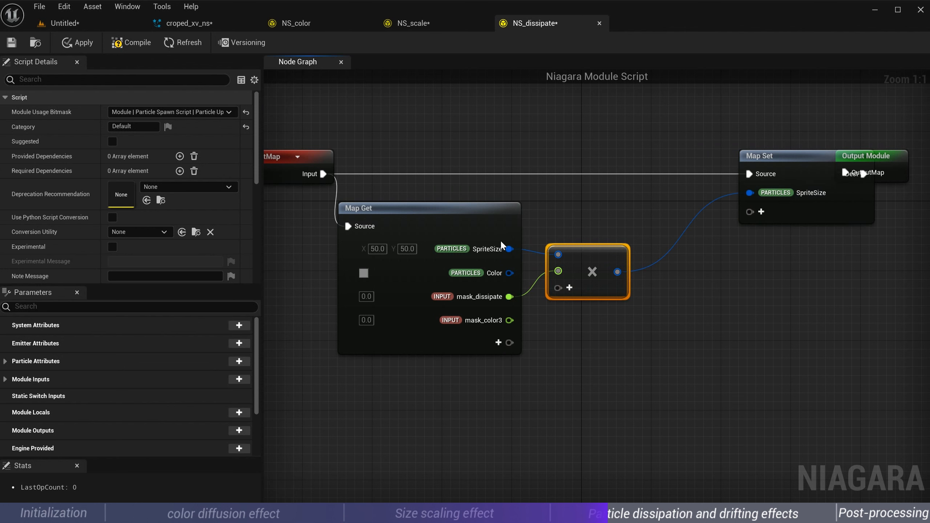
Add a Convert node below the Multiply node and connect the particle Color to its input
right_drag(781, 502, 754, 465)
click(754, 466)
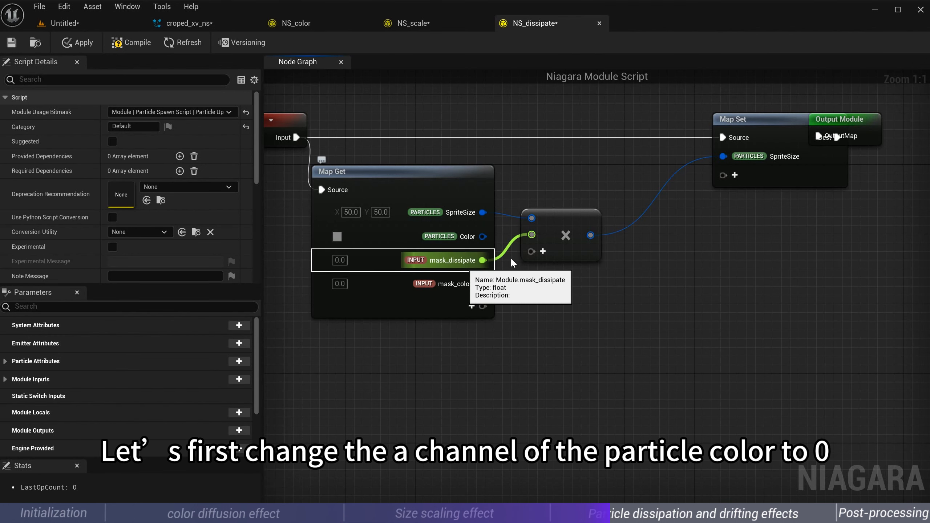
right_click(545, 305)
text(conv)
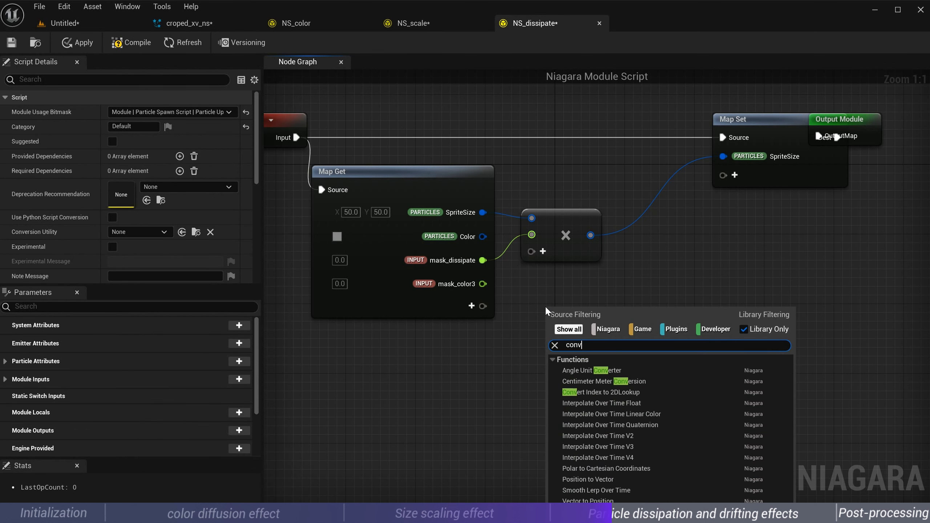
text(ert)
click(597, 429)
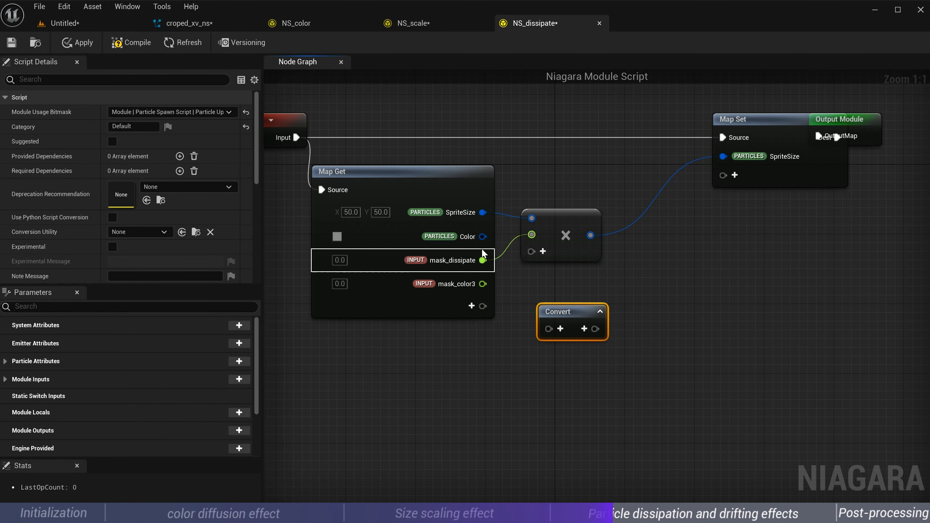
drag(483, 236, 560, 328)
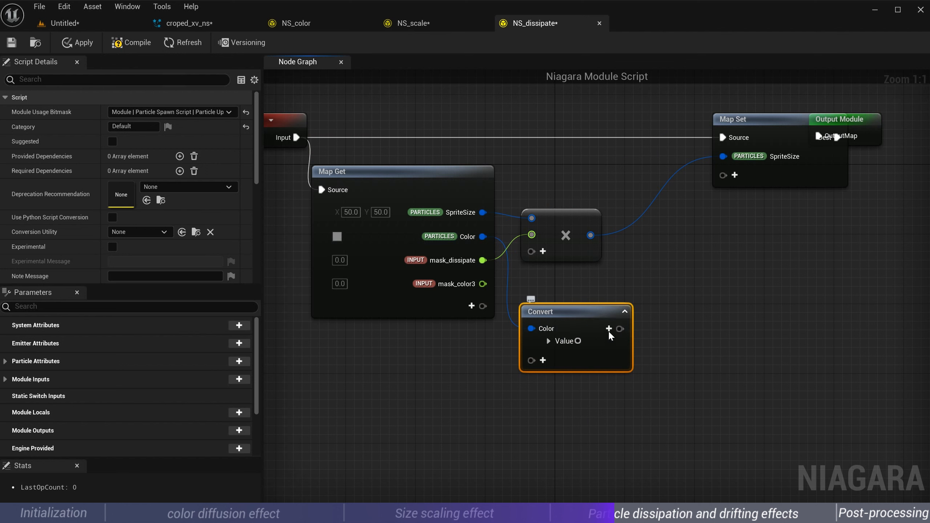
Add three float outputs to the Convert node
click(608, 329)
click(616, 355)
click(617, 374)
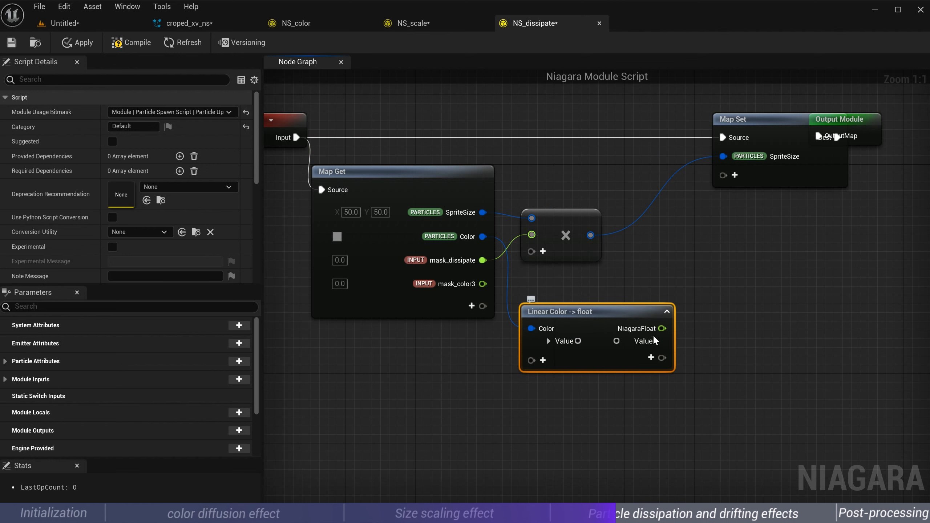
click(652, 357)
click(654, 380)
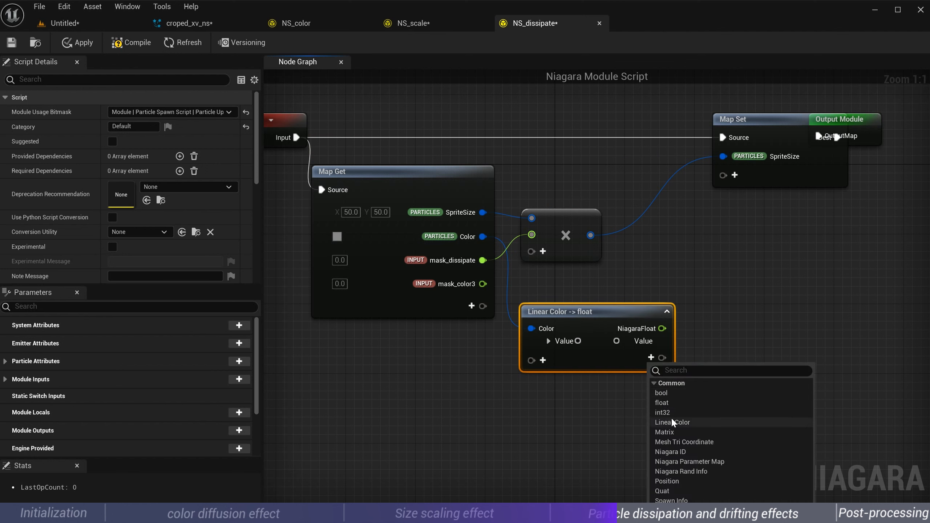
click(669, 405)
click(650, 386)
click(658, 413)
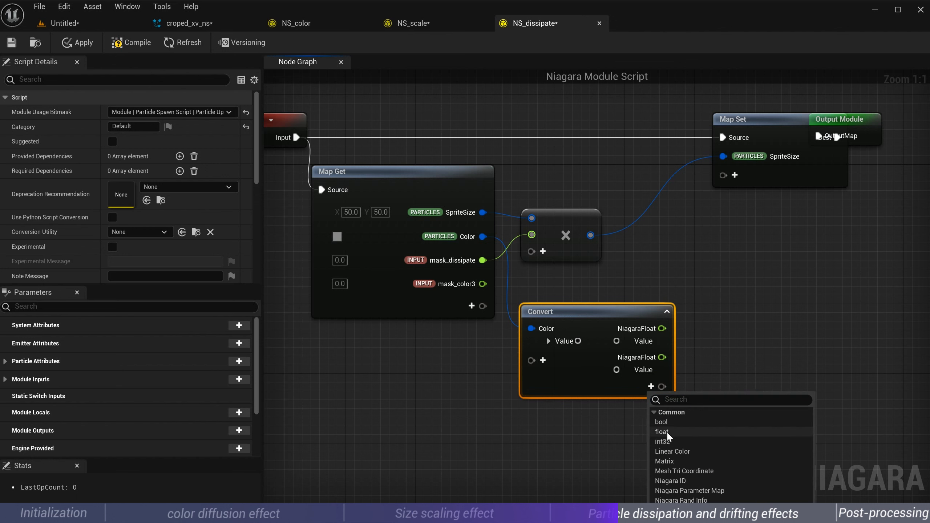
click(666, 431)
Expand the color value inside the Convert node and link its R, G and B channels to the three float outputs
click(548, 341)
drag(578, 352, 617, 369)
drag(577, 375, 617, 398)
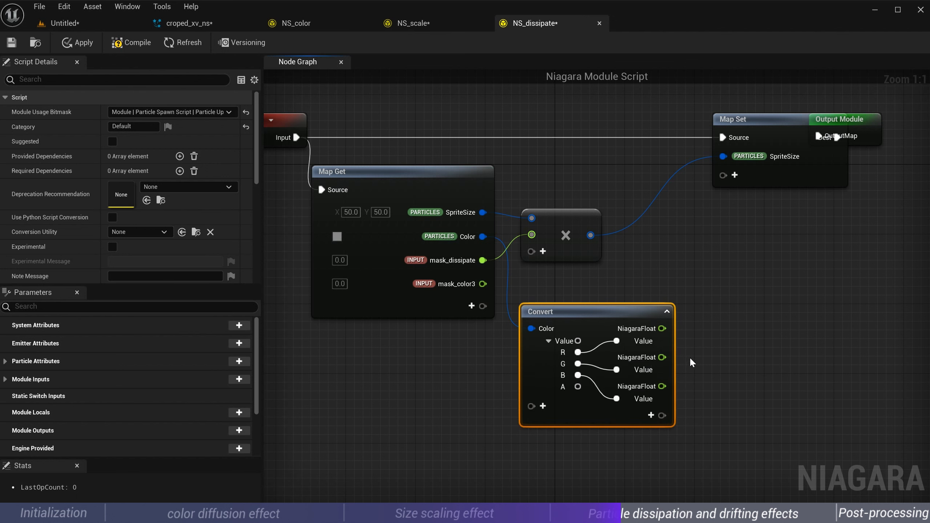
Add a Make Linear Color node beside Convert and feed the three float outputs into its R, G and B inputs
right_click(690, 353)
text(color)
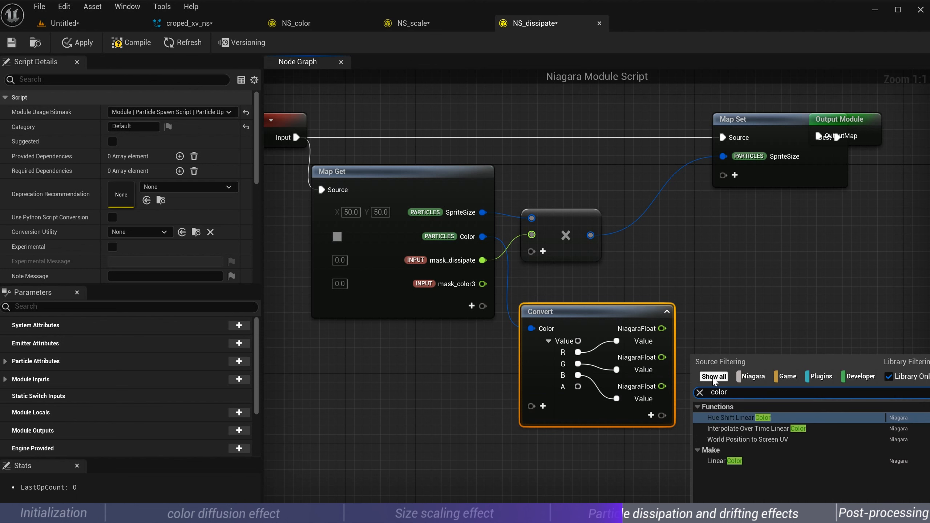
click(718, 459)
drag(732, 368, 740, 326)
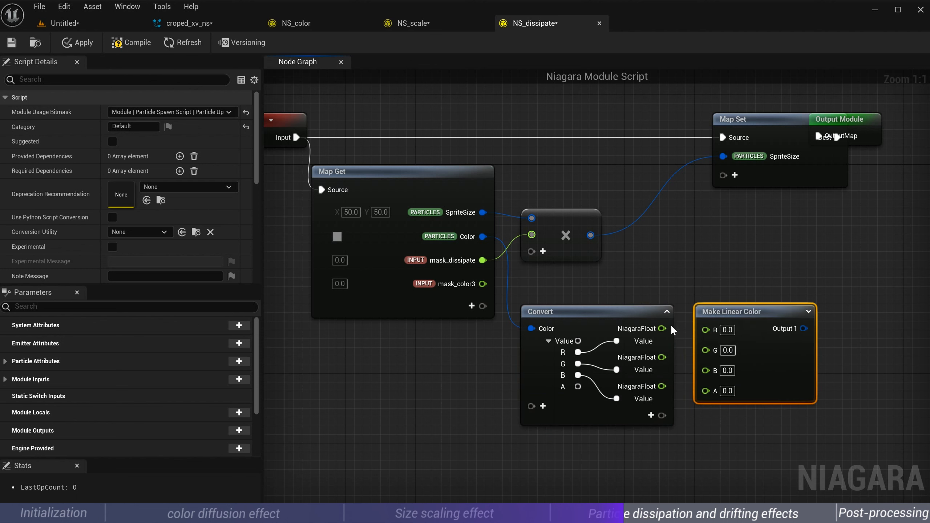
drag(663, 328, 714, 332)
drag(663, 357, 705, 350)
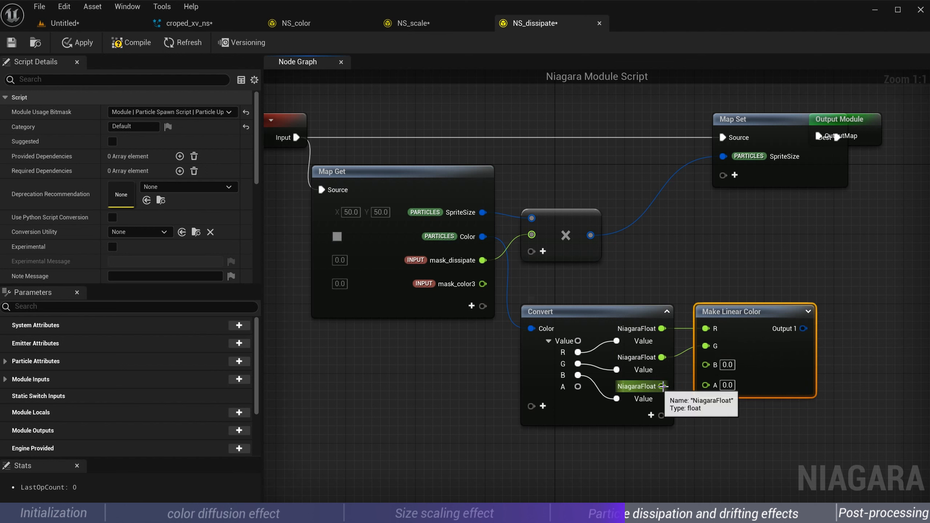
drag(662, 386, 706, 365)
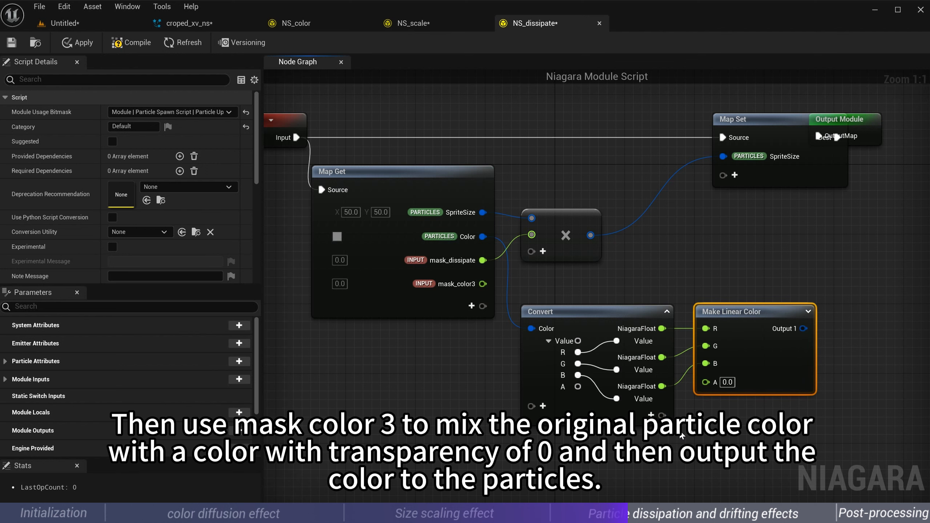
Add a numeric Lerp node and place it beyond the Make Linear Color node
right_drag(661, 325, 599, 324)
right_drag(680, 268, 632, 292)
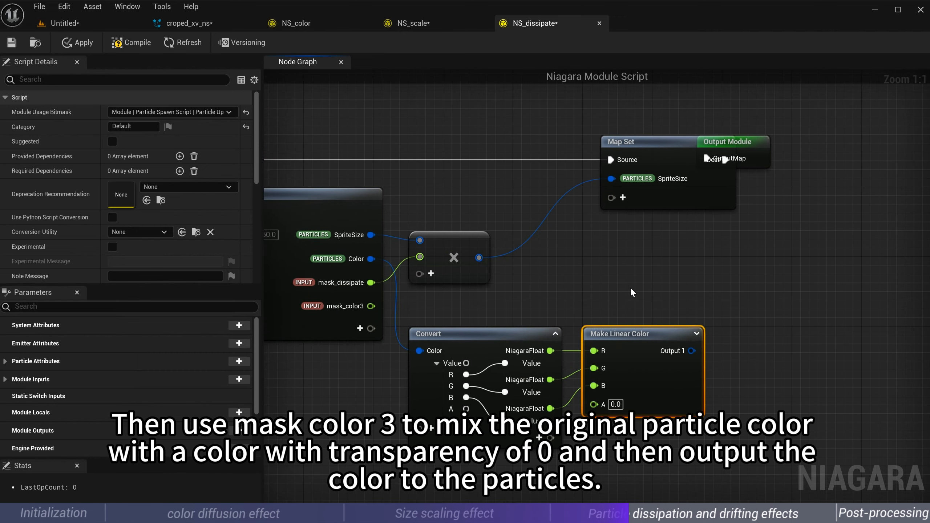
right_click(639, 263)
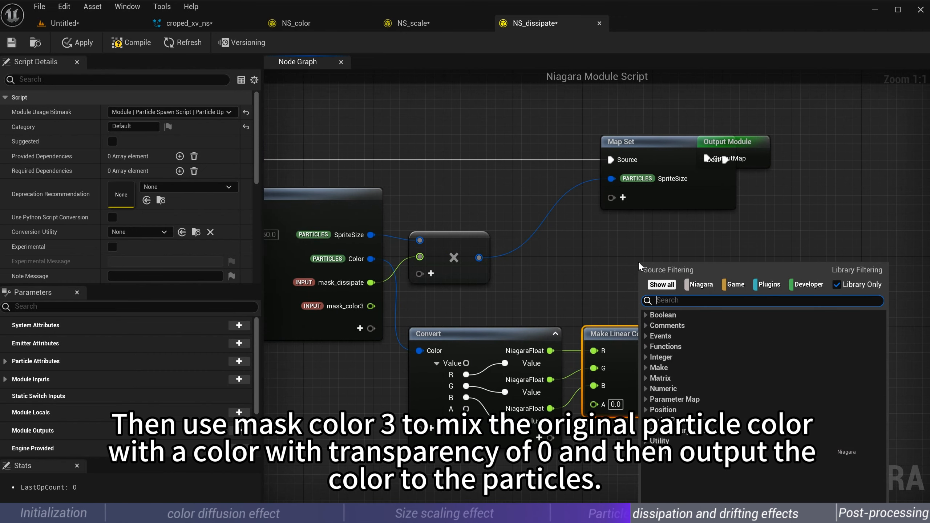
text(lerp)
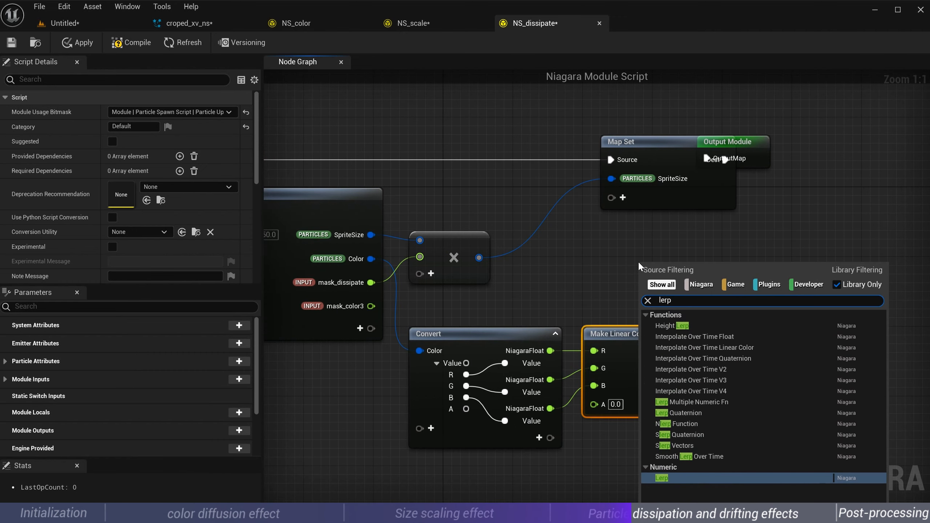
click(670, 478)
drag(692, 260, 778, 270)
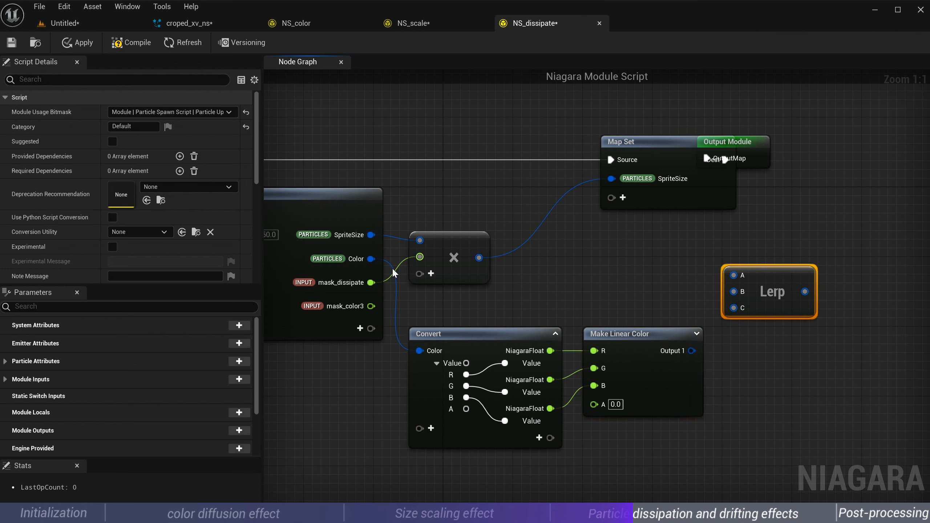
Connect particle Color to Lerp A, the Make Linear Color output to B, and mask_color3 to C
drag(371, 259, 734, 275)
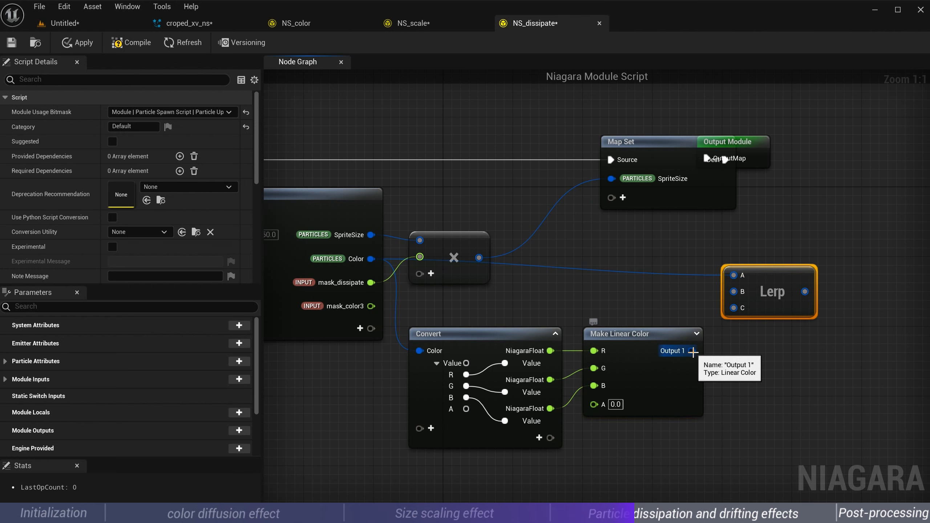
drag(692, 350, 371, 306)
right_drag(372, 393, 372, 341)
drag(424, 410, 761, 245)
drag(775, 221, 755, 299)
Raise the Multiply node and move the Map Set and Output Module nodes further away to make room
right_drag(542, 216, 556, 258)
drag(485, 238, 482, 196)
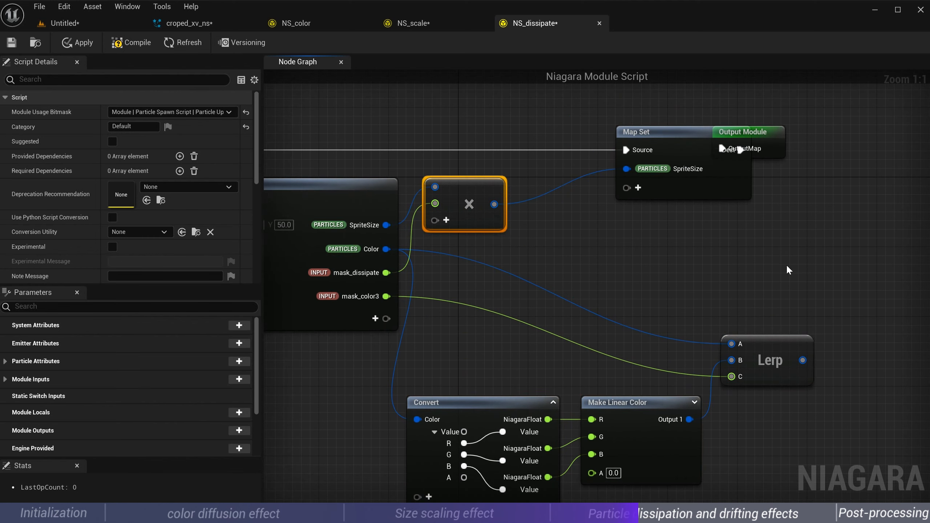
drag(787, 266, 775, 138)
right_drag(698, 264, 678, 255)
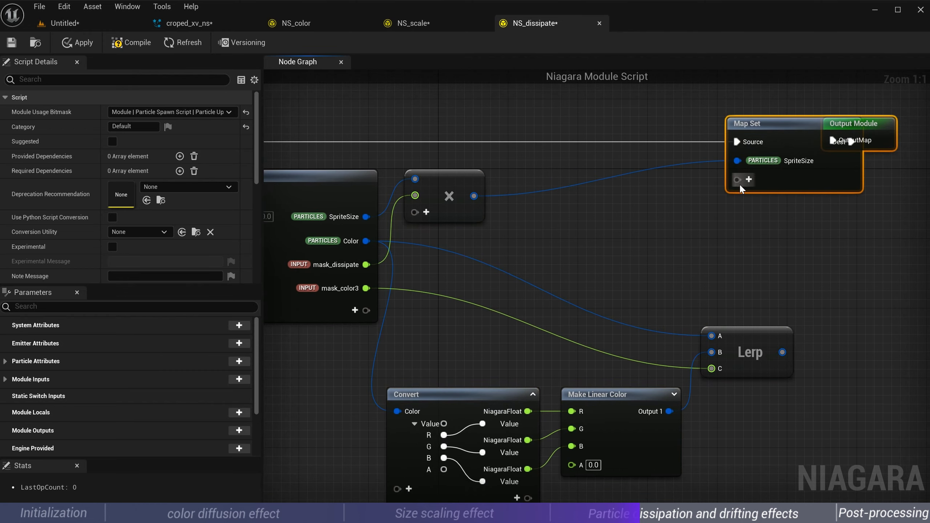
Add the existing Particles Color parameter to the Map Set node and connect the Lerp result to it
click(749, 180)
text(color)
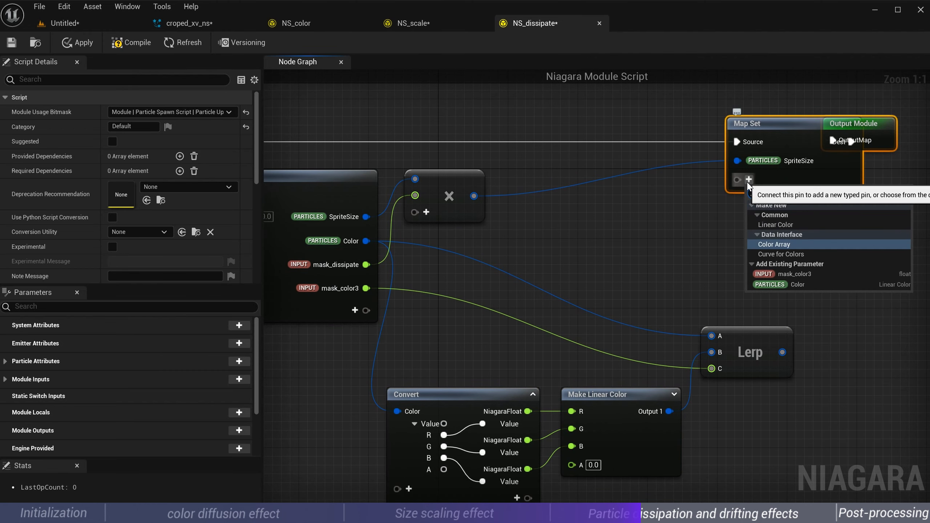
click(795, 285)
drag(782, 352, 737, 182)
Tidy the graph by repositioning the Map Get, Multiply, Map Set, Lerp, Convert and Make Linear Color nodes
scroll(736, 185, down, 2)
right_drag(688, 228, 781, 240)
scroll(781, 239, down, 1)
drag(440, 252, 619, 158)
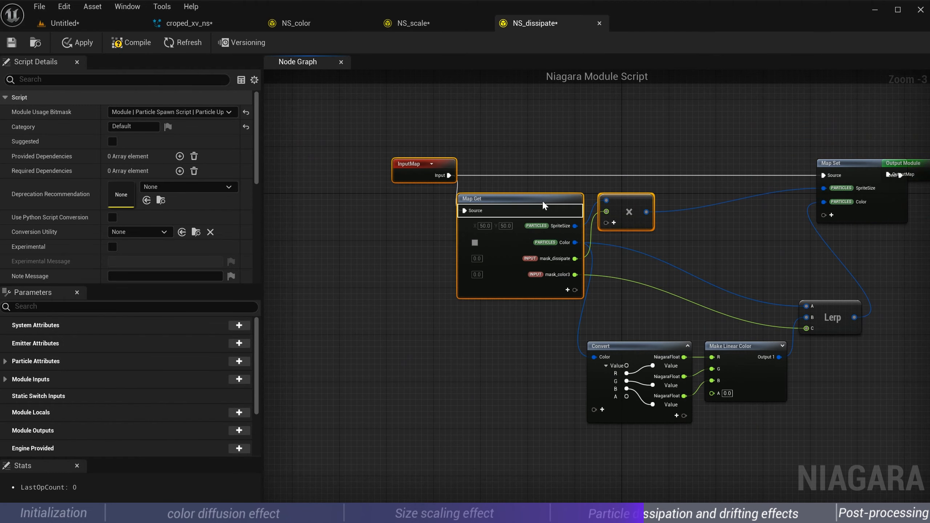
drag(543, 201, 472, 218)
right_drag(718, 265, 641, 262)
drag(659, 256, 833, 208)
drag(751, 306, 751, 266)
drag(699, 451, 586, 372)
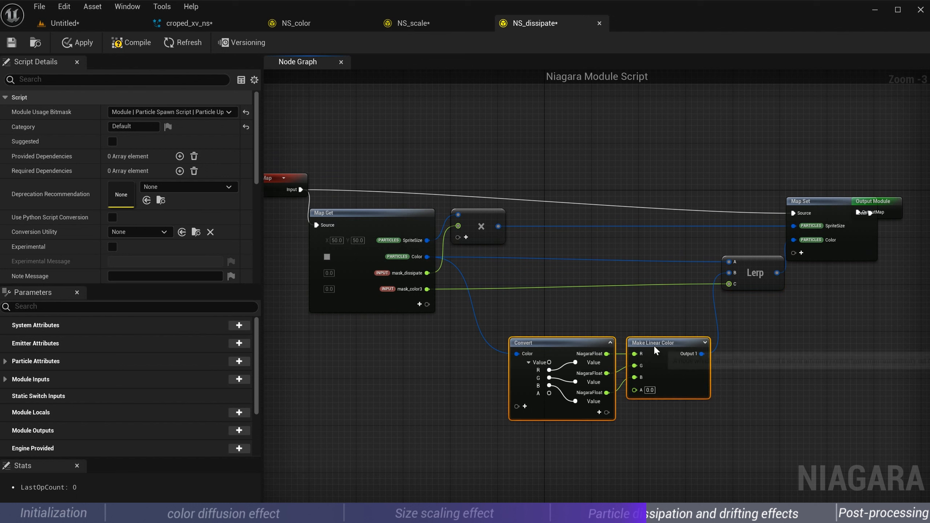
drag(654, 346, 624, 329)
Separate the Output Module node from Map Set and move the InputMap node closer to Map Get
click(839, 297)
drag(884, 204, 917, 204)
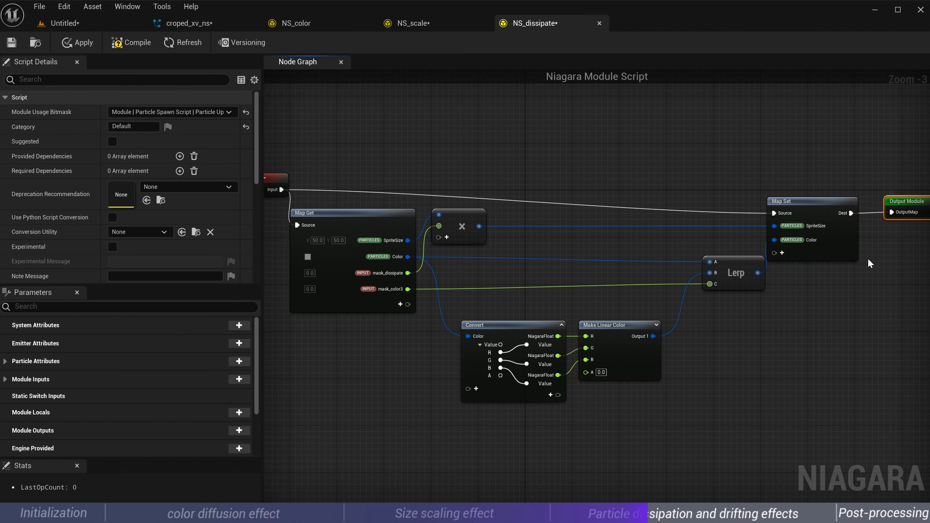
right_drag(282, 159, 325, 153)
drag(318, 175, 305, 193)
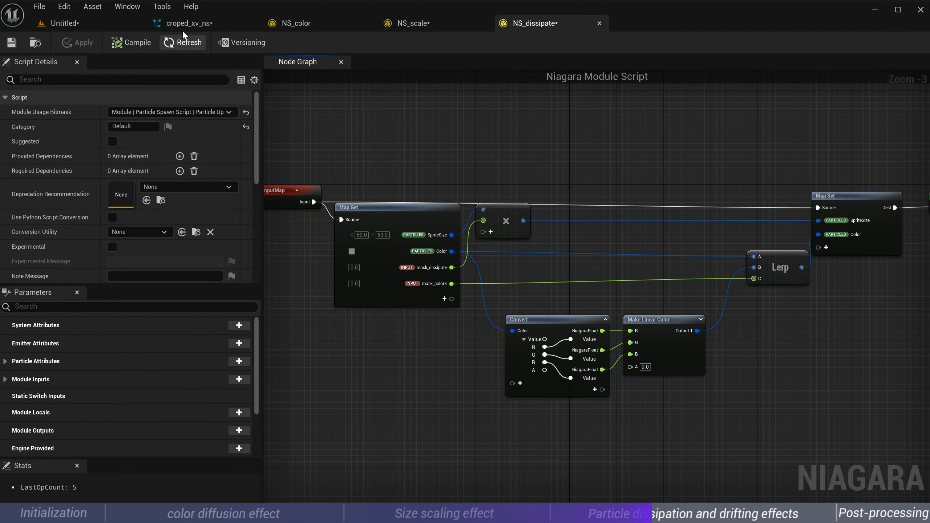
Create a float user parameter named mask_color3 in the croped_xv_ns system
click(190, 24)
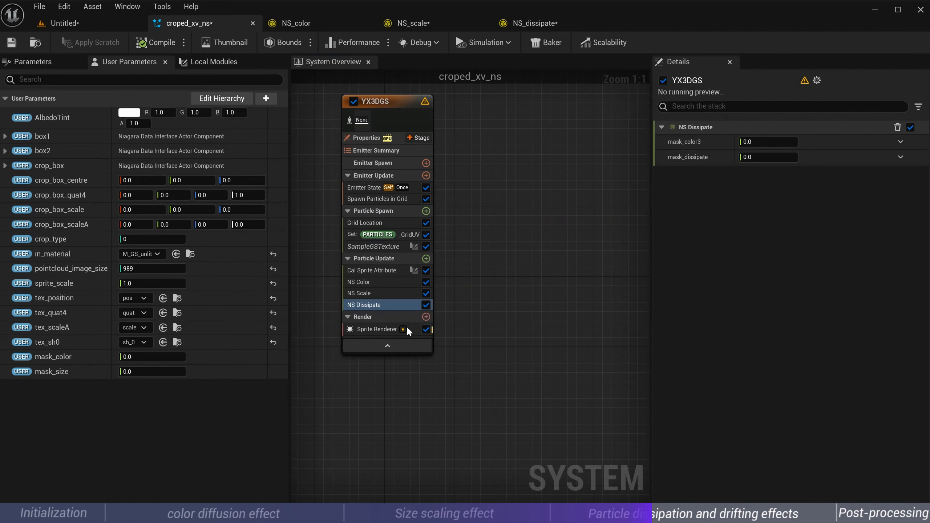
click(264, 102)
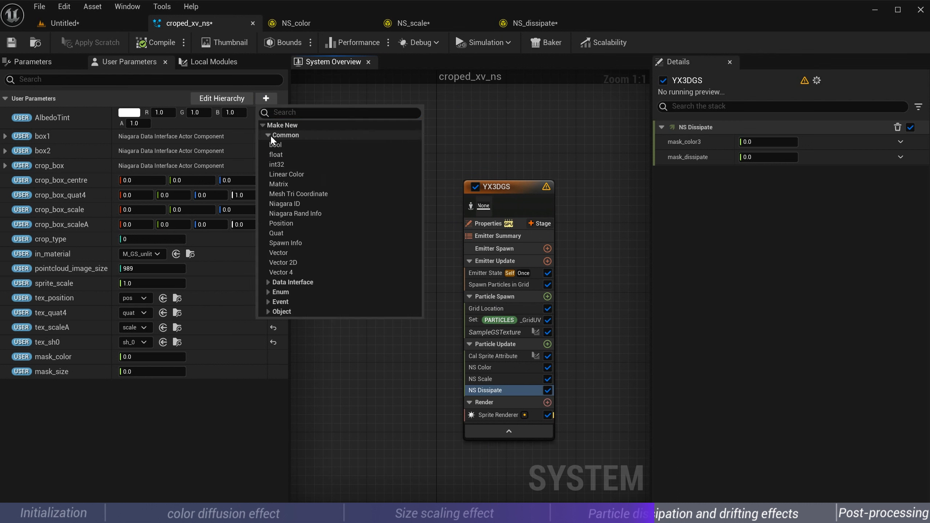
click(278, 155)
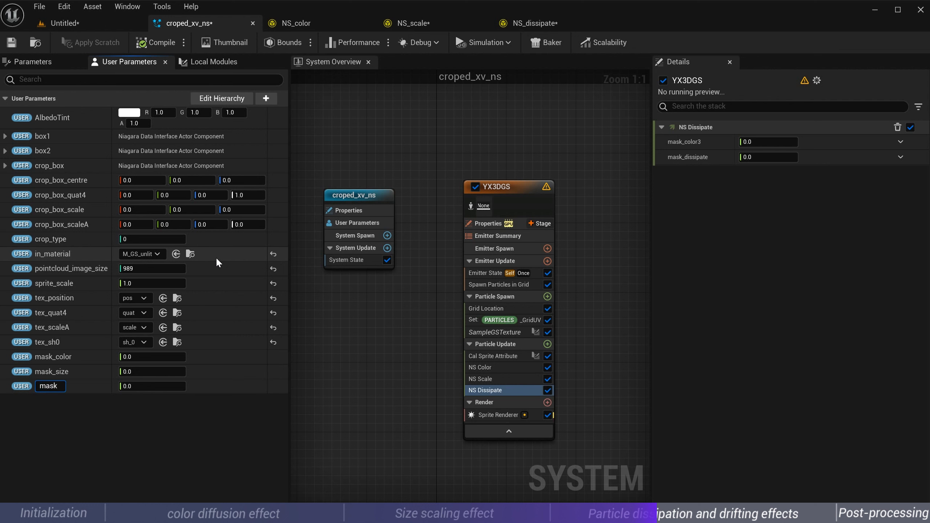
text(mask_color3)
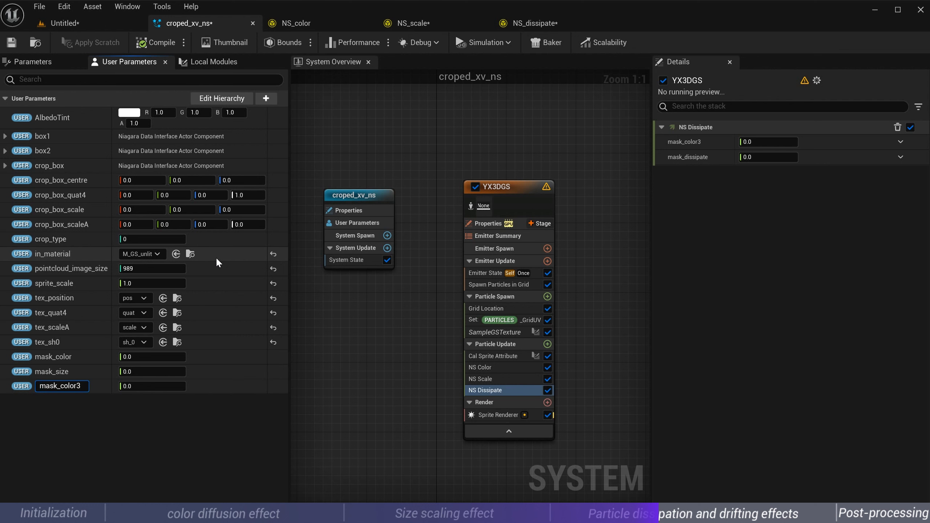
key(Return)
Create another float user parameter named mask_dissipate
click(273, 99)
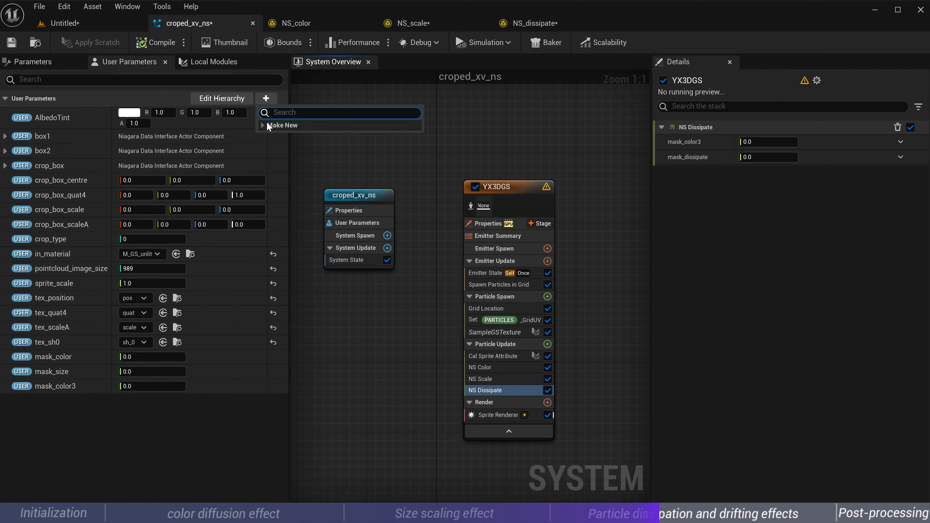
click(267, 135)
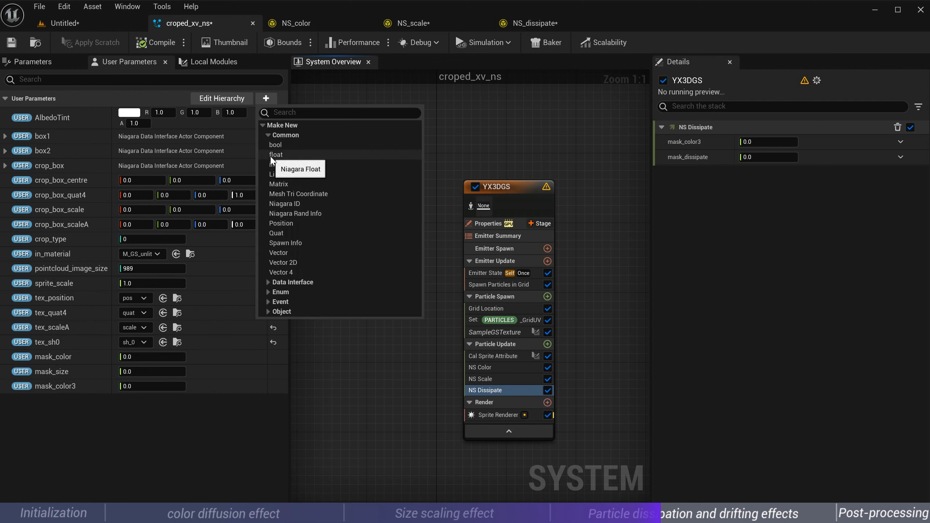
click(270, 156)
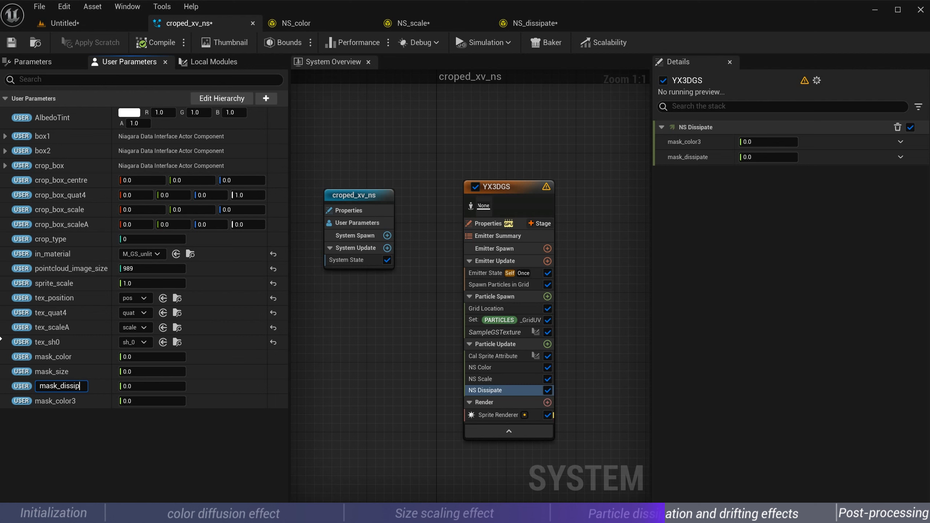
key(Return)
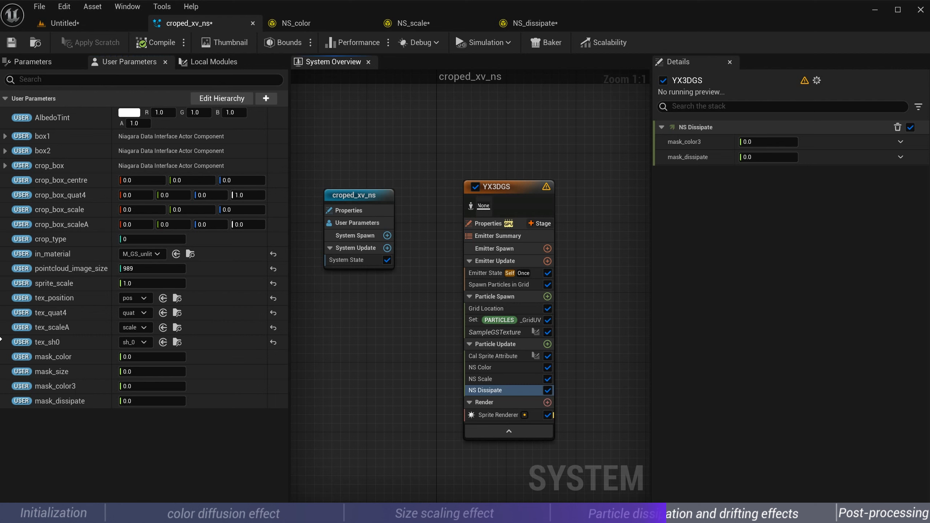
Link the mask_dissipate and mask_color3 user parameters to the matching NS Dissipate inputs, and return to the Untitled level
drag(64, 401, 740, 158)
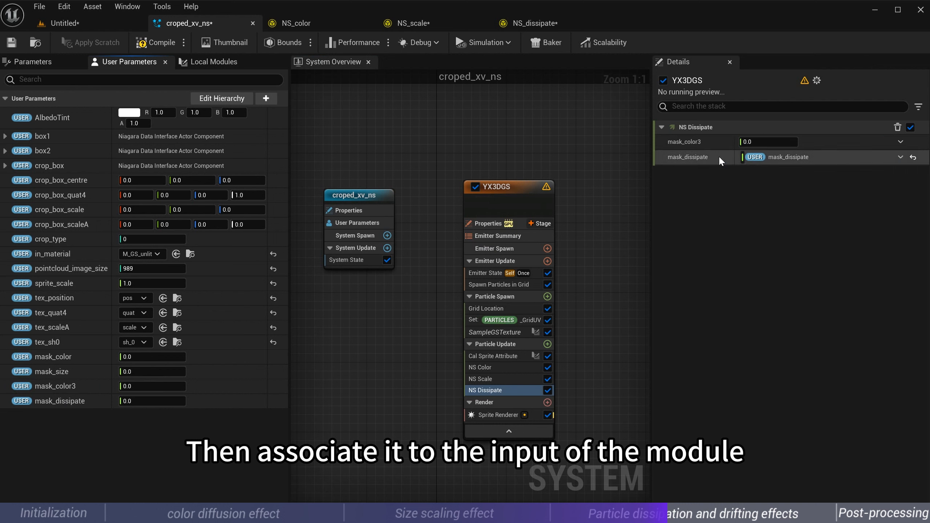
drag(60, 386, 754, 141)
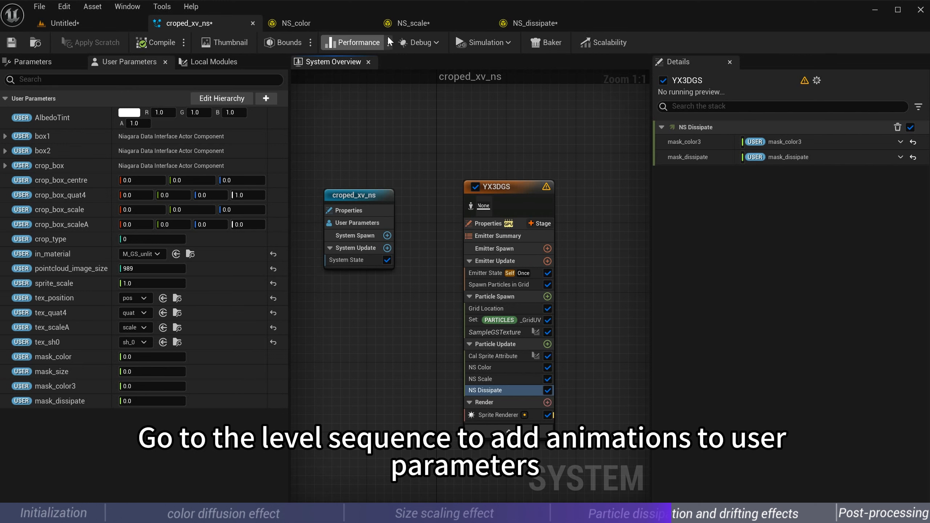
click(43, 23)
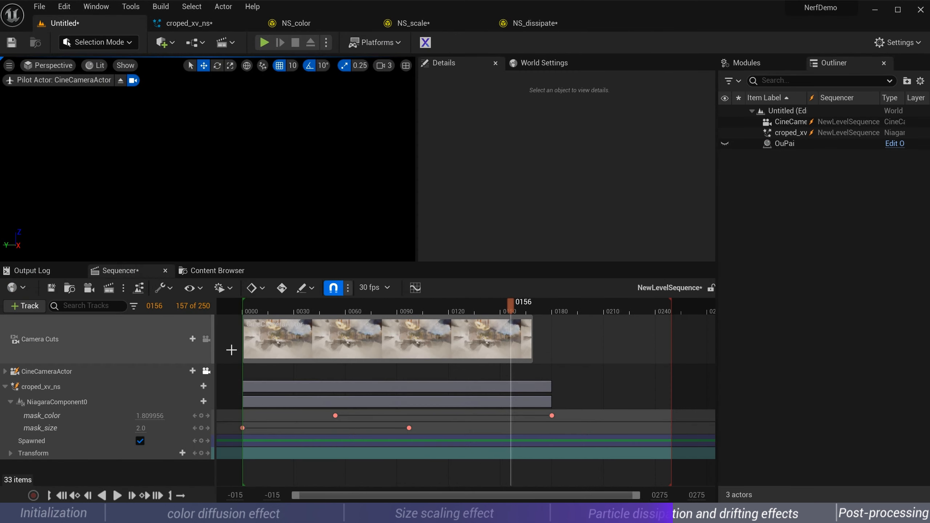
Go to the sequence start and add a mask_color3 parameter track to NiagaraComponent0
click(63, 496)
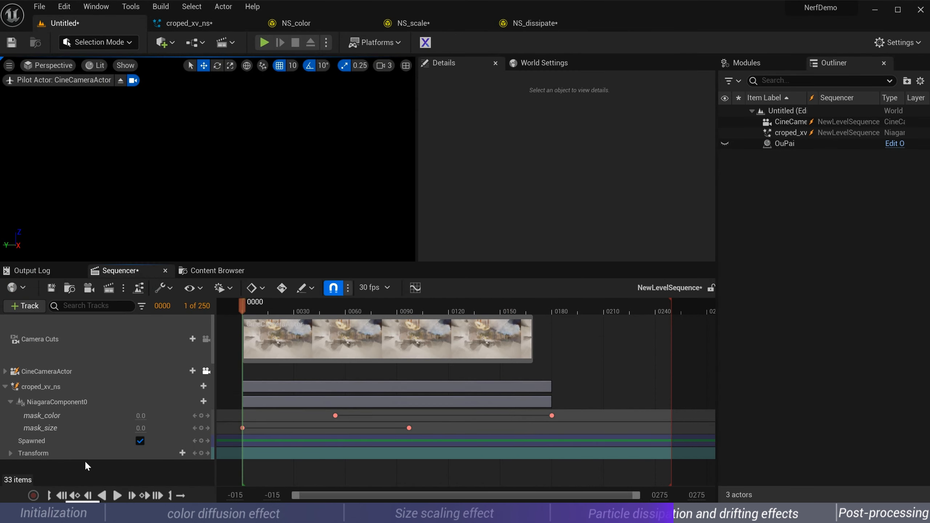
click(204, 403)
text(mask)
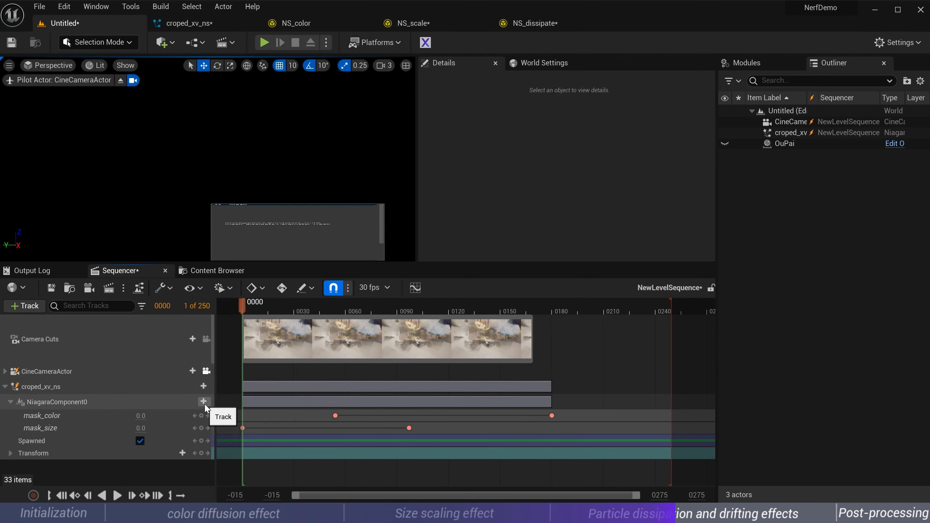
click(257, 429)
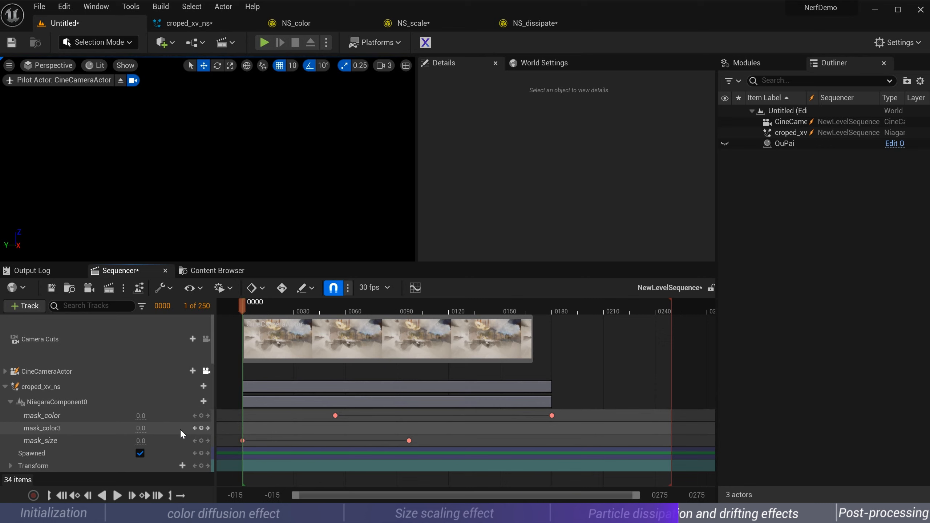
Add a mask_color3 key with value 0 at frame 192
click(158, 307)
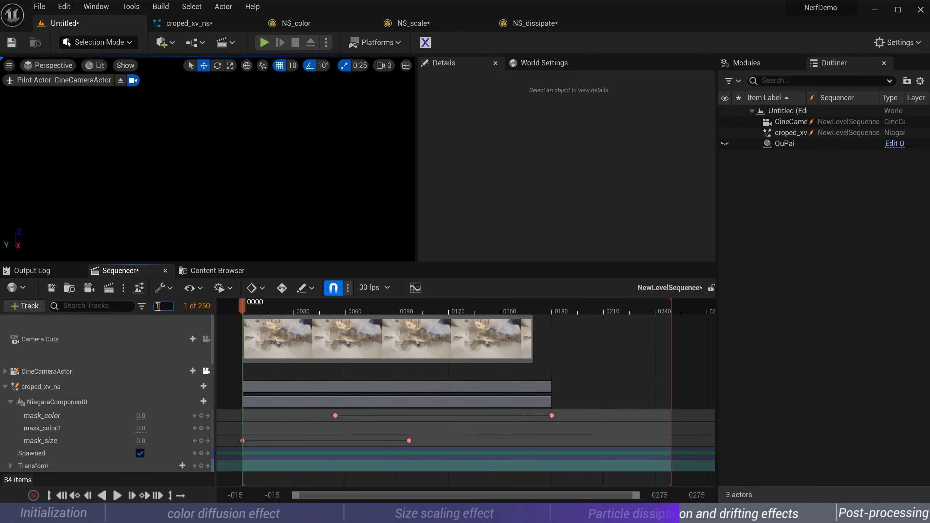
text(192)
key(Return)
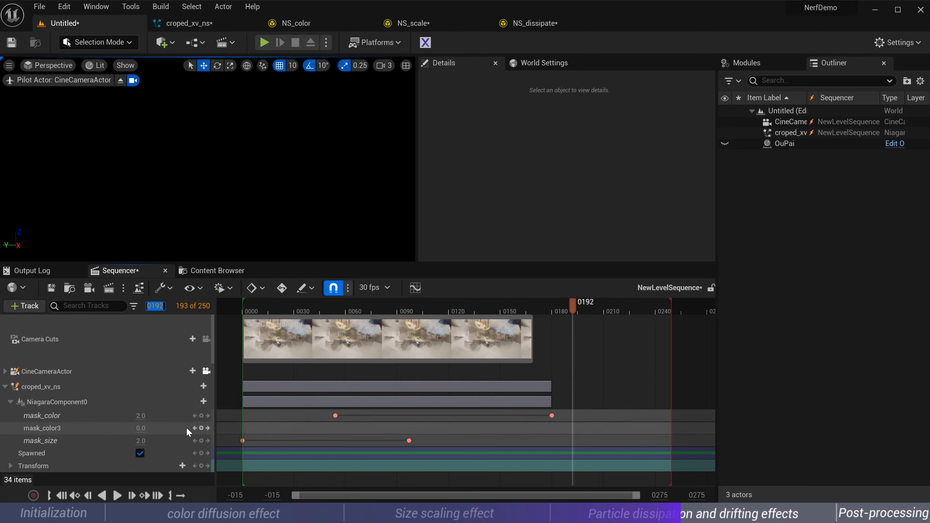
click(201, 428)
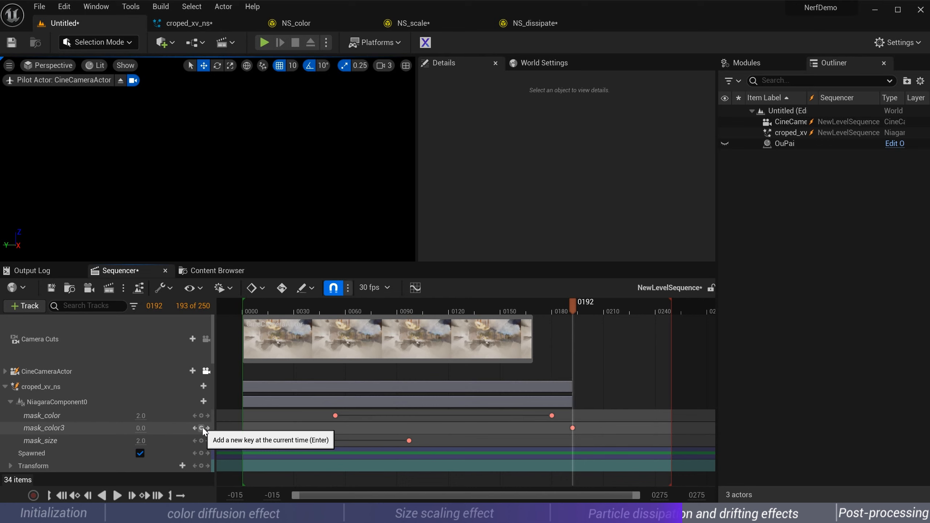
Key mask_color3 at 0.35 on frame 253
click(156, 307)
text(253)
key(Return)
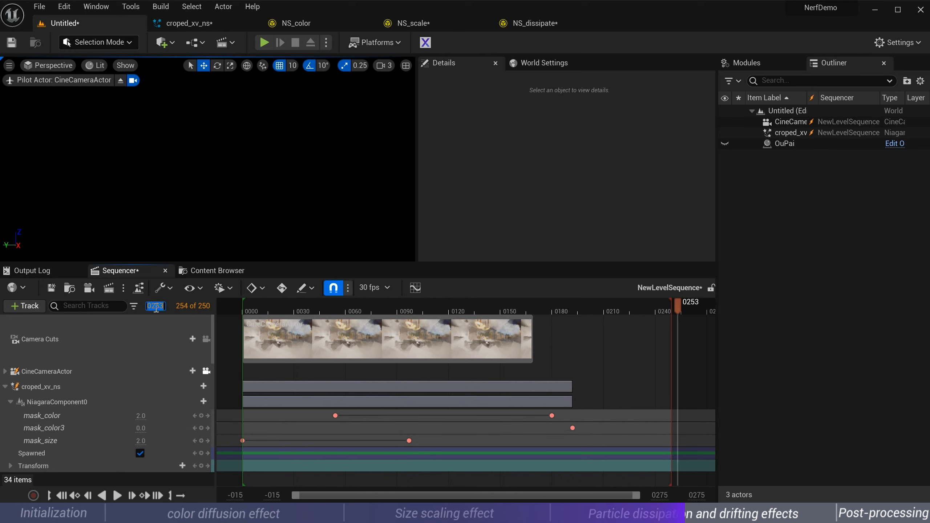
click(141, 428)
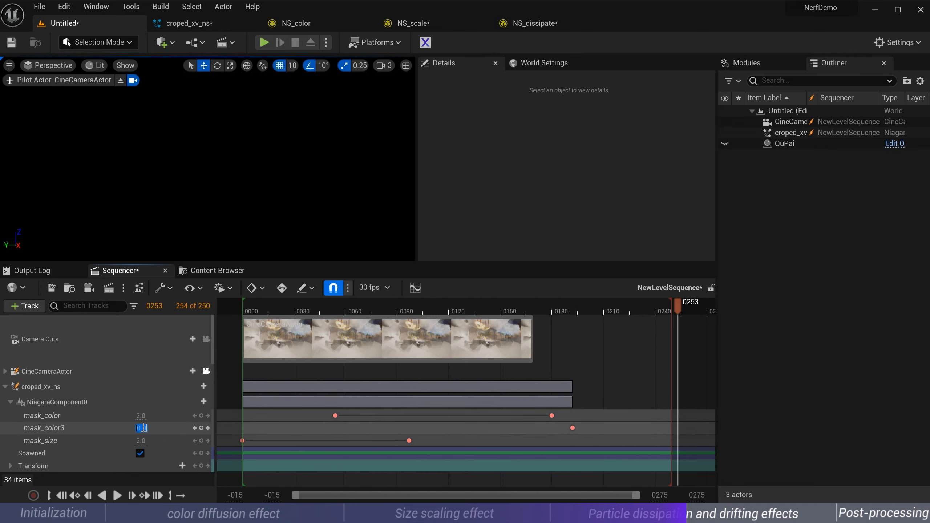
text(0.35)
key(Return)
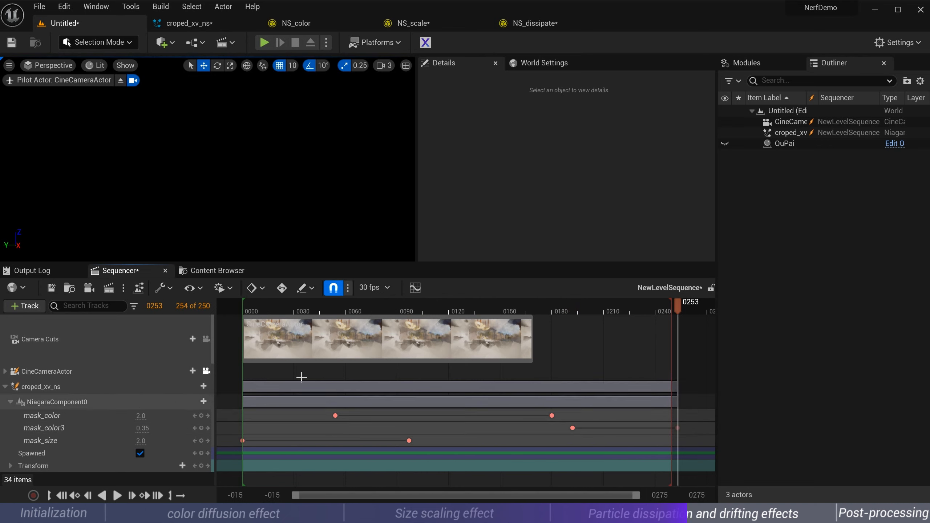
Add a mask_dissipate parameter track to NiagaraComponent0
click(203, 402)
text(mask)
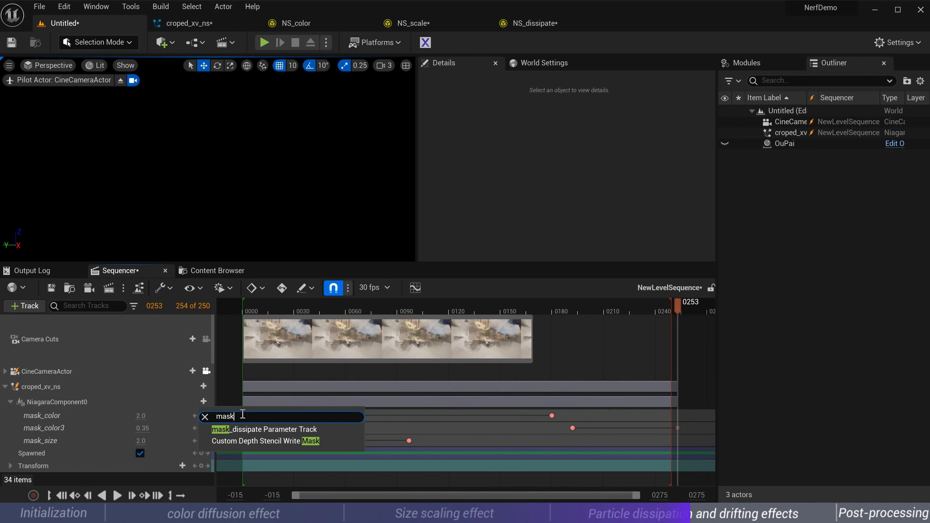
click(278, 428)
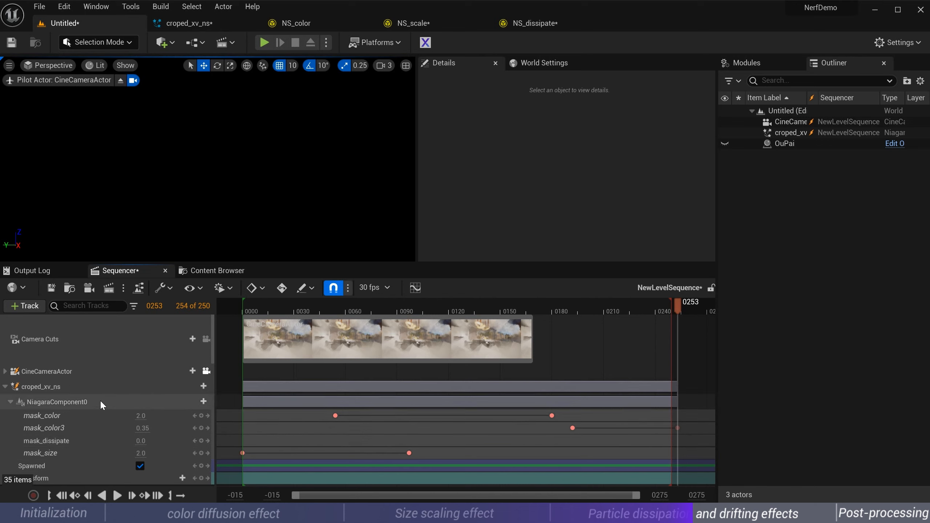
Set mask_dissipate to 1 at frame 142 and add a key there
click(160, 307)
text(14)
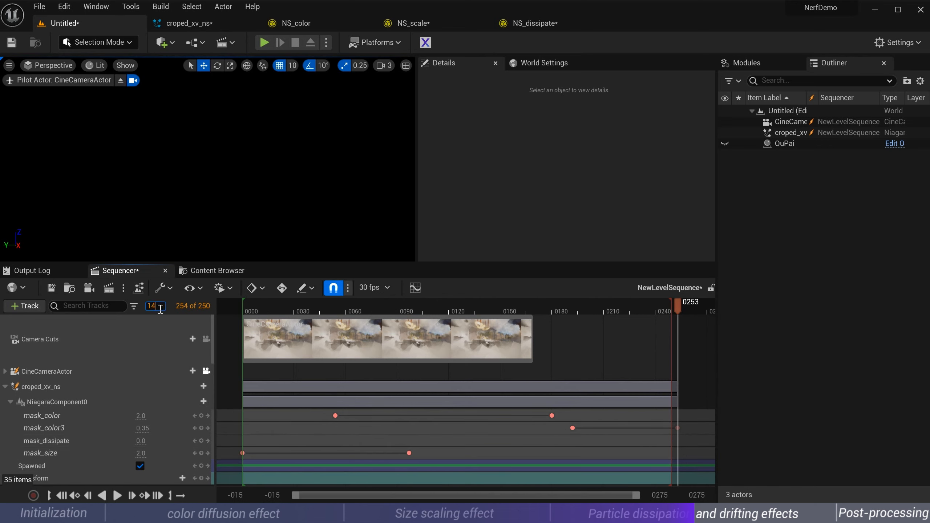
text(2)
key(Return)
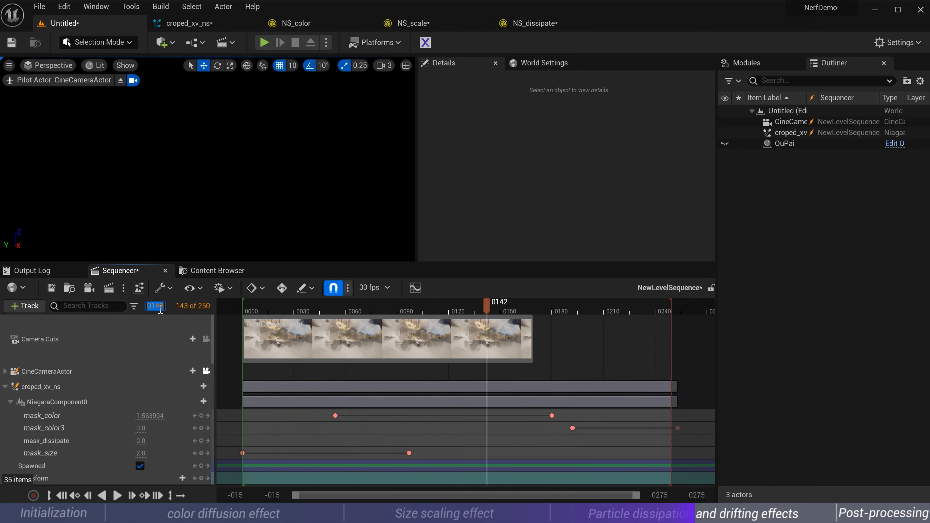
click(141, 440)
text(1)
key(Return)
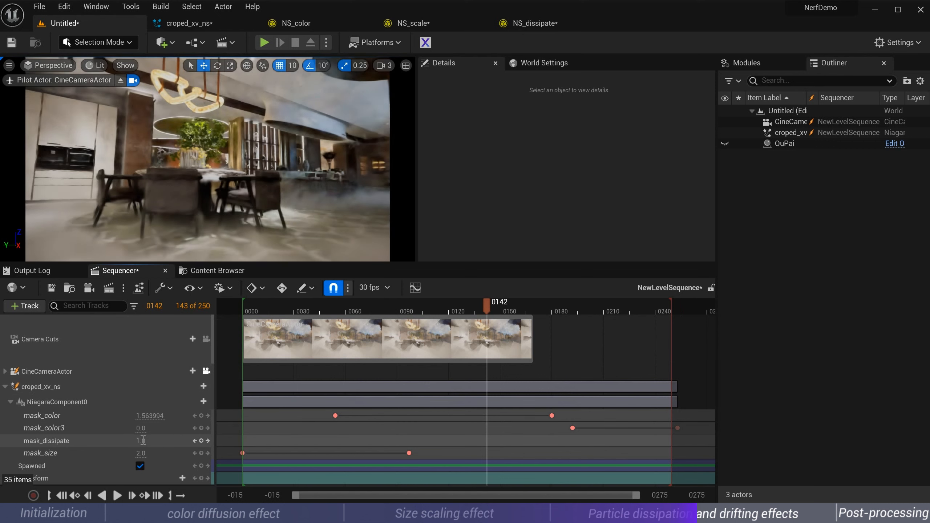
click(201, 441)
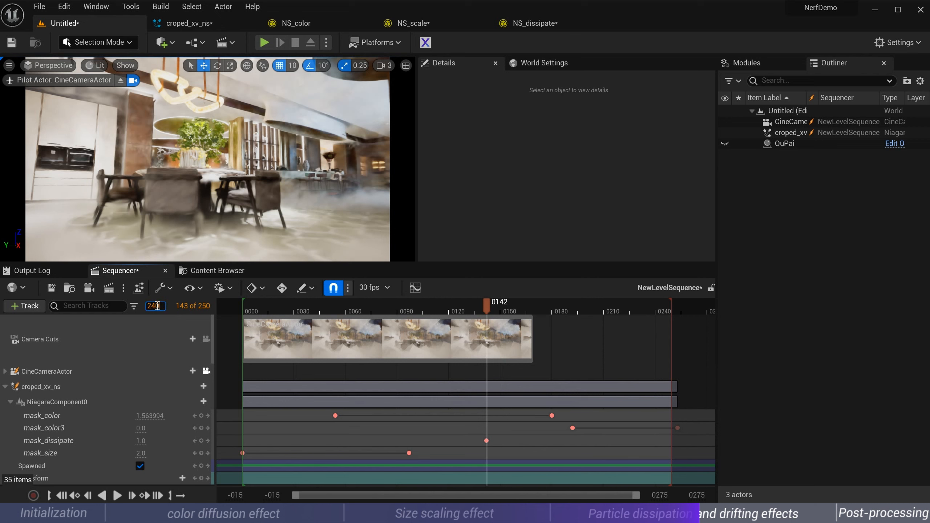
Key mask_dissipate at 0 on frame 240 and play the sequence from the start
key(Return)
click(141, 440)
text(0)
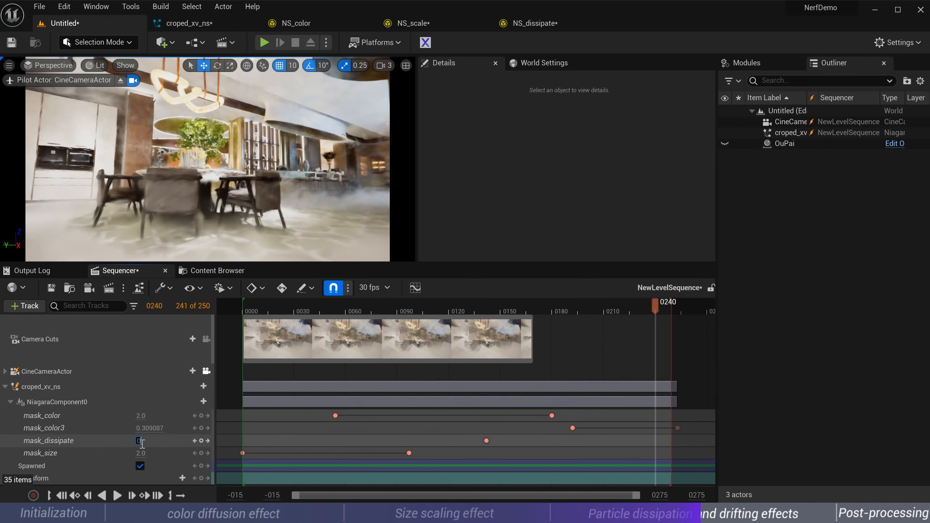
key(Return)
click(62, 497)
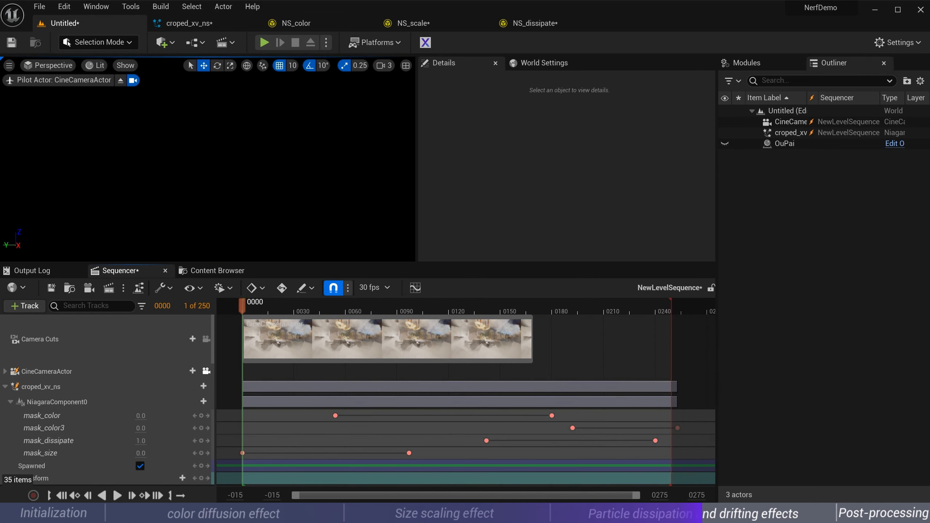
click(117, 497)
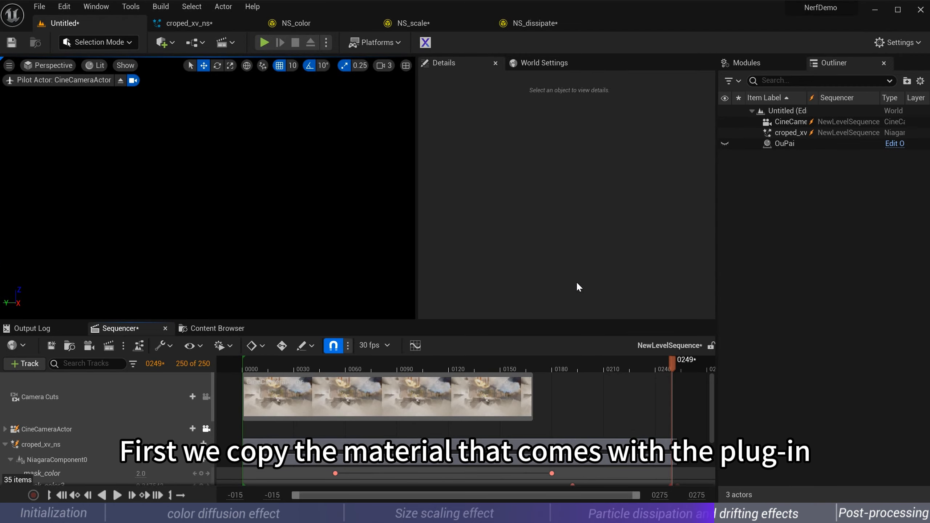
Enlarge the Content Browser and open the plugin's XV3dGS Content folder
click(216, 329)
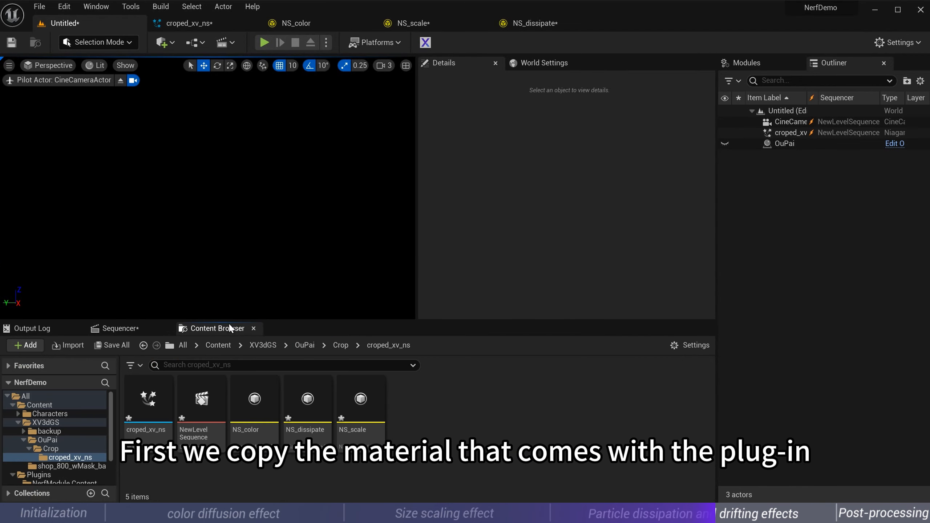
drag(253, 318, 219, 123)
click(39, 279)
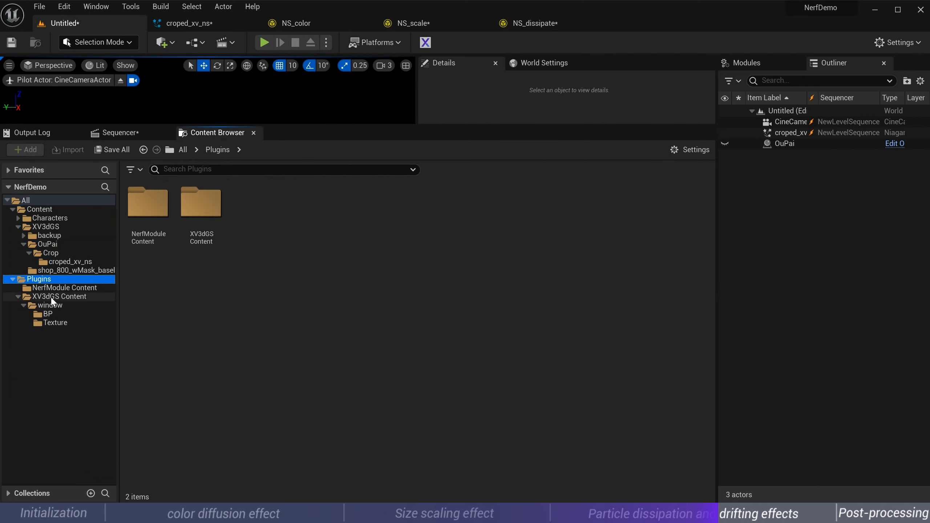
click(62, 297)
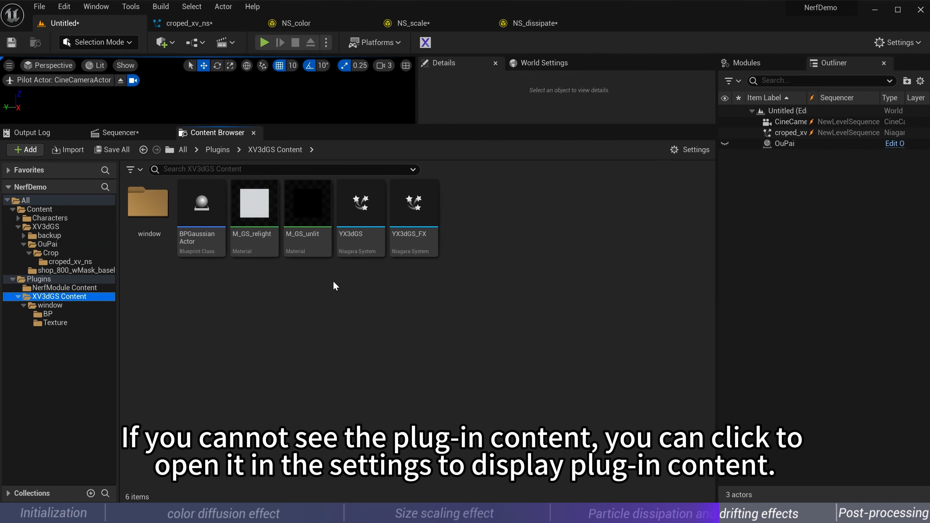
Turn Show Plugin Content off and on again, and reopen the XV3dGS Content folder
click(673, 151)
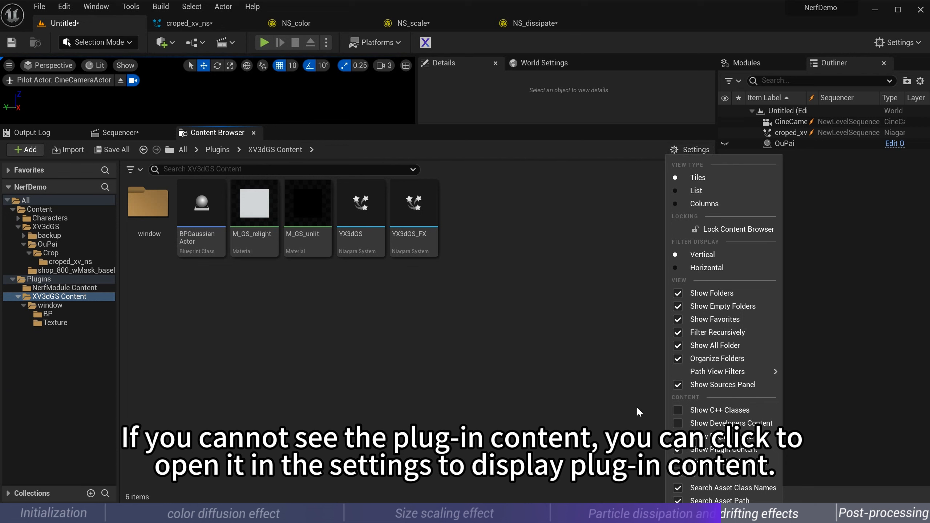
click(670, 450)
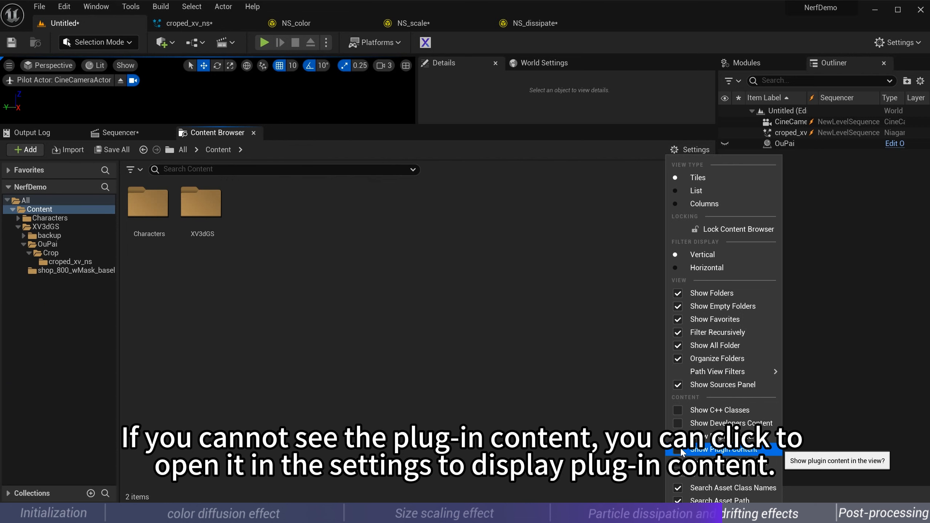
click(670, 450)
click(90, 280)
click(74, 298)
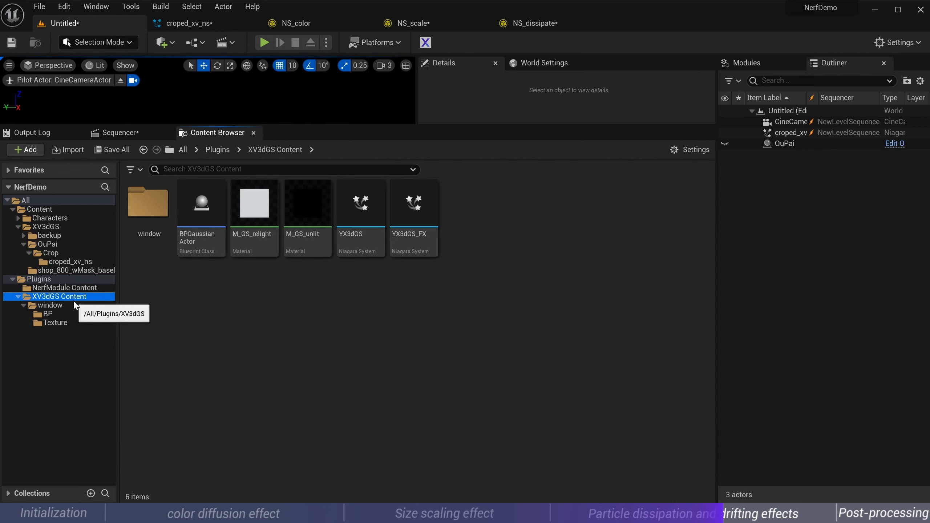
Copy the M_GS_unlit material from the plugin into the croped_xv_ns folder and open that folder
click(296, 242)
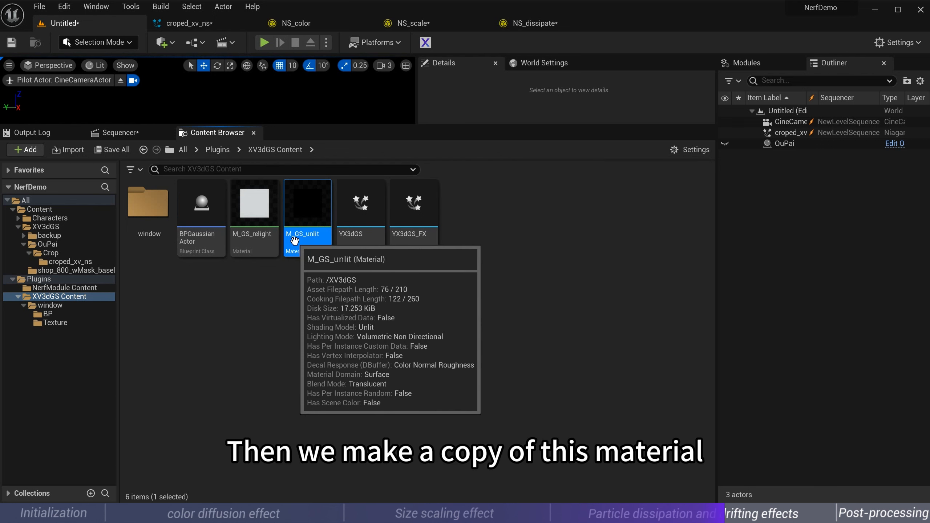
drag(294, 241, 78, 265)
click(96, 296)
click(73, 262)
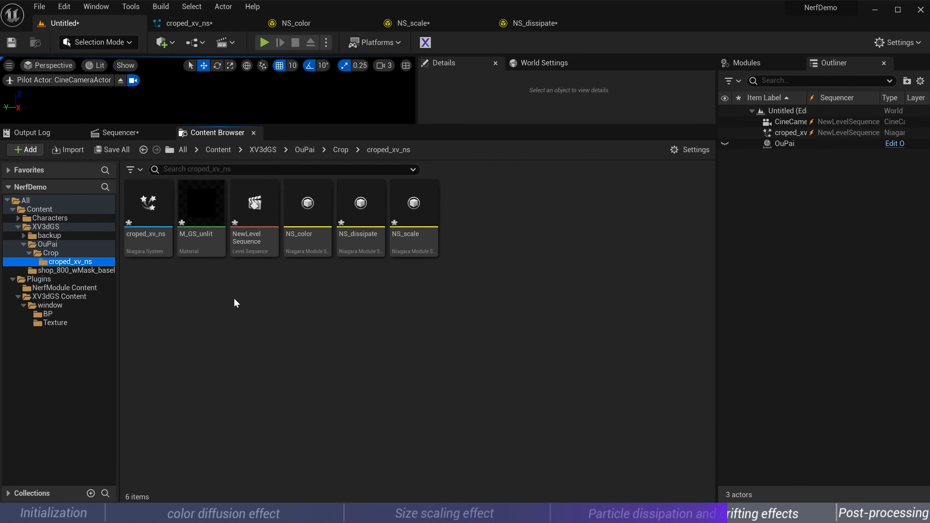
Open the copied M_GS_unlit material and add a Multiply node to its graph
double_click(201, 205)
scroll(330, 264, down, 1)
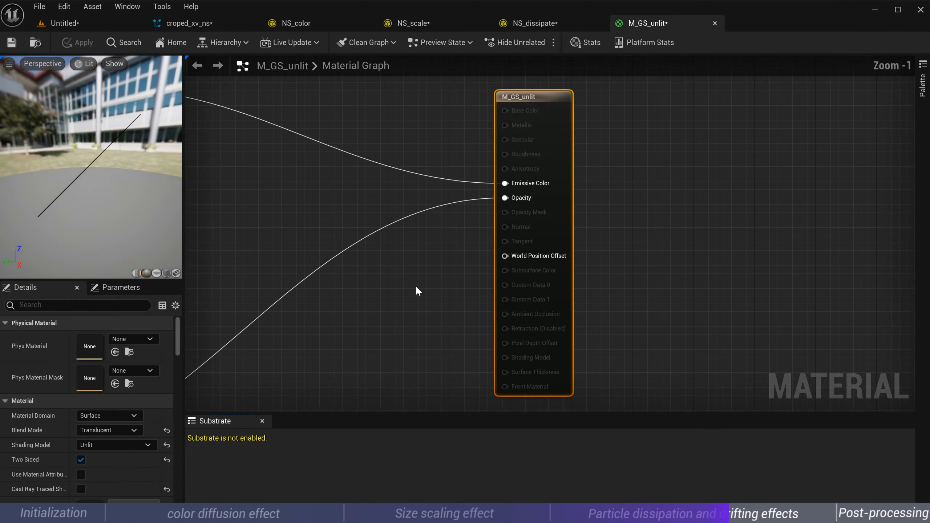
right_drag(415, 285, 688, 261)
scroll(688, 262, down, 2)
click(612, 298)
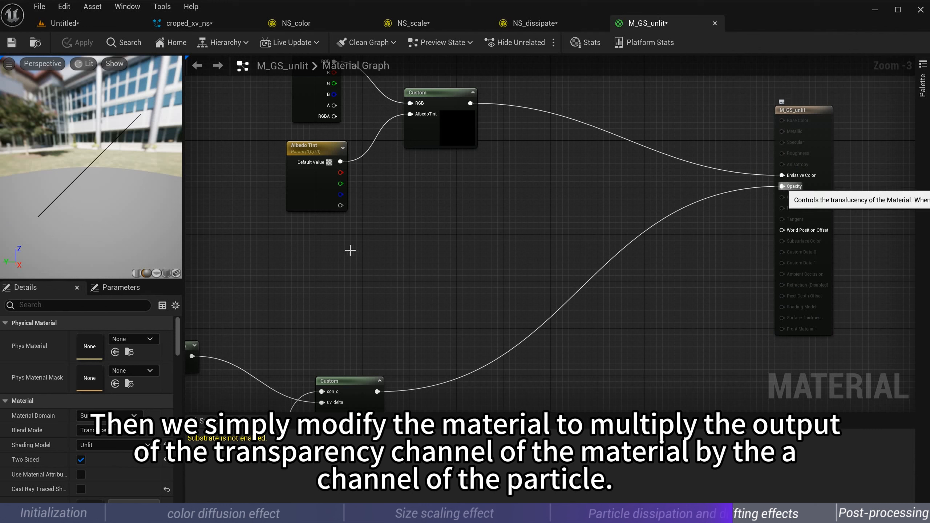
right_click(467, 248)
text(mu)
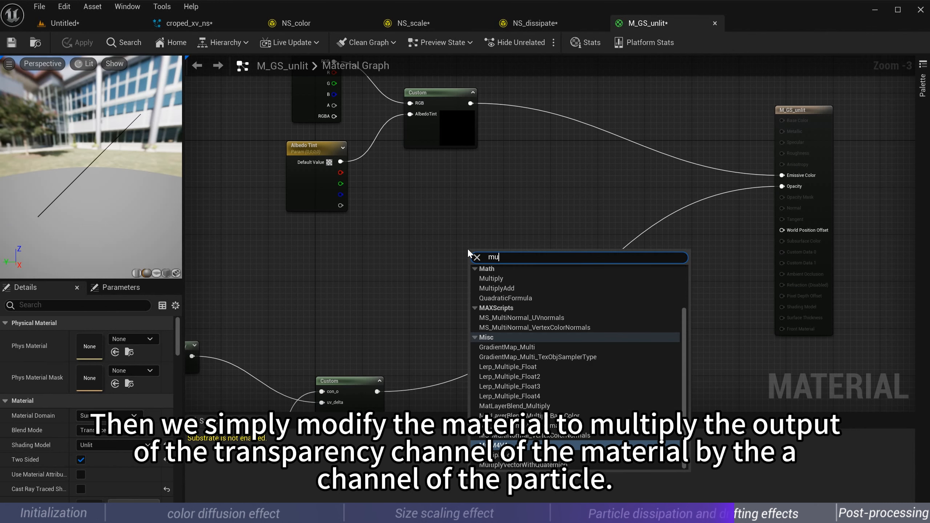
click(494, 279)
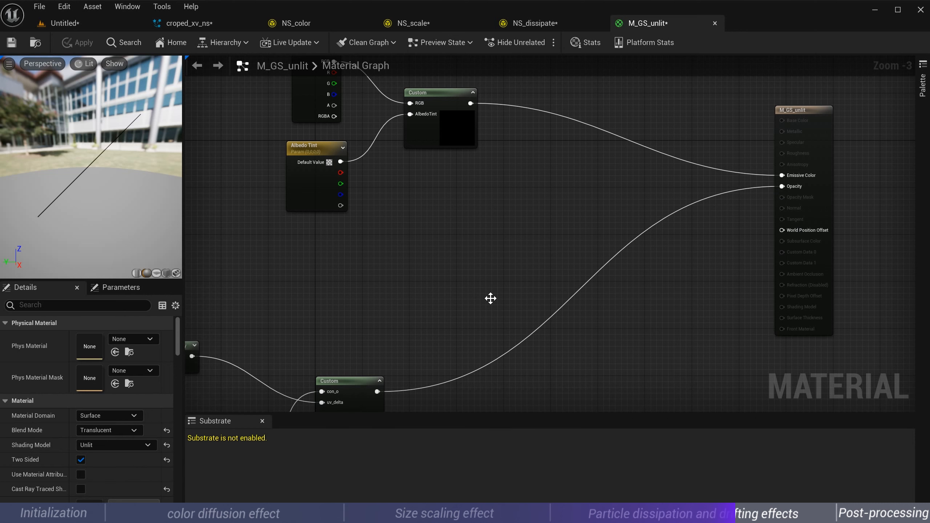
Multiply the opacity Custom node's output by Particle Color alpha, feed the result into Opacity, and apply and save the material
drag(377, 391, 474, 264)
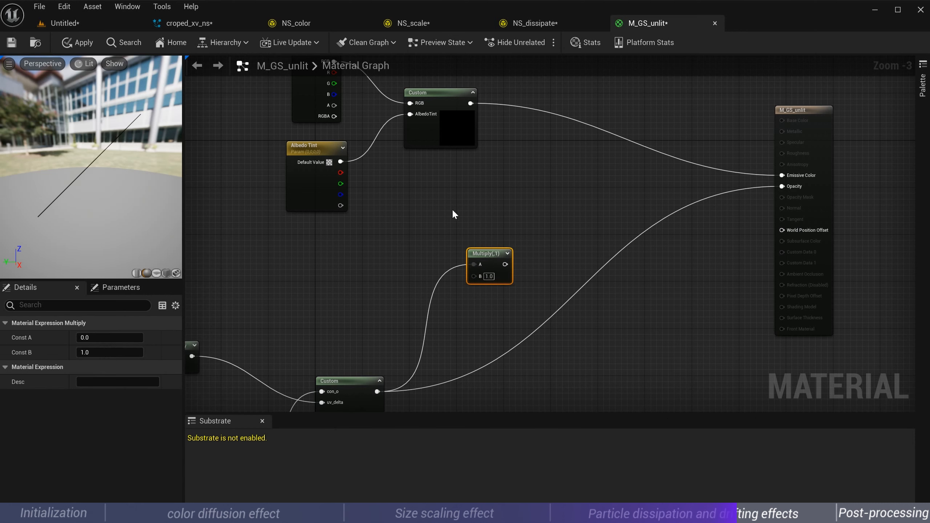
right_drag(452, 208, 459, 243)
drag(342, 139, 789, 220)
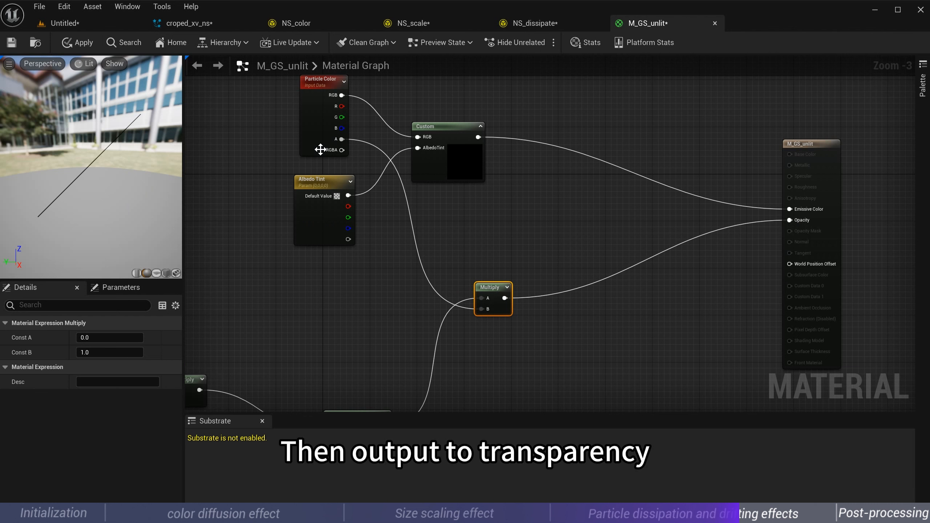
click(79, 42)
click(13, 44)
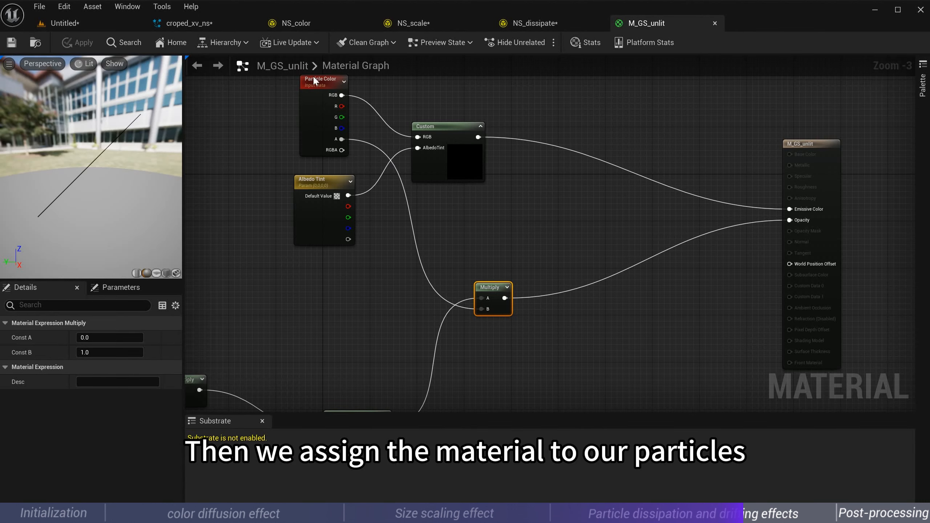
Rename the copied material to M_GS_unlit_fx and use it as the in_material user parameter of croped_xv_ns
click(94, 26)
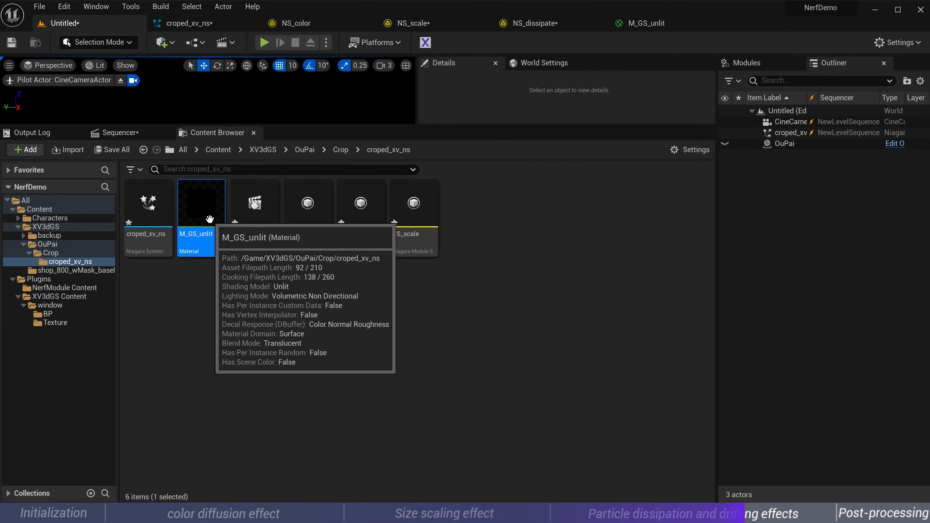
key(F2)
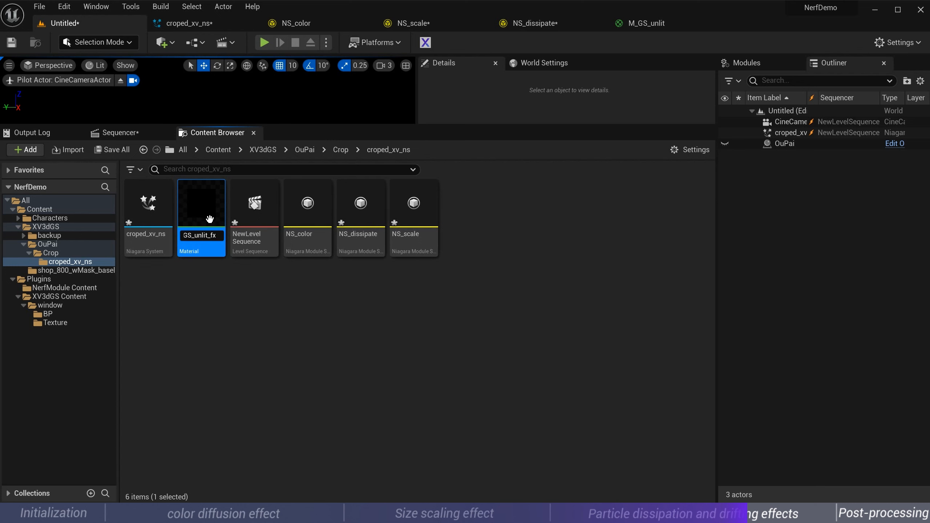
click(179, 25)
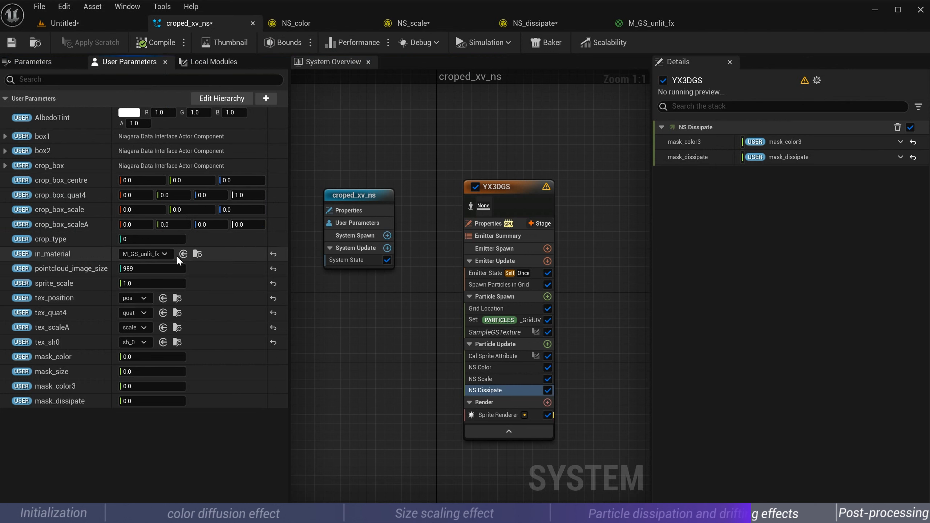
click(198, 254)
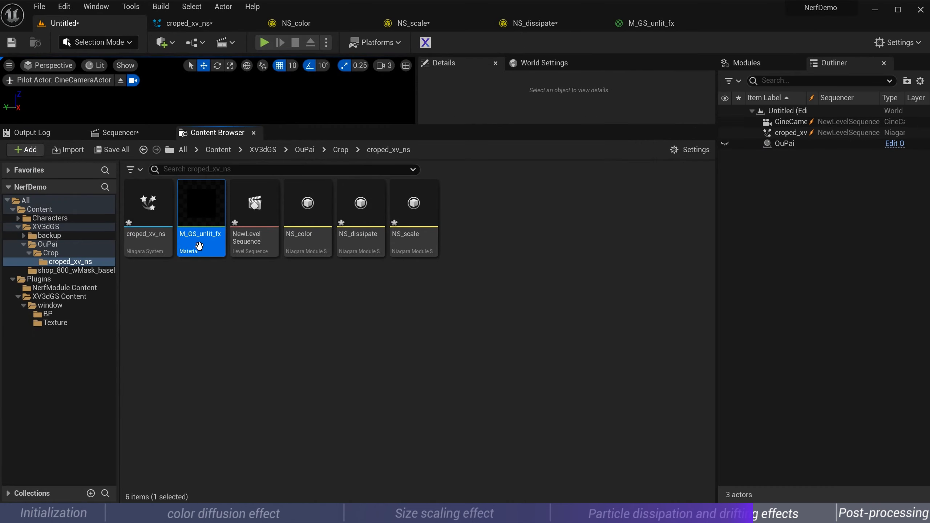
Enlarge the viewport above the Sequencer and play the level sequence from its first frame
click(113, 133)
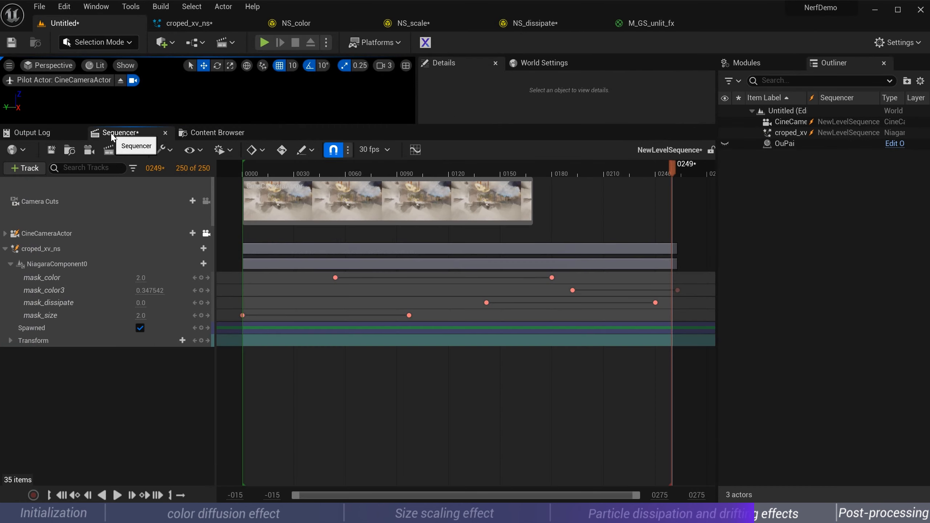
click(61, 496)
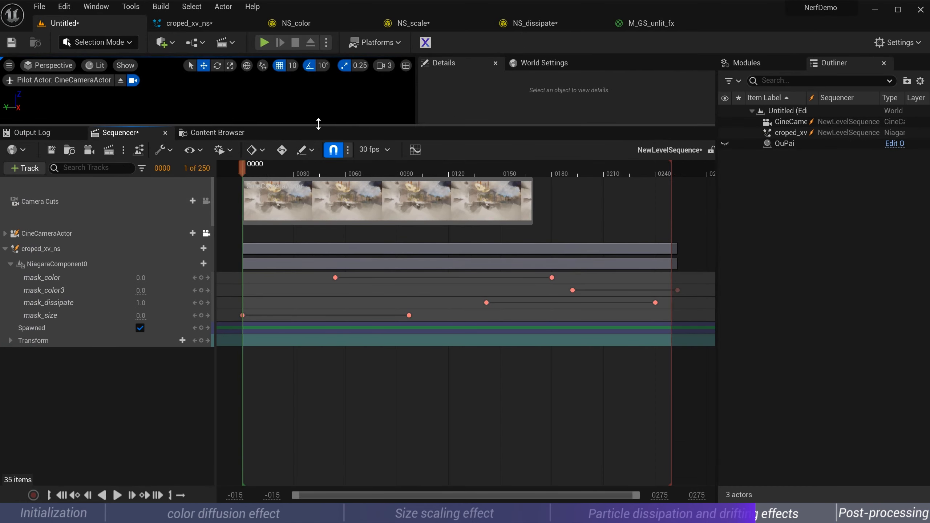
drag(318, 125, 340, 308)
scroll(436, 396, down, 2)
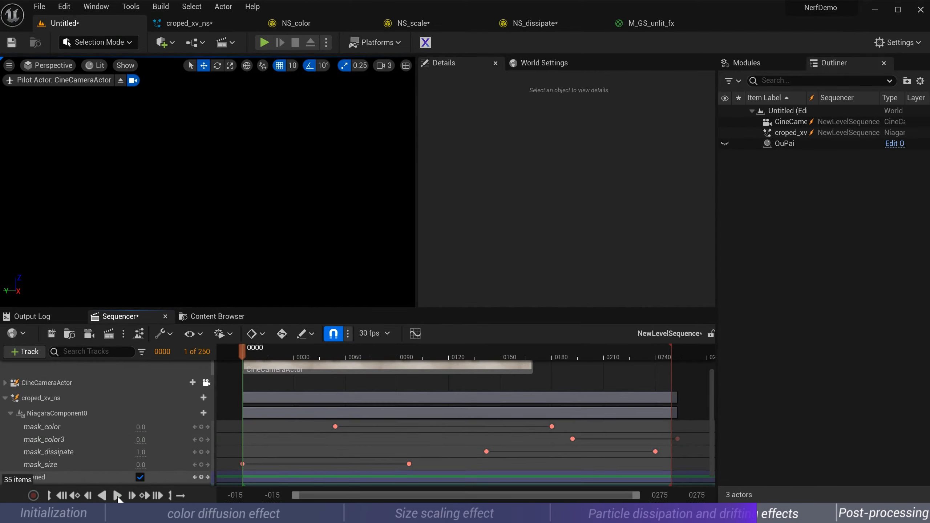
click(117, 495)
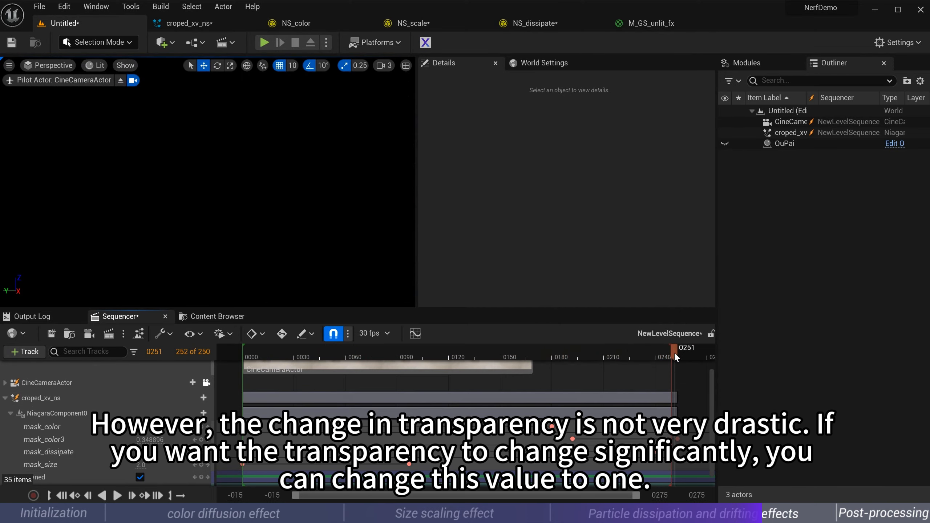
Try a value of 1 for the mask_color3 key at frame 253 and replay the sequence from frame 174
click(143, 440)
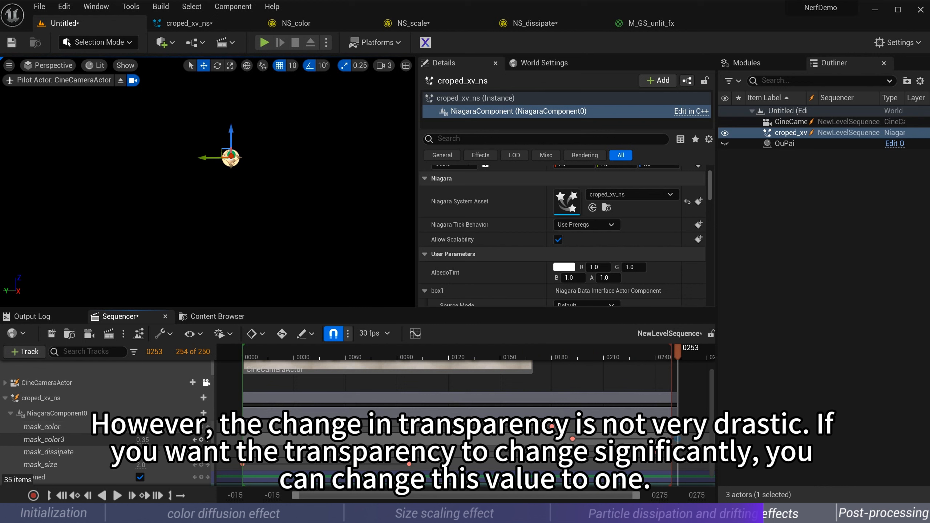
click(143, 440)
text(1)
key(Return)
drag(641, 350, 541, 369)
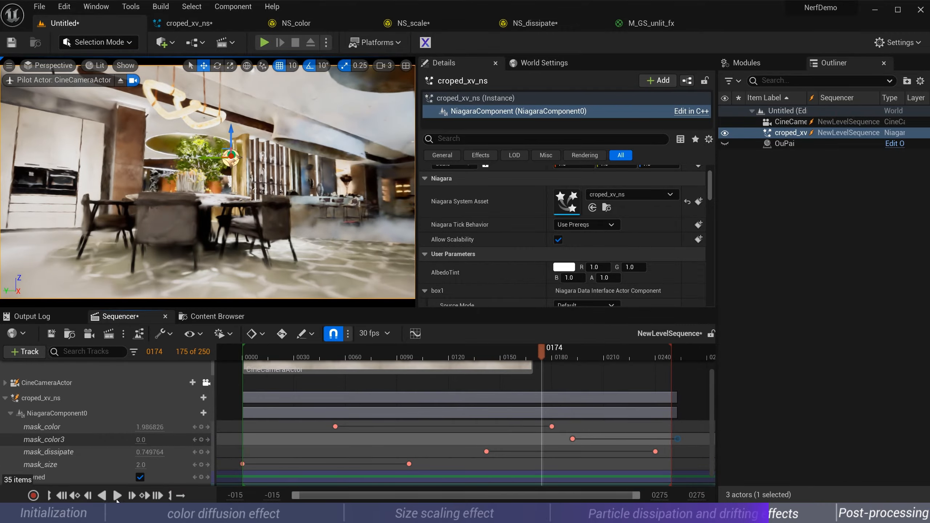
click(117, 496)
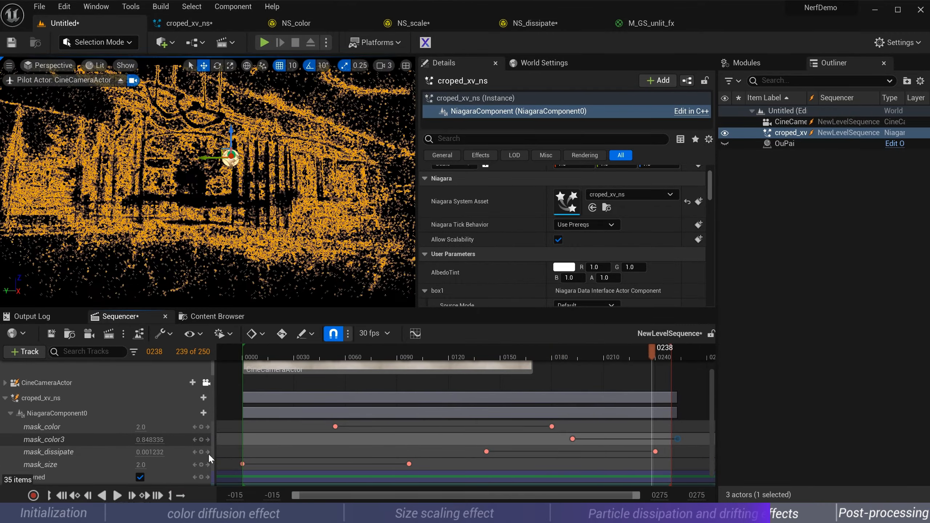
click(822, 401)
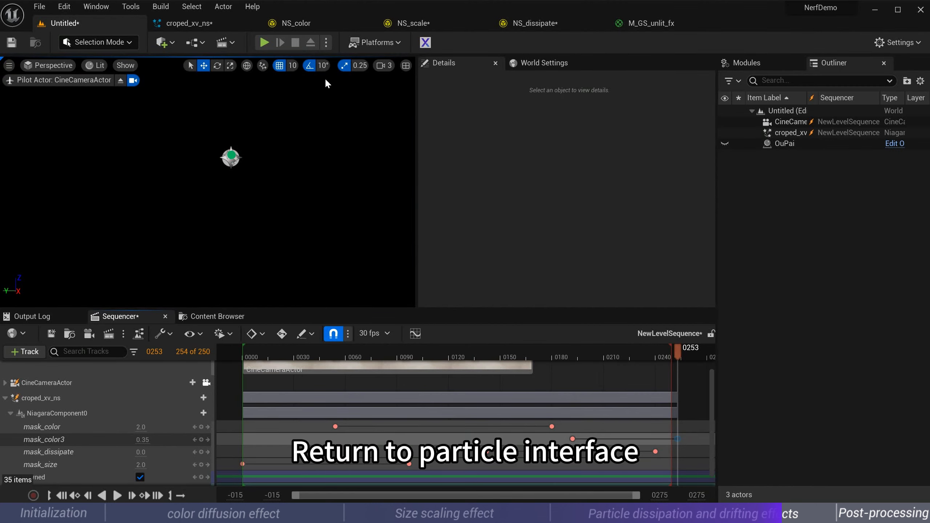
Add a Particle State module to Particle Update in croped_xv_ns and place it first in that group
click(189, 23)
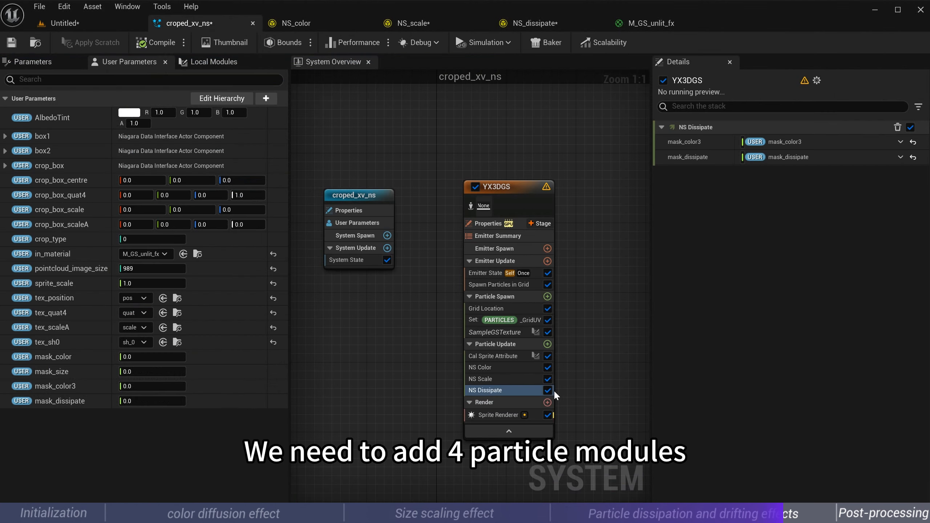
click(547, 344)
text(pa)
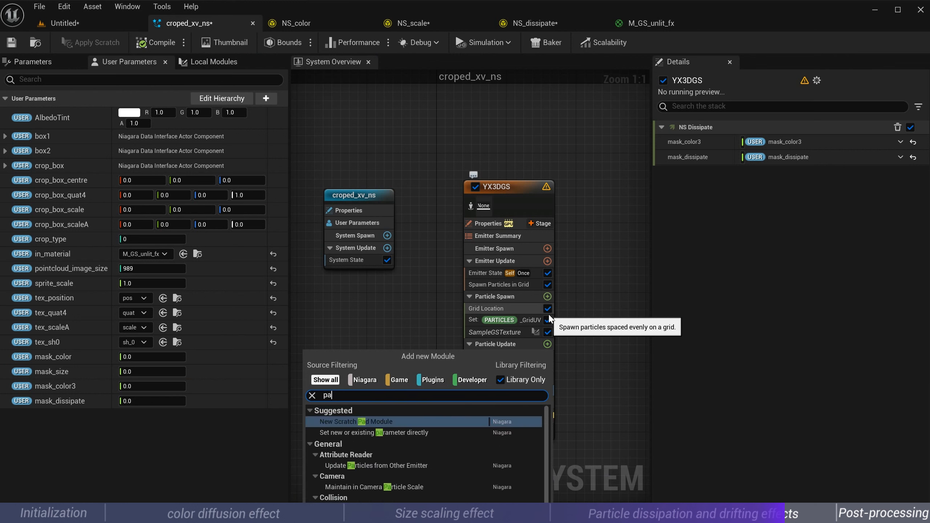
text(rticles)
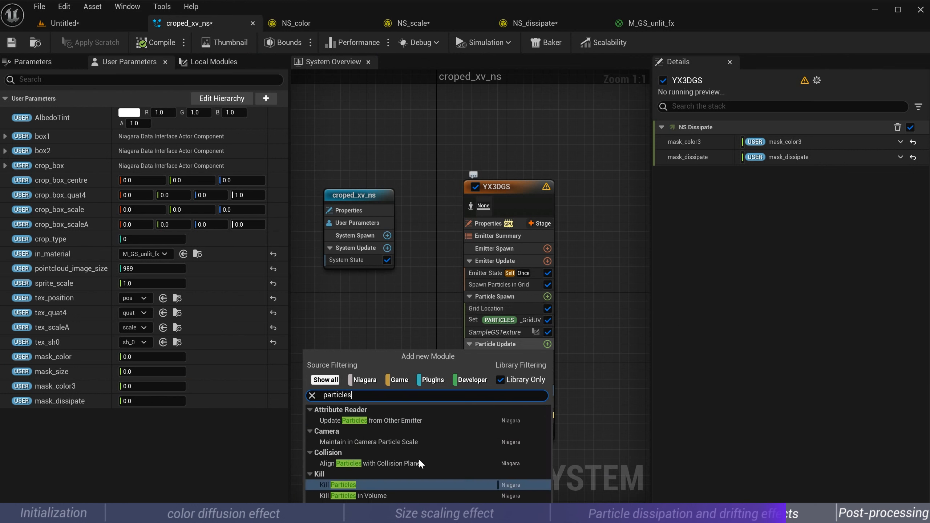
text( st)
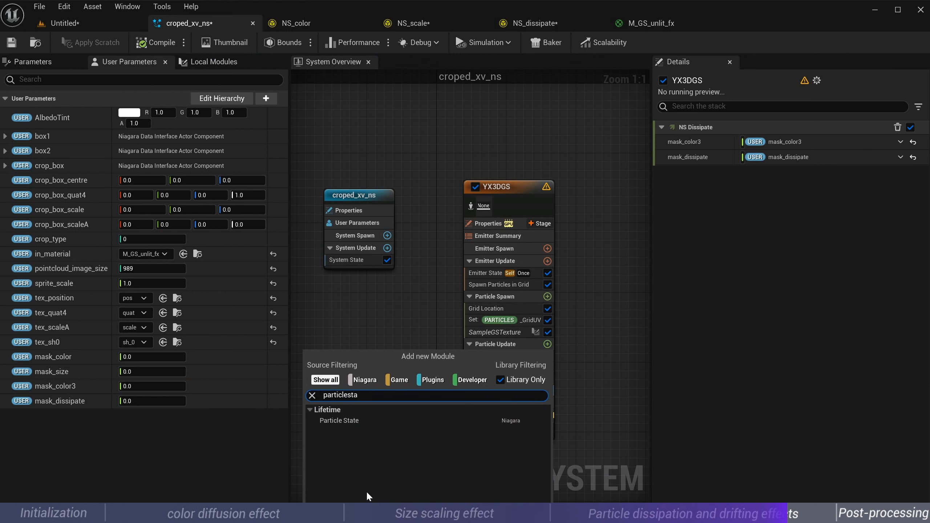
click(351, 422)
right_drag(382, 415, 360, 348)
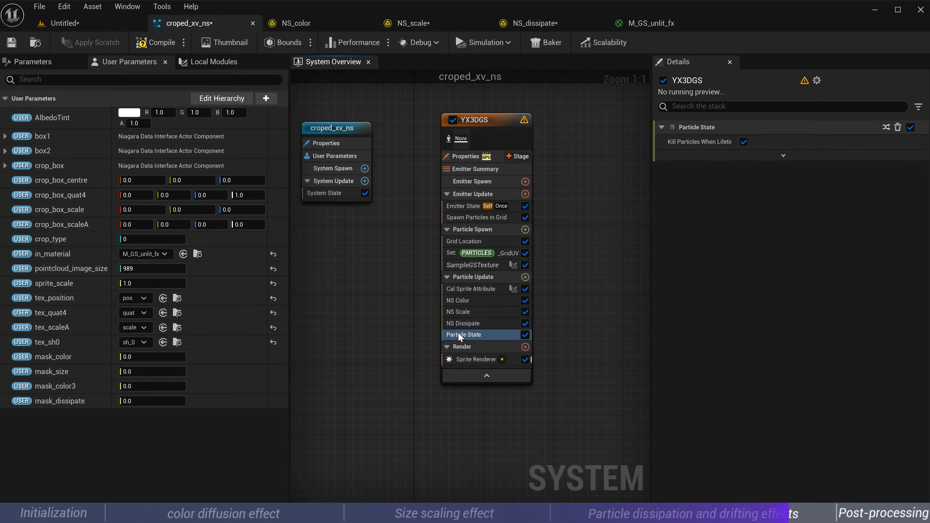
drag(476, 335, 474, 288)
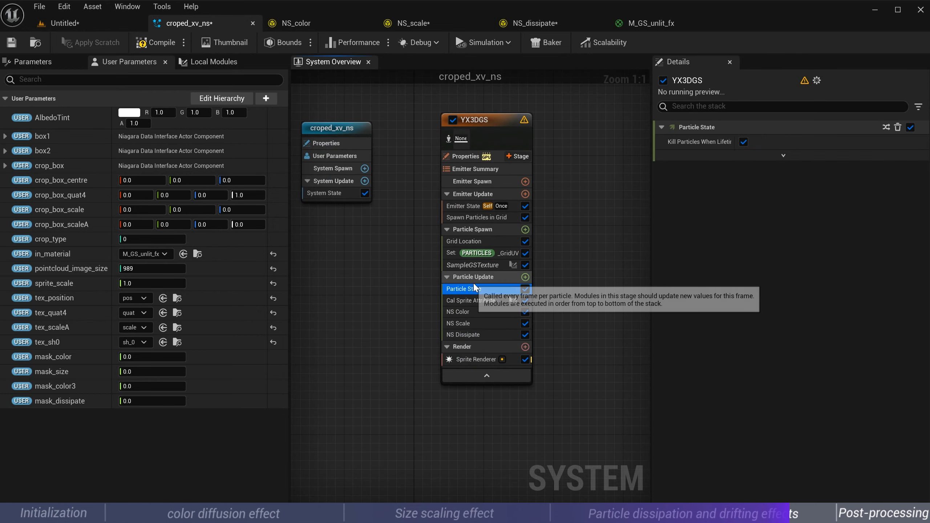
Add Drag and Wind Force modules to Particle Update, with Wind Force placed before Drag
click(525, 277)
text(dra)
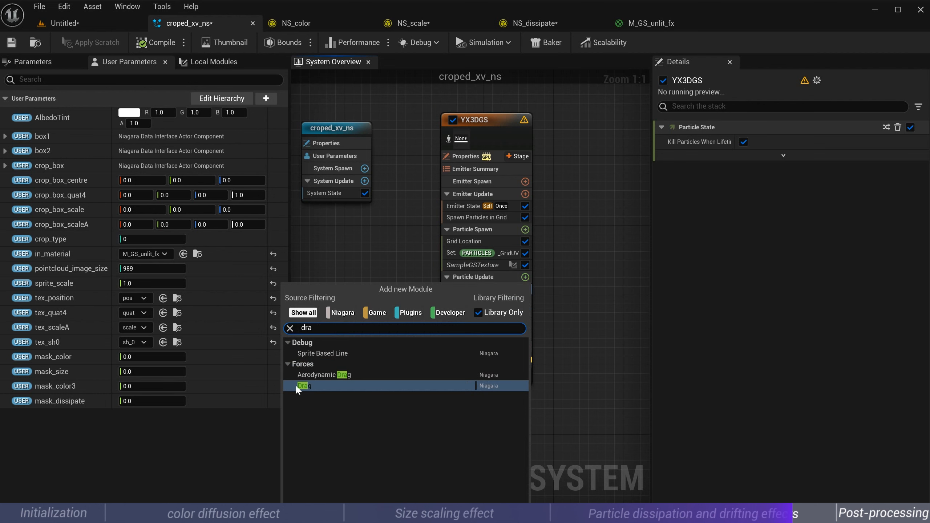
click(296, 386)
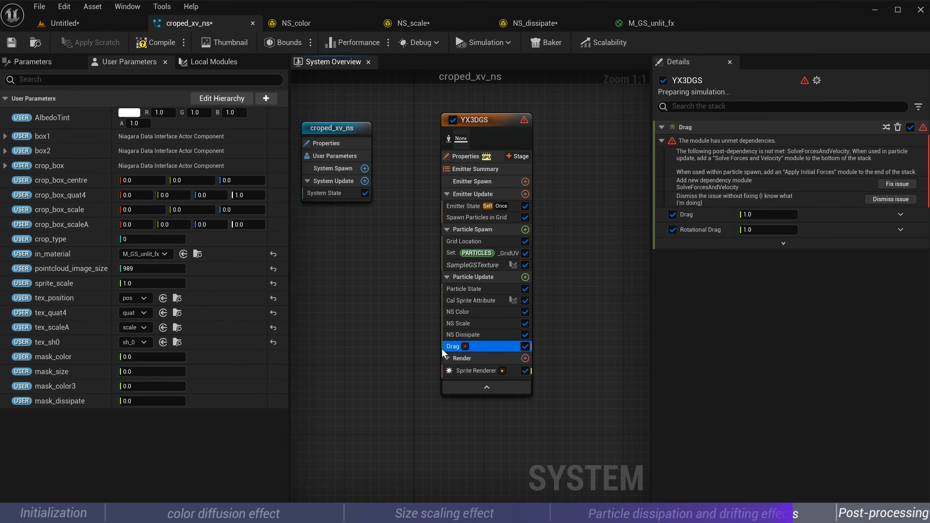
click(525, 277)
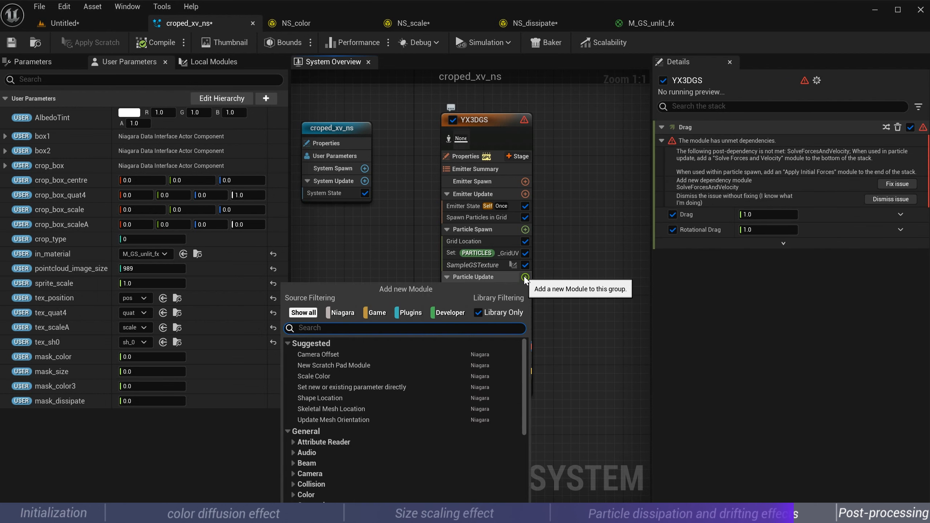
text(wind)
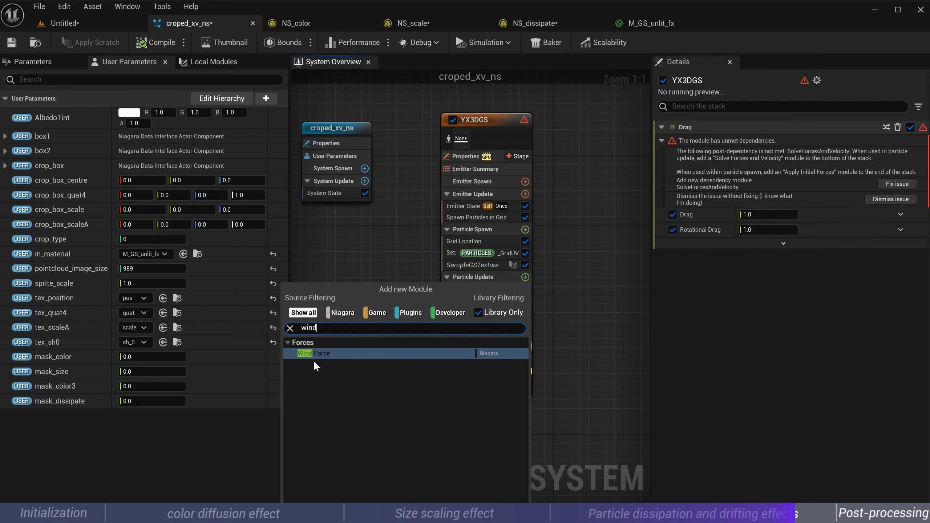
click(315, 360)
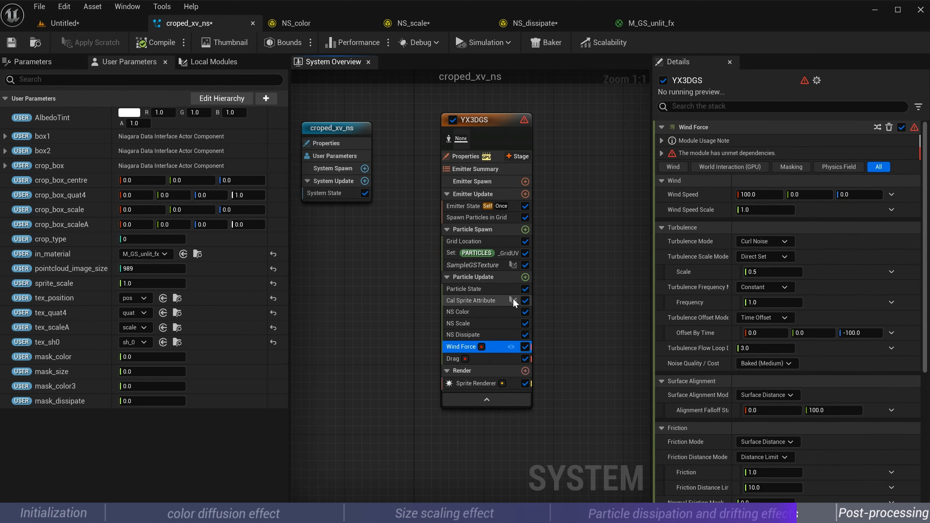
Add a Solve Forces and Velocity module at the end of Particle Update
click(525, 277)
text(sol)
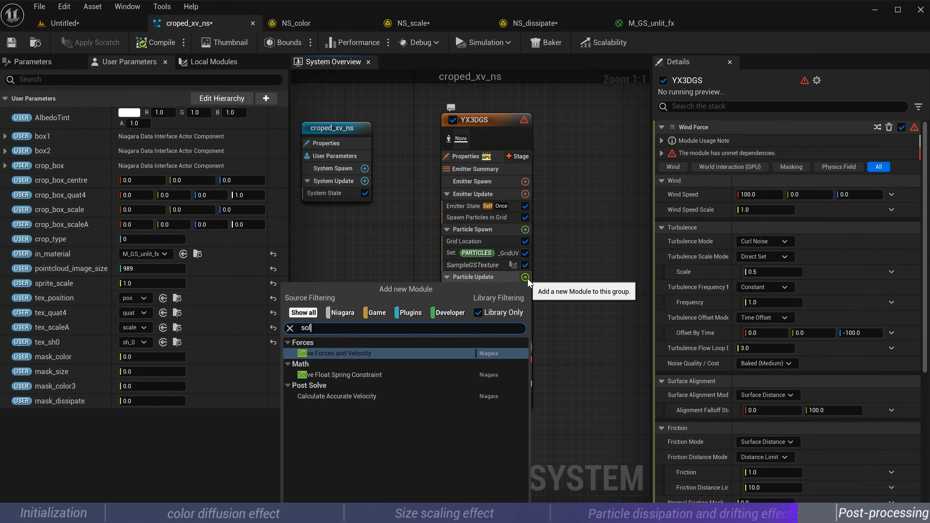
click(366, 356)
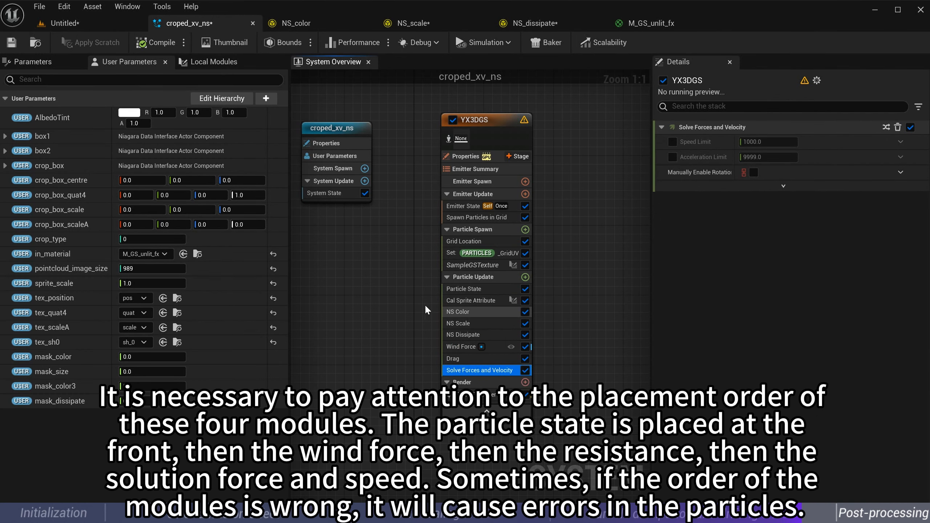
Review the order of the added modules and disable killing particles at the end of their lifetime in Particle State
click(452, 289)
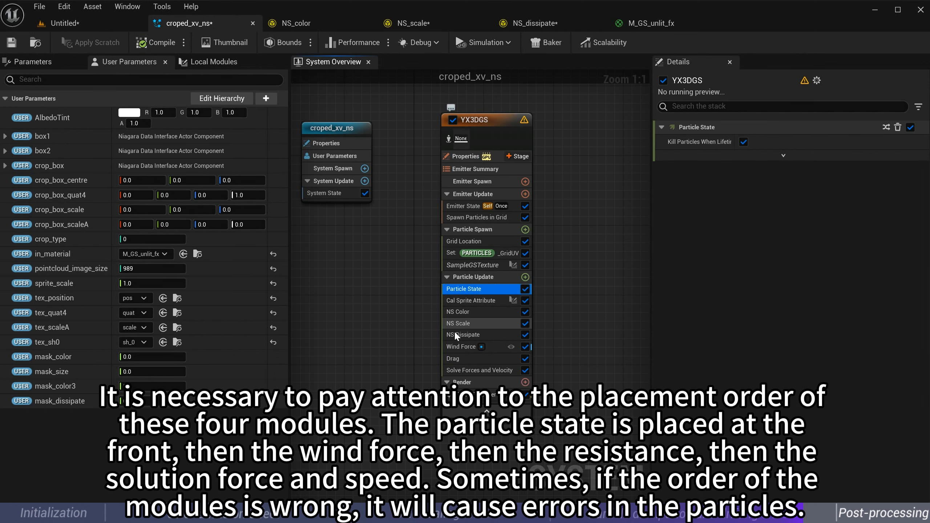
click(456, 347)
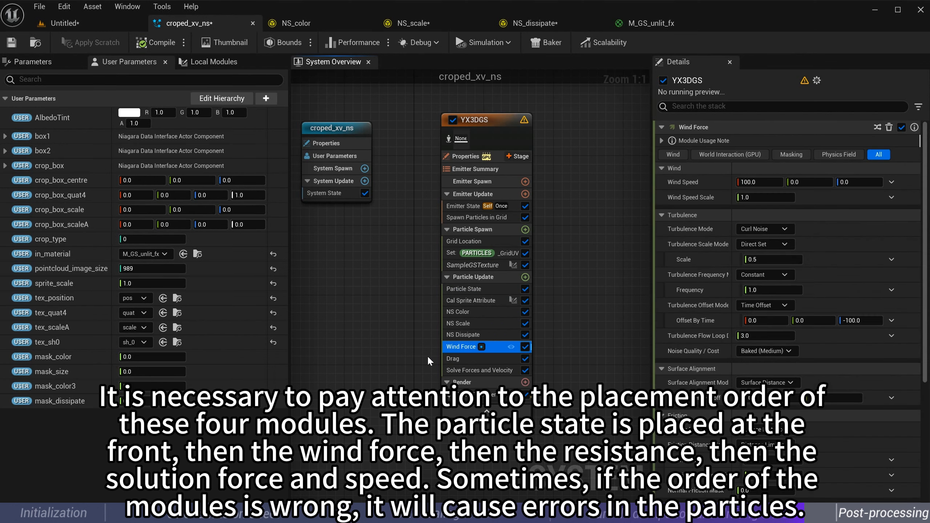
click(453, 359)
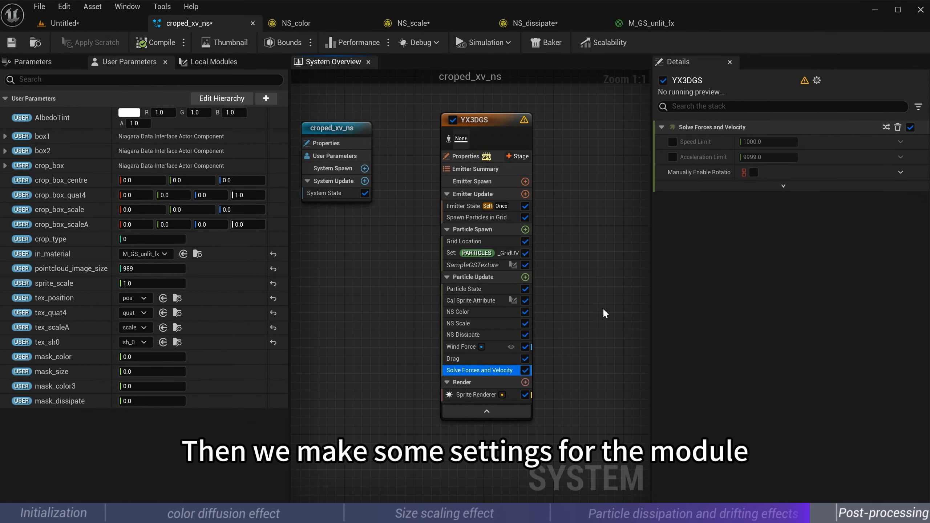
click(472, 290)
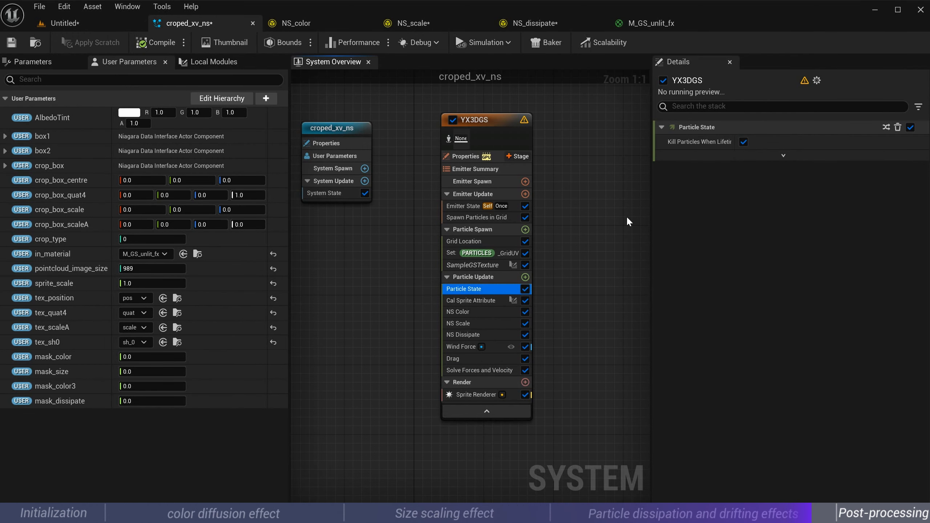
click(744, 142)
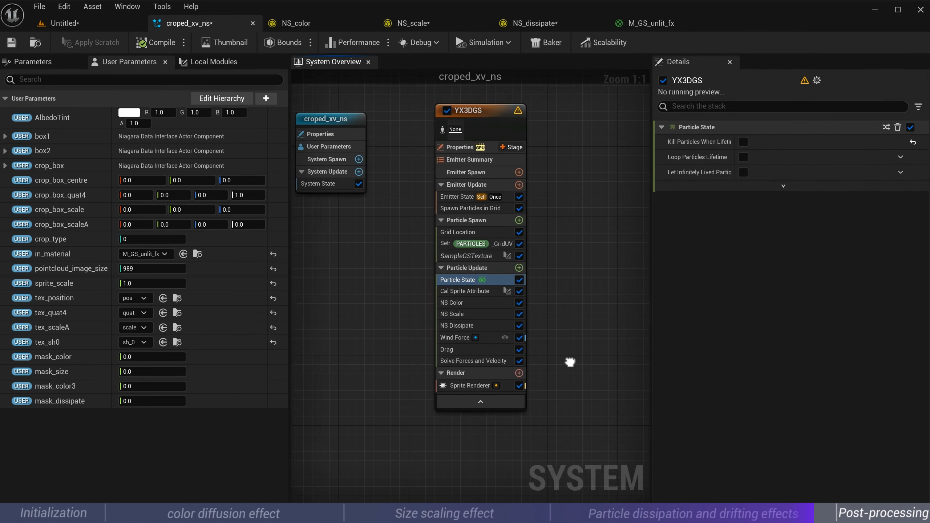
Configure Wind Force with a Wind Speed of 0, 500, 500, a turbulence Scale of 1.0 and a Frequency of 20.0
click(472, 337)
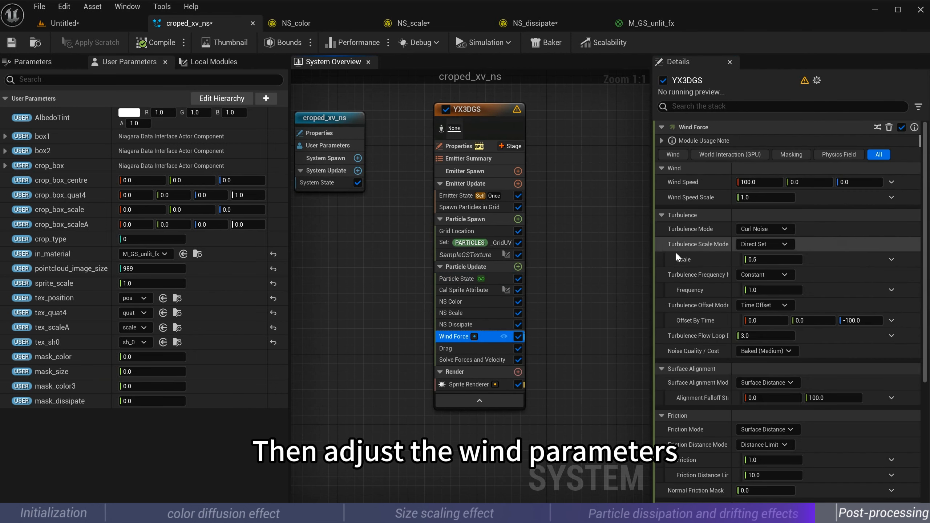
click(761, 182)
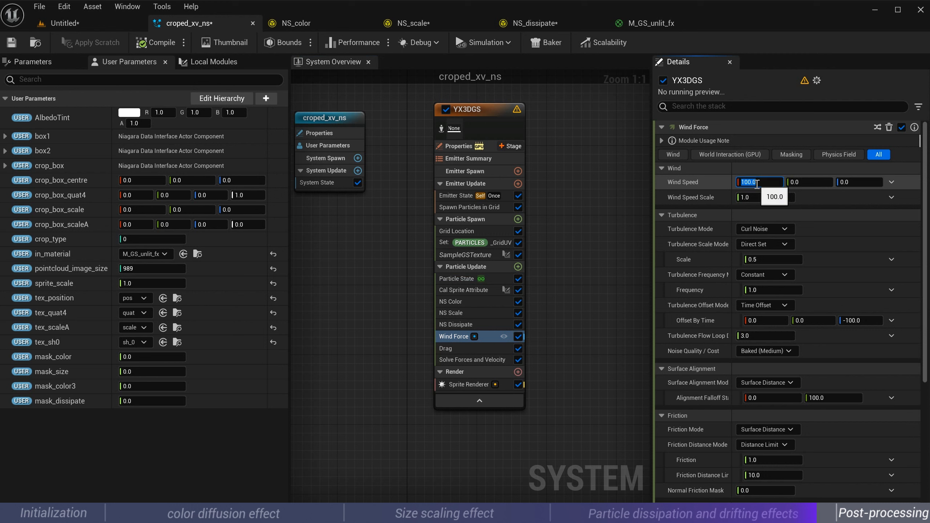
text(0)
key(Return)
click(811, 182)
text(50)
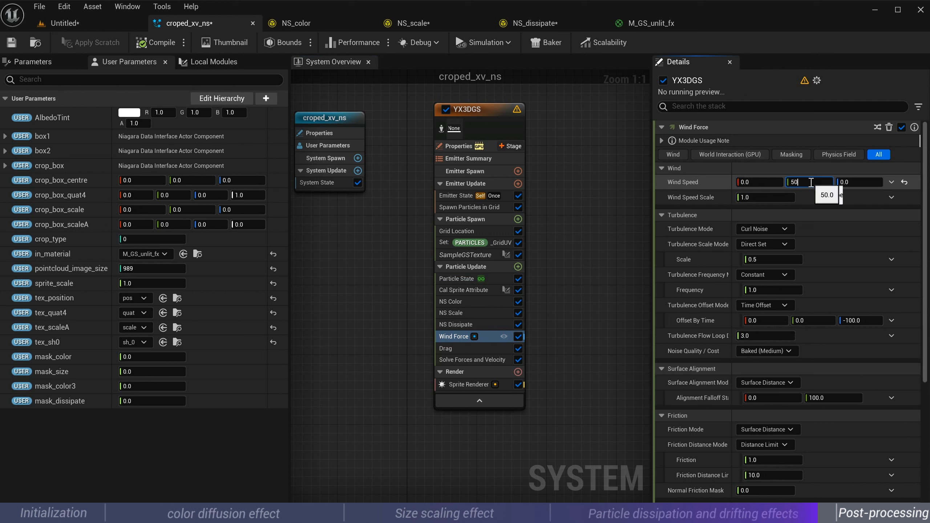
text(0)
click(860, 183)
text(5)
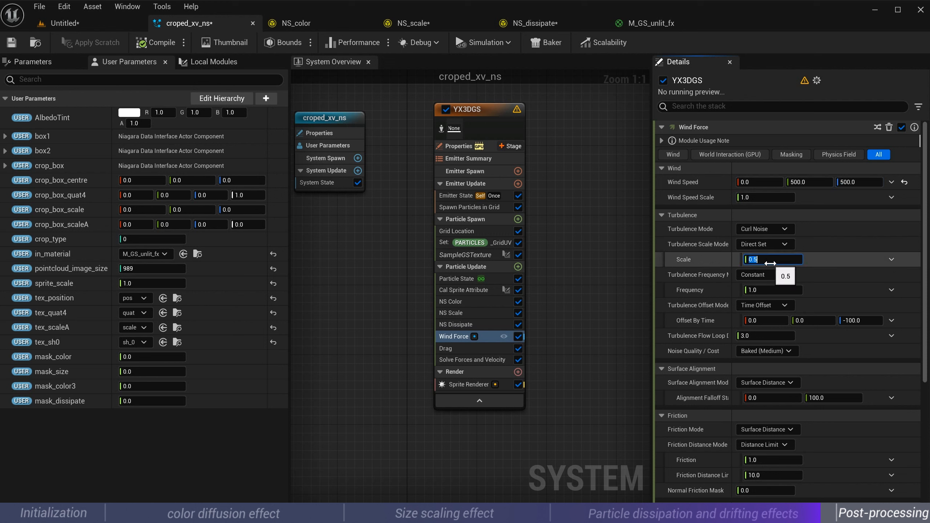
click(765, 289)
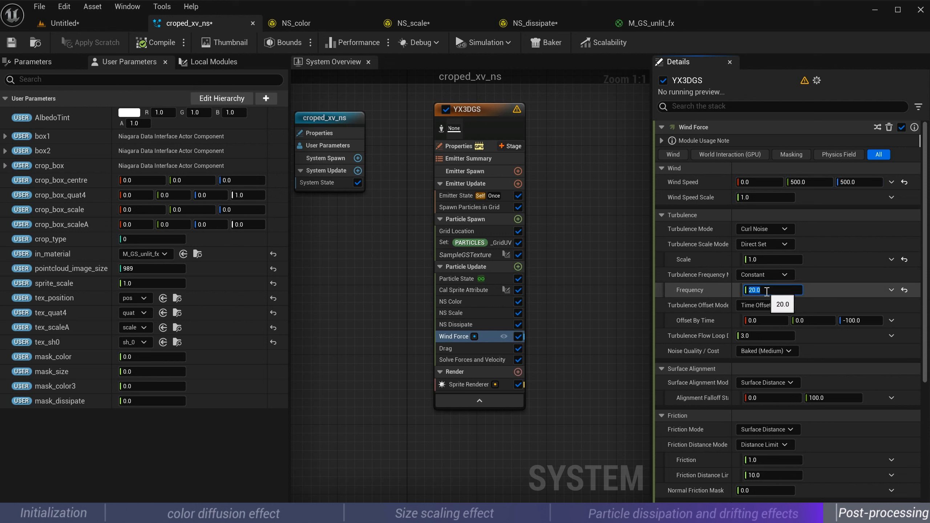
Add a float user parameter named wind and link it to the Wind Speed Scale of Wind Force
key(Return)
click(266, 98)
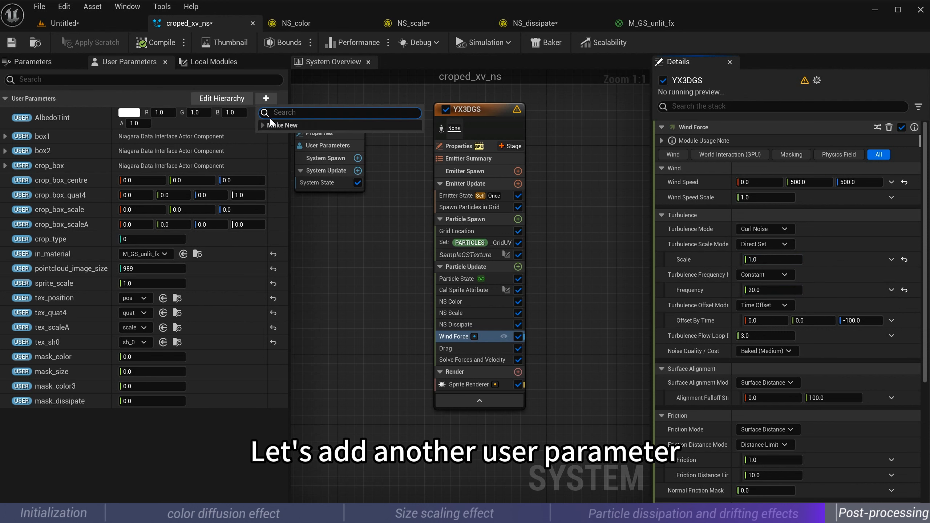
click(263, 125)
click(268, 134)
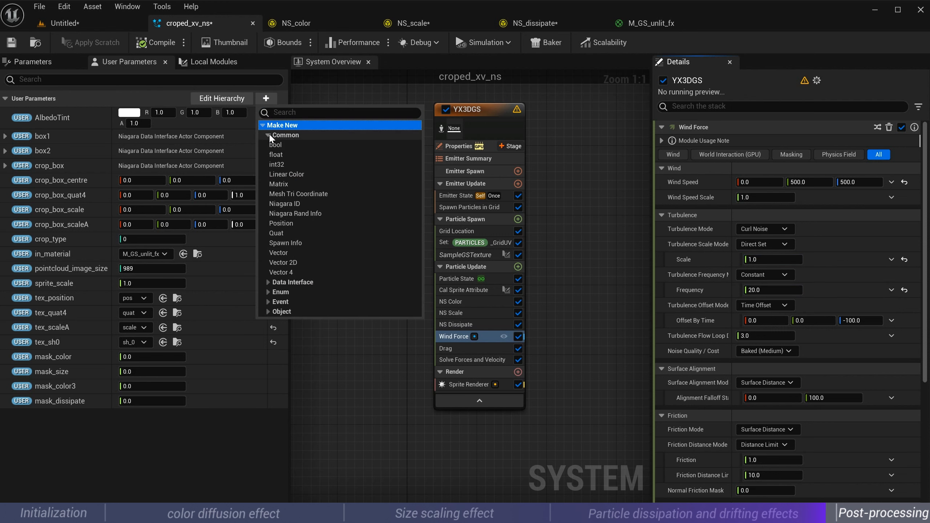
click(276, 155)
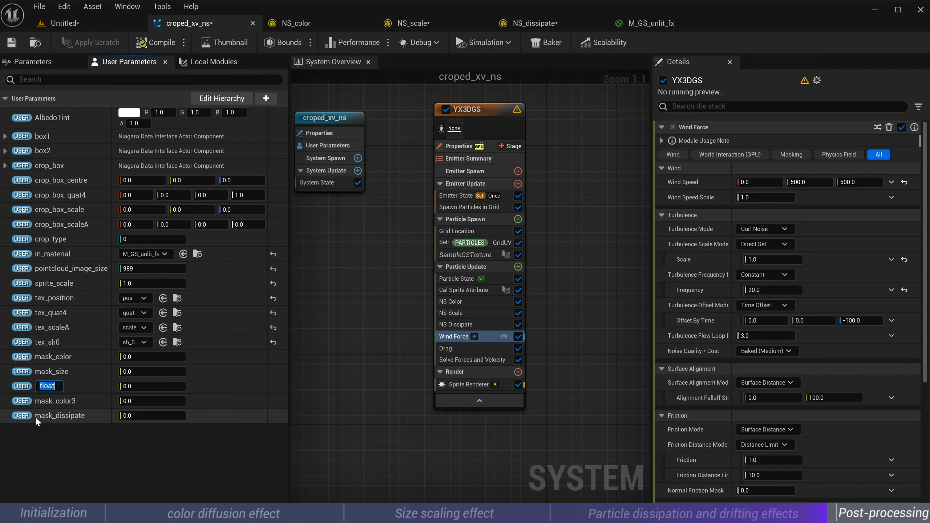
text(wind)
key(Return)
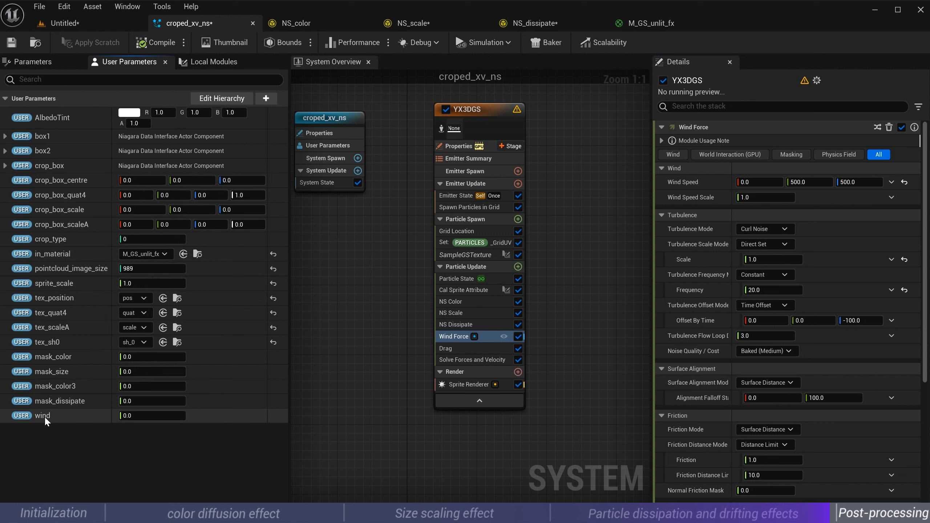
drag(44, 415, 759, 200)
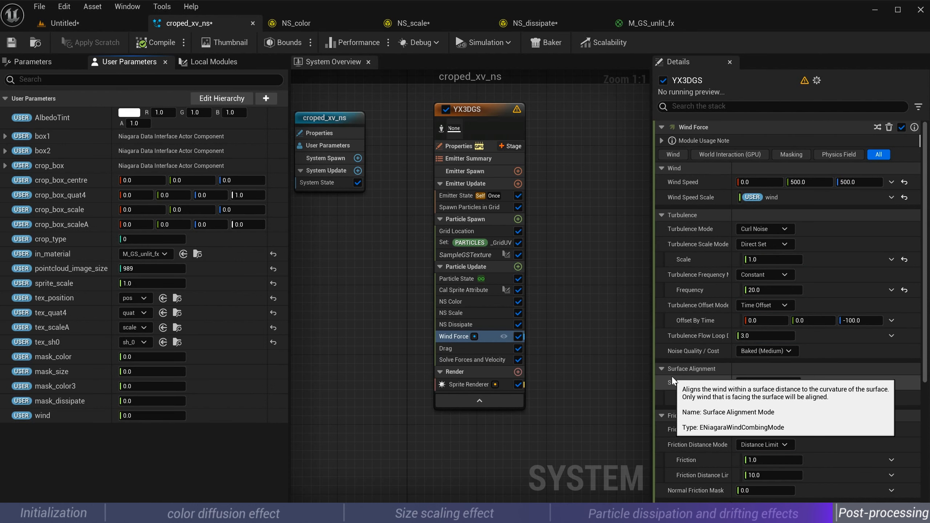
Add a wind parameter track to NiagaraComponent0 of croped_xv_ns in the level sequence
click(87, 30)
scroll(48, 389, down, 1)
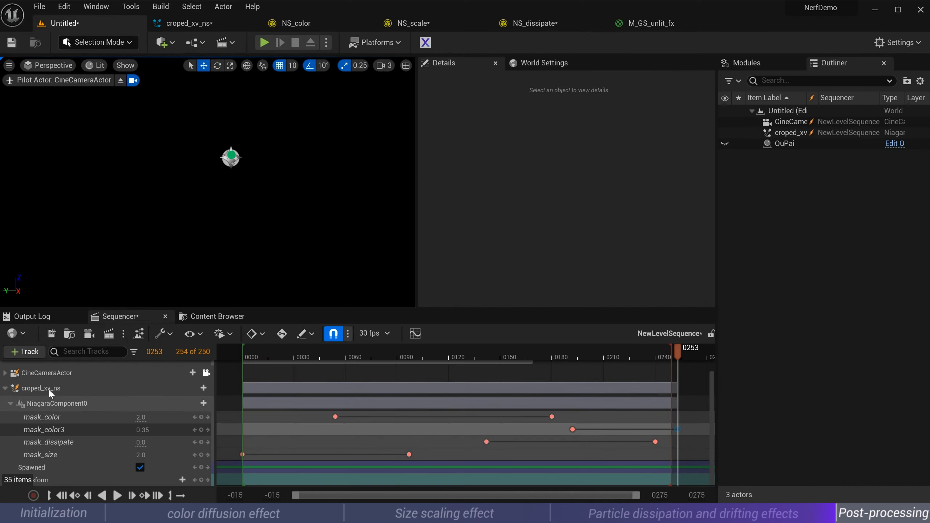
drag(152, 306, 153, 258)
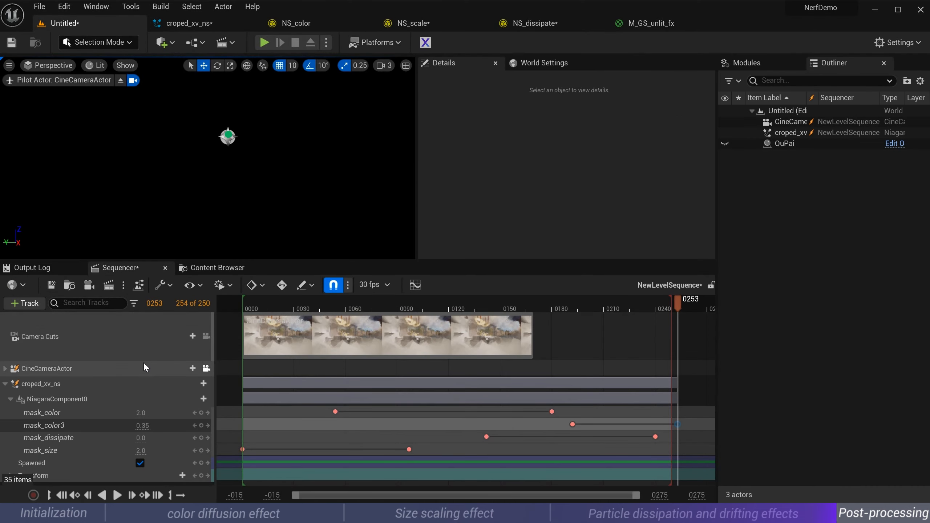
click(207, 397)
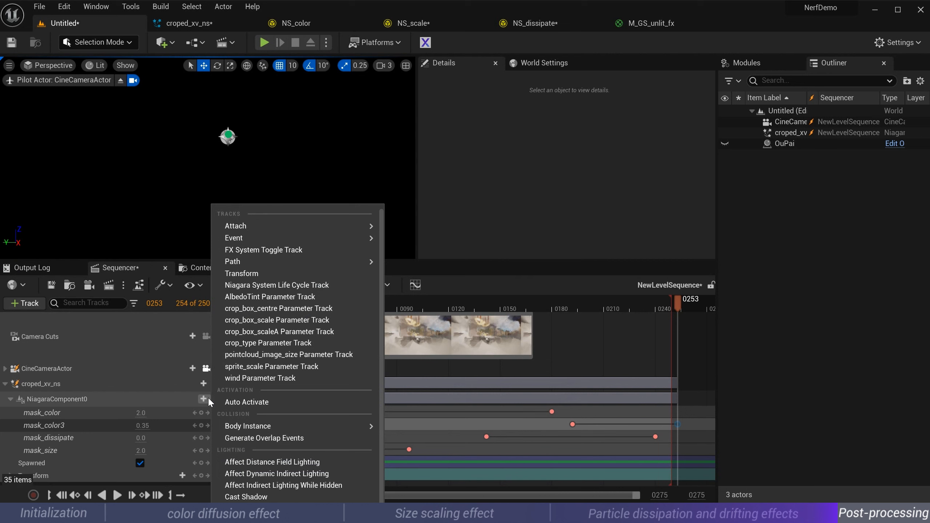
text(wind)
click(227, 426)
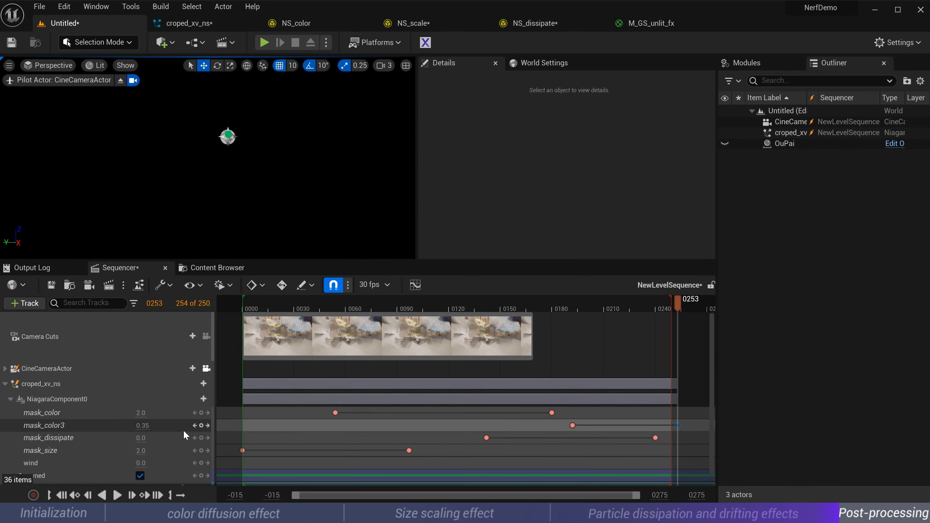
Keyframe the wind track at 0.0 on frame 142 and at 0.25 on frame 222
click(150, 302)
key(Return)
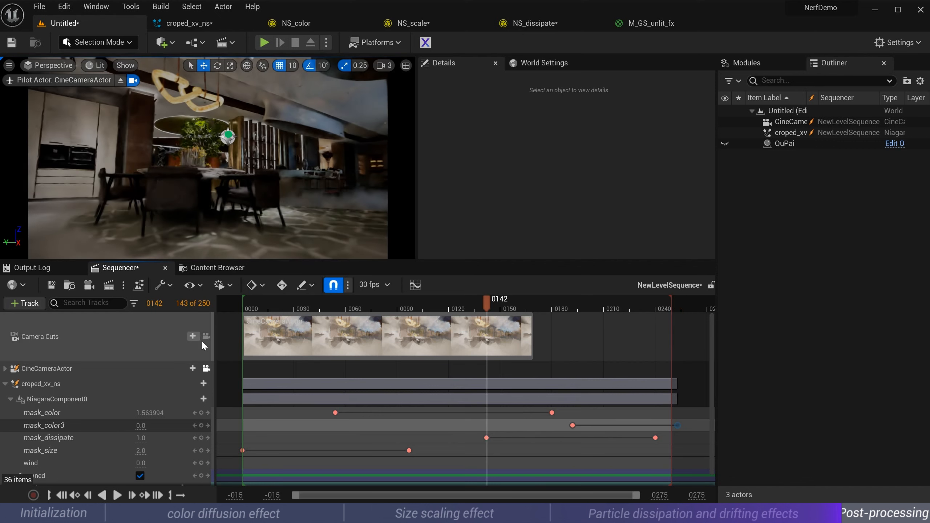
click(201, 462)
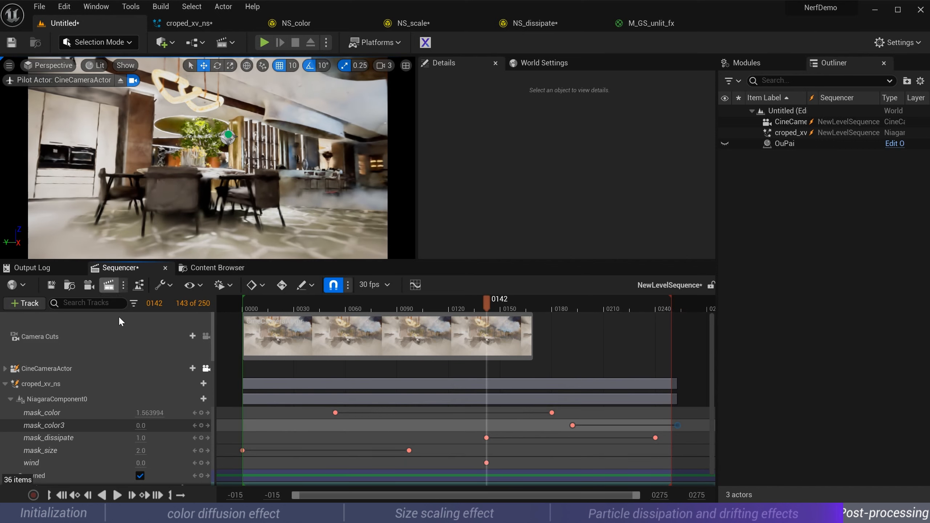
click(157, 302)
text(222)
key(Return)
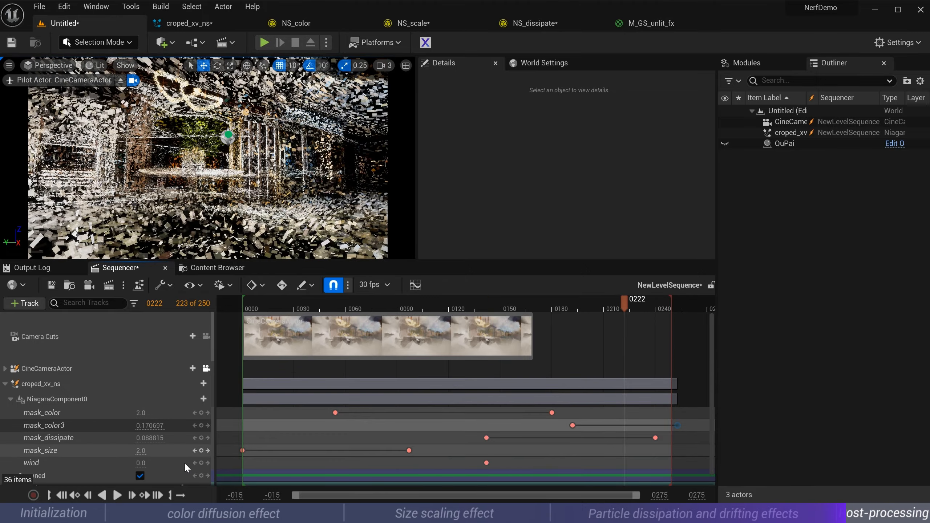
click(141, 463)
text(0.25)
key(Return)
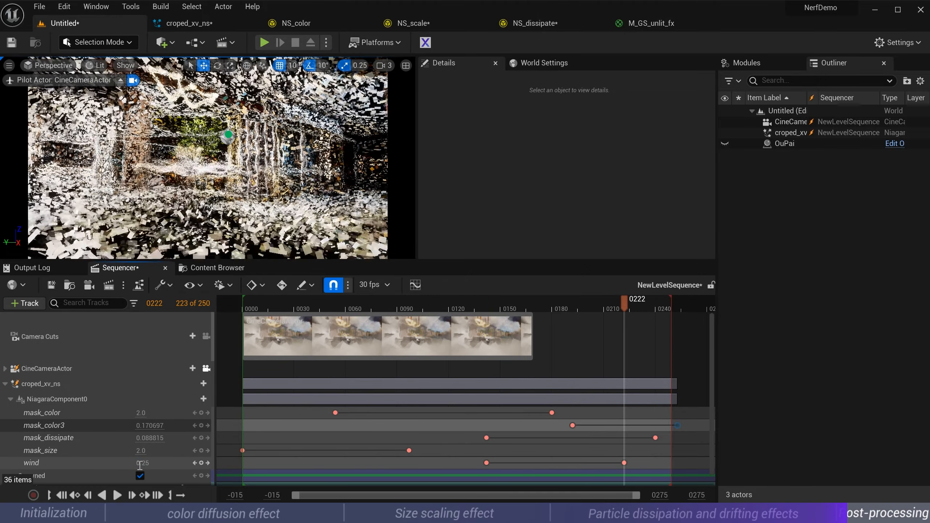
Play the level sequence from frame 0 to check how the particles move with the wind
click(65, 495)
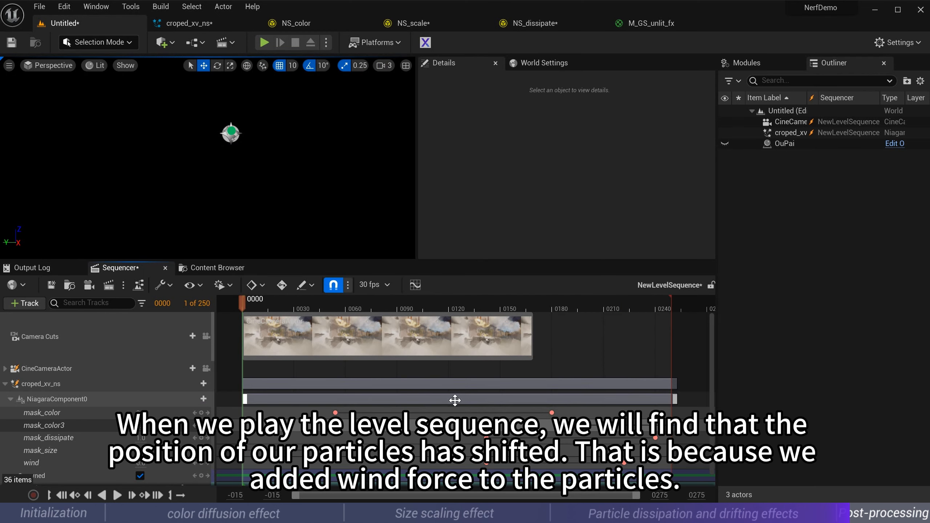
click(117, 496)
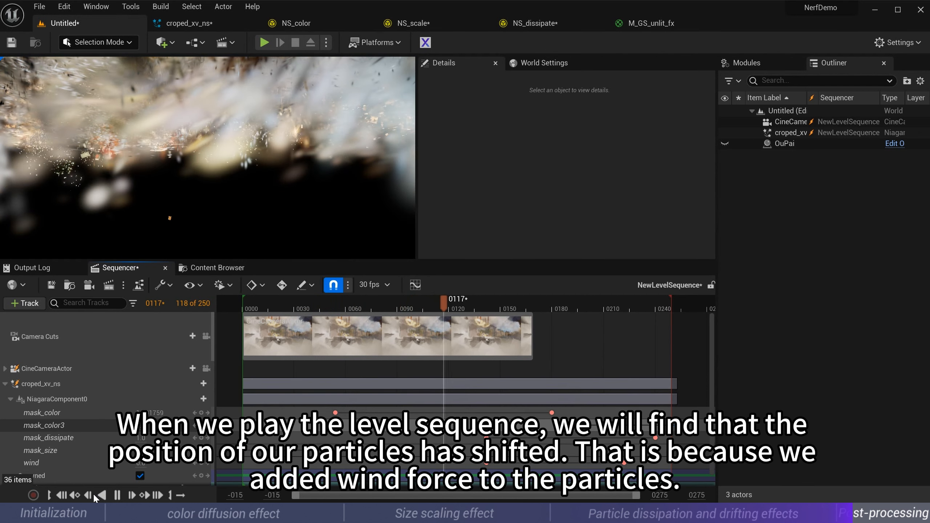
click(117, 495)
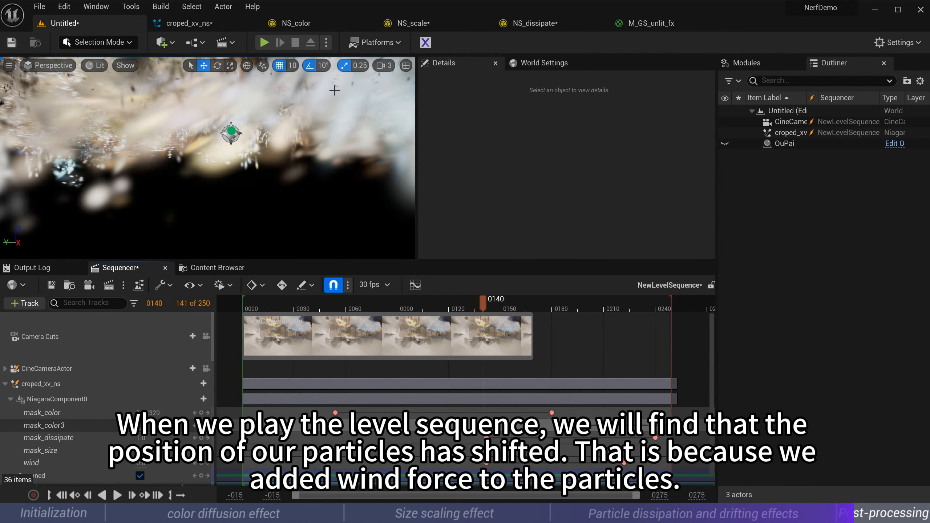
Return to frame 0, restore the sequence's pre-animated state and replay the animation
click(62, 495)
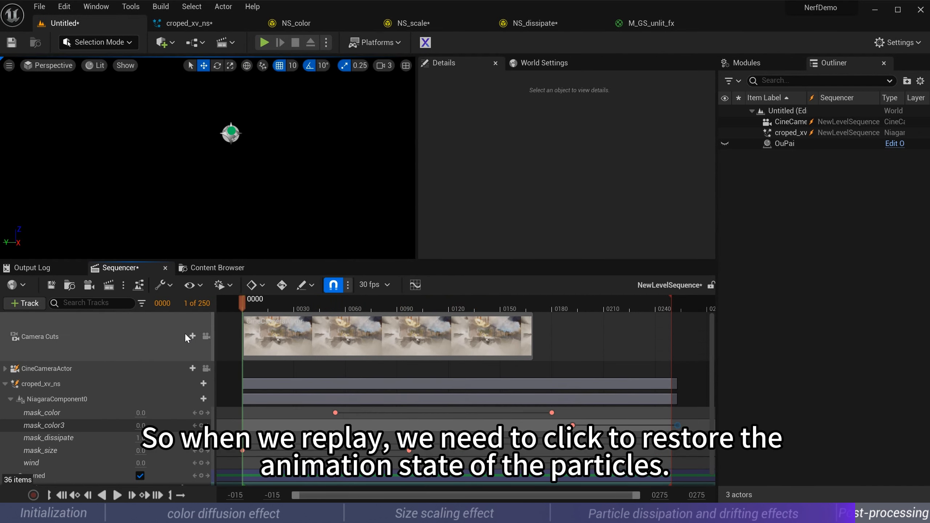
click(172, 288)
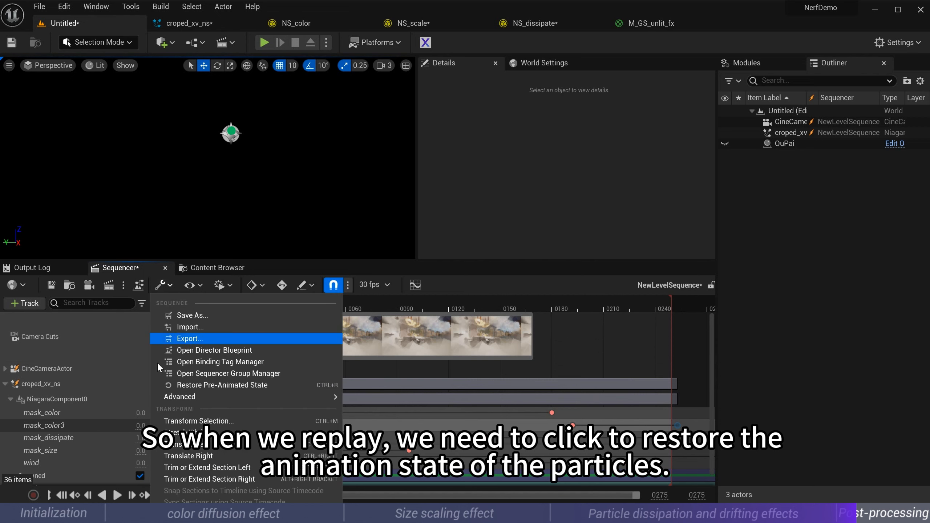
click(215, 385)
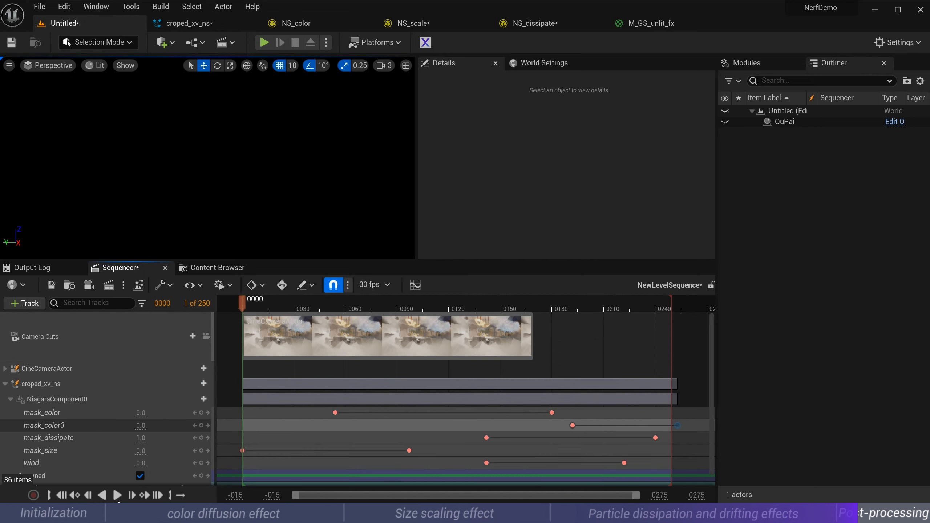
click(117, 495)
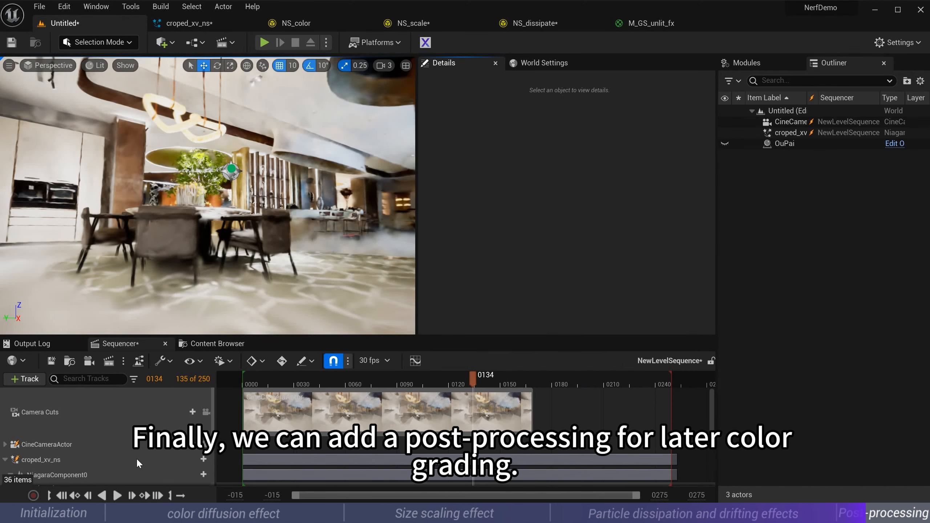
Pilot the view through CineCameraActor and add a Post Process Volume to the level
click(206, 444)
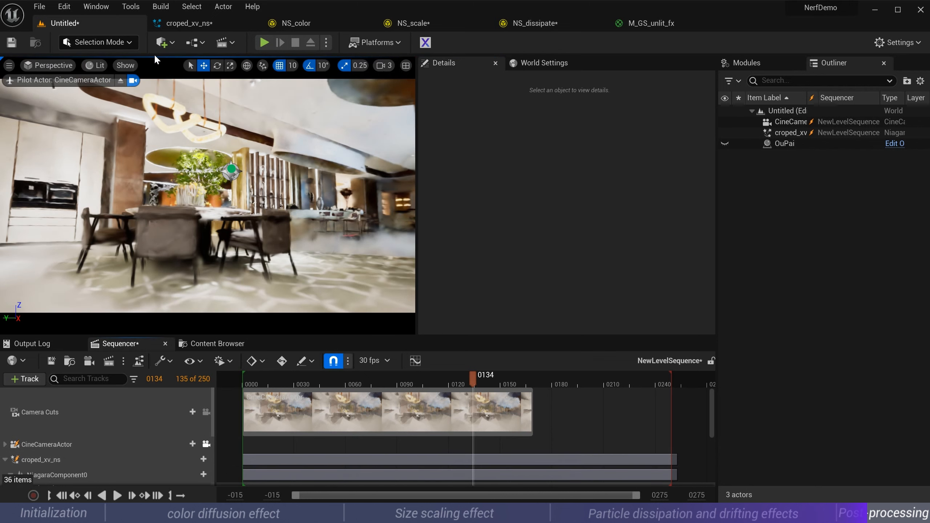
click(163, 42)
mouse_move(220, 204)
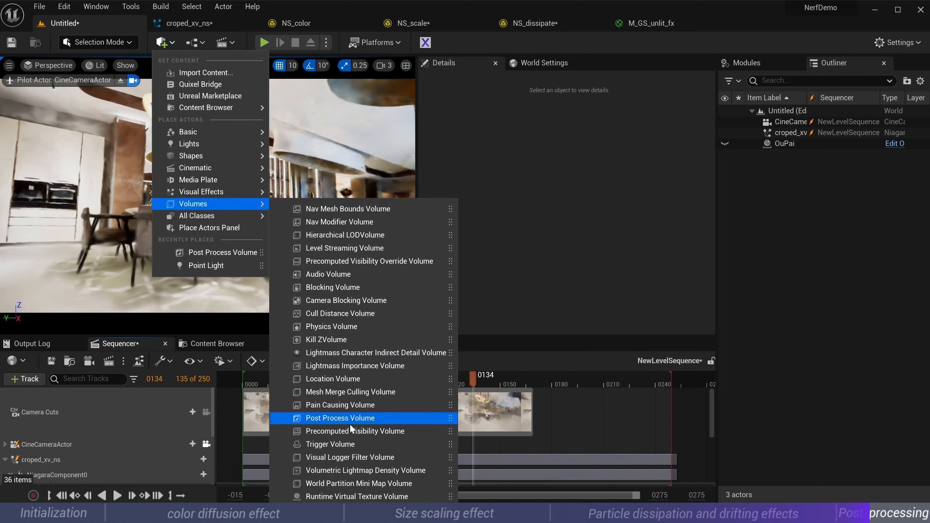
click(341, 419)
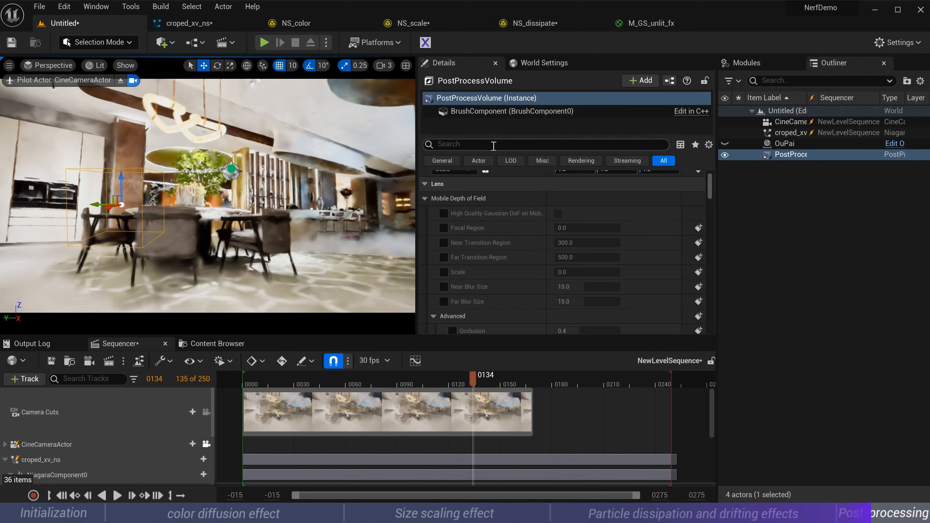
Enable Infinite Extent (Unbound) for the post process volume and clear the property filter
click(493, 146)
text(inif)
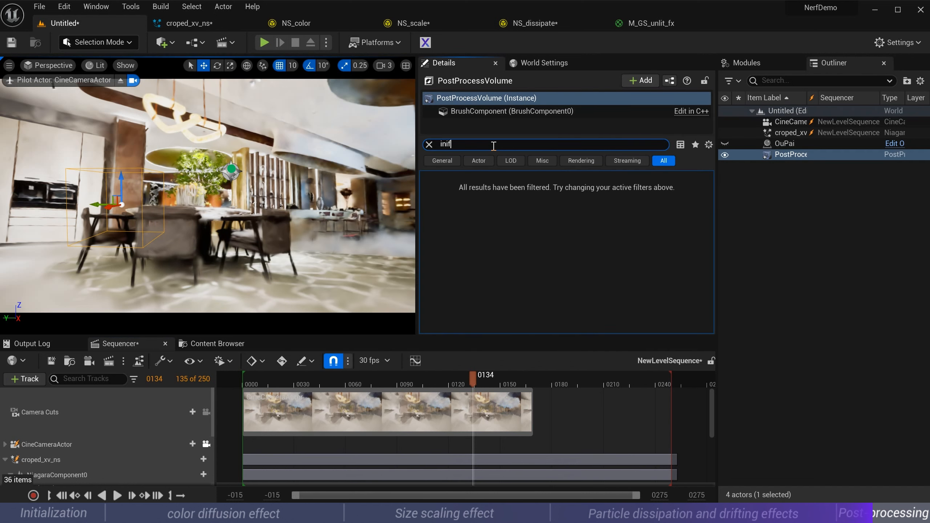
key(BackSpace)
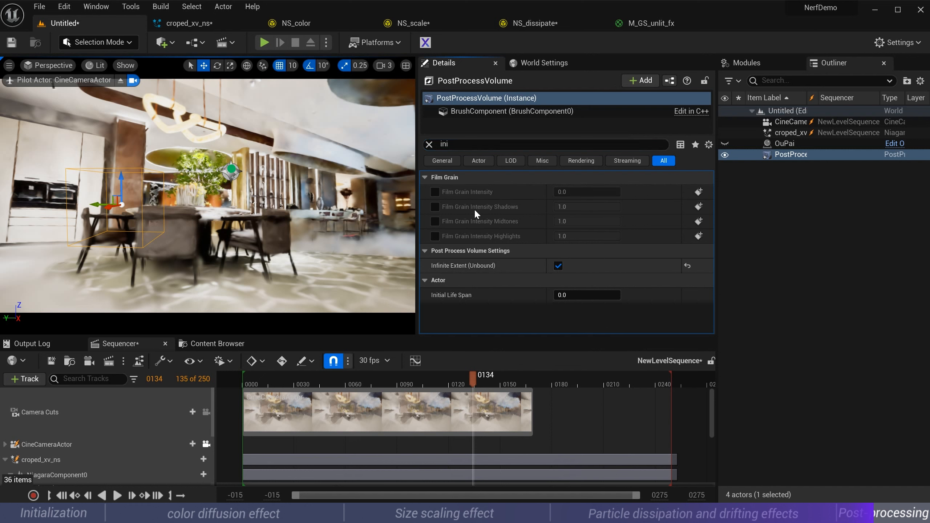
click(428, 144)
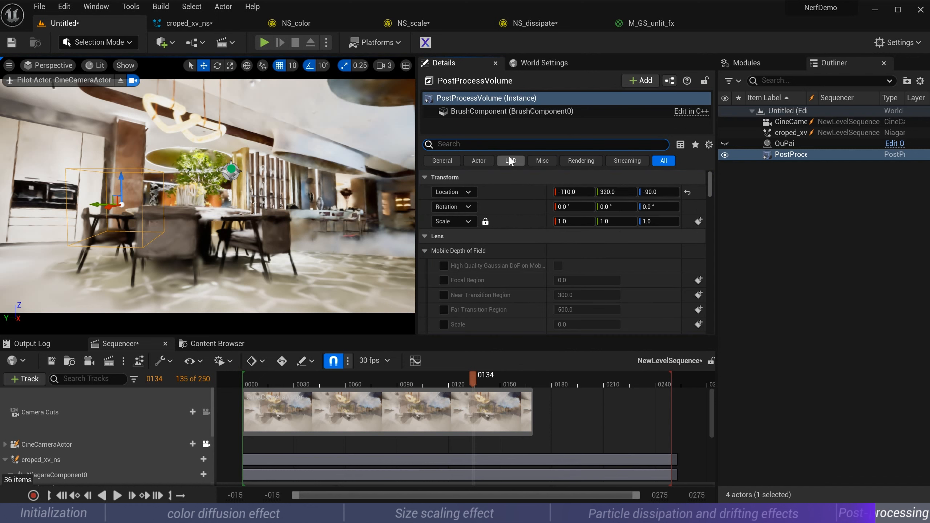
Enable the Bloom Intensity and Threshold overrides of the post process volume and set Intensity to 15
drag(507, 135, 508, 111)
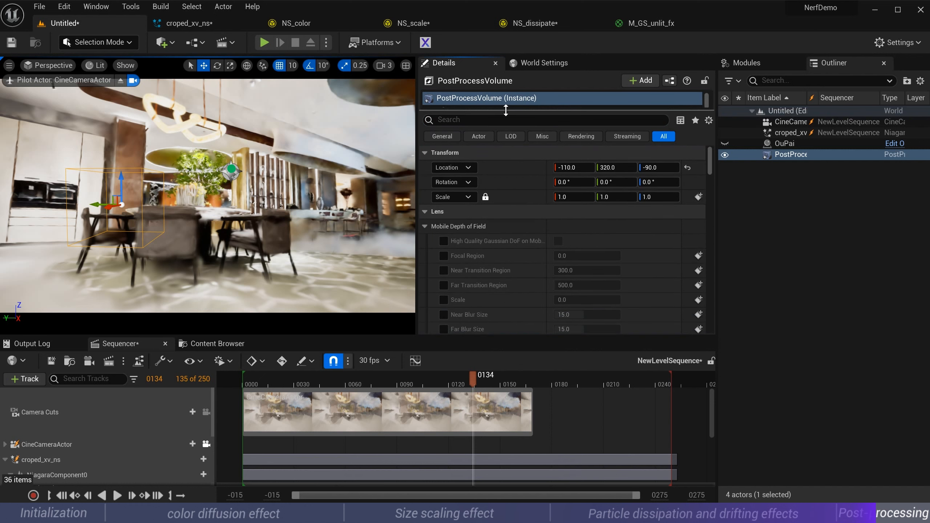
click(426, 225)
click(424, 212)
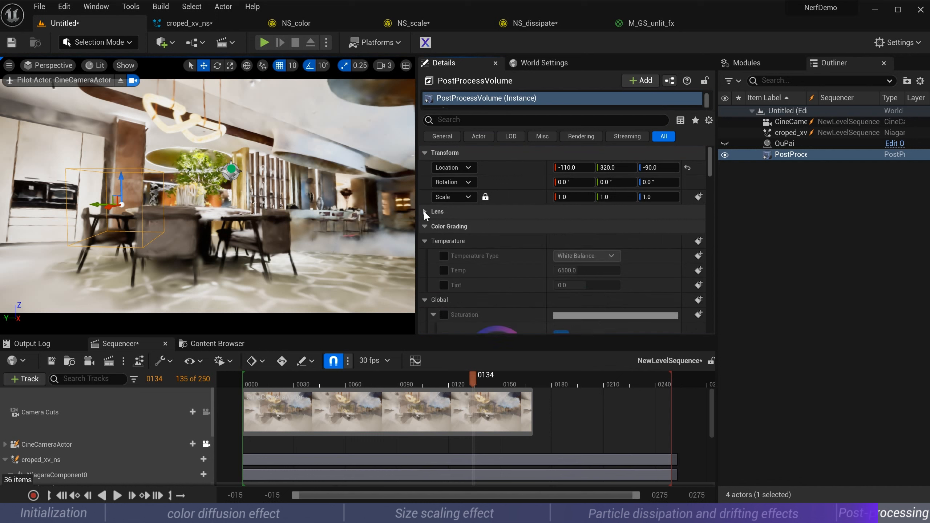
click(424, 211)
click(426, 240)
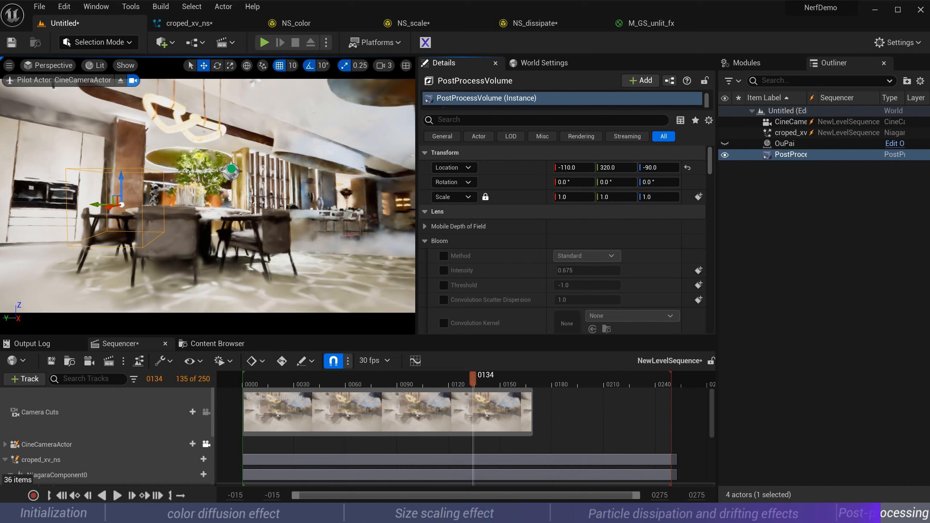
click(444, 270)
click(444, 286)
click(586, 270)
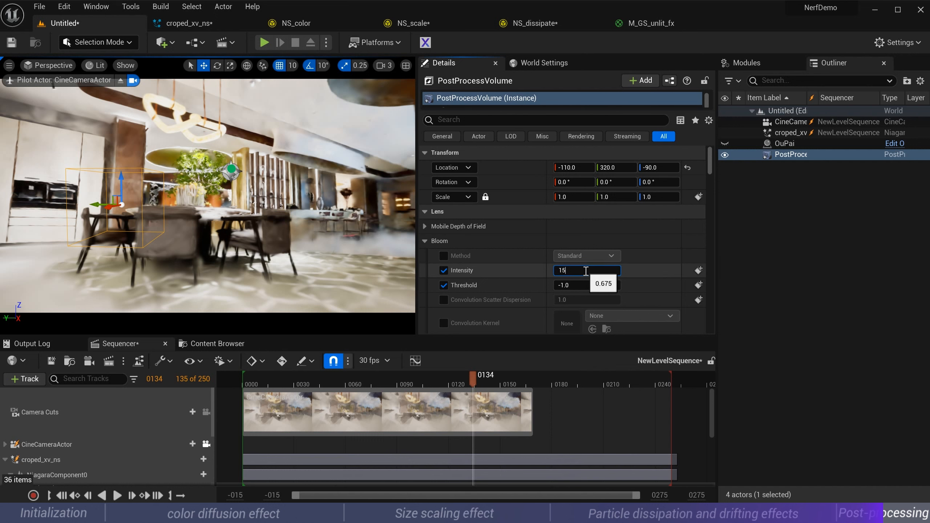
key(Return)
Set the Bloom Threshold to 0.75 and switch the Intensity override off and on to compare the glow
click(578, 286)
text(0.7)
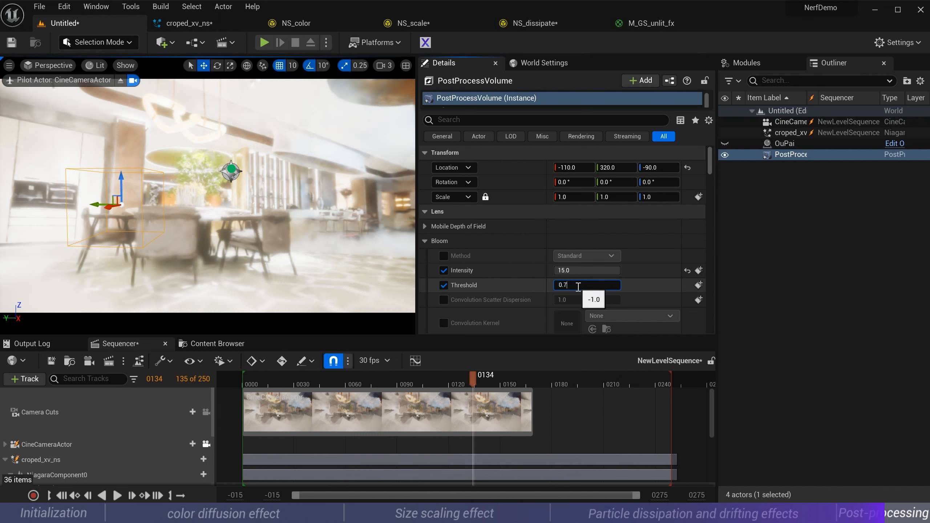
text(5)
key(Return)
click(445, 268)
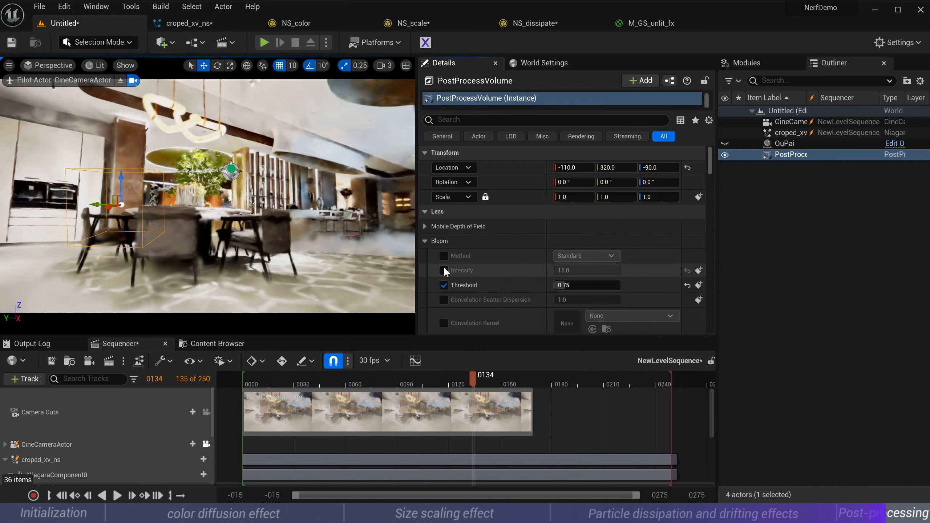
click(444, 268)
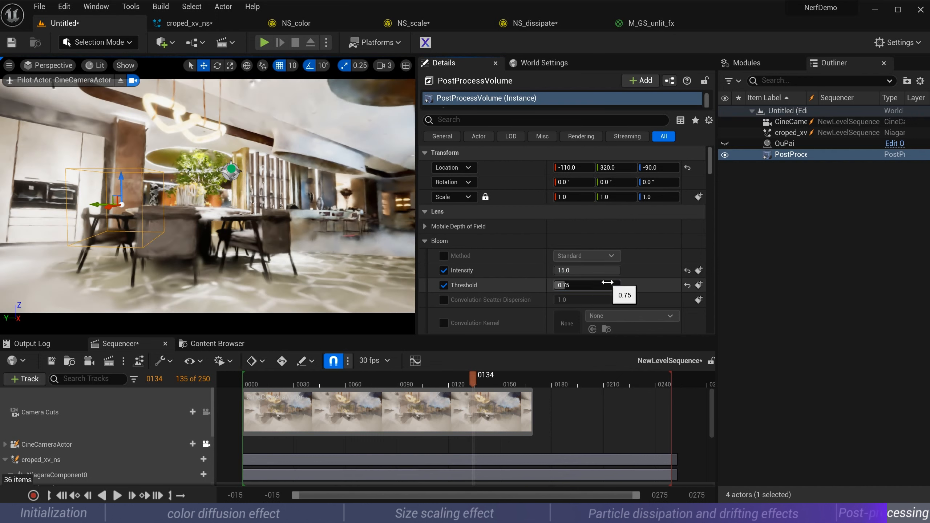
Collapse the Bloom settings, then enable the Exposure Compensation override of the post process volume and set it to 2.2
scroll(495, 266, down, 1)
click(425, 206)
click(424, 220)
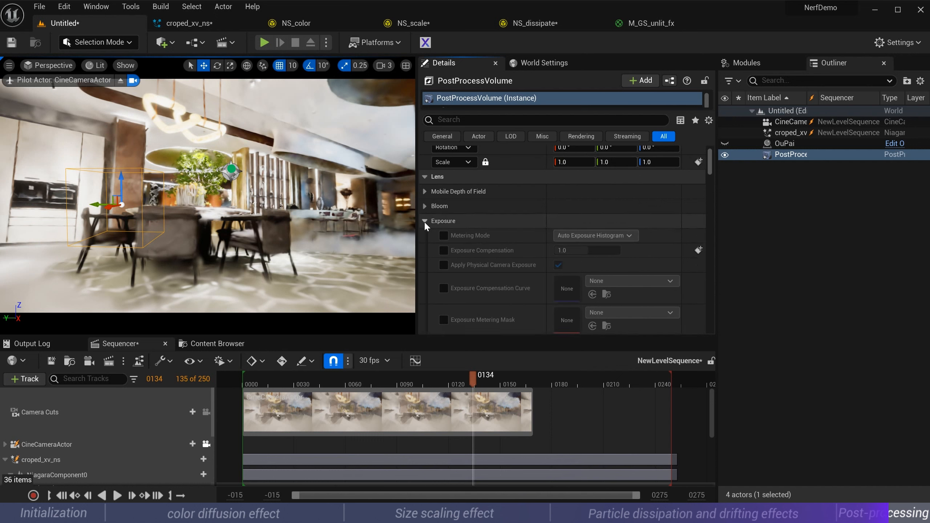
scroll(433, 239, down, 1)
scroll(447, 253, down, 1)
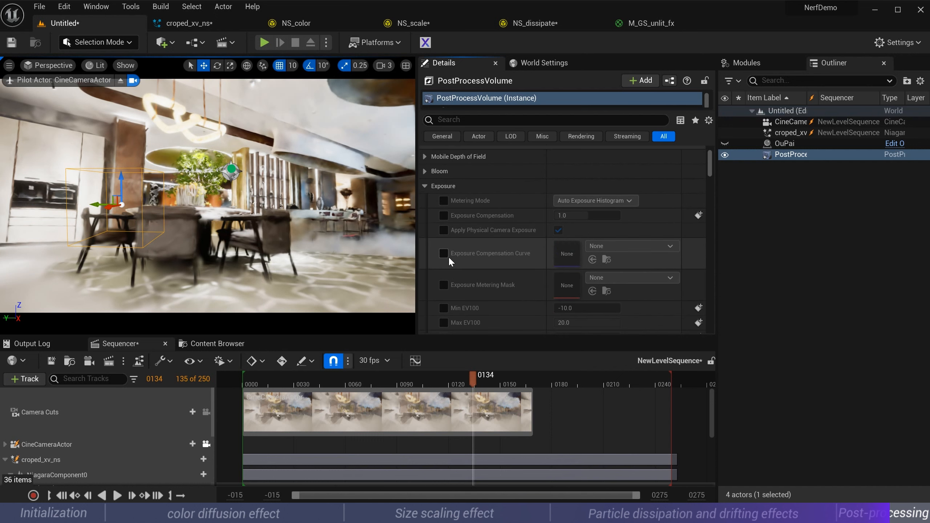
click(443, 216)
click(567, 215)
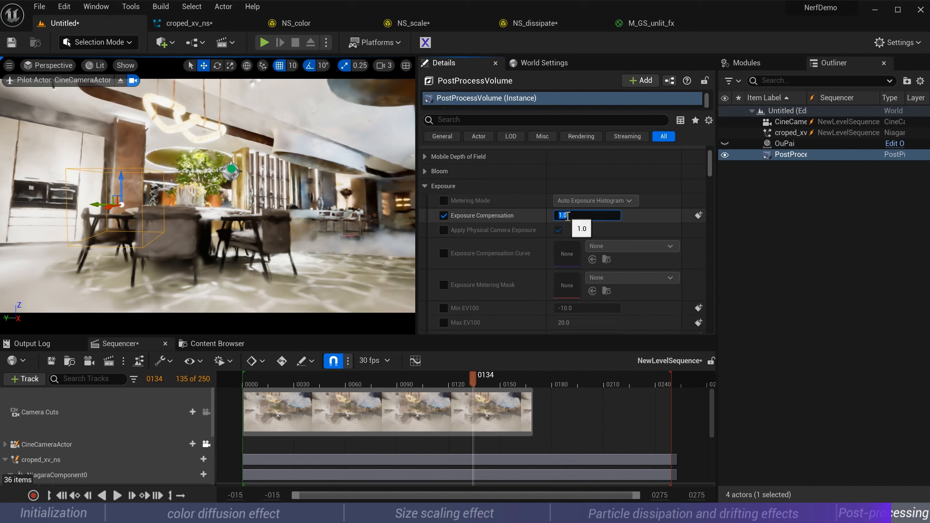
text(2.2)
key(Return)
Enable the Min EV100 and Max EV100 exposure overrides and set both to 1
scroll(441, 238, down, 1)
click(444, 291)
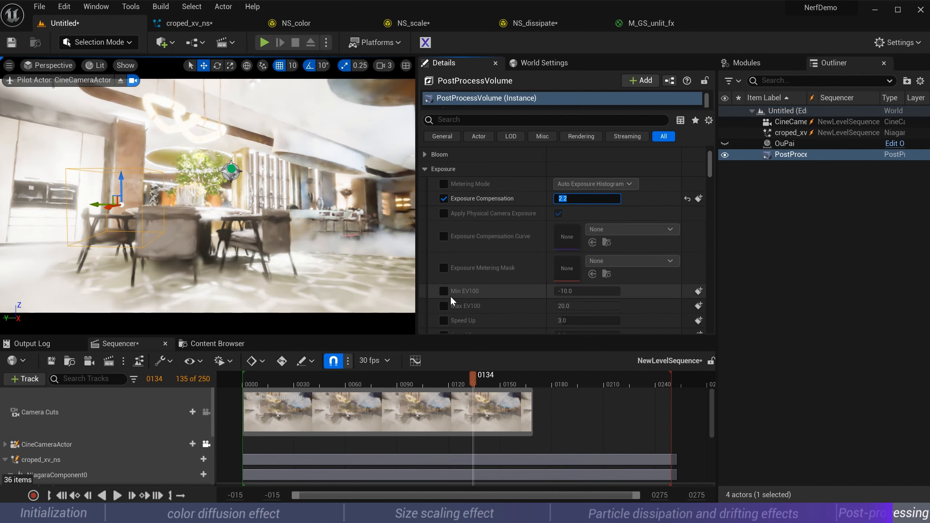
click(444, 306)
click(601, 291)
text(1)
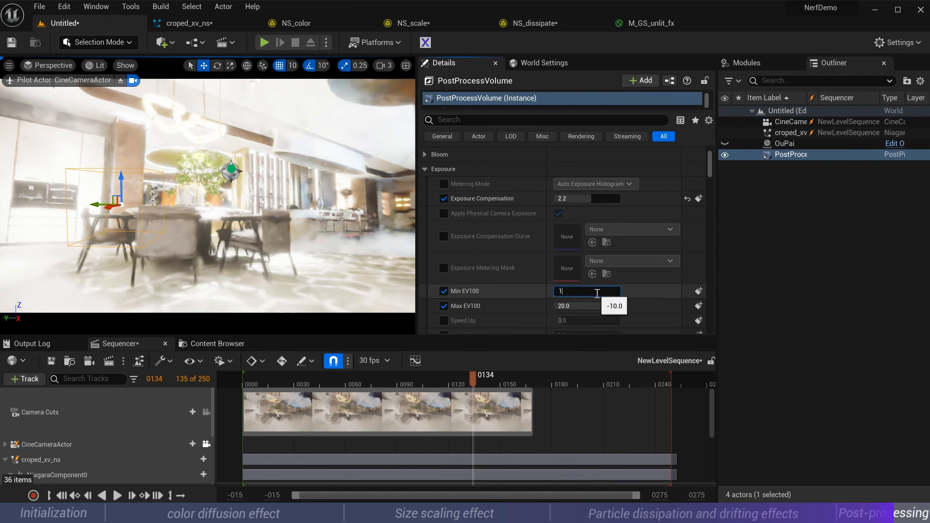
key(Return)
click(586, 306)
text(1)
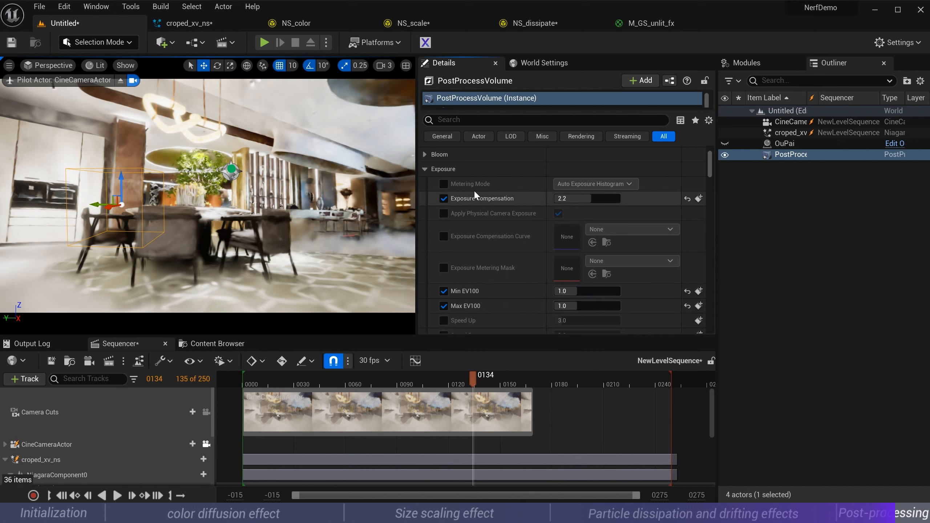
Switch the Exposure Compensation override off and on twice to compare the scene brightness
click(444, 199)
click(444, 198)
click(444, 199)
click(443, 198)
Enable the Vignette Intensity override under Image Effects and set it to 0.5
scroll(560, 264, down, 2)
scroll(475, 264, down, 8)
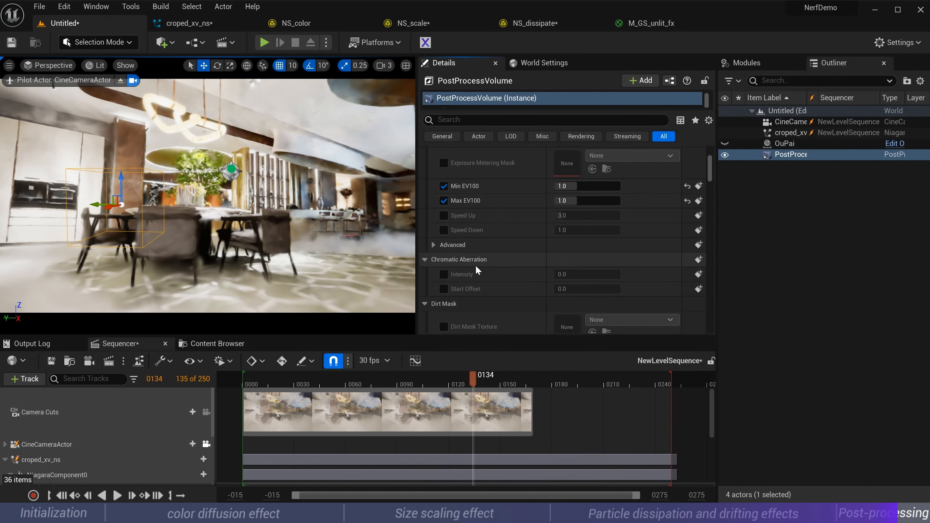
scroll(475, 265, down, 10)
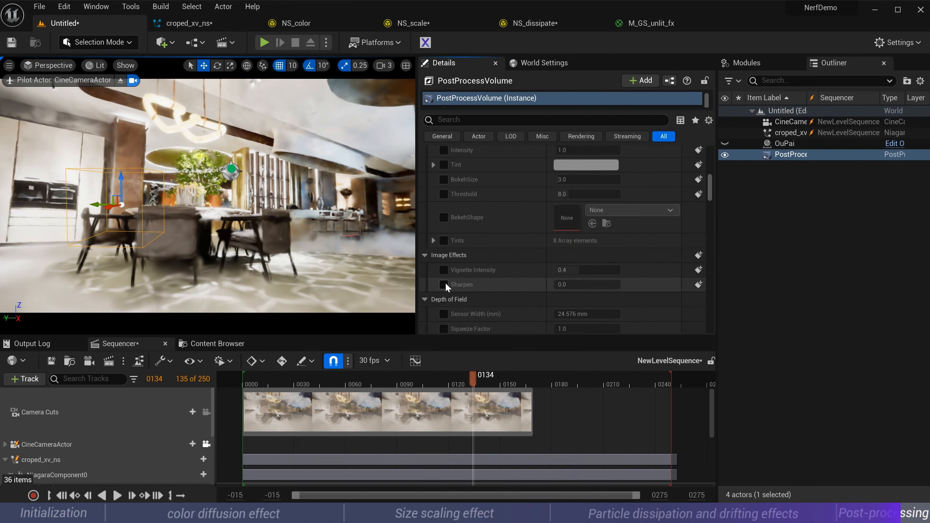
click(443, 270)
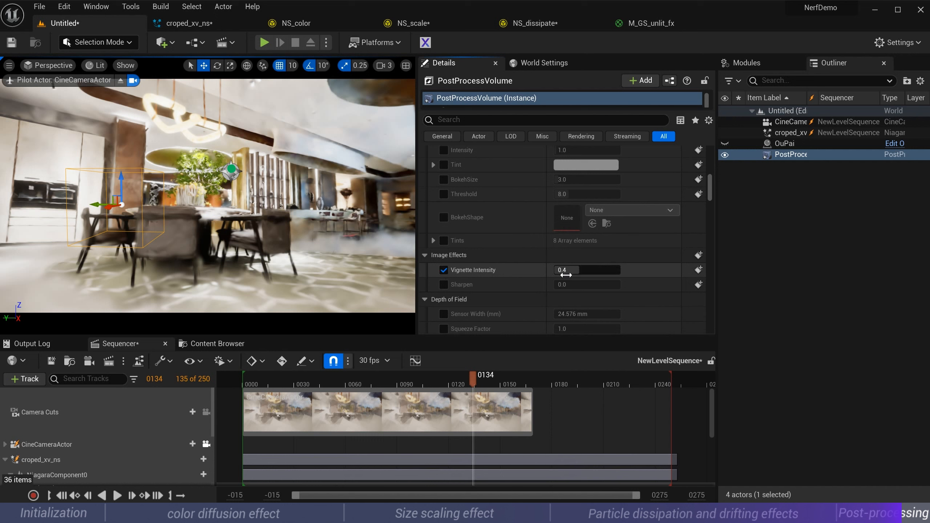
click(566, 270)
text(0.5)
key(Return)
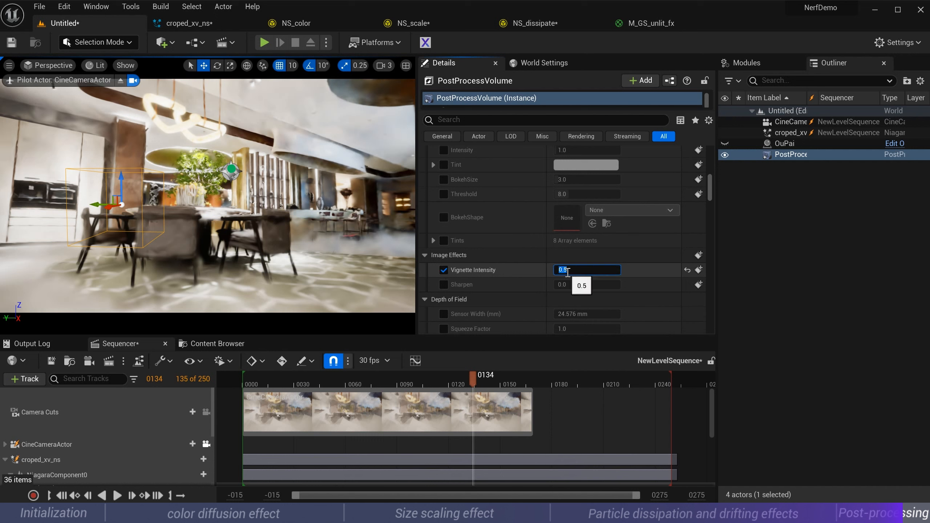
Switch the Vignette Intensity override off and on twice to compare the darkening at the image edges
click(443, 271)
click(443, 272)
click(443, 272)
click(444, 272)
Enable the color grading Temp override and set the white balance temperature to 7000
scroll(533, 214, down, 3)
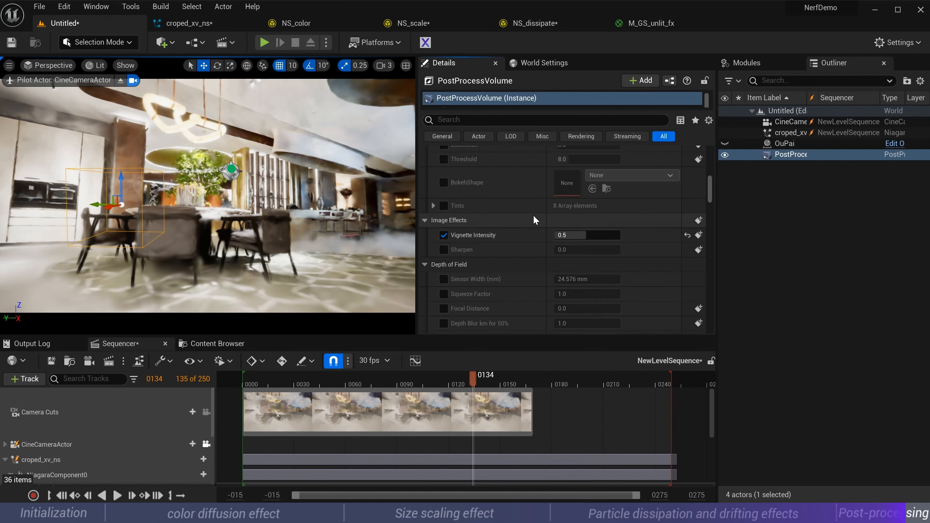
scroll(533, 222, down, 3)
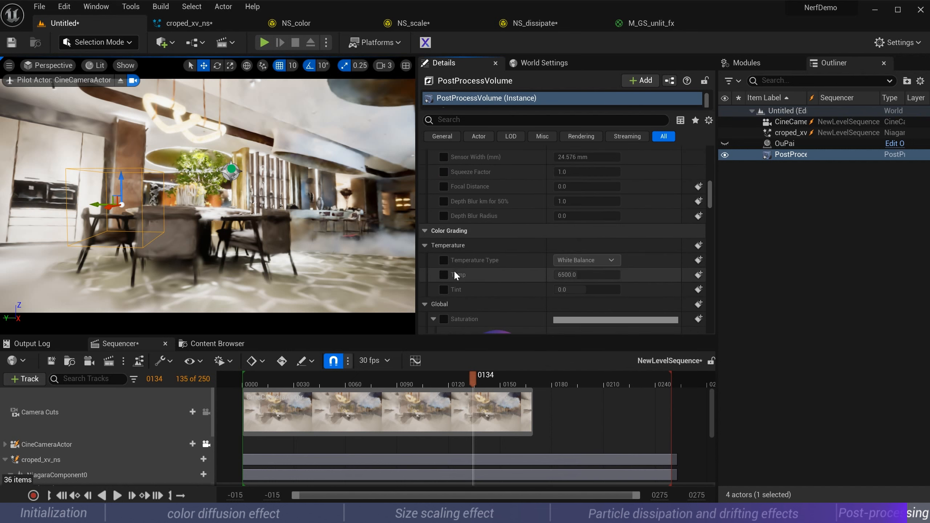
click(444, 274)
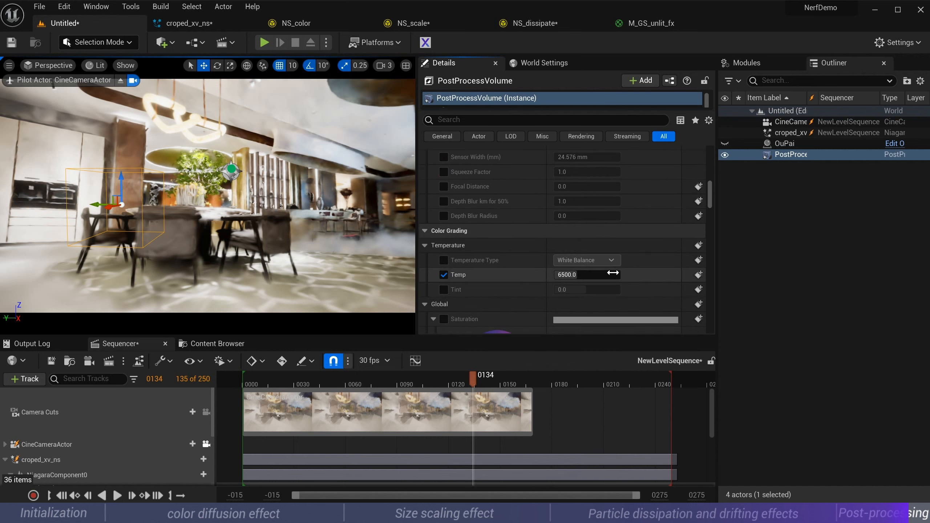
click(614, 274)
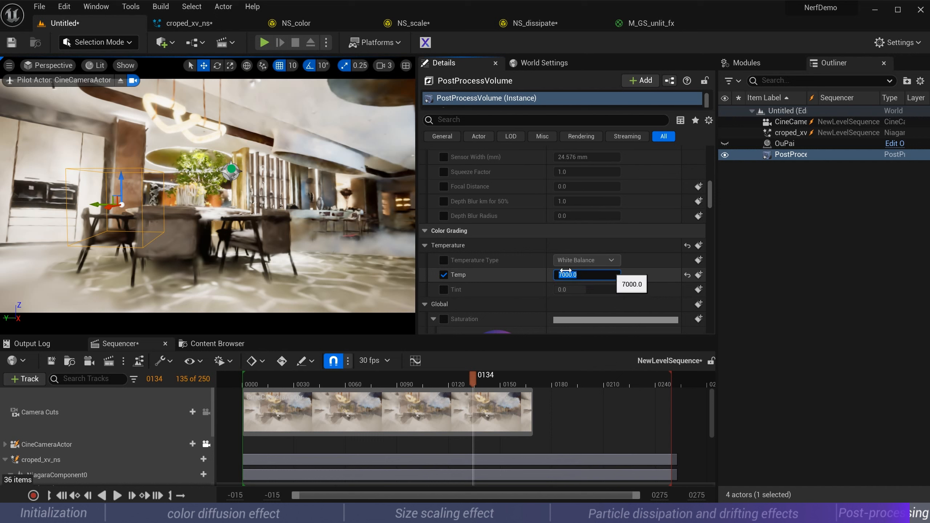
key(Return)
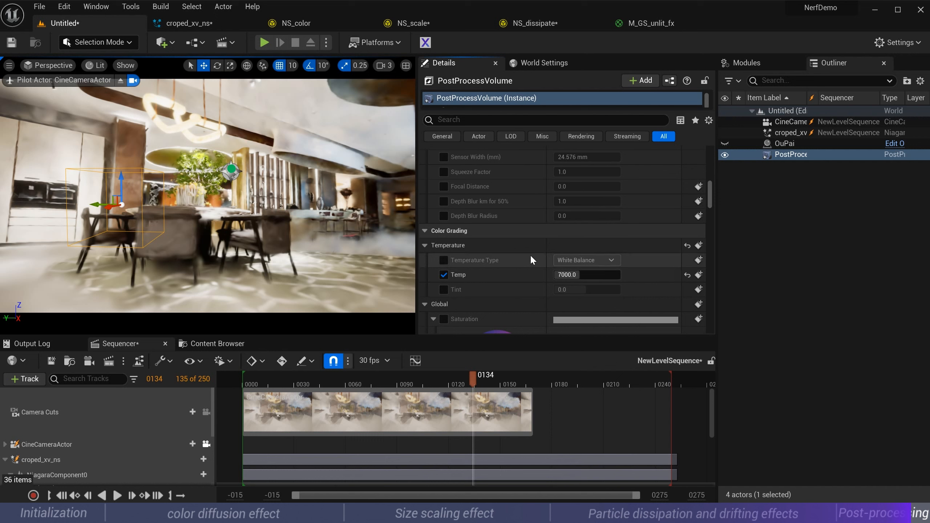
Enable the Global Saturation override in the color grading settings and set it to 1.1
scroll(531, 255, down, 2)
click(444, 250)
scroll(481, 247, down, 2)
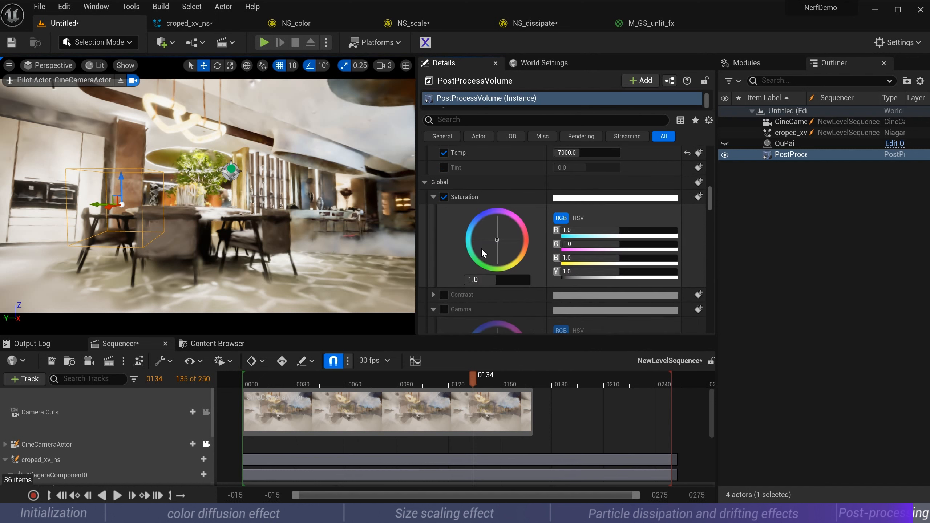
click(506, 280)
text(1.)
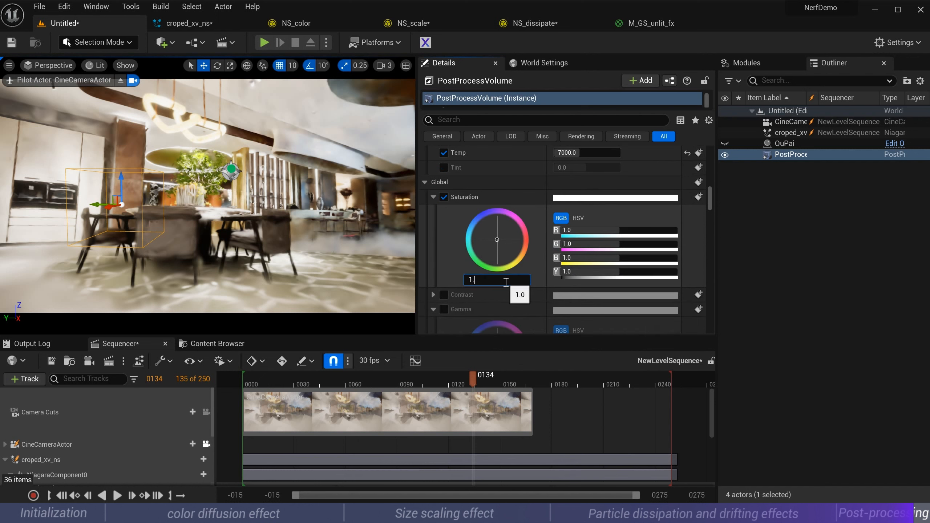
text(1)
key(Return)
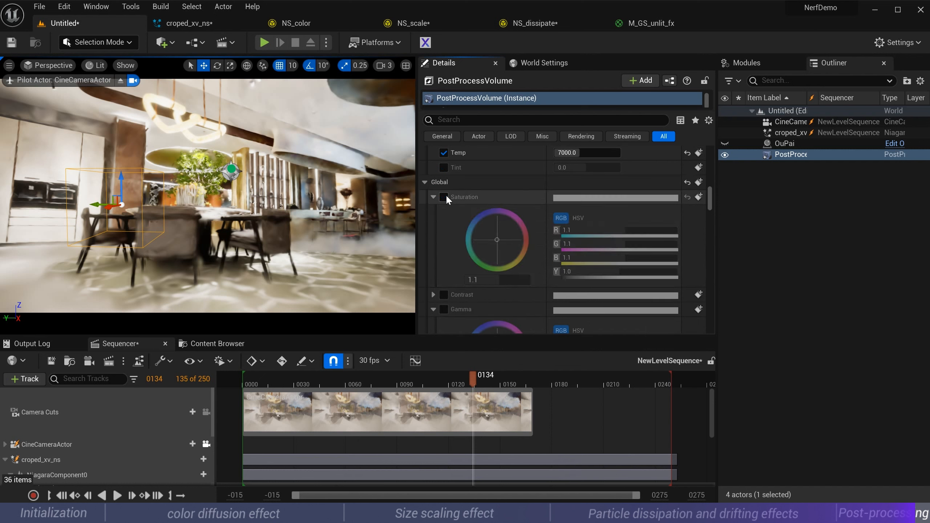
Enable the Global Gamma override, set it to 0.95 after trying 0.9, and toggle it off and on to compare
scroll(698, 198, down, 5)
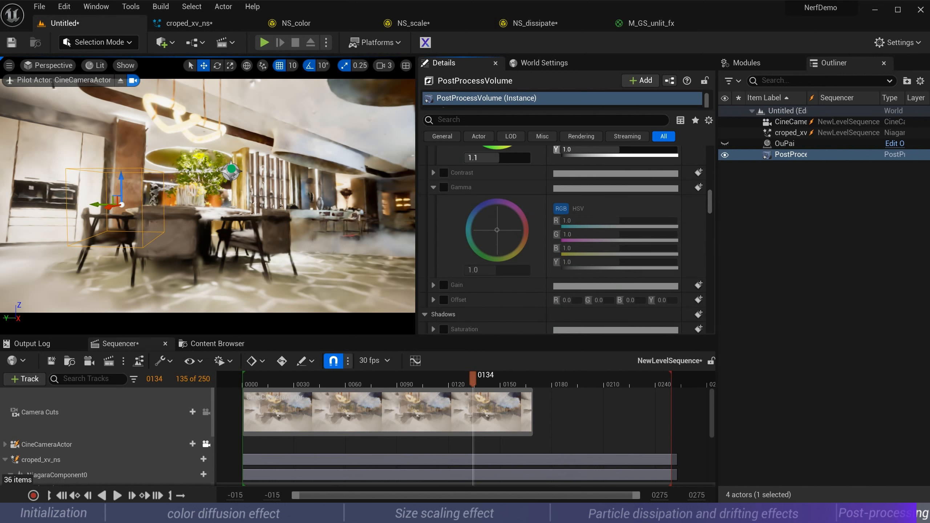
click(441, 185)
click(491, 269)
text(0.9)
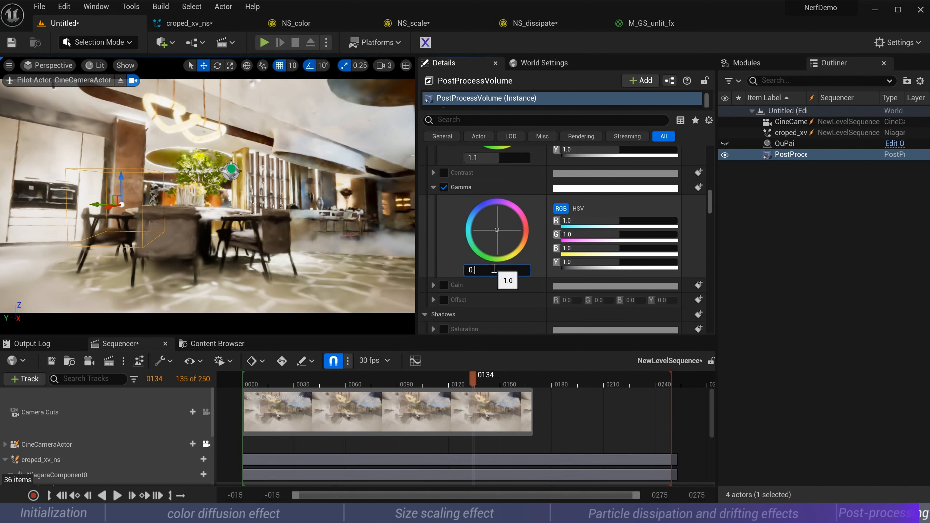
key(Return)
text(0.95)
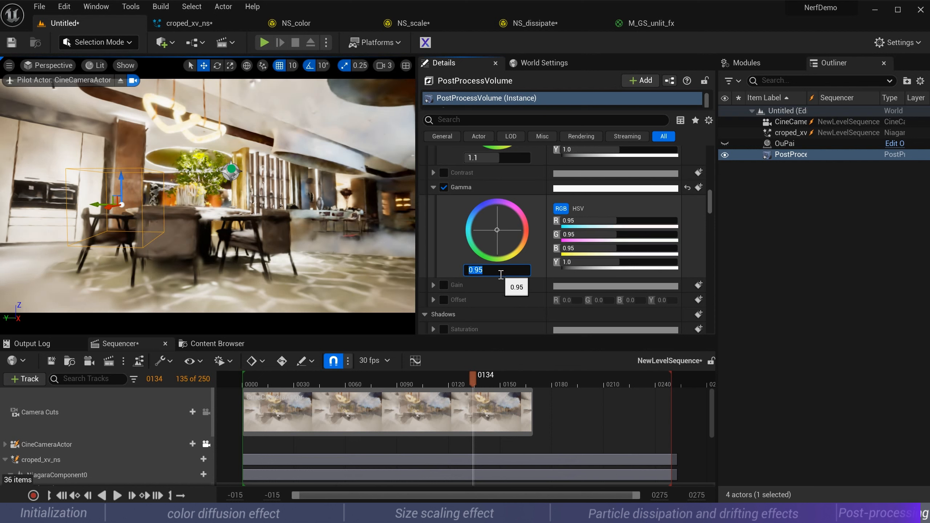
click(443, 187)
click(443, 187)
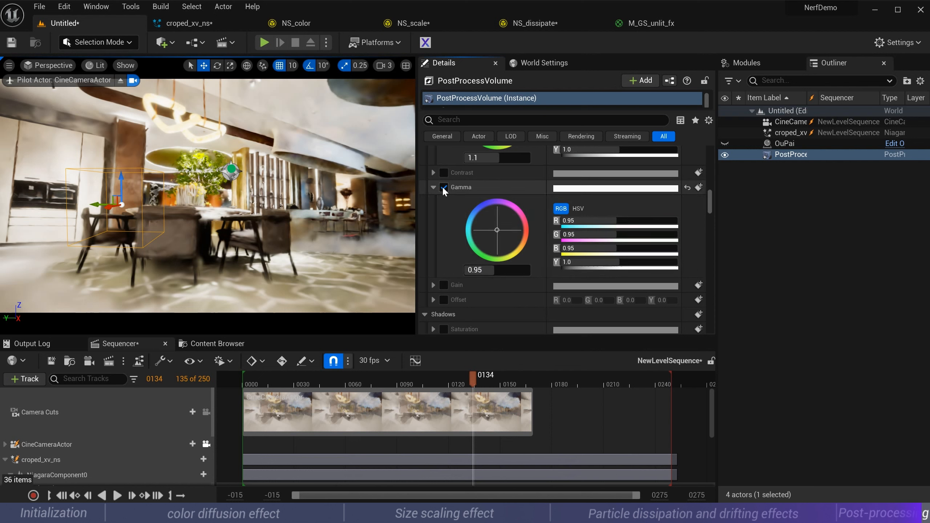
Deselect the post process volume, rewind the level sequence towards its start and play it to review the graded effect
click(765, 271)
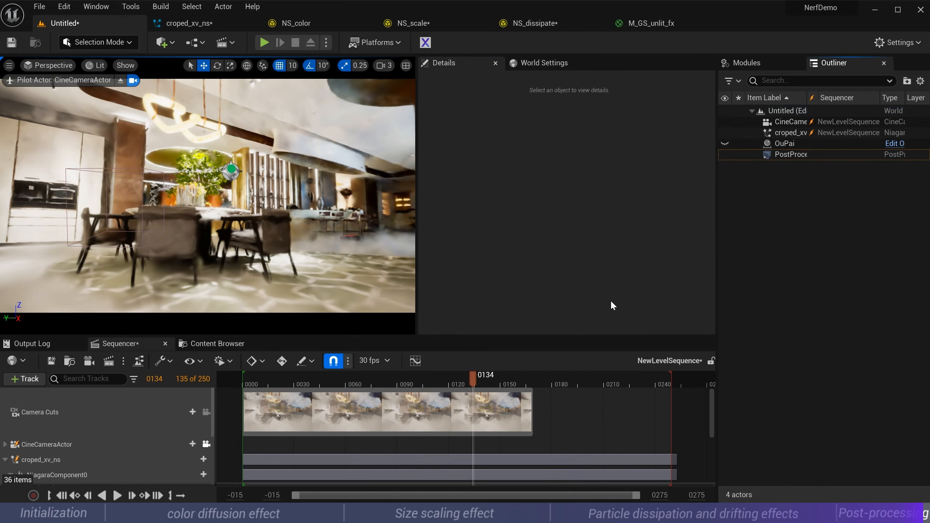
drag(457, 381, 241, 381)
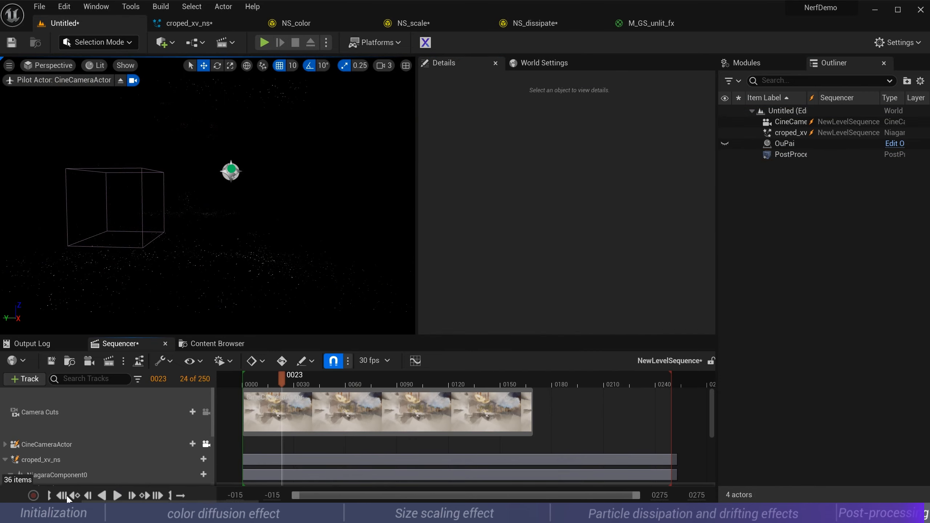
click(118, 496)
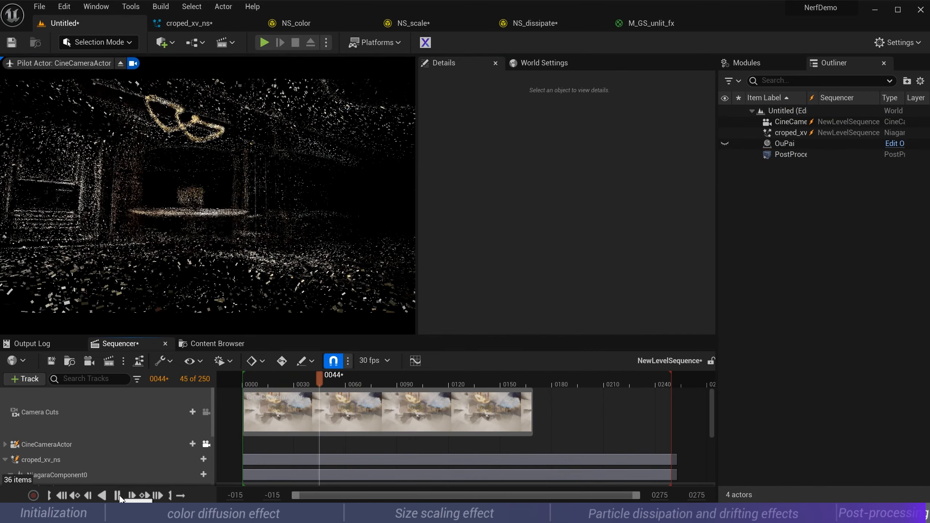